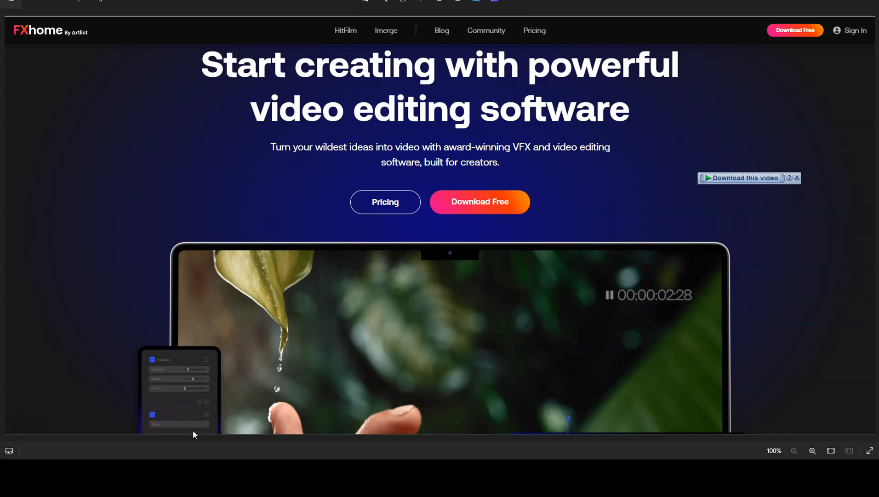
click(870, 225)
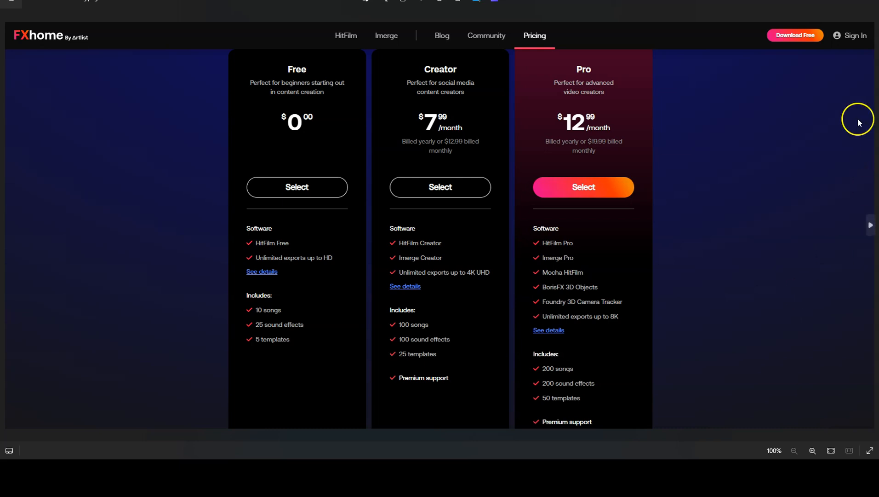
click(871, 225)
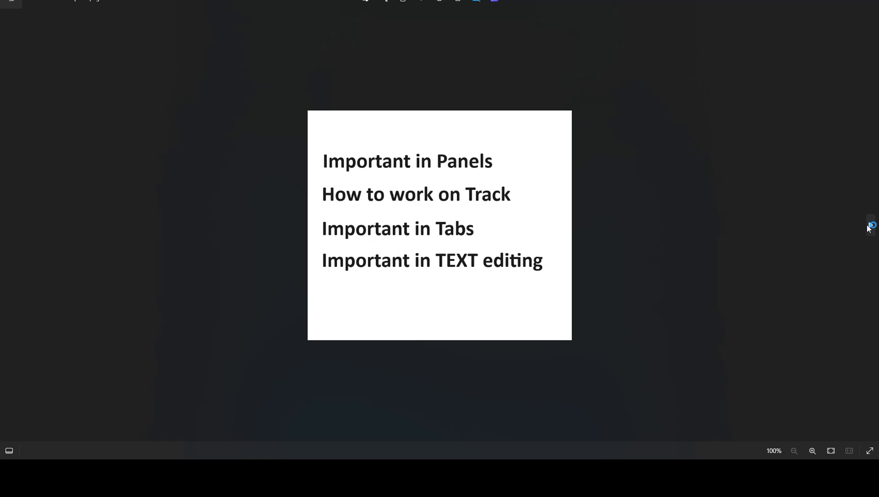
click(869, 228)
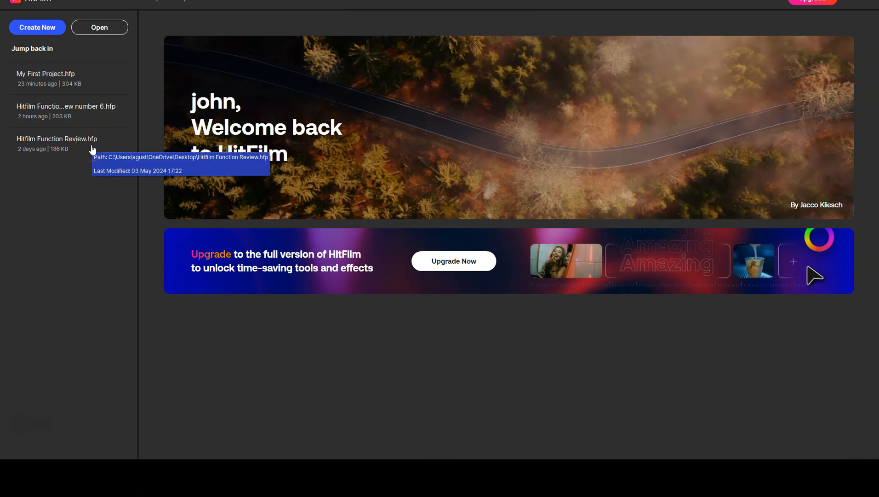
Open the recent project Hitfilm Function Review.hfp.
click(63, 144)
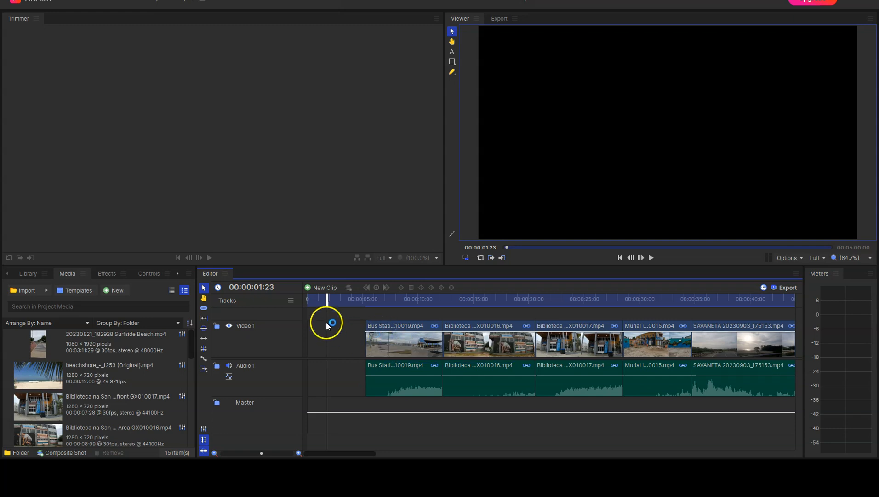
click(51, 77)
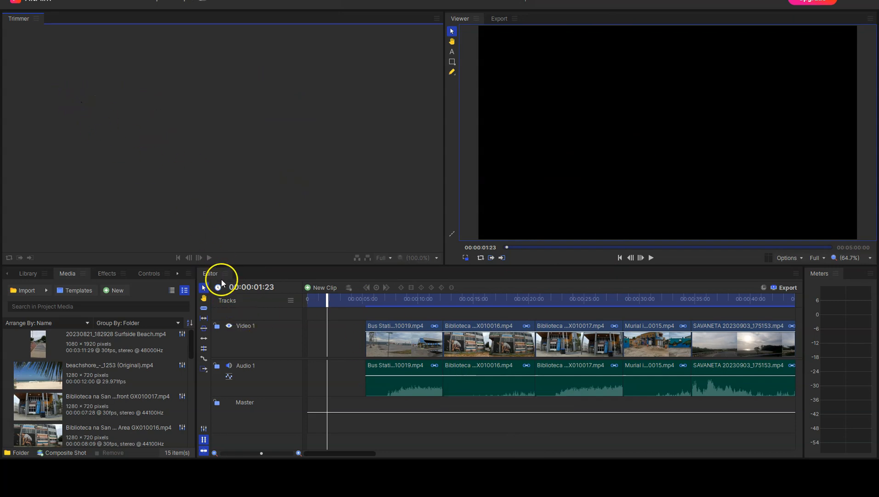
Load the first timeline clip into the trimmer and play it briefly.
double_click(403, 349)
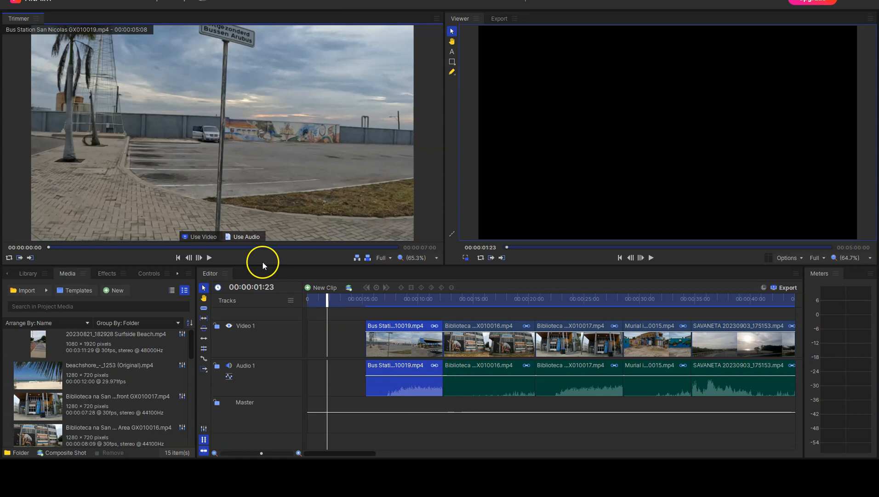
click(209, 257)
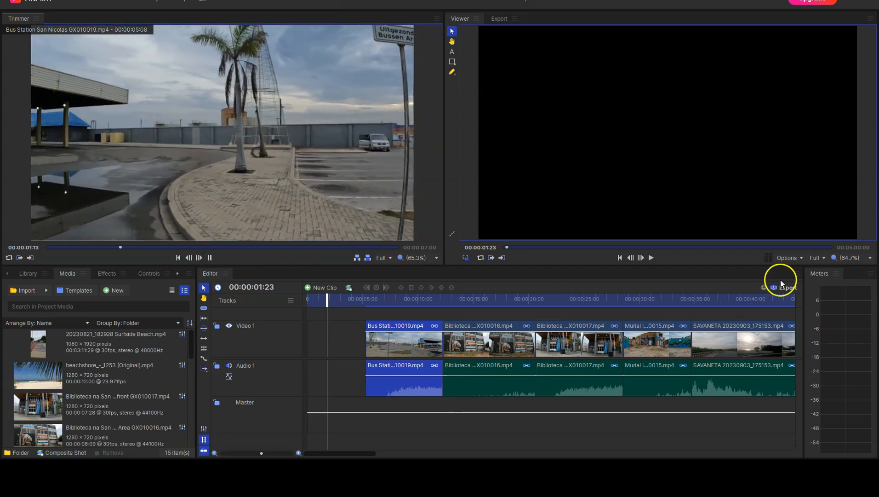
click(209, 258)
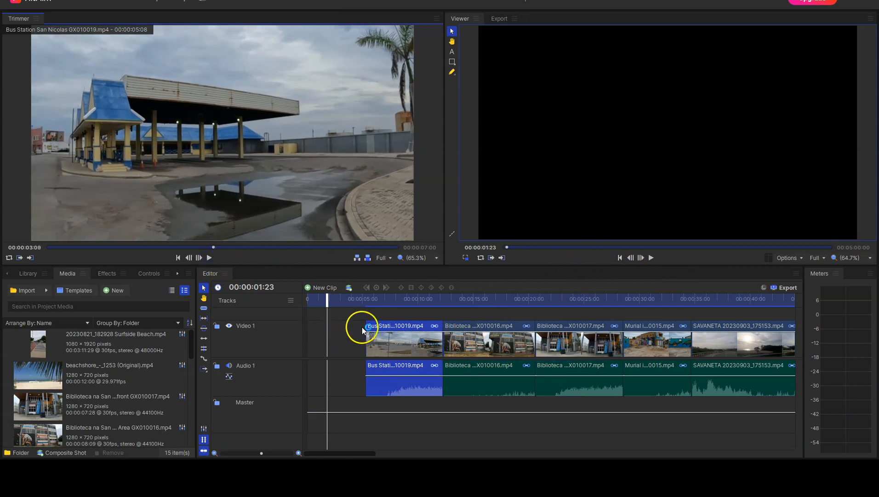
Move the playhead to 00:00:07:05 and nudge the bus-station clip slightly in the viewer.
drag(326, 298, 387, 324)
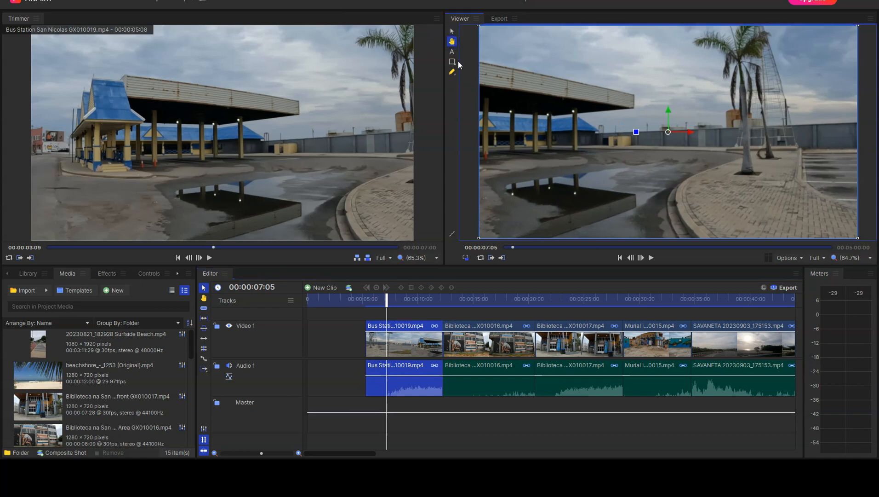
mouse_move(532, 111)
mouse_down()
mouse_move(526, 148)
mouse_move(533, 110)
mouse_up()
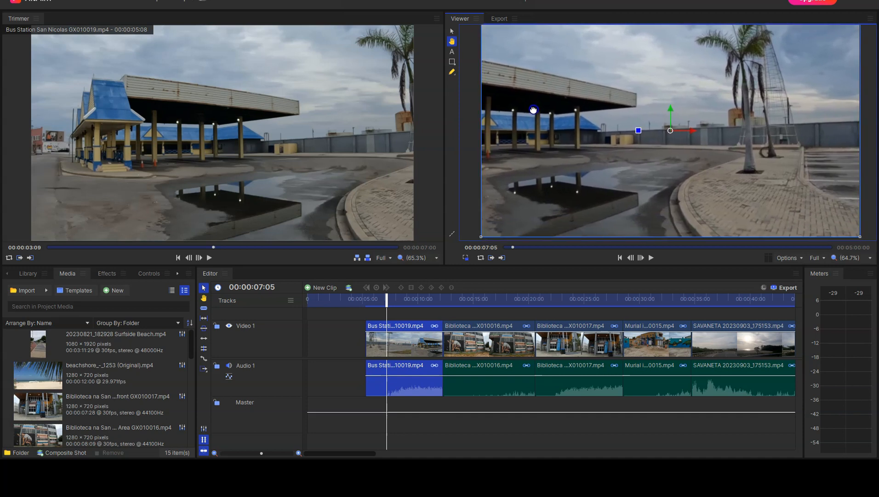
Create a text clip in the viewer with the Text tool, then remove it from the timeline.
click(453, 52)
click(578, 128)
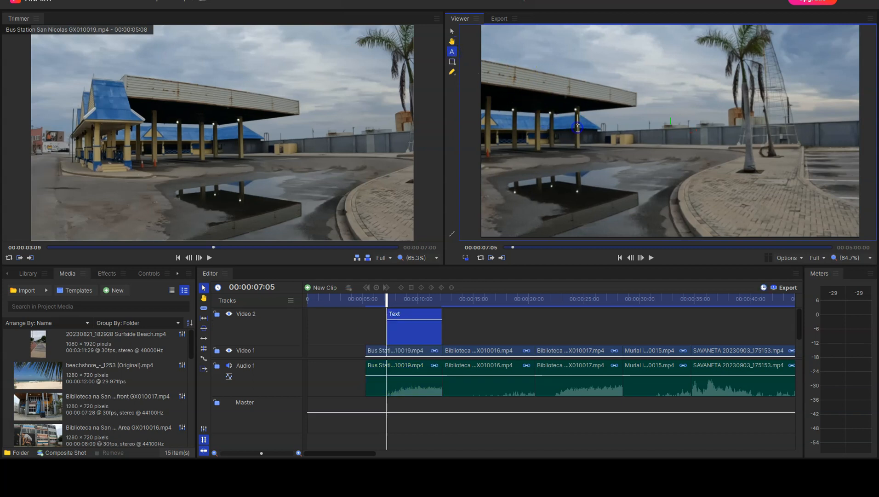
right_click(422, 329)
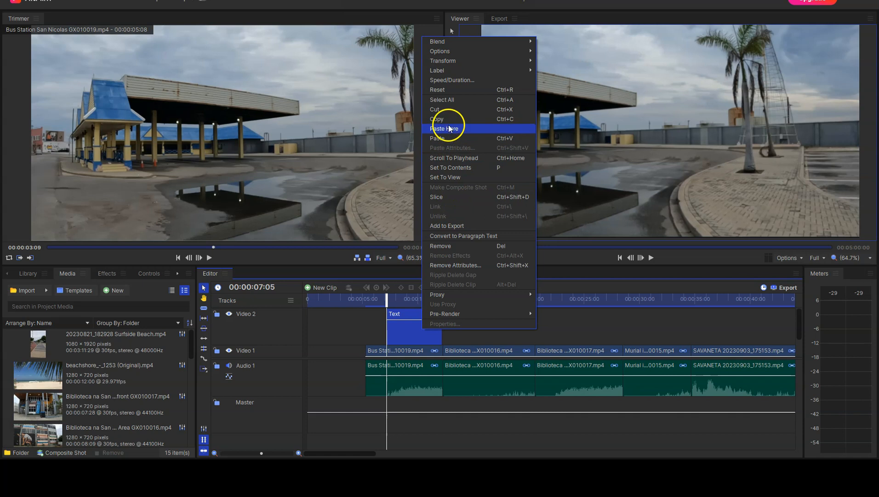
click(455, 246)
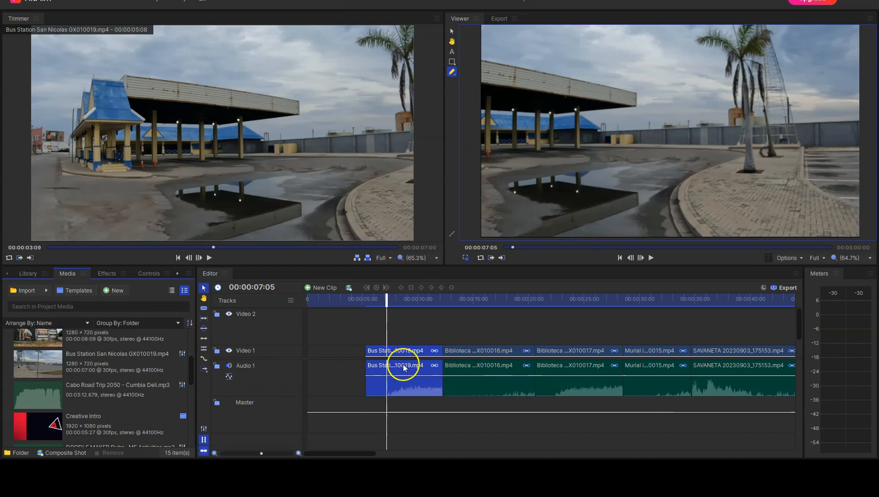
Preview the beachshore clip from the media list in the trimmer.
scroll(50, 365, up, 3)
click(49, 363)
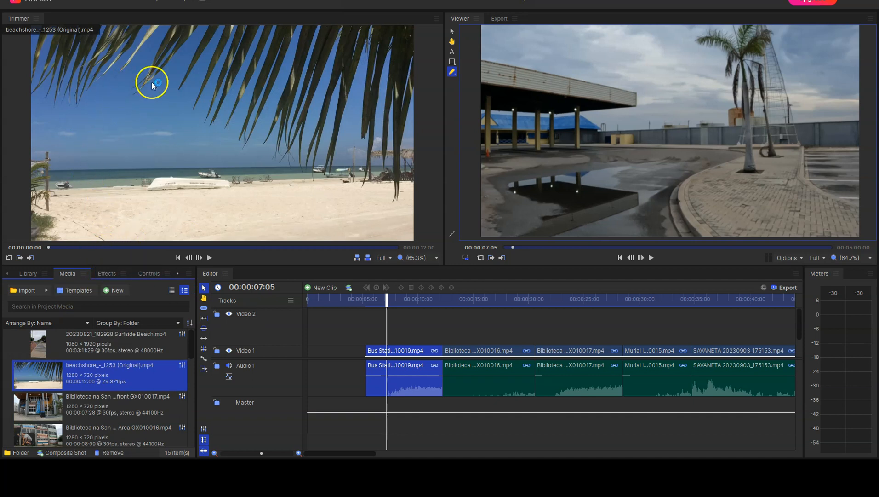
click(210, 257)
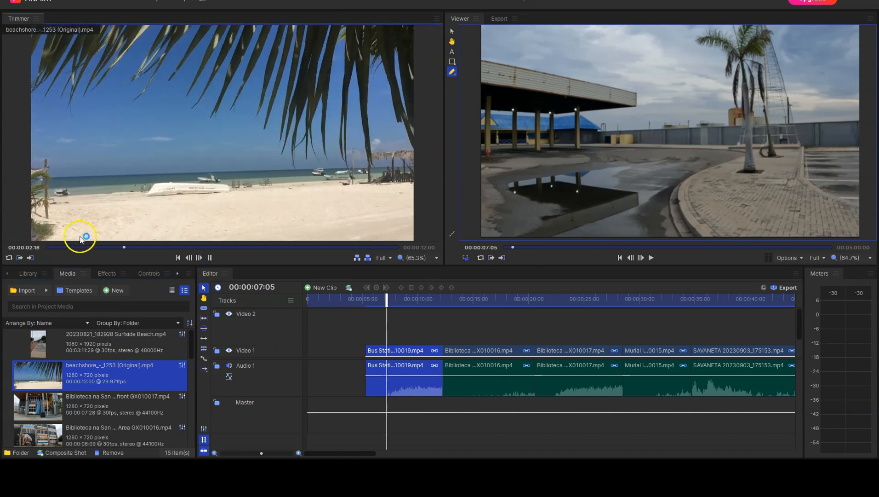
drag(58, 250, 95, 249)
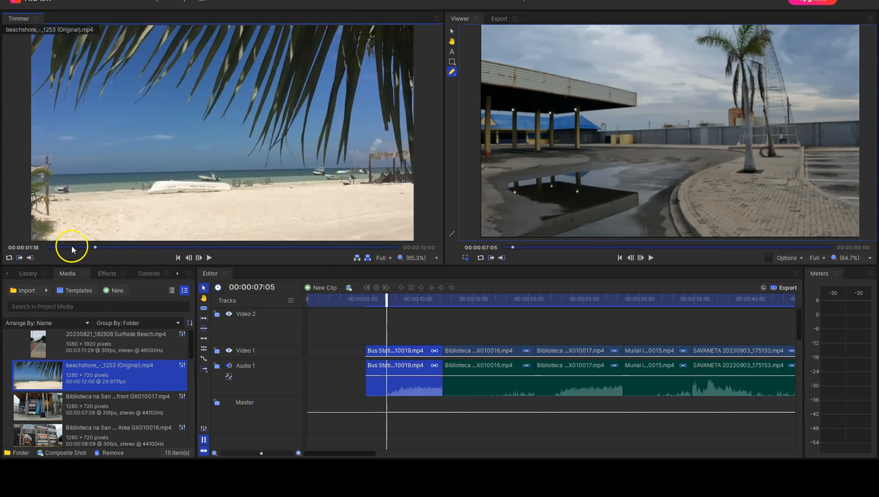
Set the project template to 1080p Full HD @ 25 fps in the project settings.
click(204, 428)
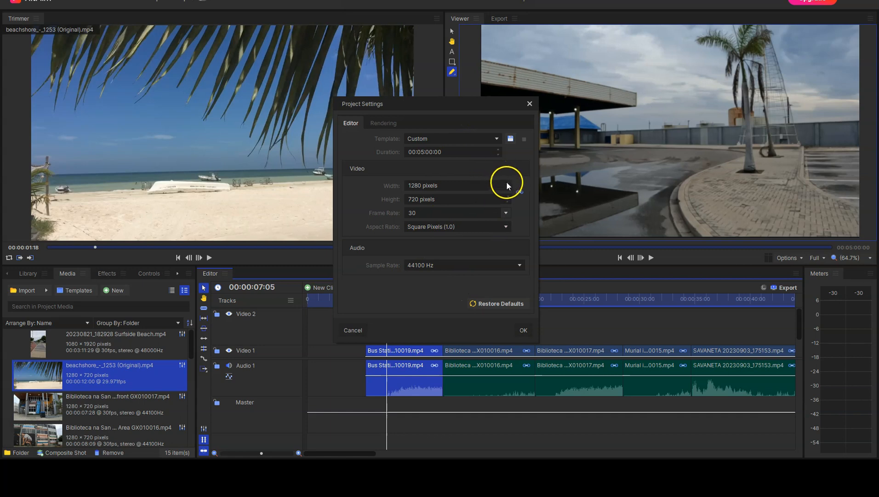
click(495, 139)
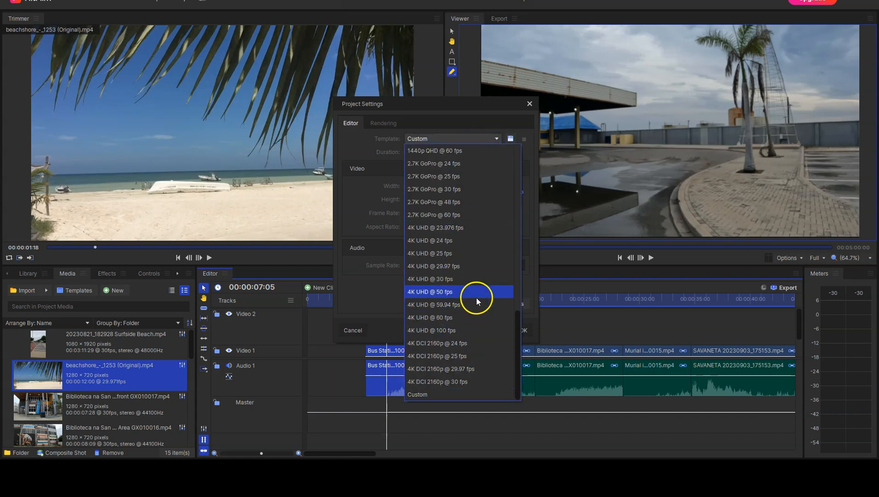
scroll(472, 351, up, 4)
click(471, 352)
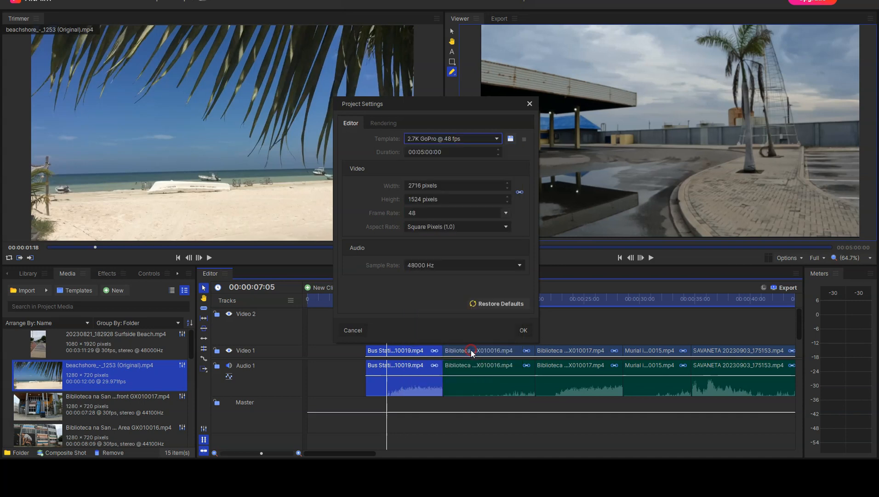
click(495, 138)
scroll(426, 186, down, 5)
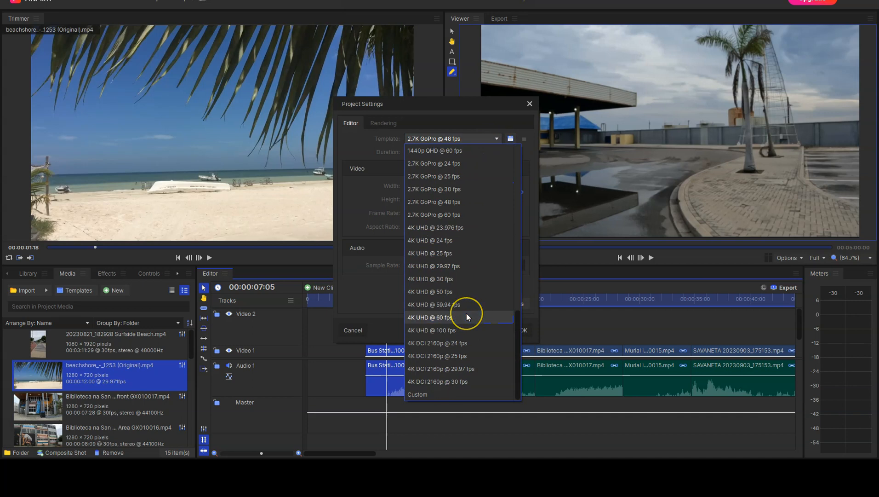
scroll(467, 313, up, 8)
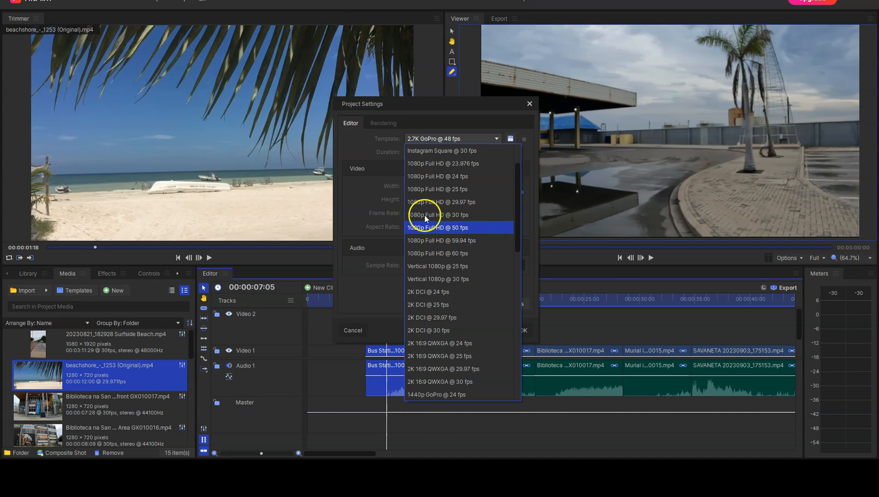
click(427, 188)
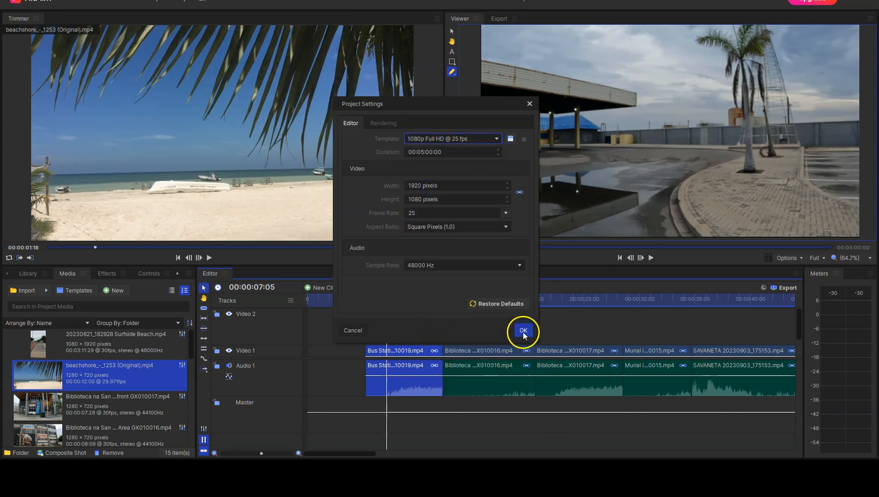
click(530, 102)
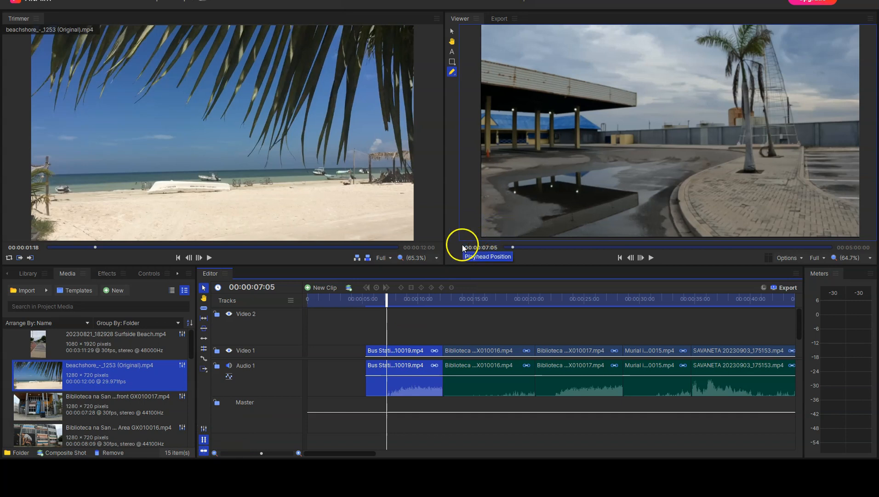
Load the Surfside Beach clip in the trimmer and browse the timeline's video and audio tracks.
click(39, 343)
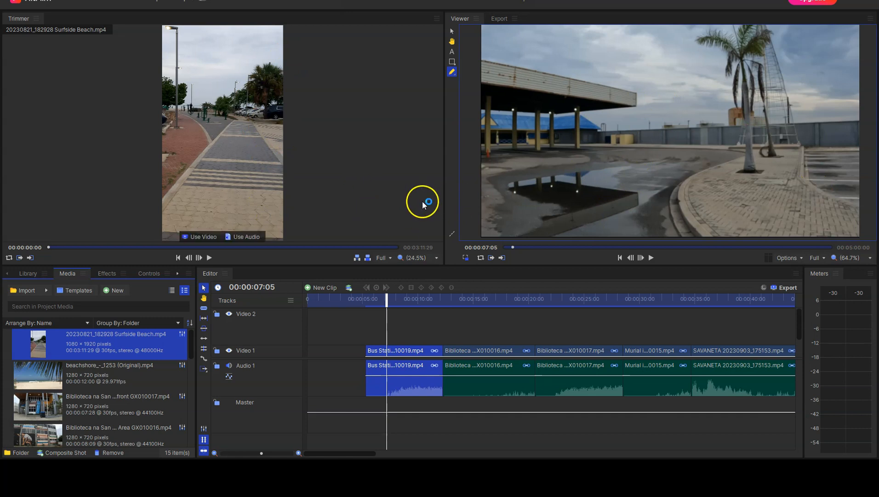
click(203, 440)
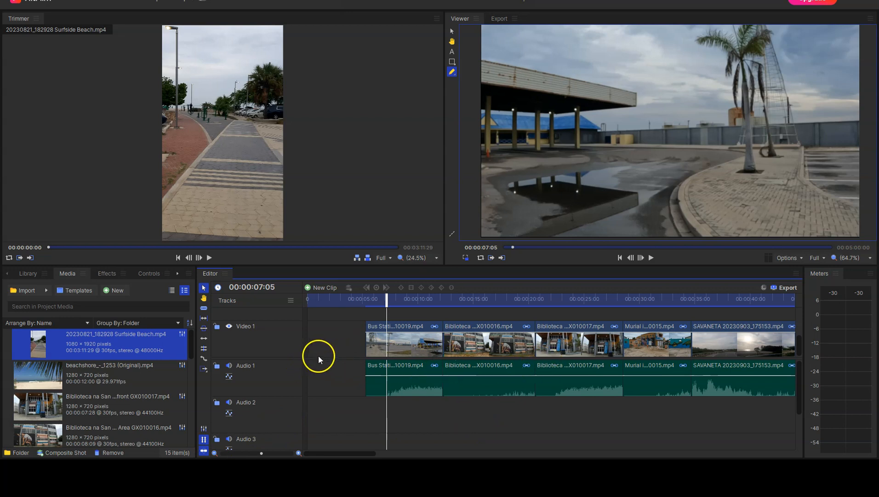
scroll(318, 355, down, 3)
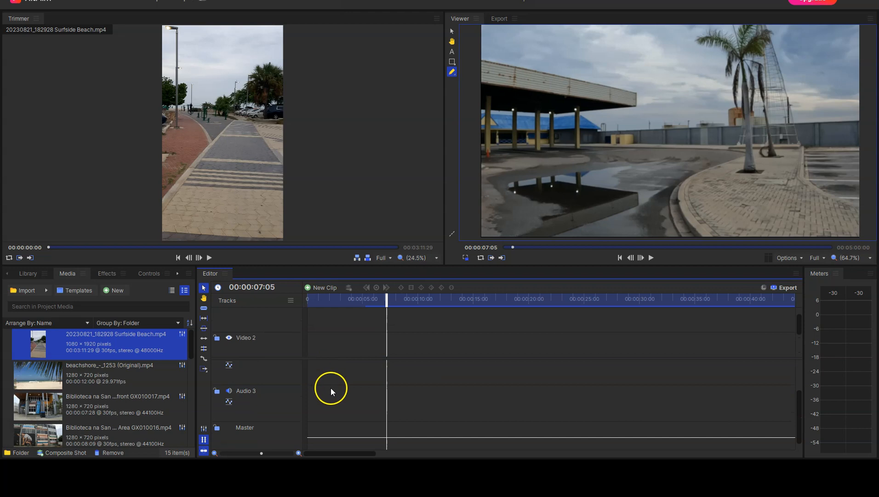
scroll(326, 407, up, 2)
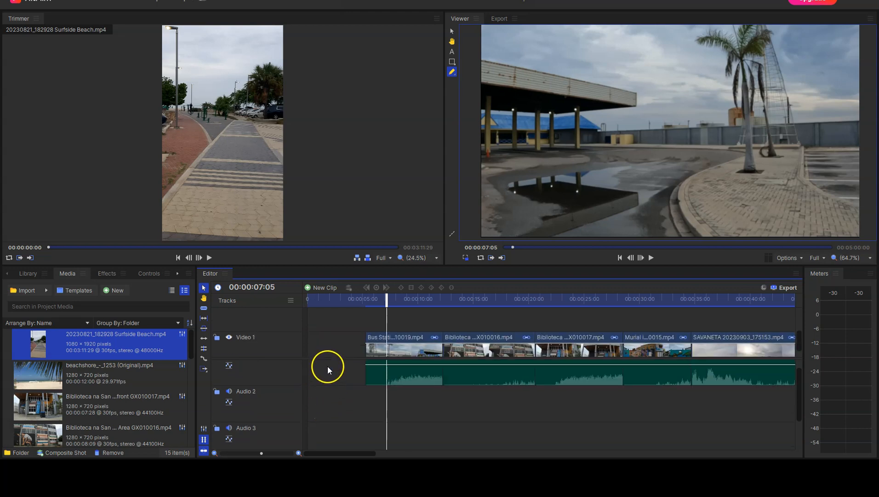
scroll(328, 366, down, 3)
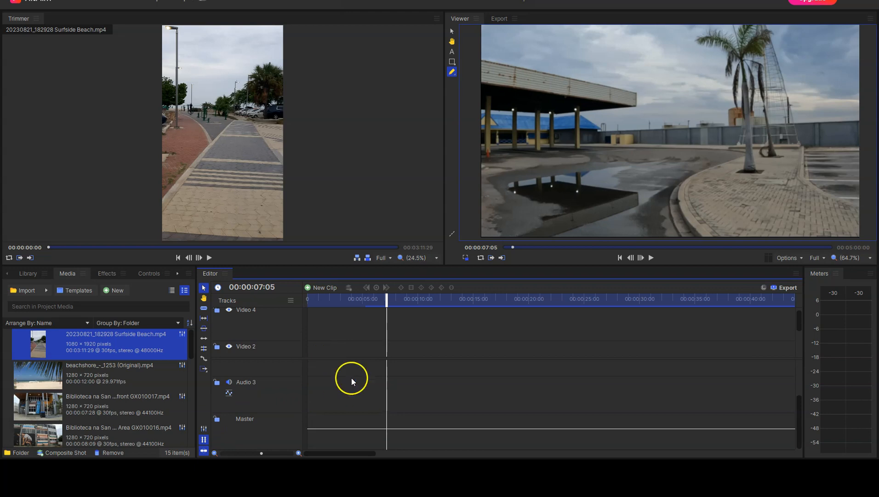
click(348, 408)
click(313, 367)
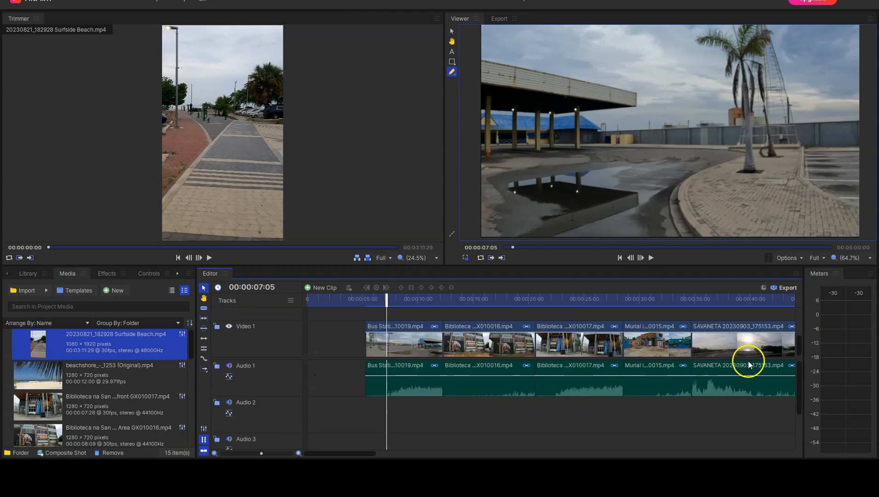
Insert a new video track at the Video 4 track at the top of the timeline.
mouse_move(799, 350)
mouse_down()
mouse_move(799, 318)
mouse_move(802, 424)
mouse_move(800, 367)
mouse_up()
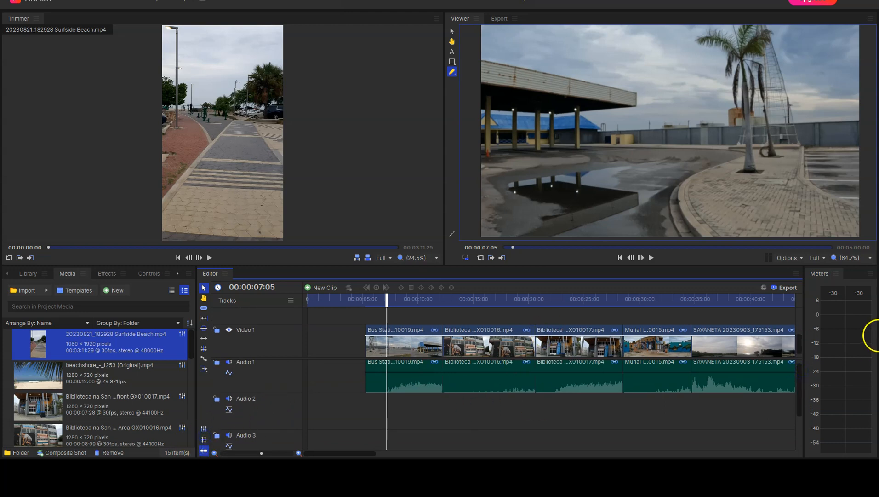
drag(803, 348, 797, 368)
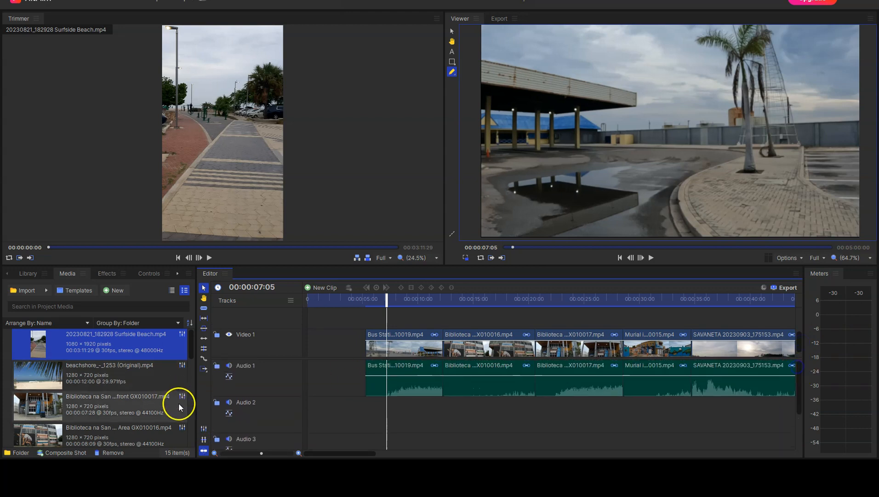
click(203, 439)
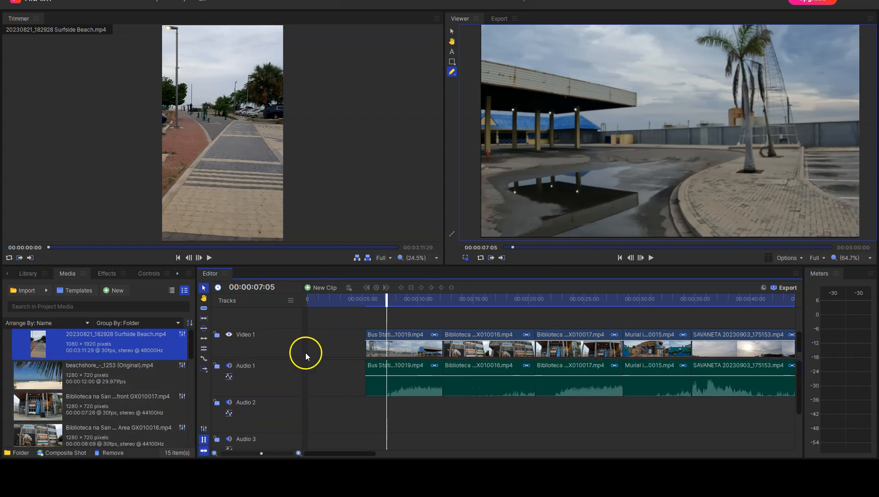
scroll(282, 339, up, 4)
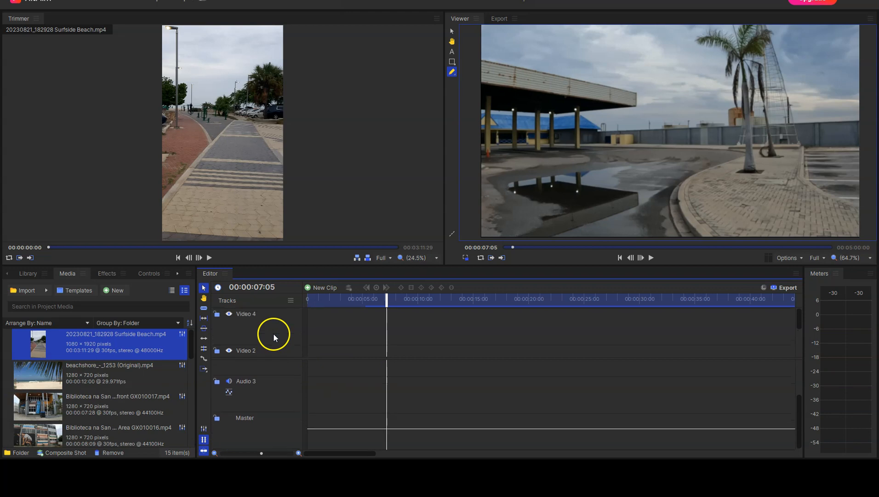
right_click(271, 330)
click(296, 333)
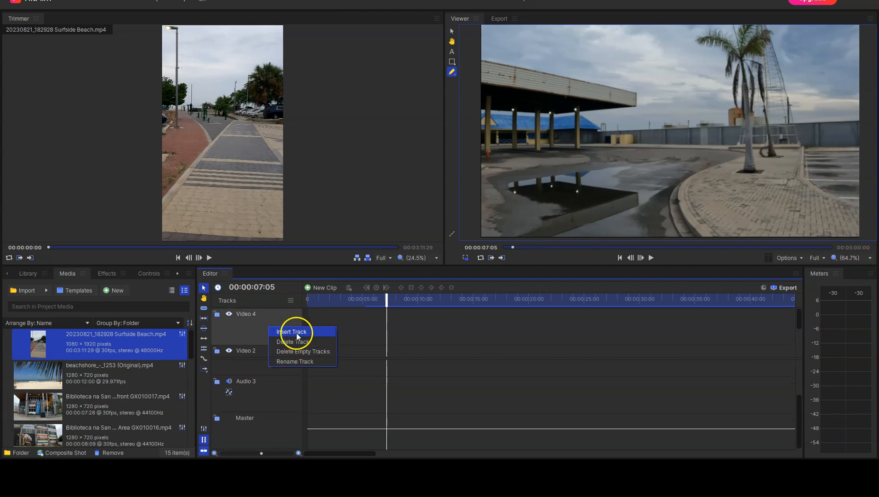
Insert a new audio track below Audio 3 in the timeline.
right_click(270, 391)
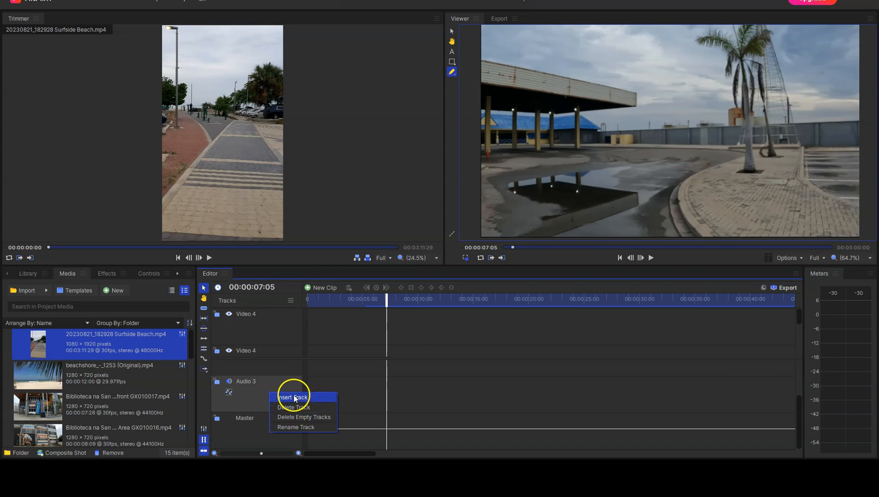
click(291, 398)
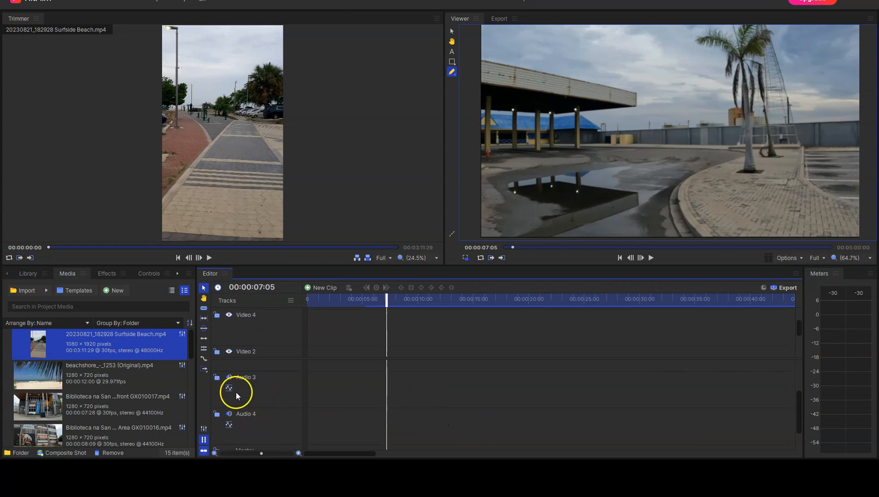
Delete the empty audio tracks Audio 4, Audio 3 and Audio 2, leaving only Audio 1.
right_click(281, 417)
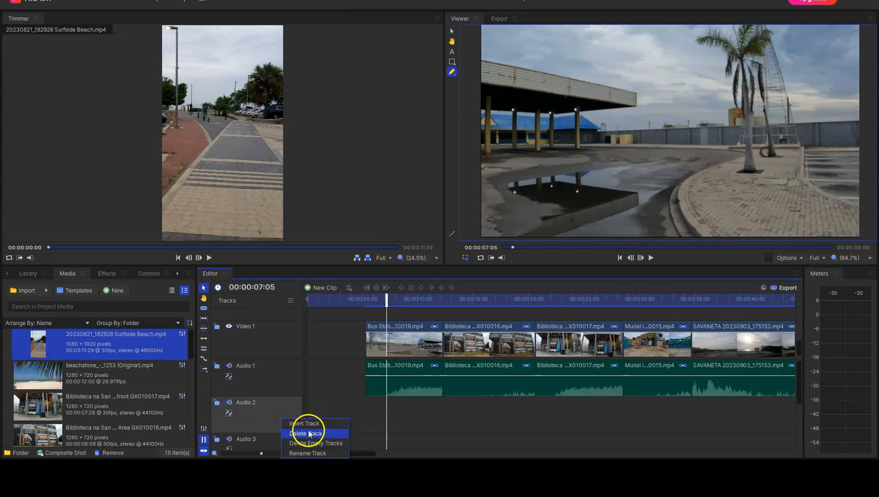
click(310, 433)
right_click(272, 415)
click(297, 427)
right_click(278, 417)
click(297, 426)
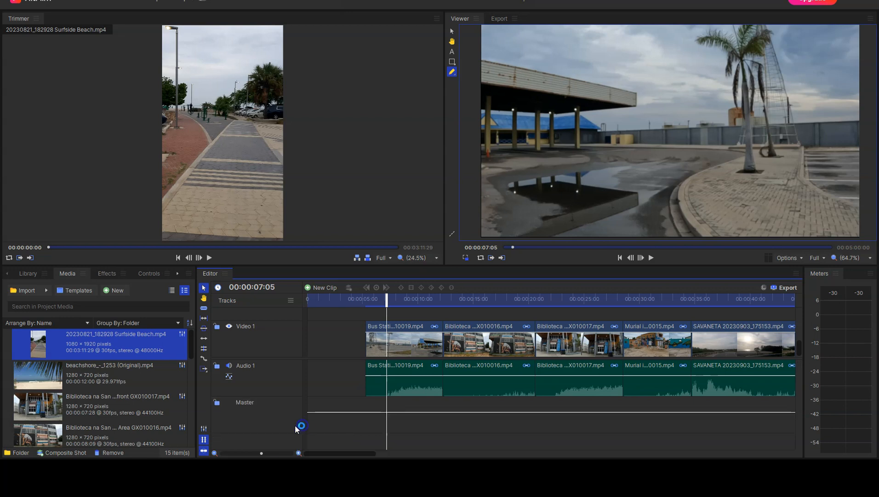
Delete the empty video tracks Video 2 and Video 4, leaving only Video 1.
scroll(270, 324, up, 1)
right_click(269, 347)
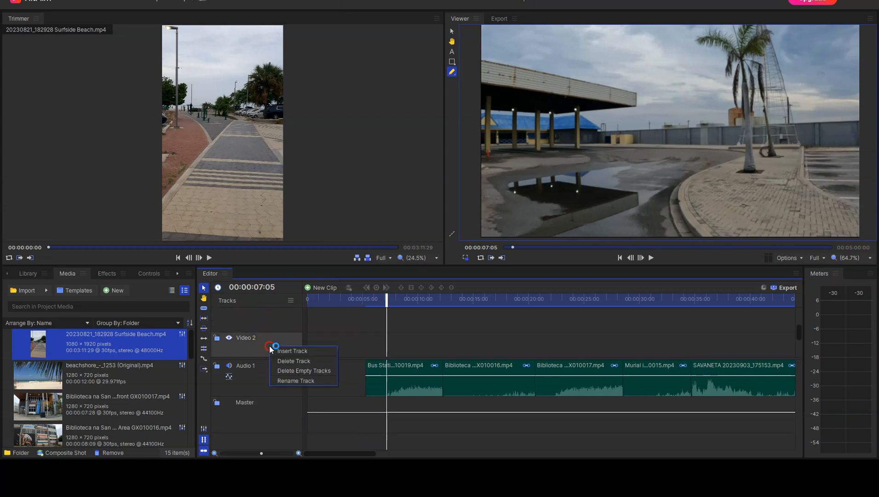
click(293, 359)
right_click(278, 320)
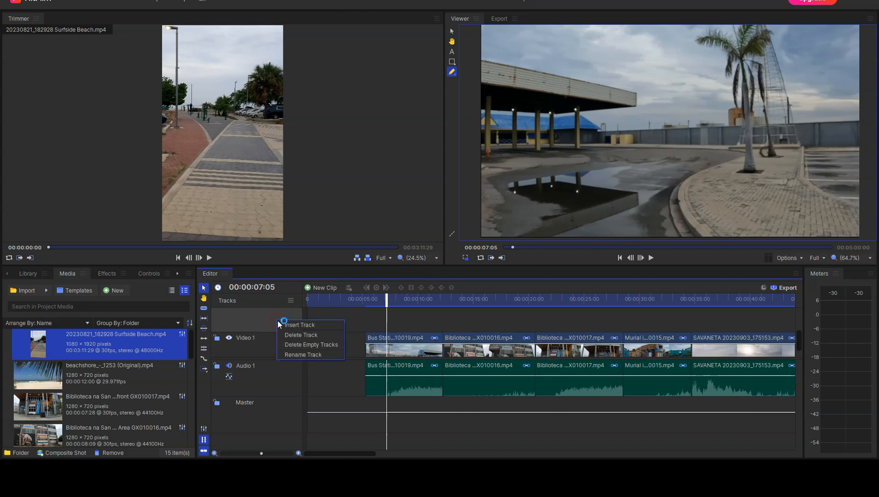
click(293, 333)
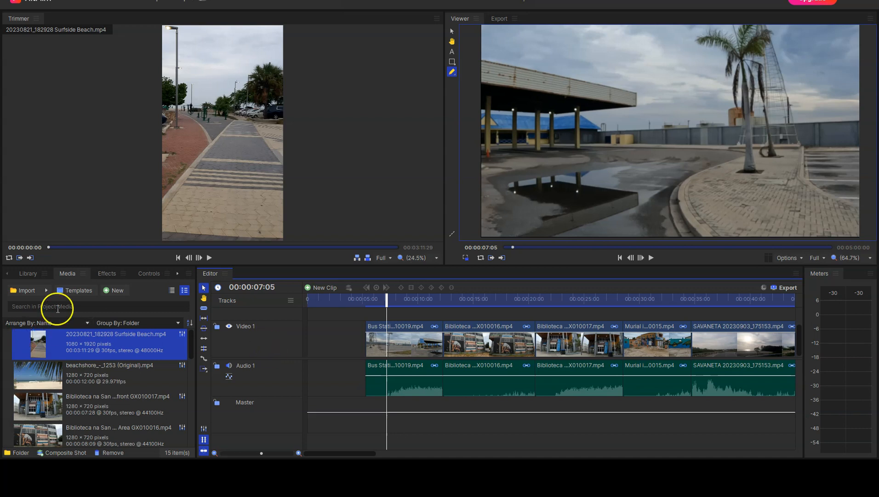
Open the Library and switch between its Music, Sound effects and Templates sections.
click(28, 272)
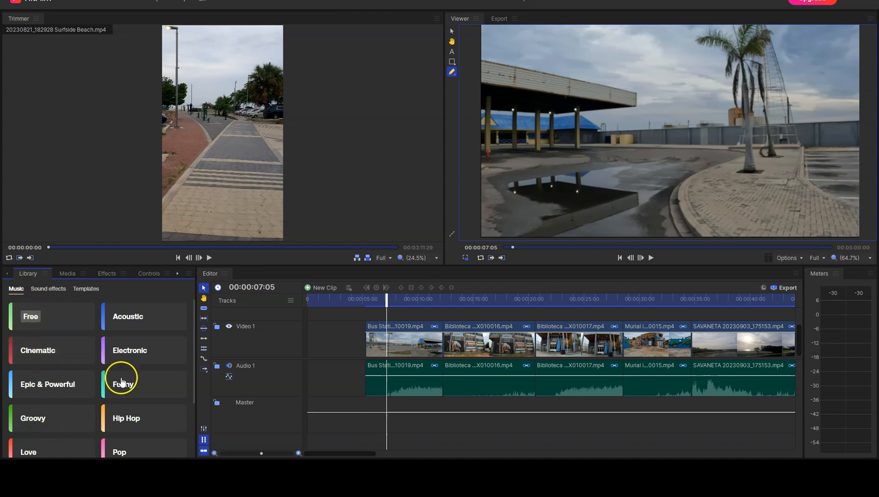
click(88, 289)
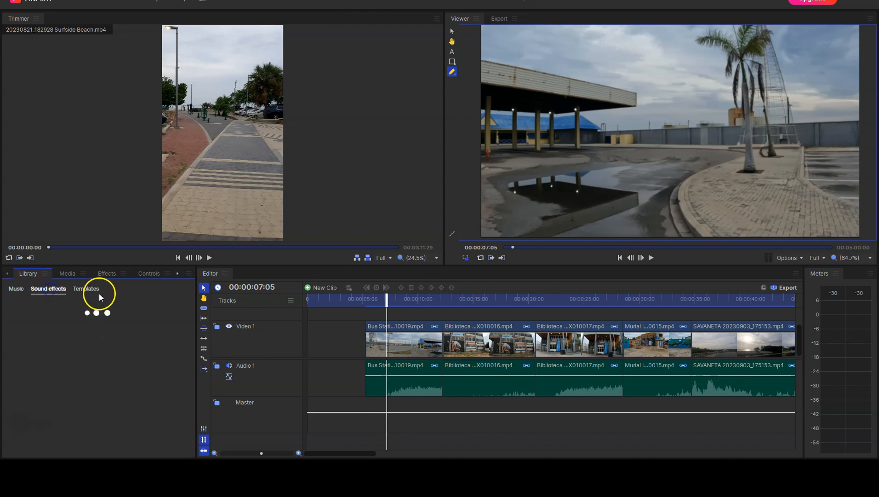
click(42, 289)
click(97, 289)
click(45, 290)
click(16, 289)
click(48, 290)
click(88, 289)
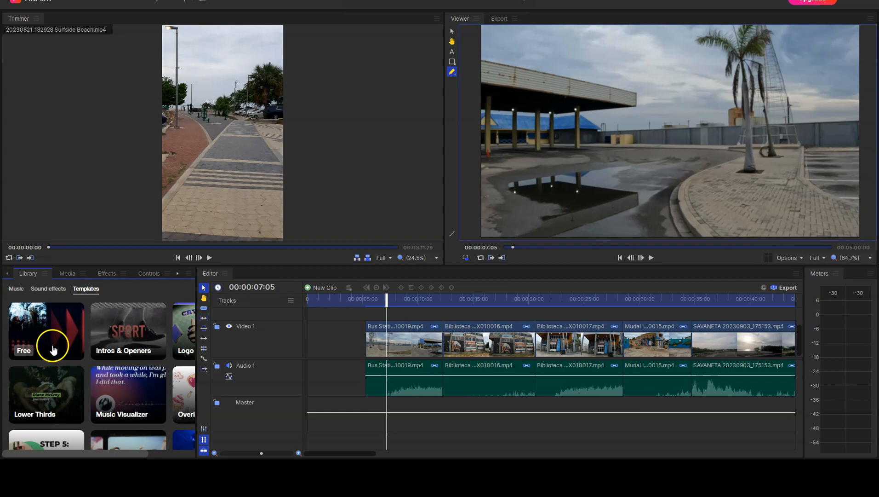
Browse the free templates in the Library's Templates section, then go back.
click(52, 345)
scroll(90, 353, down, 2)
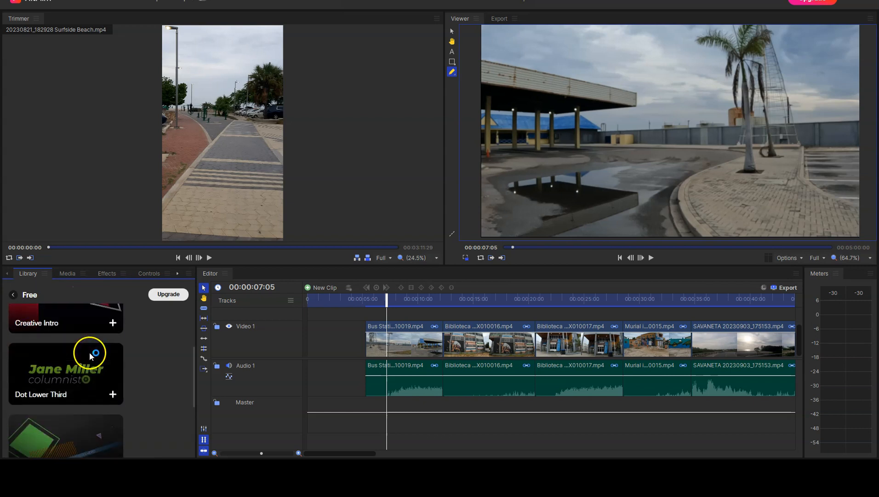
scroll(90, 353, up, 2)
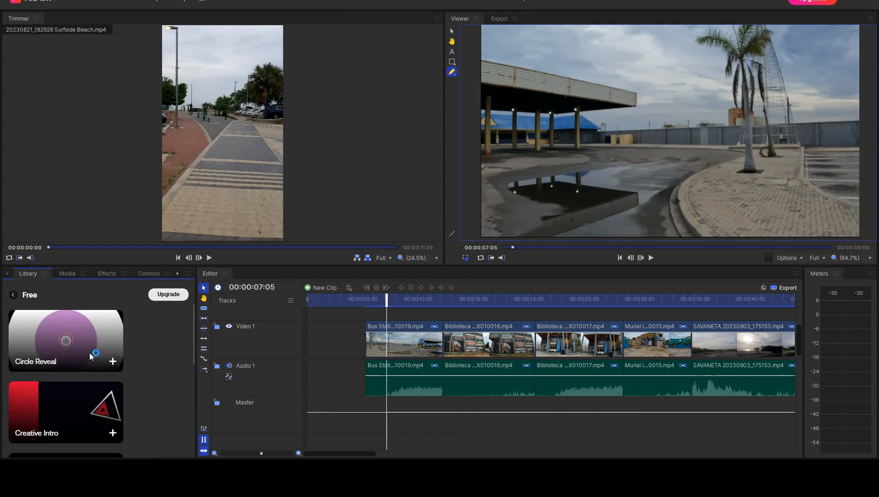
scroll(76, 357, down, 1)
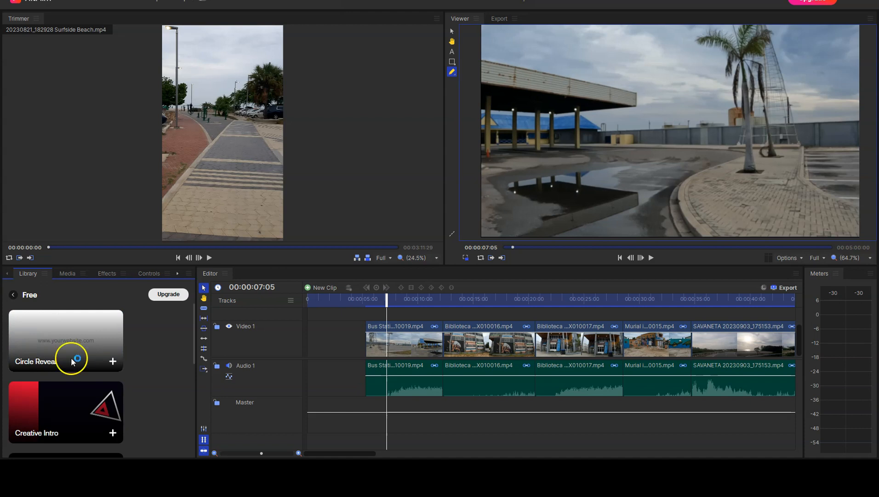
scroll(86, 368, down, 2)
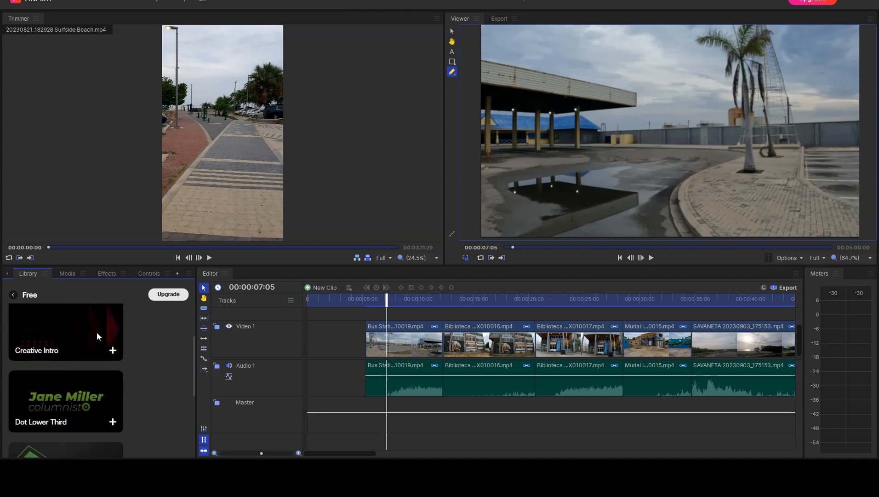
scroll(85, 390, down, 3)
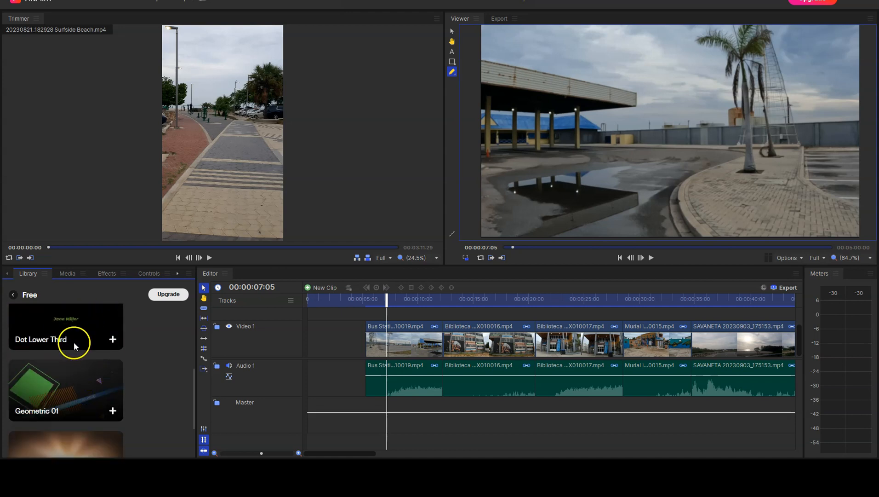
scroll(55, 318, up, 2)
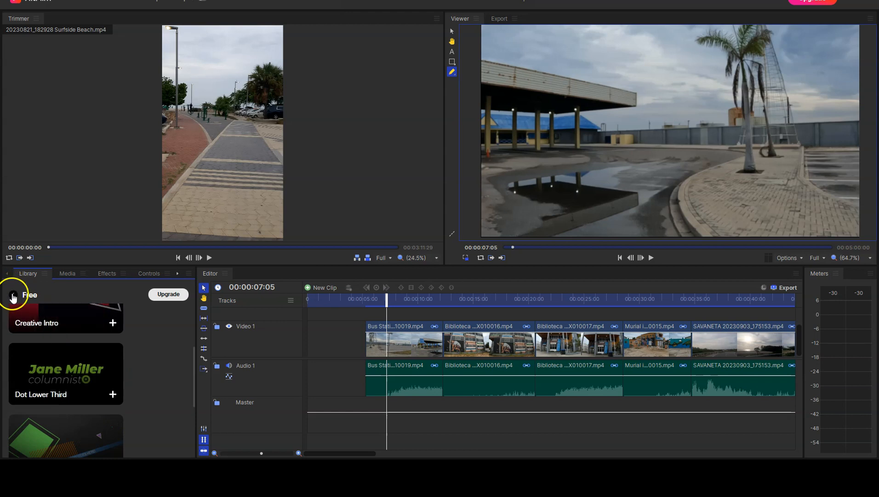
click(13, 296)
Open the free music category and preview the track Body on Fire, then stop it and go back.
click(16, 289)
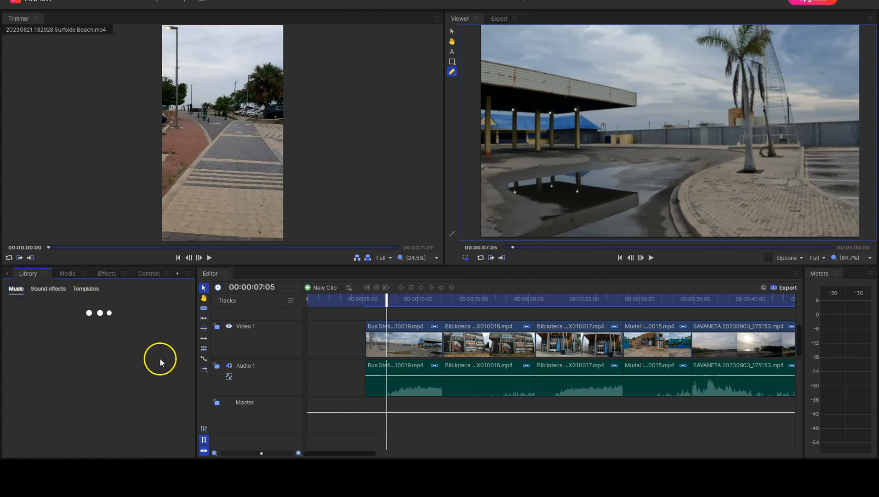
click(29, 314)
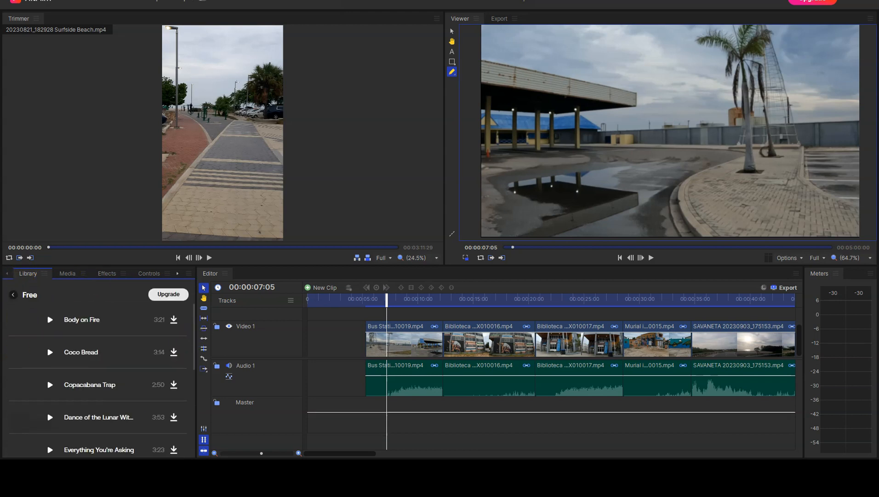
click(50, 320)
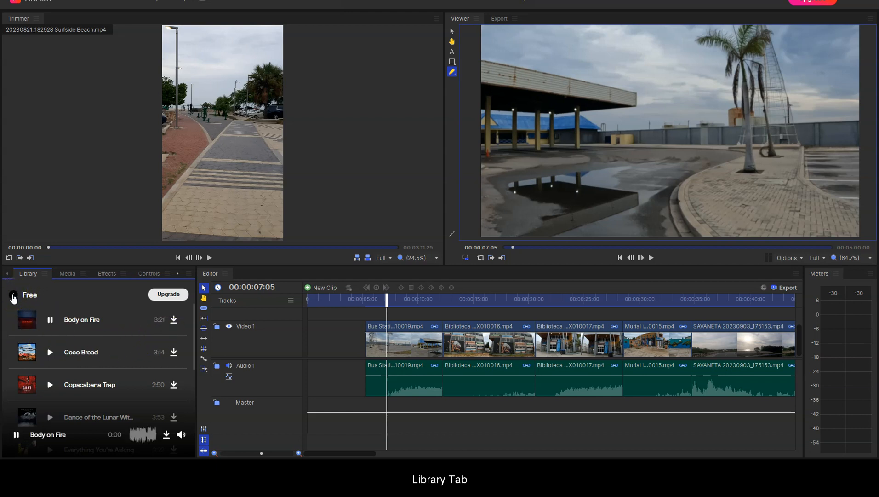
click(50, 319)
click(13, 295)
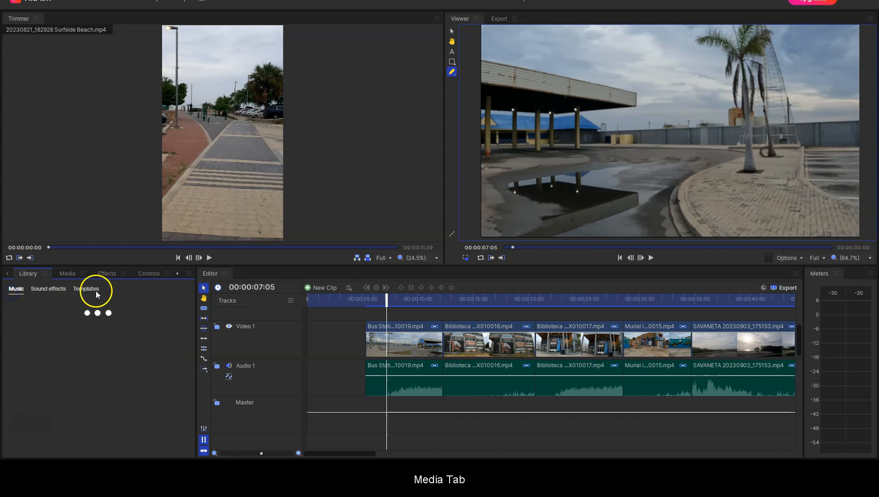
Switch to the Media panel and scroll through the project's media list.
click(65, 271)
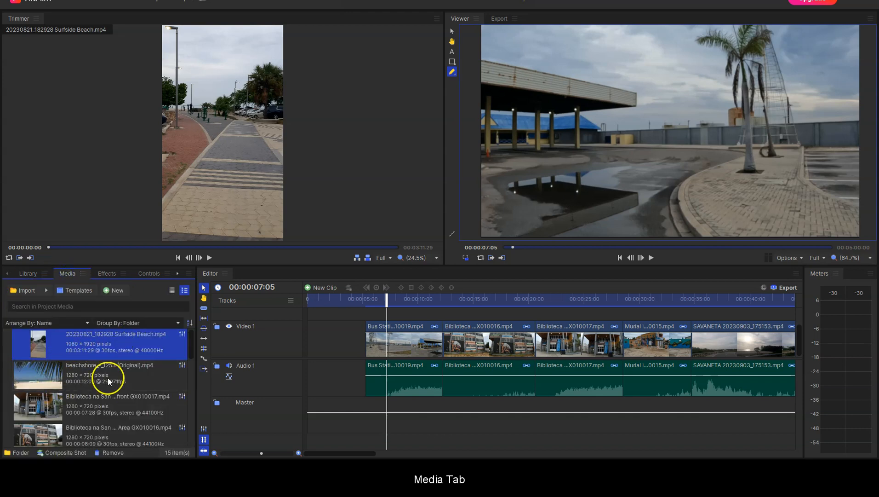
scroll(71, 365, down, 5)
scroll(71, 365, up, 5)
scroll(72, 373, down, 5)
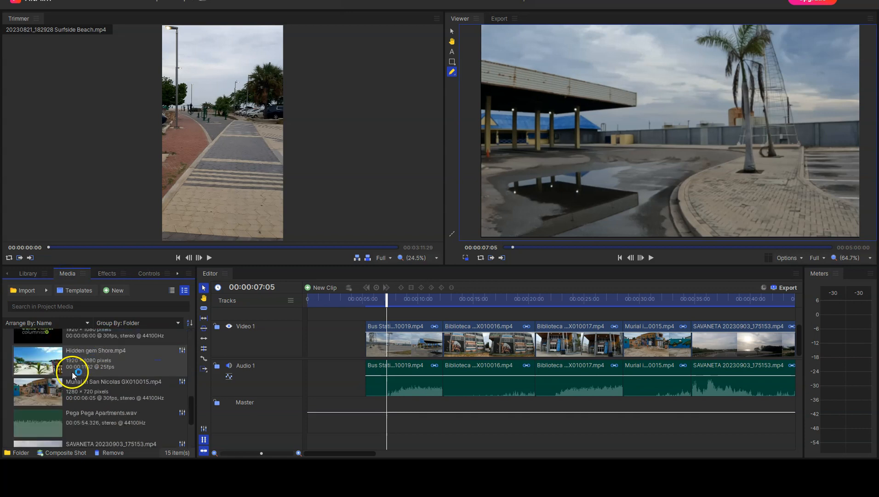
scroll(71, 371, down, 3)
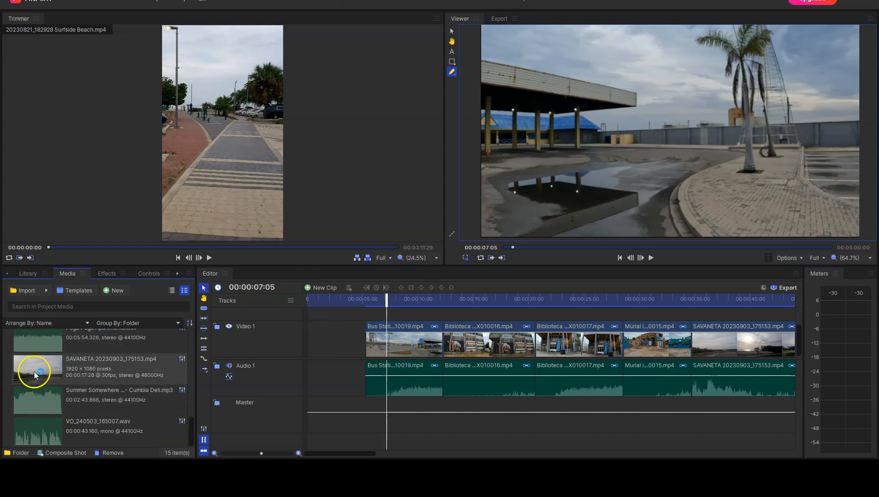
Open the Effects panel and expand the Transitions - Audio and Transitions - Video folders.
click(108, 273)
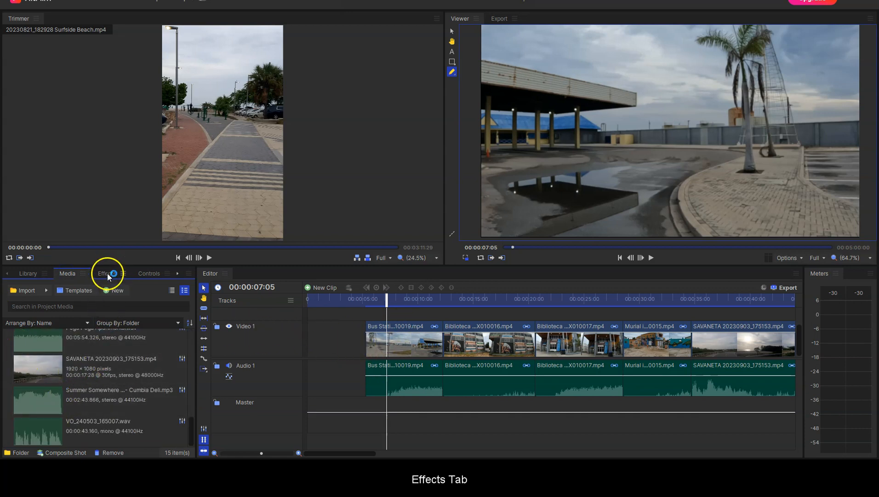
scroll(71, 366, down, 2)
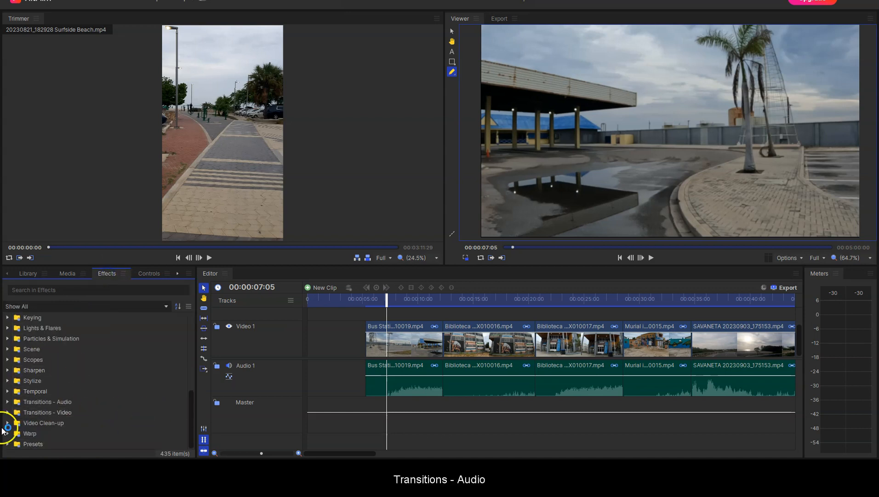
click(7, 401)
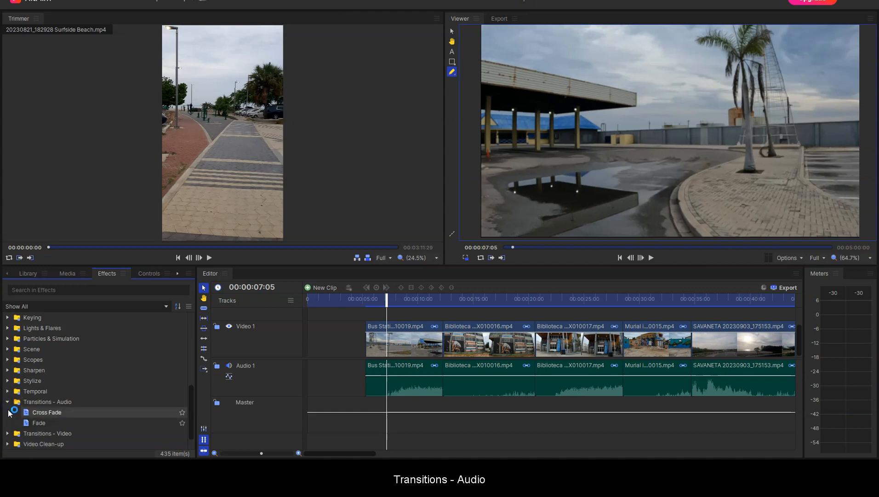
scroll(81, 404, down, 1)
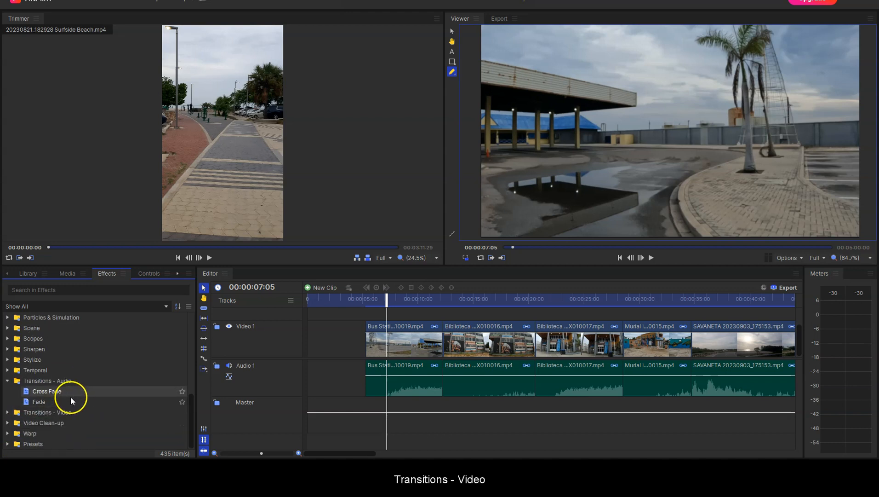
click(8, 413)
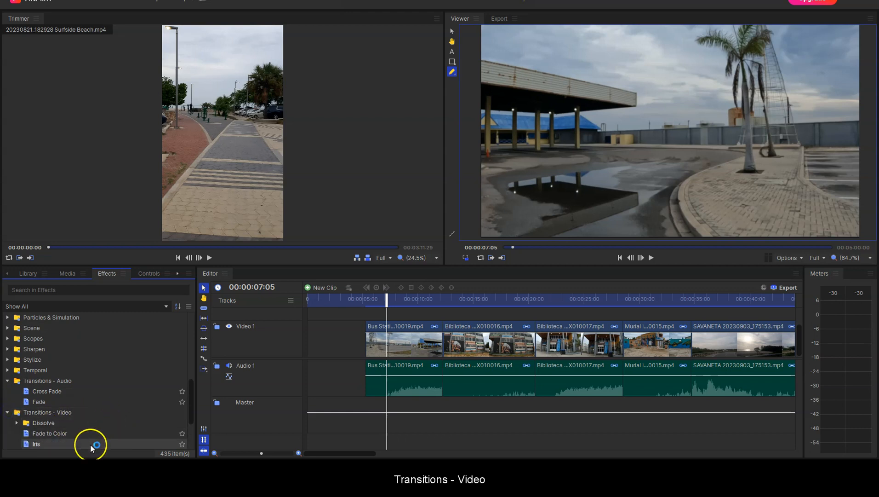
click(7, 380)
scroll(7, 382, up, 4)
scroll(8, 383, up, 3)
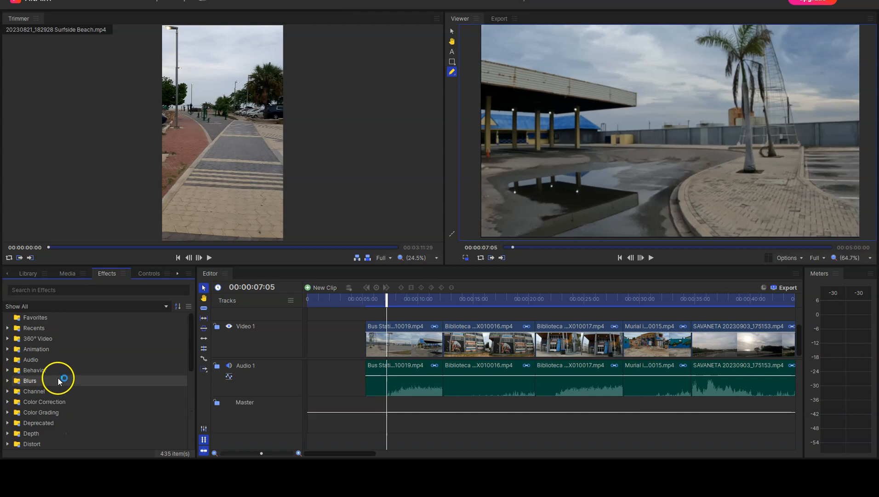
Expand and browse the Audio and Keying effect folders, then collapse them.
click(7, 360)
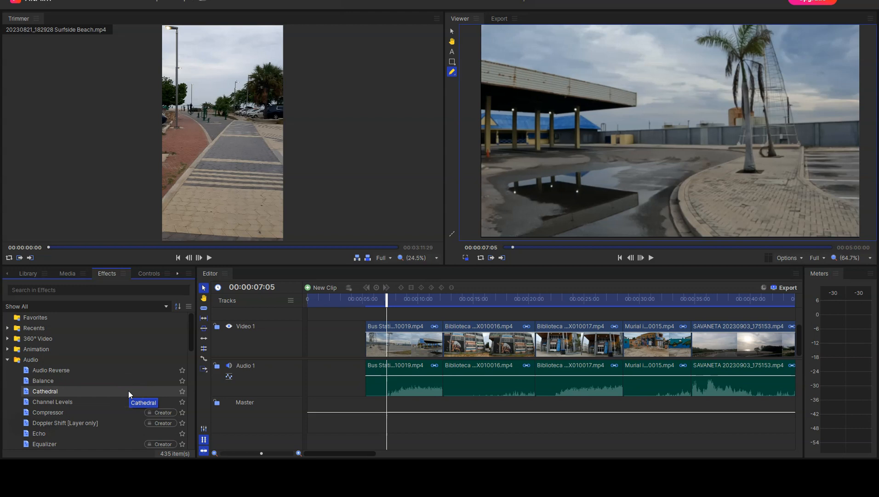
click(15, 359)
scroll(38, 373, down, 4)
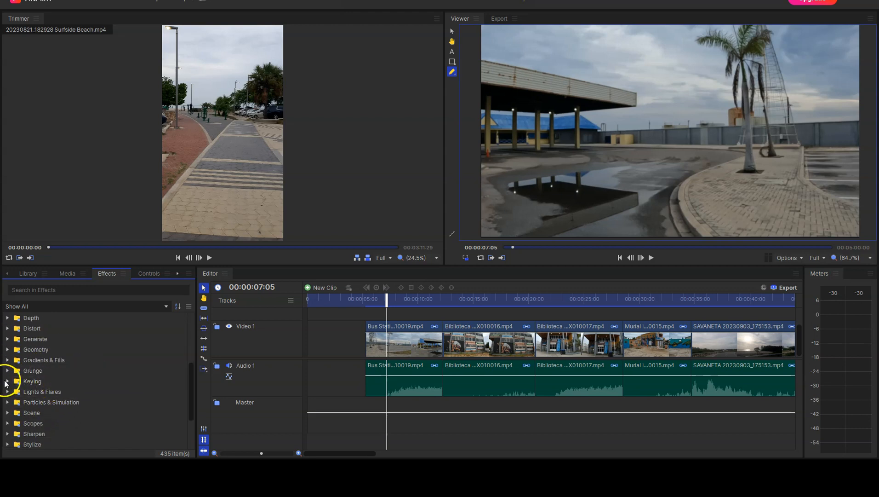
click(7, 381)
scroll(110, 394, down, 2)
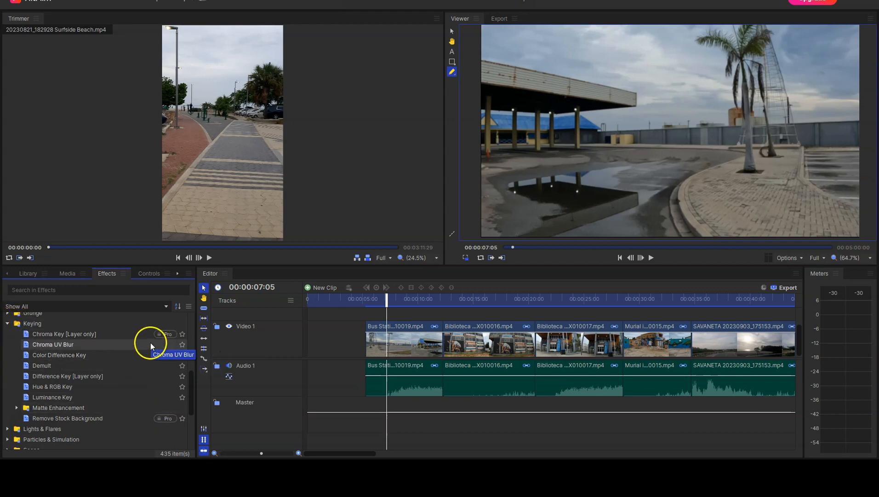
click(7, 324)
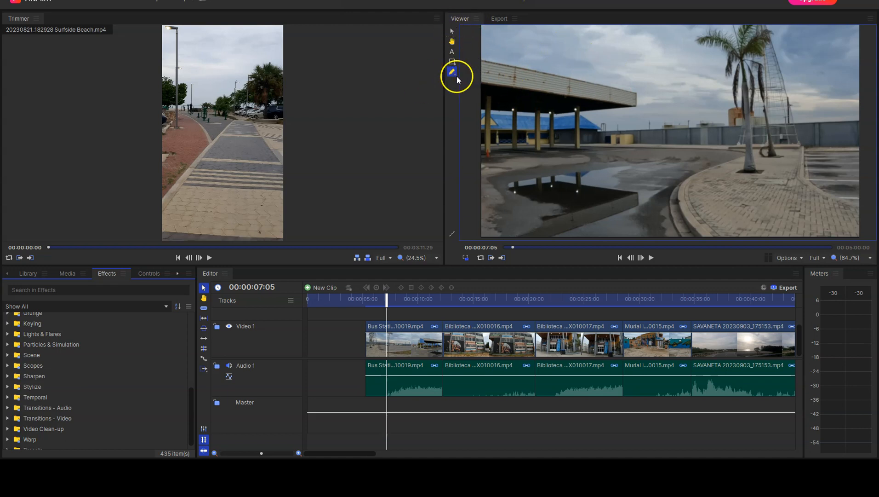
Switch the Viewer to the Selection tool and return to the Media panel.
click(452, 31)
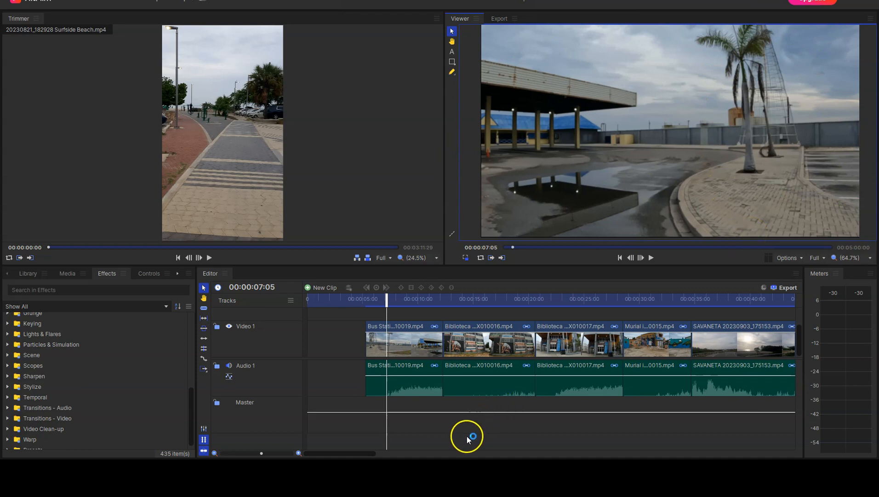
click(66, 273)
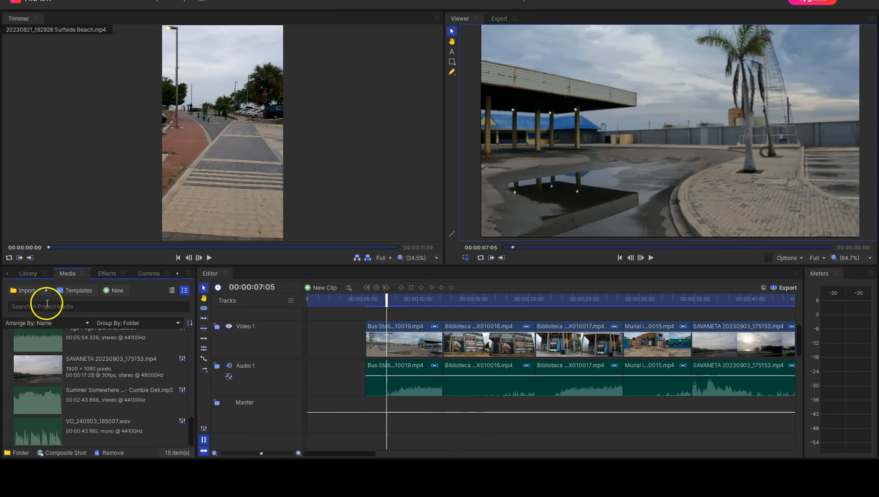
Open the media import browser without importing, then import the Clean Box Line template from the installed templates.
click(18, 290)
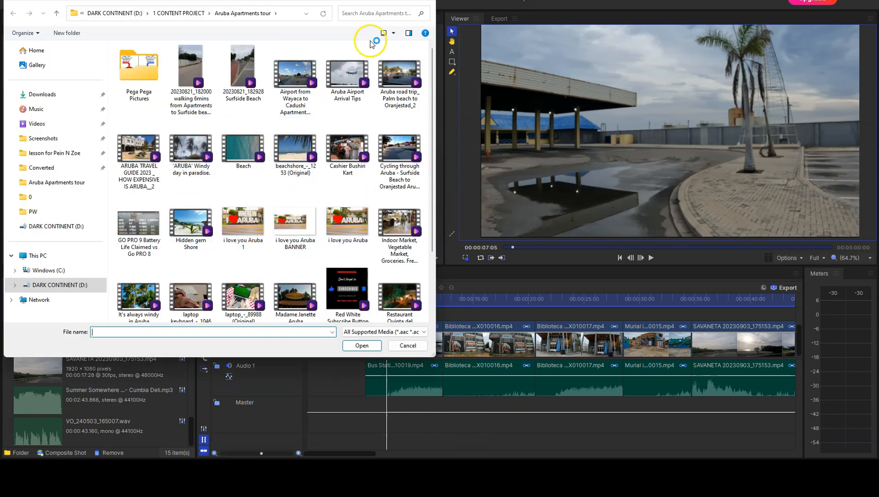
click(402, 345)
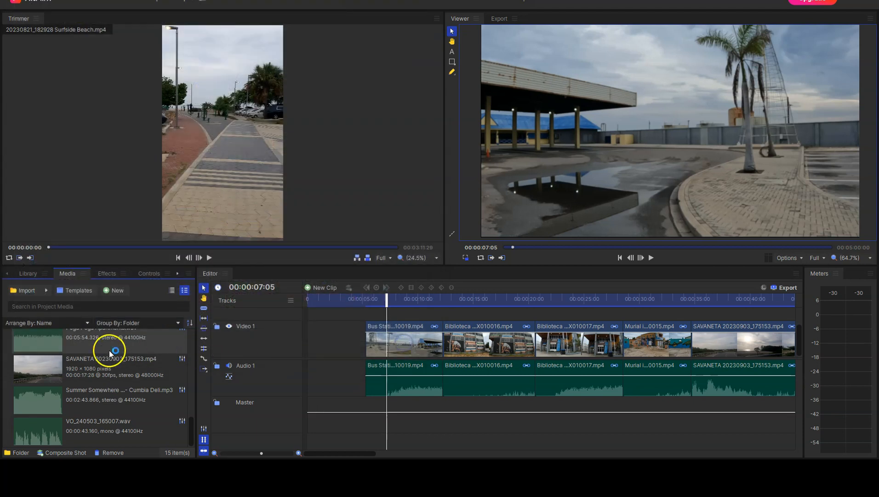
click(70, 293)
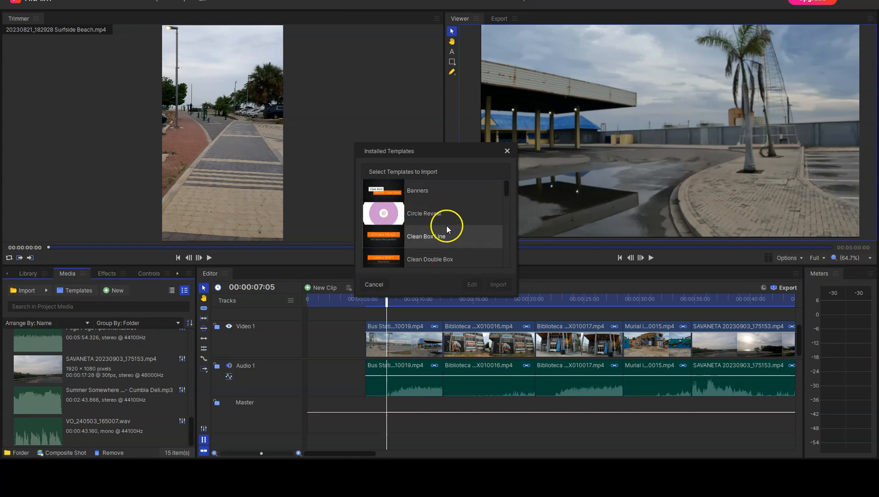
click(443, 236)
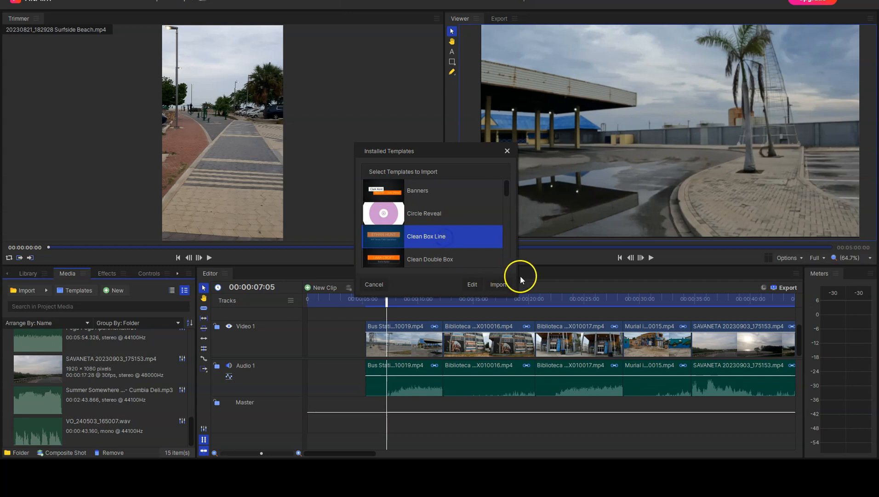
click(497, 284)
Place the Clean Box Line title on a new track at the playhead, raise it in the Viewer and select its text with the Text tool.
drag(118, 346, 360, 323)
drag(646, 209, 647, 155)
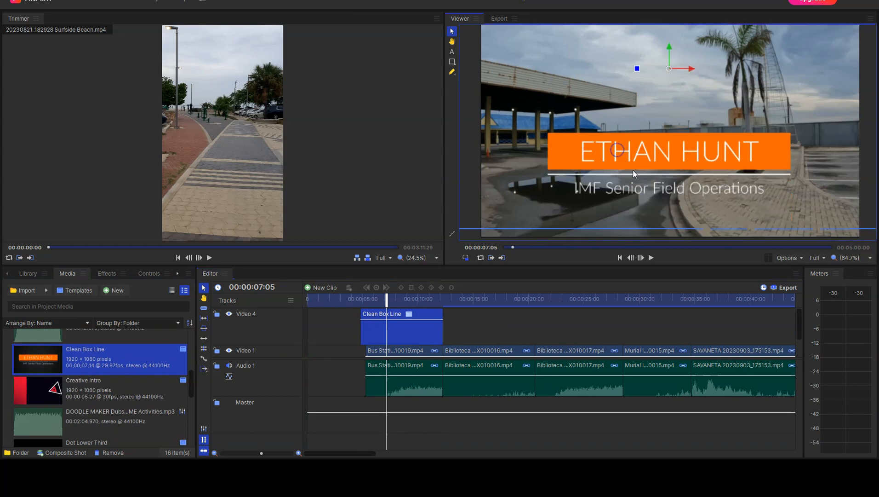
click(452, 52)
click(634, 176)
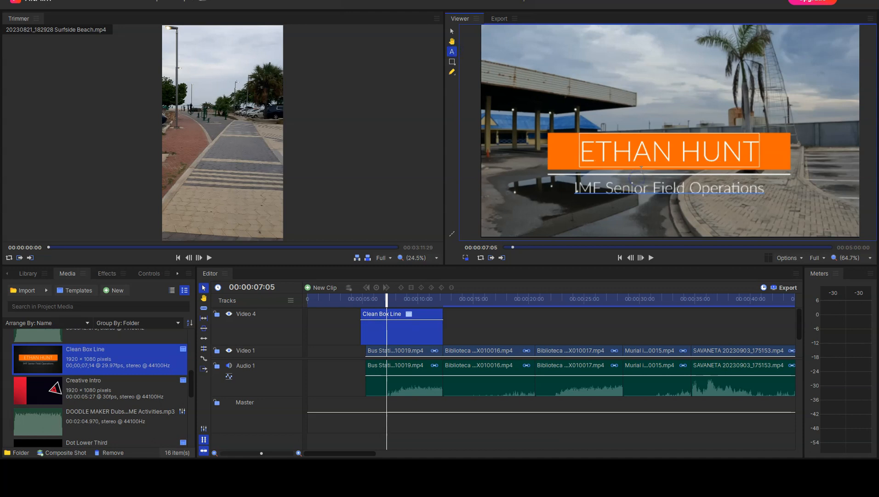
Remove the Clean Box Line clip from the timeline.
right_click(436, 313)
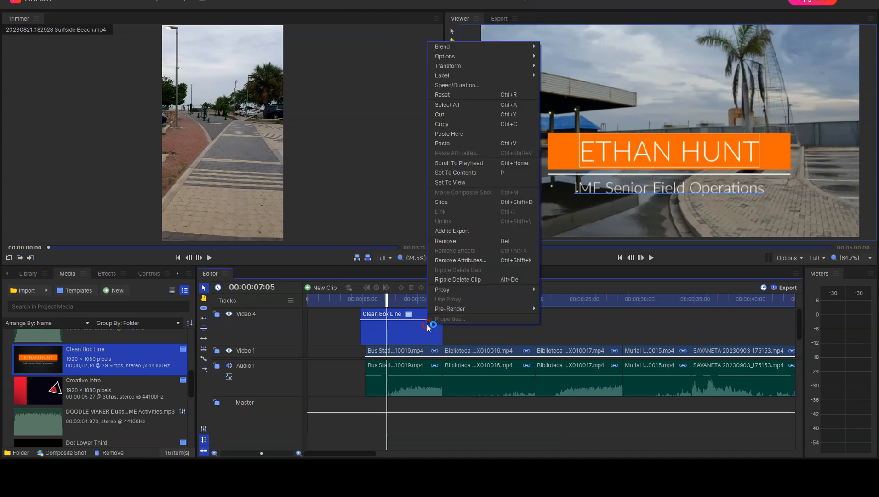
click(474, 240)
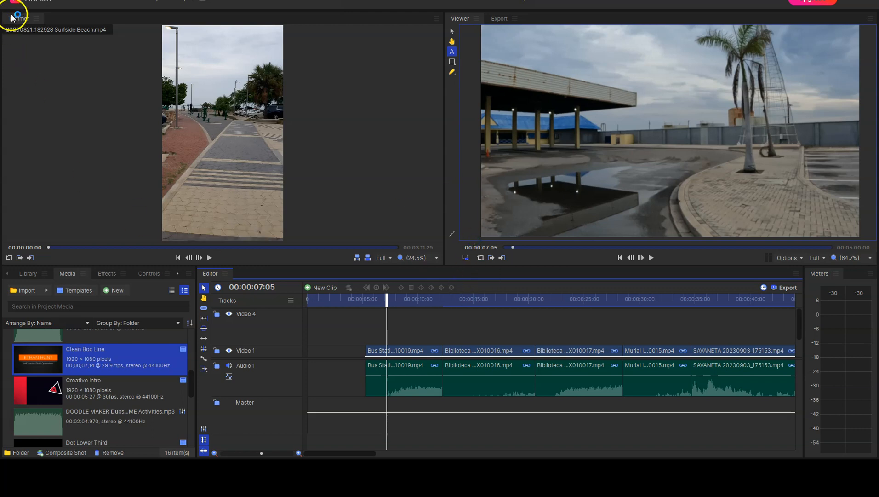
Open the Voiceover recording dialog from the Record options.
click(36, 18)
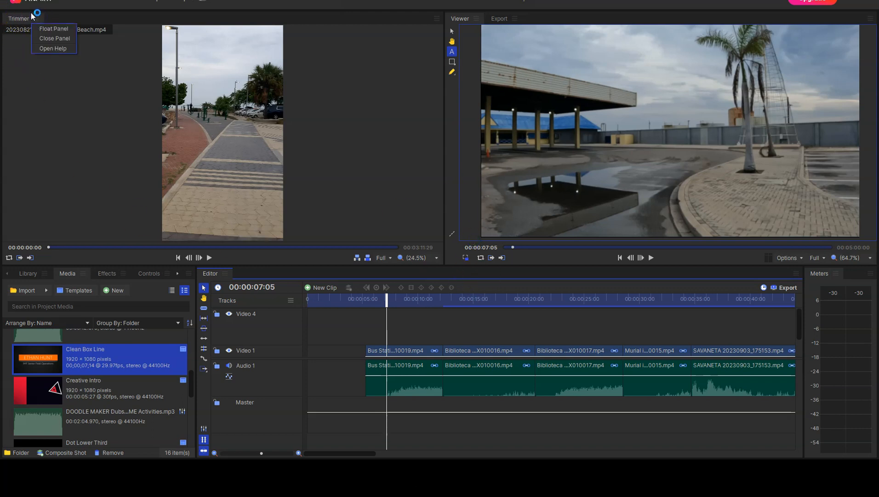
click(68, 2)
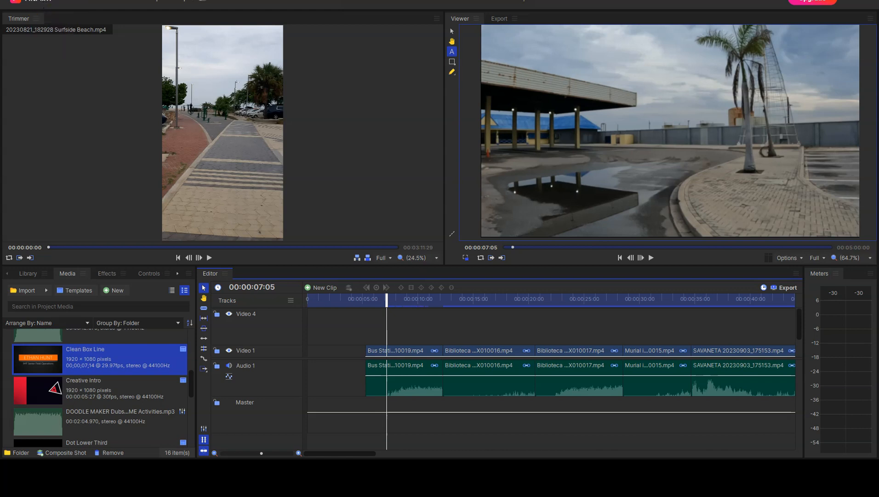
click(68, 1)
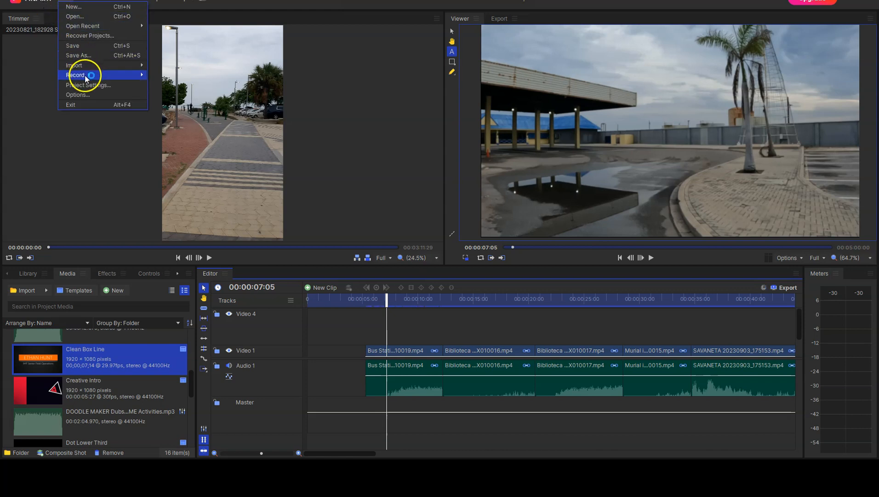
mouse_move(85, 75)
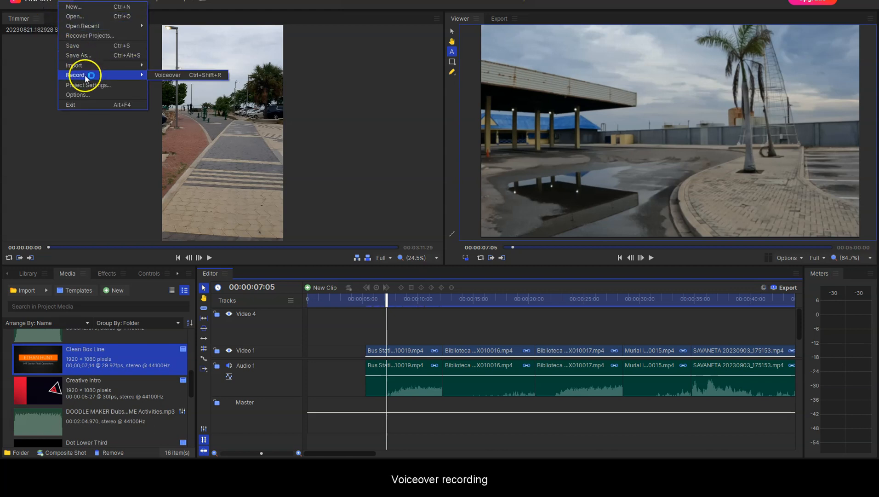
click(207, 76)
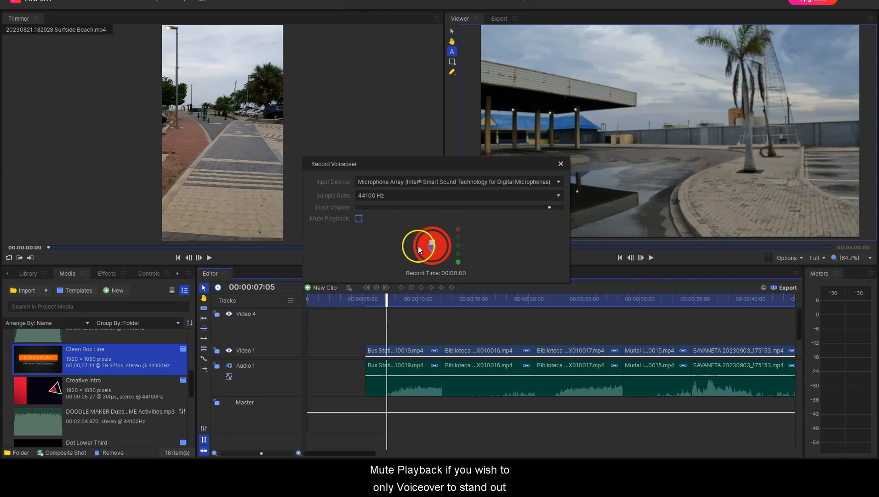
Review the Record Voiceover options, toggling Mute Playback and checking the input device list, then close the dialog.
click(359, 218)
click(359, 218)
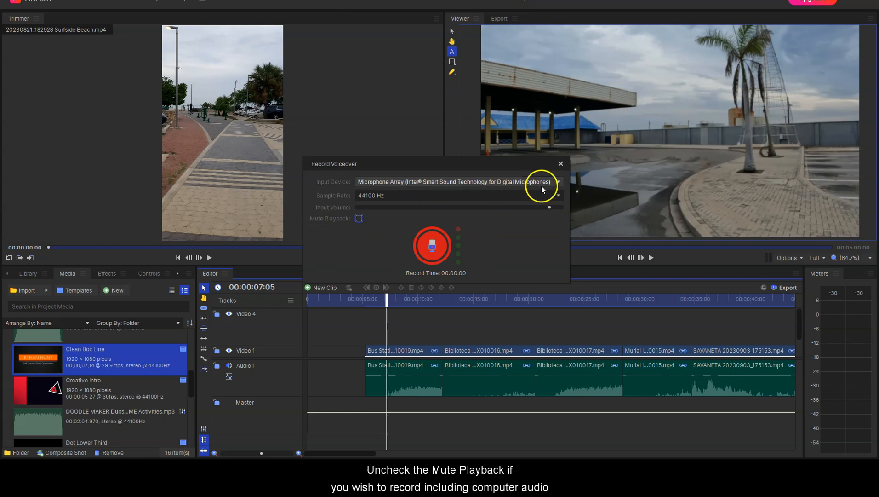
click(557, 181)
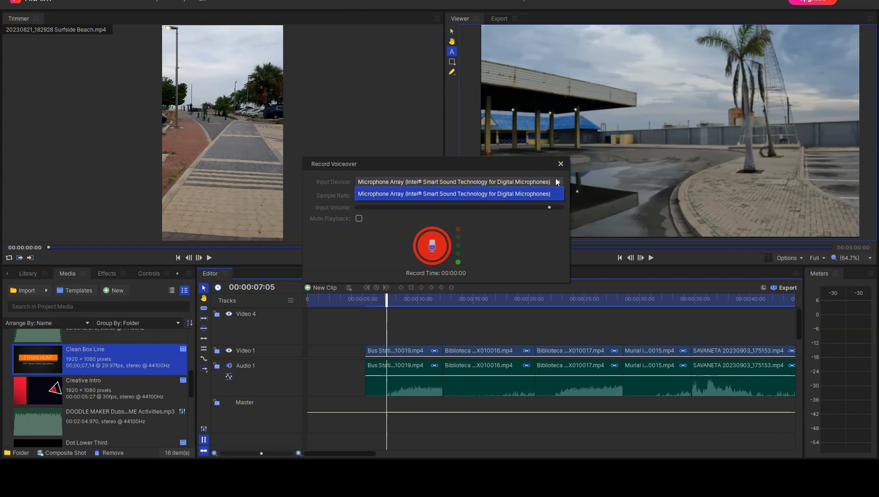
click(561, 163)
click(560, 164)
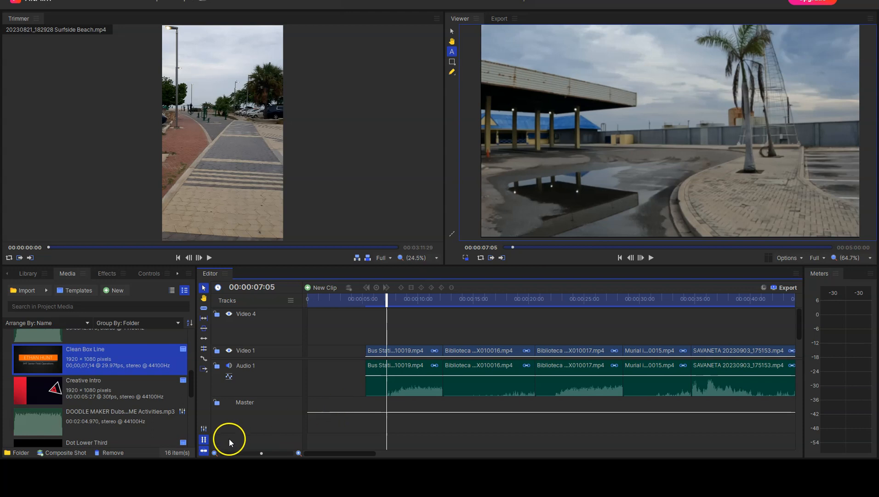
Select individual clips along Video 1 and Audio 1 to inspect how video and audio are linked.
scroll(384, 350, down, 1)
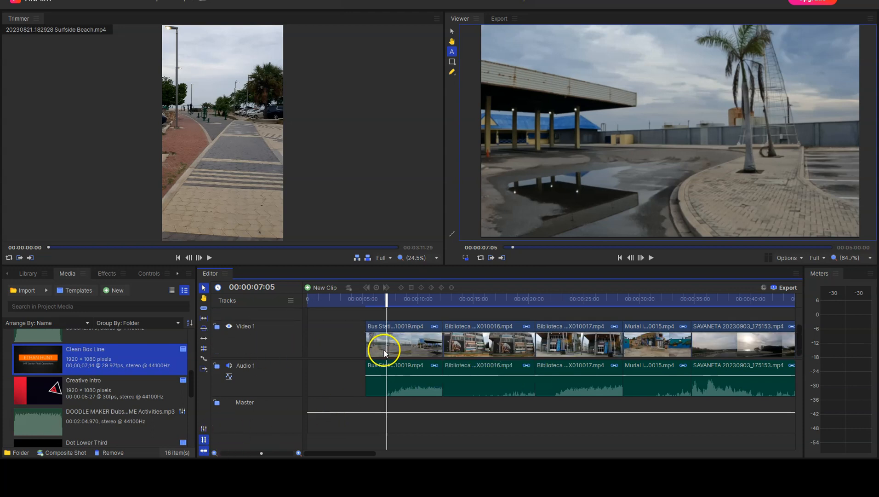
click(418, 391)
click(492, 349)
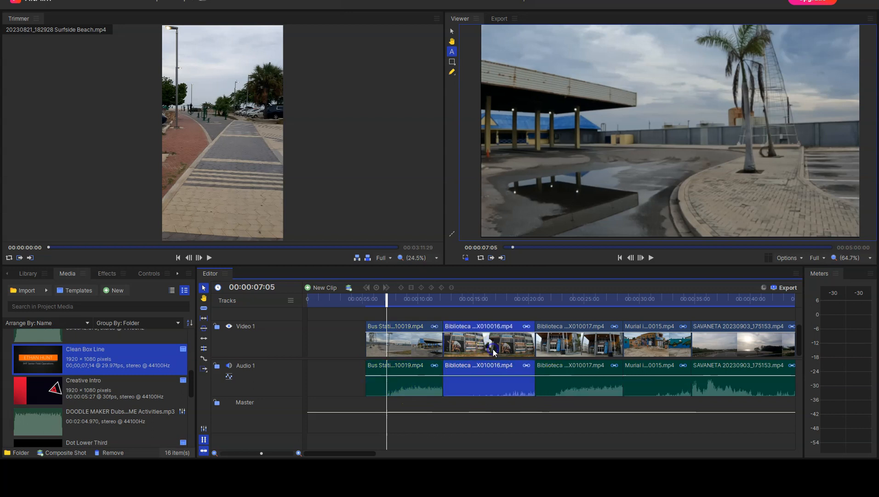
scroll(139, 357, up, 4)
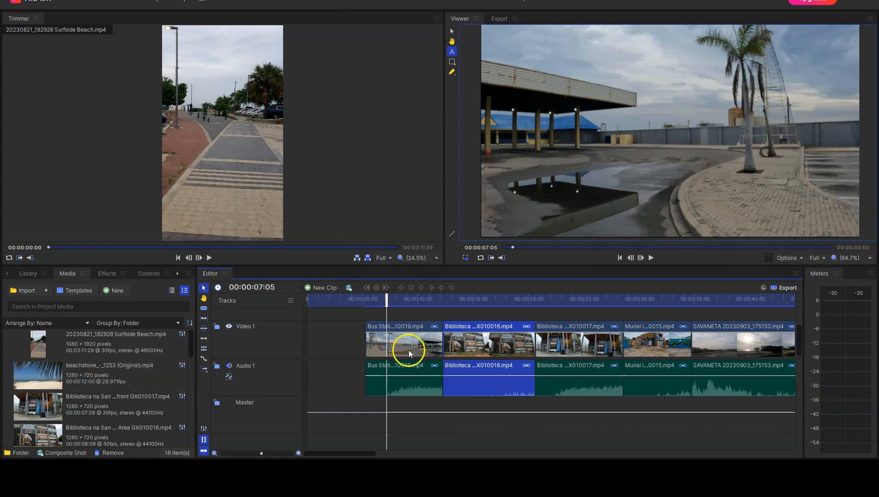
click(421, 349)
click(492, 377)
click(570, 342)
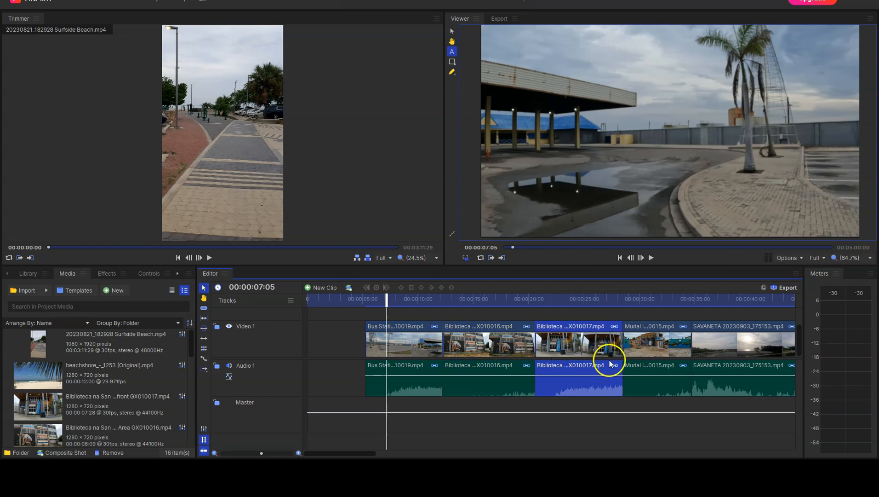
click(688, 346)
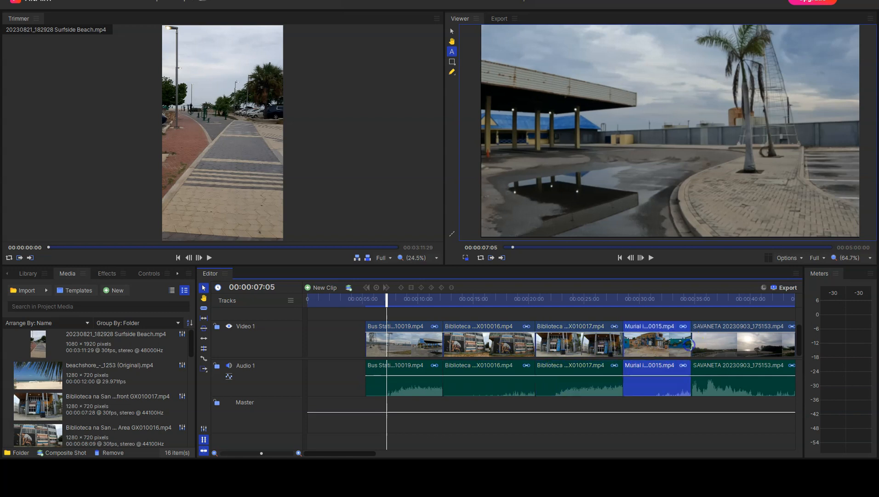
click(403, 344)
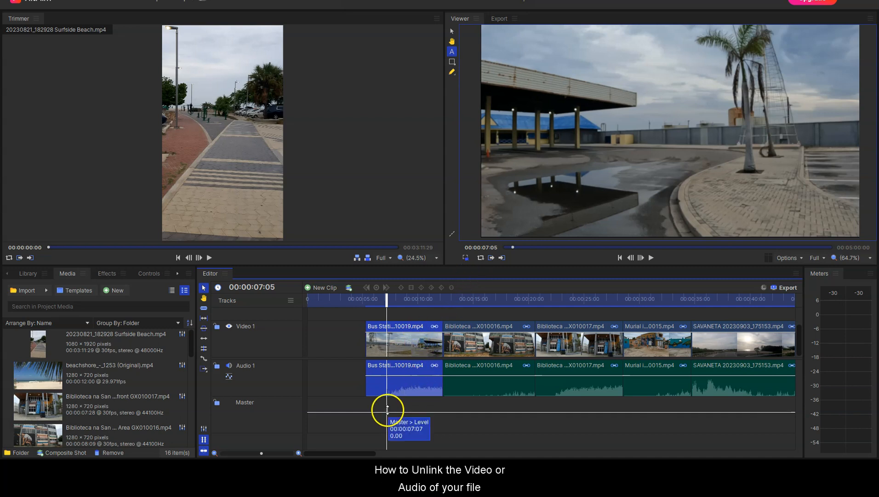
Unlink the video and audio of the Bus Station clip.
click(86, 374)
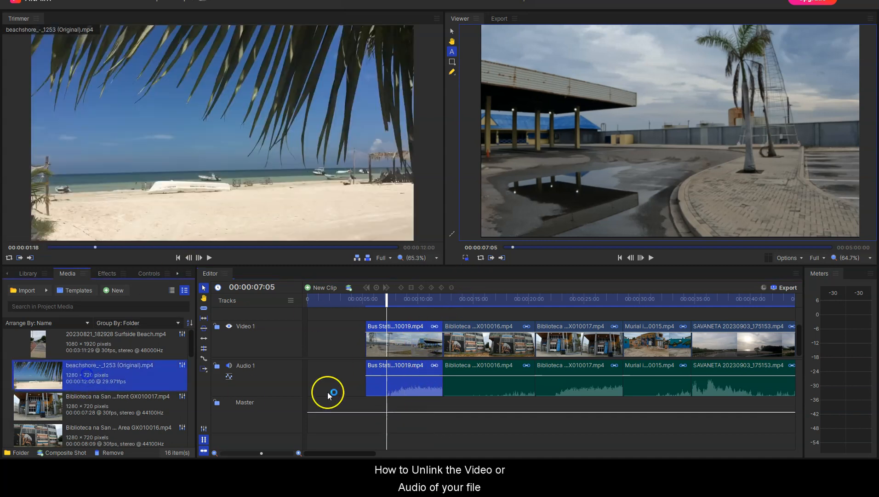
right_click(419, 344)
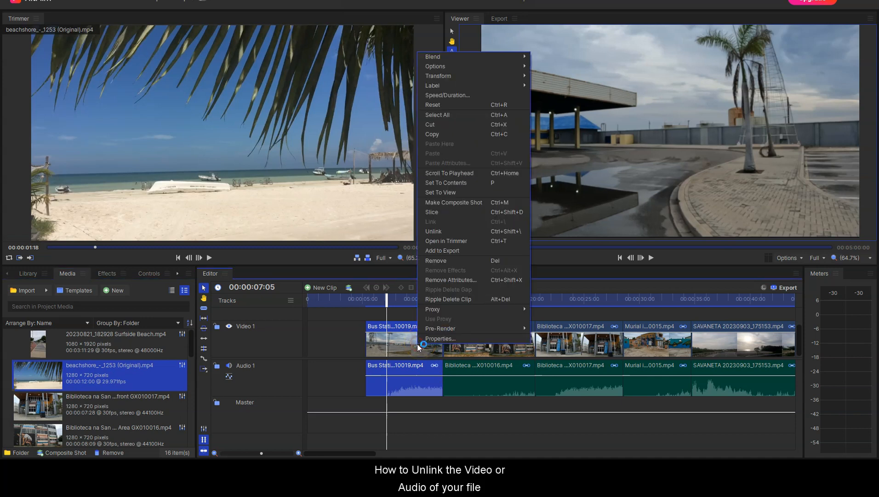
click(442, 230)
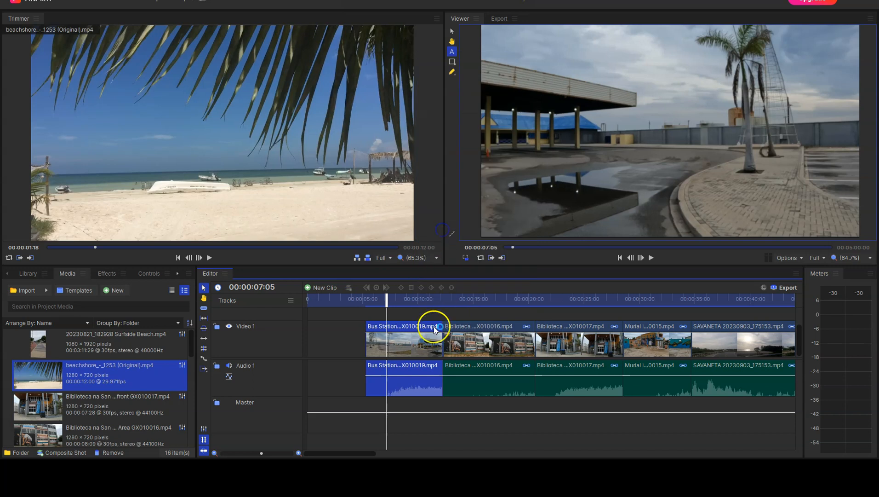
Delete the Bus Station clip's audio from Audio 1, keeping its video.
click(419, 386)
click(424, 344)
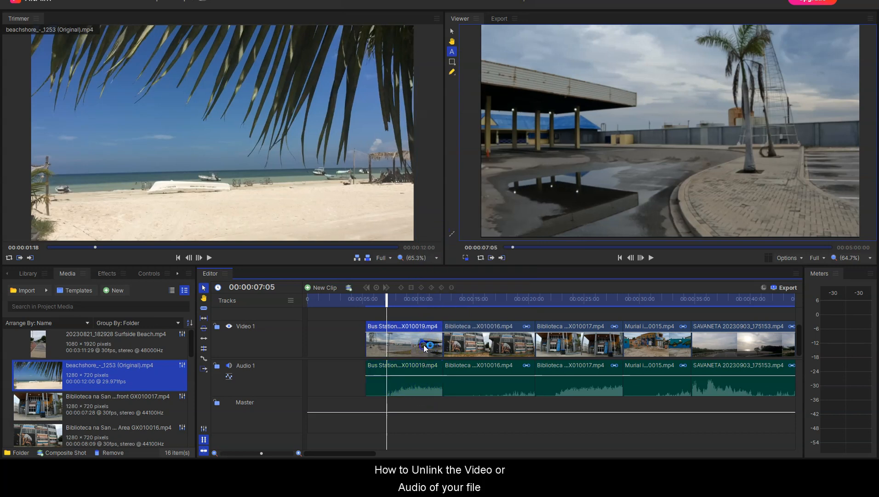
click(408, 399)
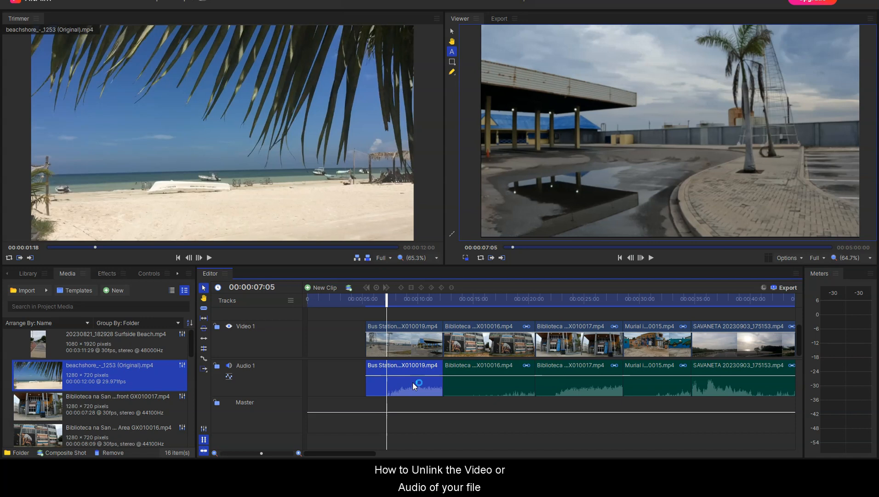
key(Delete)
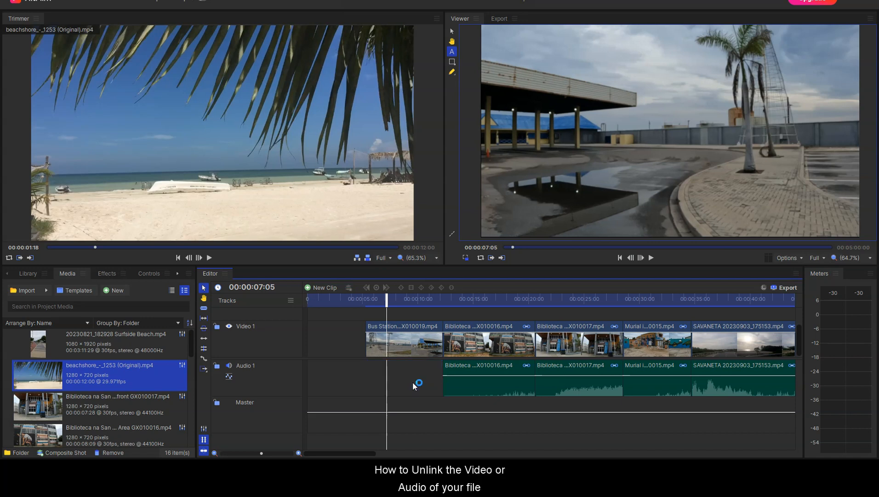
Unlink the video and audio of the Biblioteca GX010016 clip.
click(477, 371)
click(485, 345)
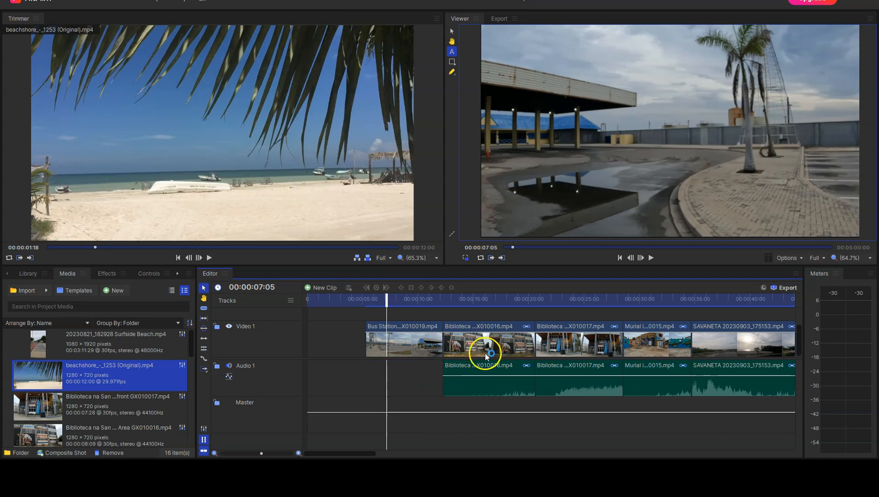
right_click(485, 354)
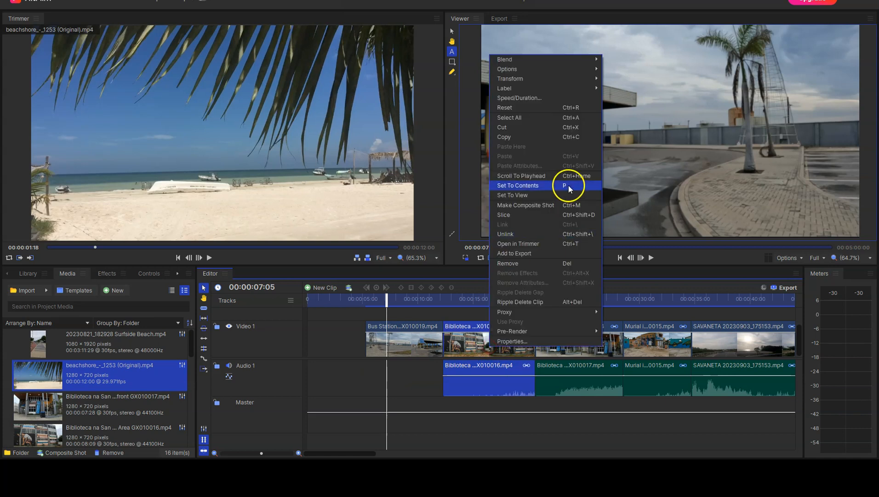
click(533, 234)
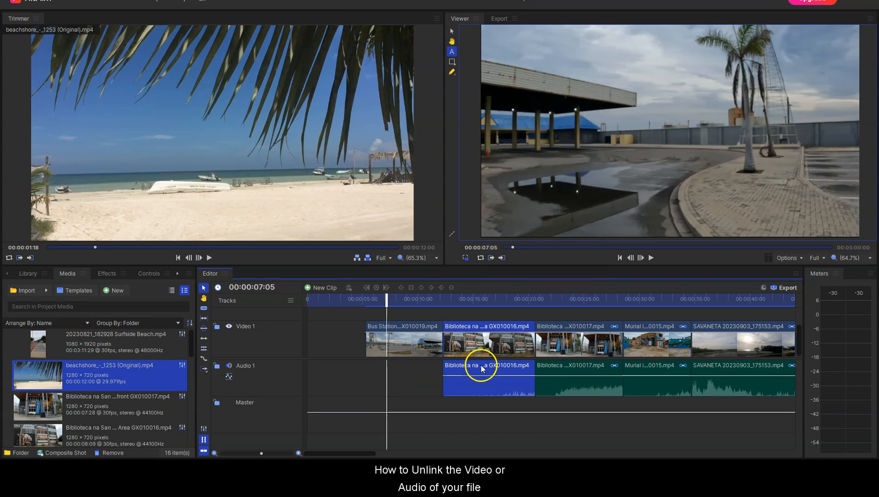
Delete the Biblioteca GX010016 video from Video 1 and undo the deletion.
click(487, 387)
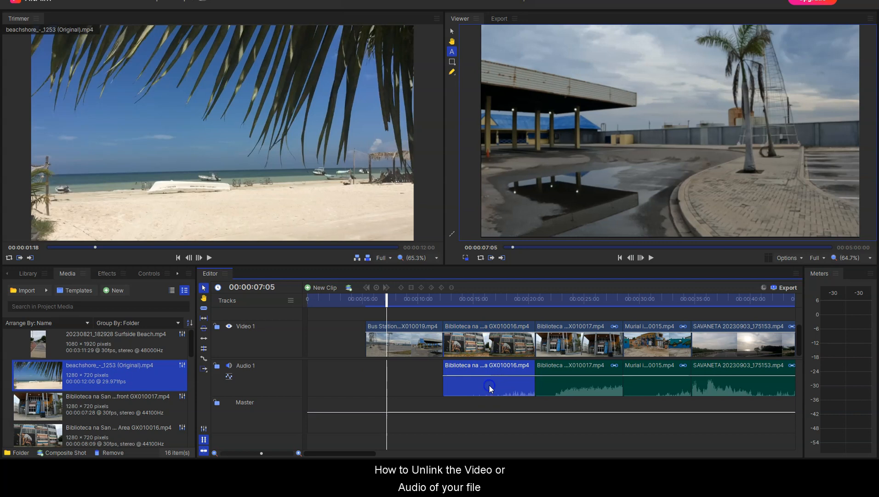
click(492, 345)
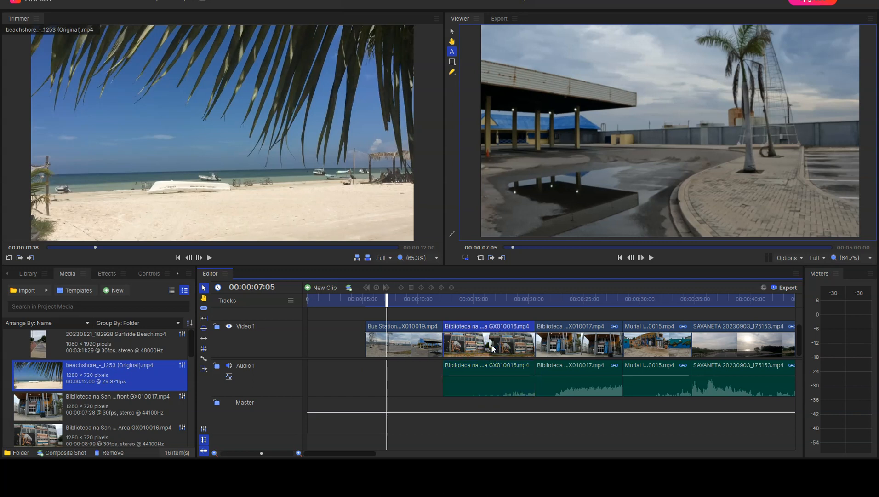
click(478, 350)
key(Delete)
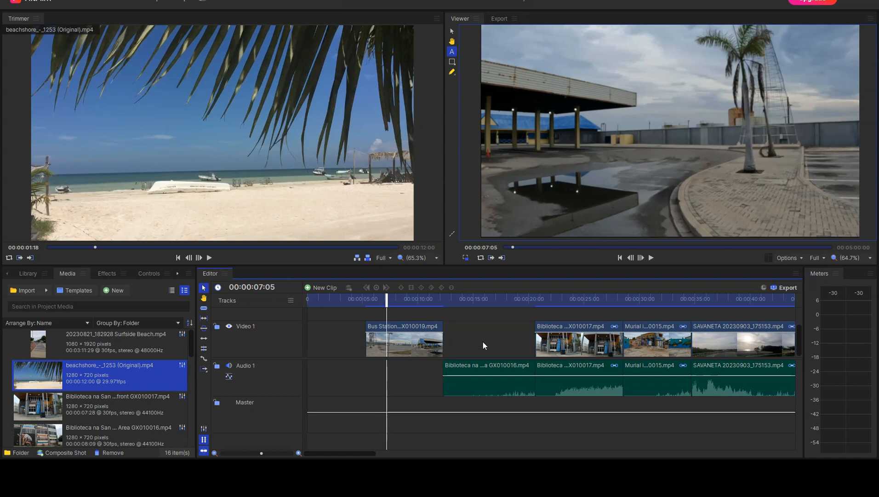
key(ctrl+z)
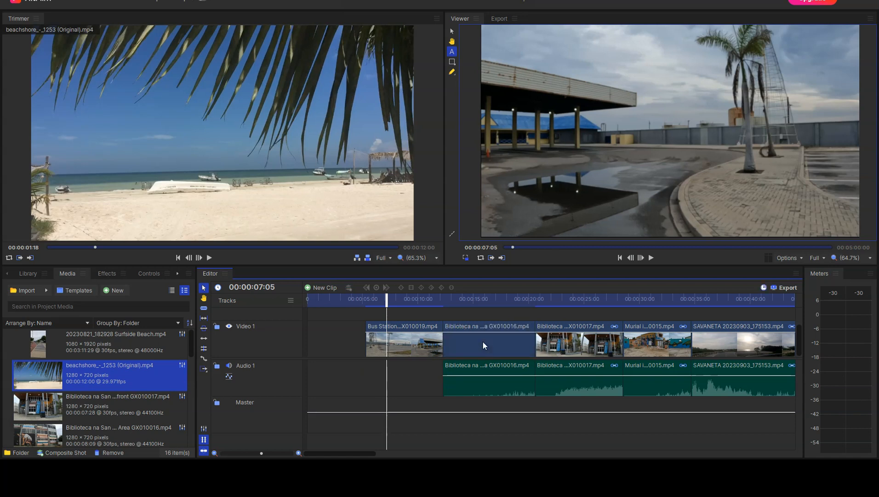
Undo the last deletion on the Video 1 track.
key(ctrl+z)
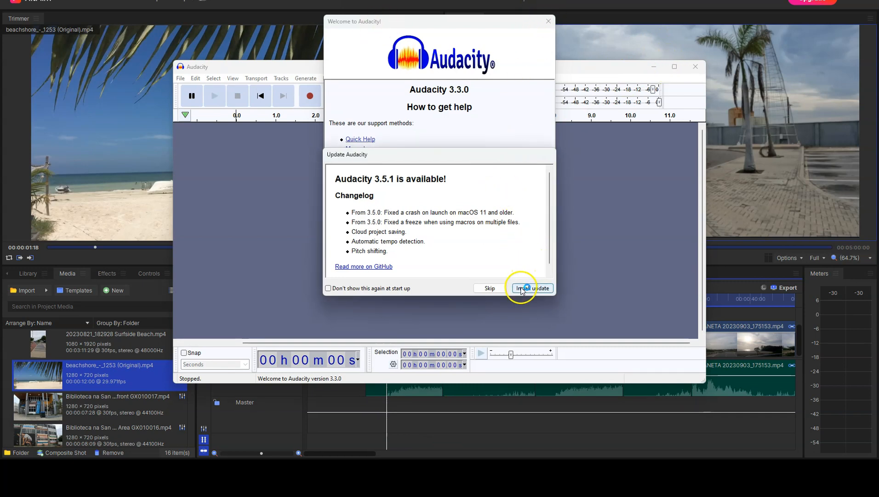
Switch to Audacity, skip its update notice, close the welcome dialog and minimize its window.
click(490, 287)
click(549, 22)
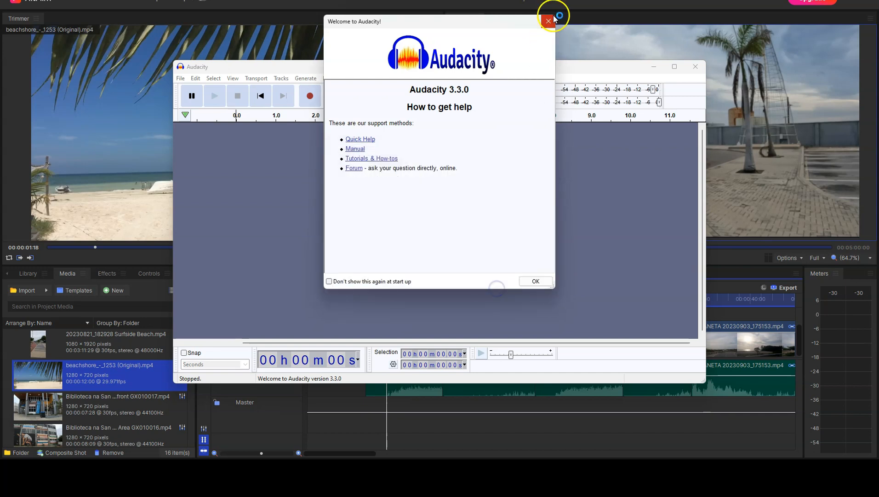
click(655, 67)
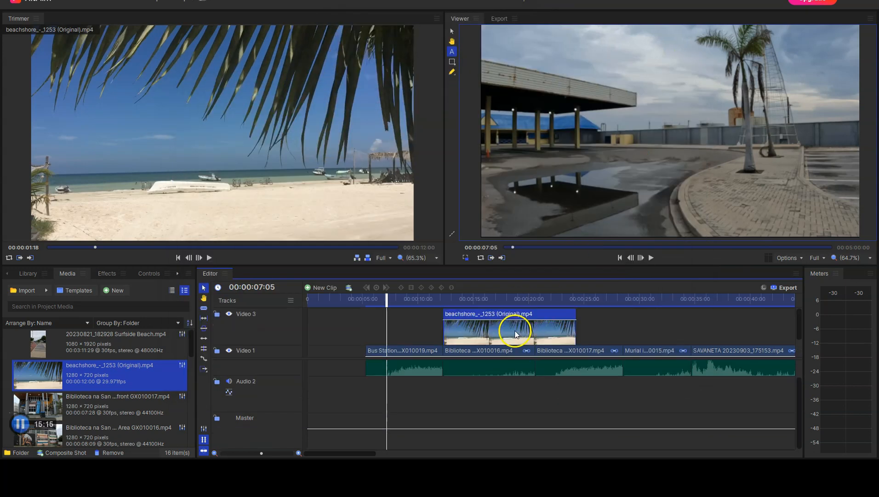
Inspect the clips on Video 1 and the beachshore clip on the upper Video 3 track.
right_click(515, 335)
click(539, 318)
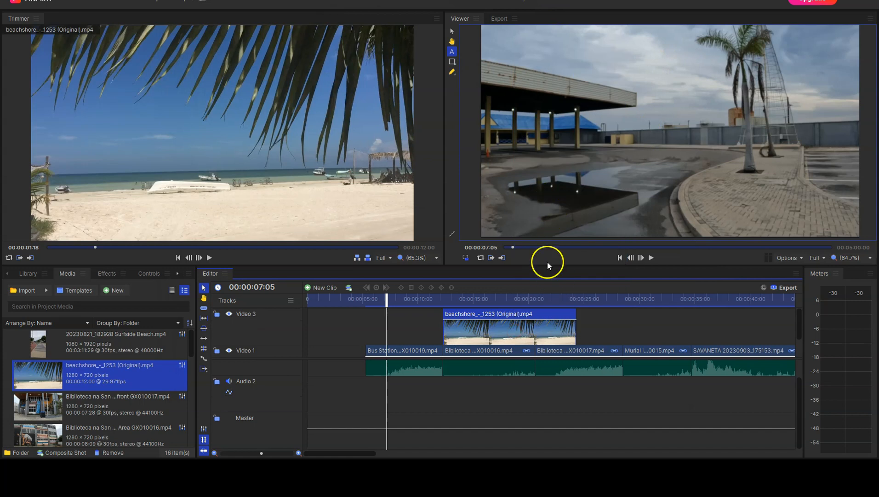
scroll(367, 343, down, 1)
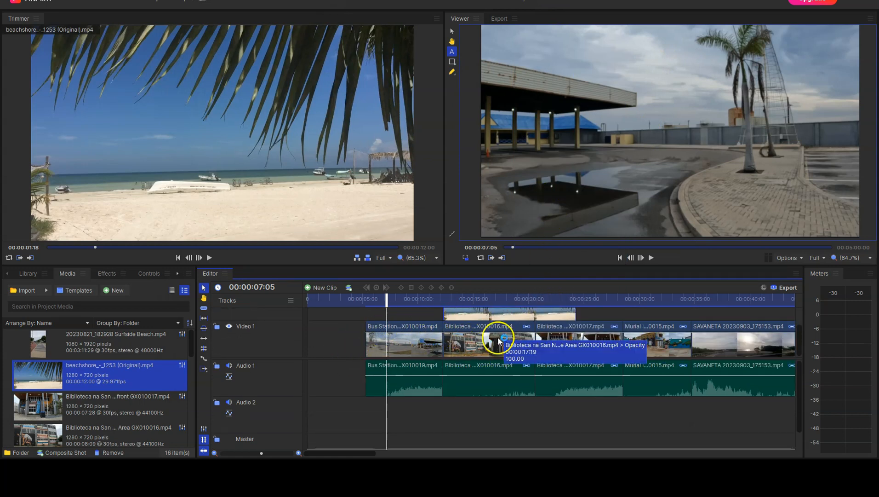
click(518, 314)
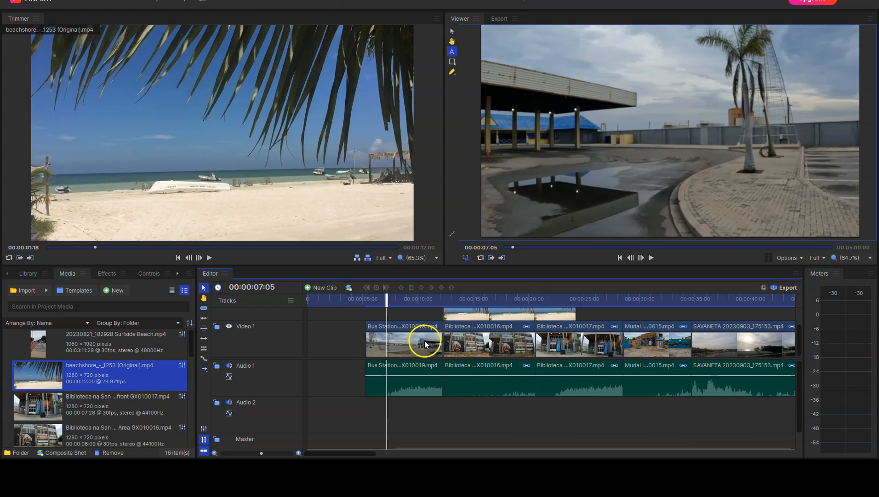
mouse_move(424, 342)
mouse_down()
mouse_move(366, 345)
mouse_move(428, 352)
mouse_up()
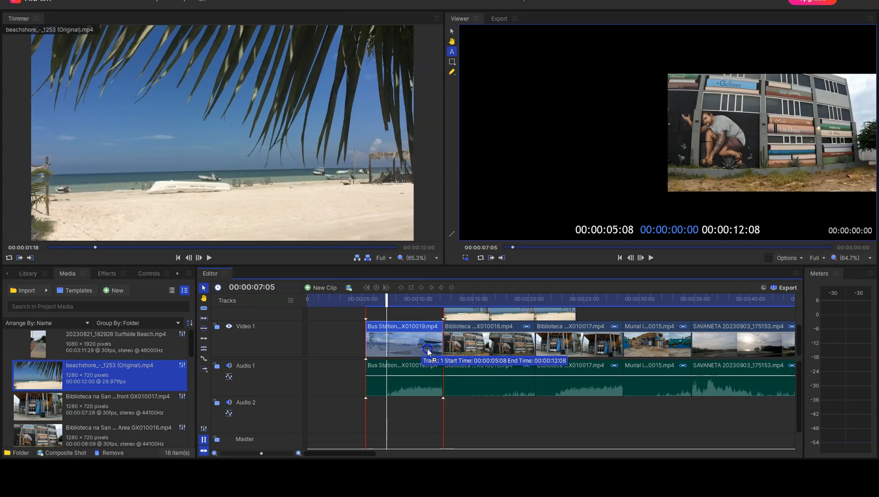
drag(428, 352, 428, 352)
scroll(483, 328, up, 1)
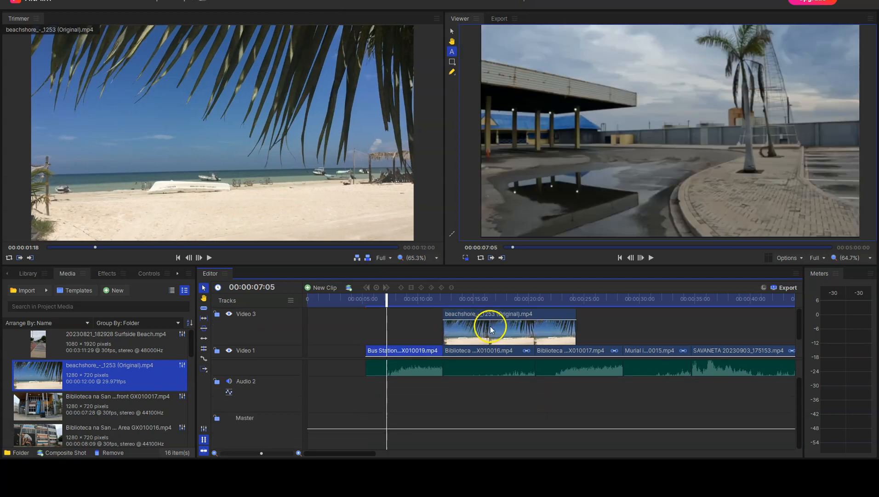
Delete the Video 3 track together with its beachshore clip.
click(489, 328)
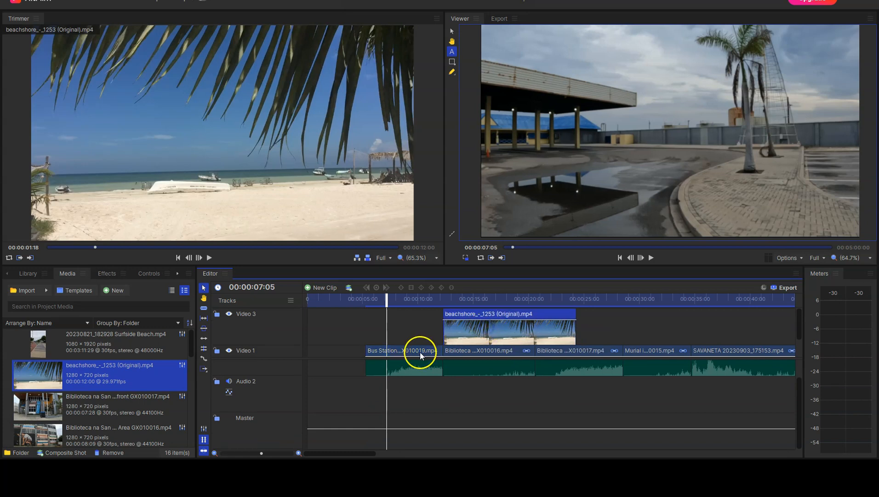
scroll(420, 353, down, 1)
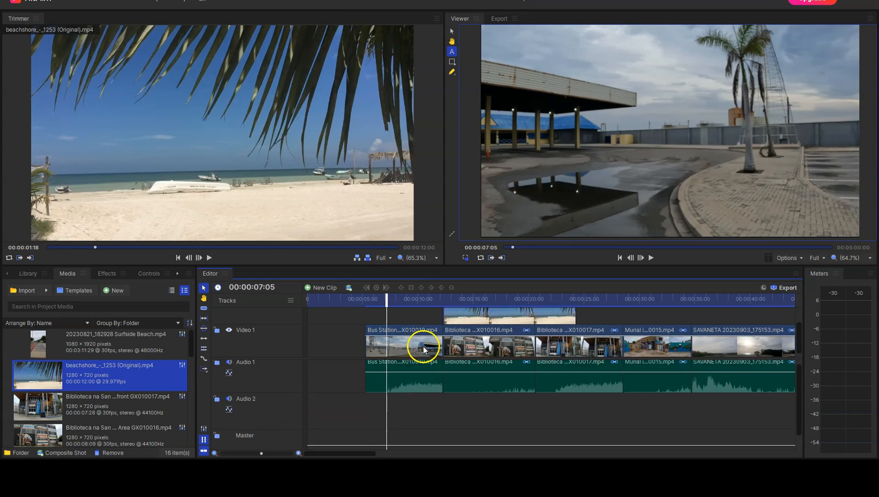
right_click(285, 319)
click(314, 331)
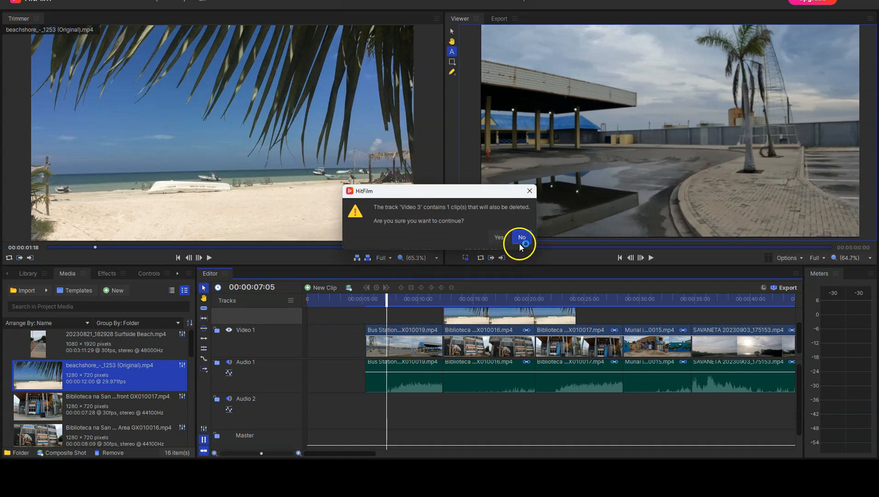
click(499, 237)
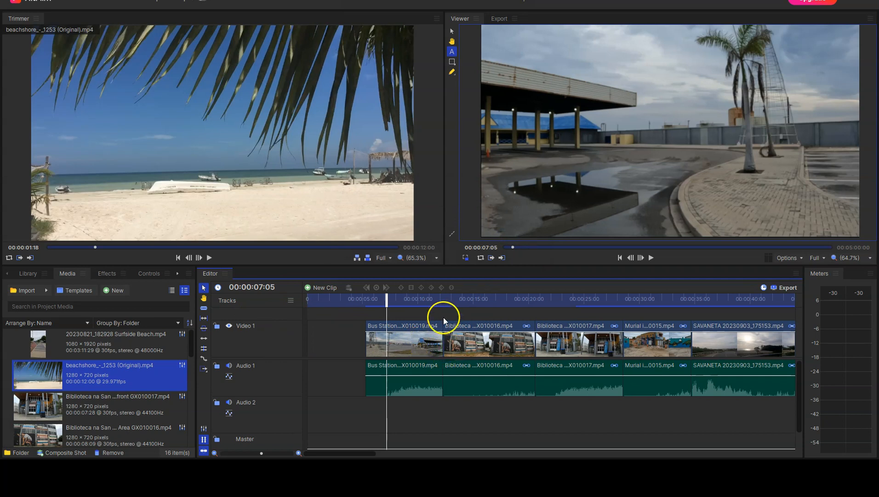
Move the Bus Station video slightly earlier and insert a new video track above Video 1.
drag(427, 349, 393, 349)
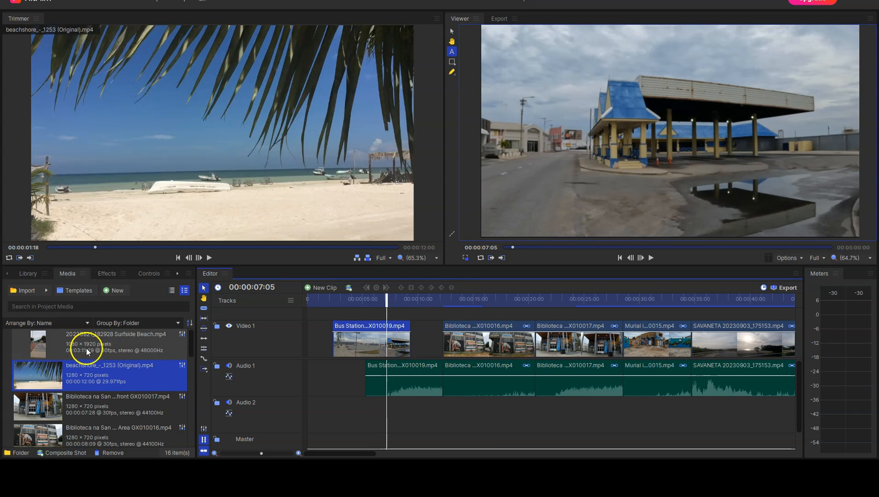
right_click(268, 317)
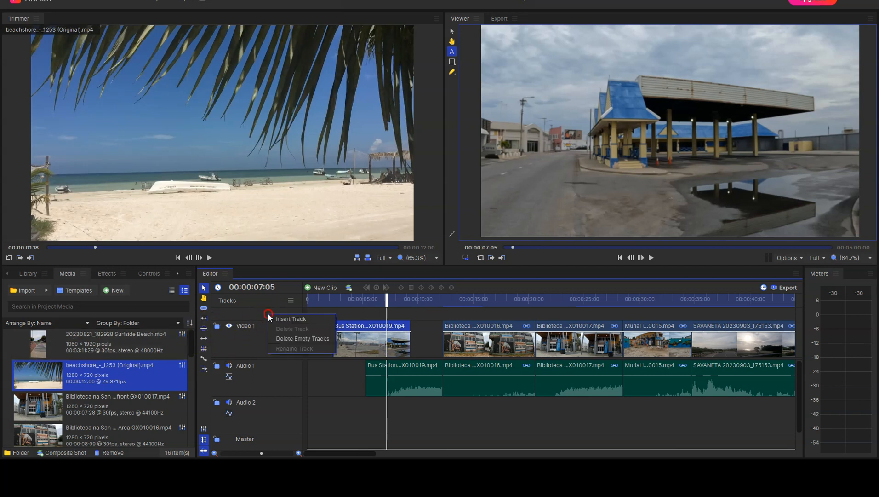
click(288, 318)
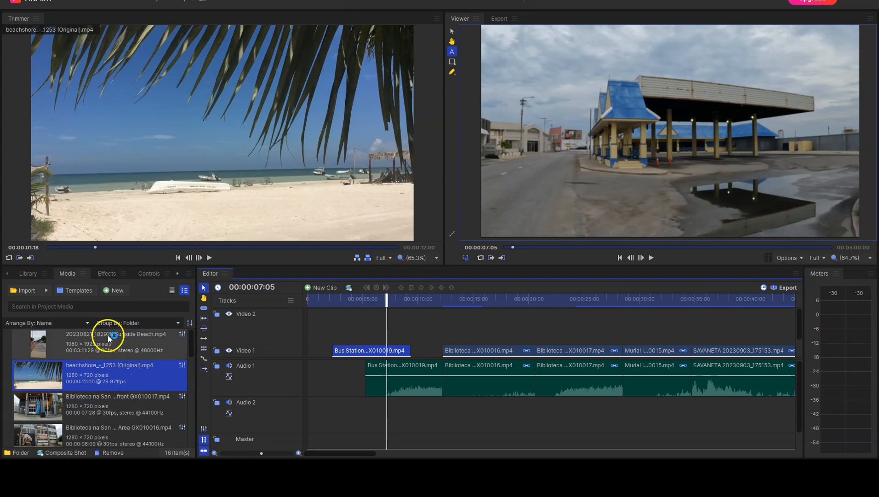
Place the beachshore clip on Video 2 and trim its end to about 1 second long.
click(100, 400)
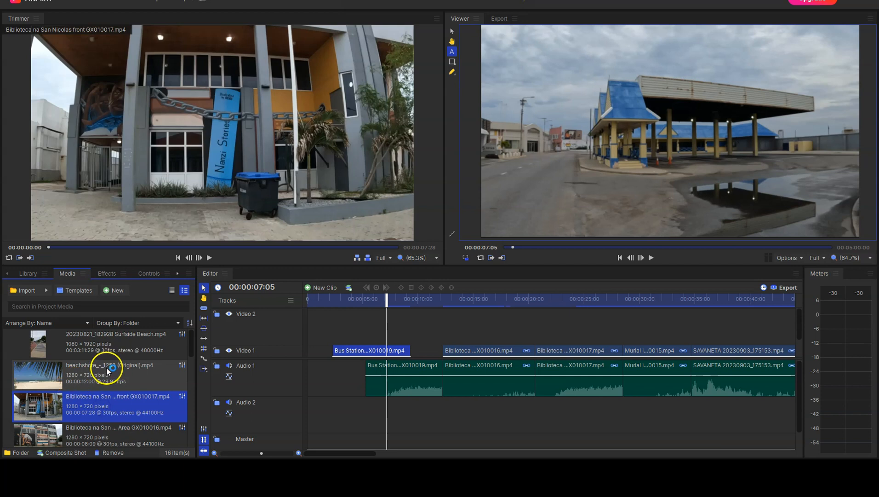
click(107, 367)
drag(107, 368, 404, 314)
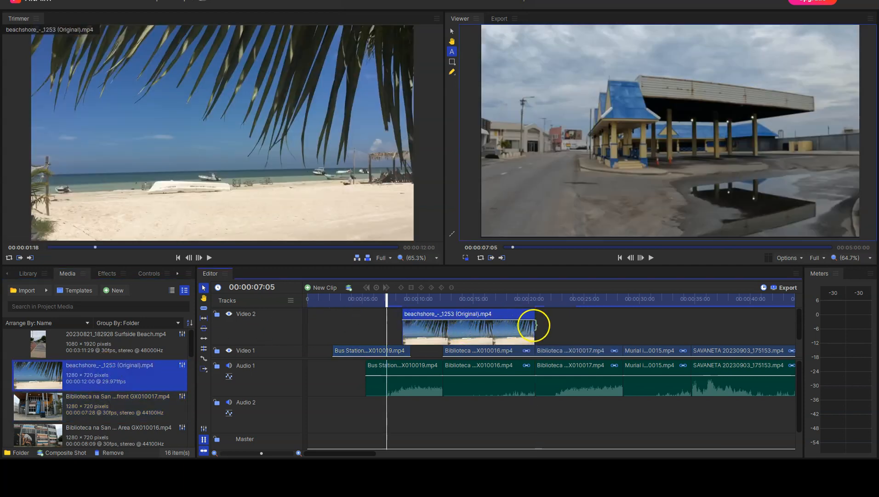
drag(534, 325, 408, 327)
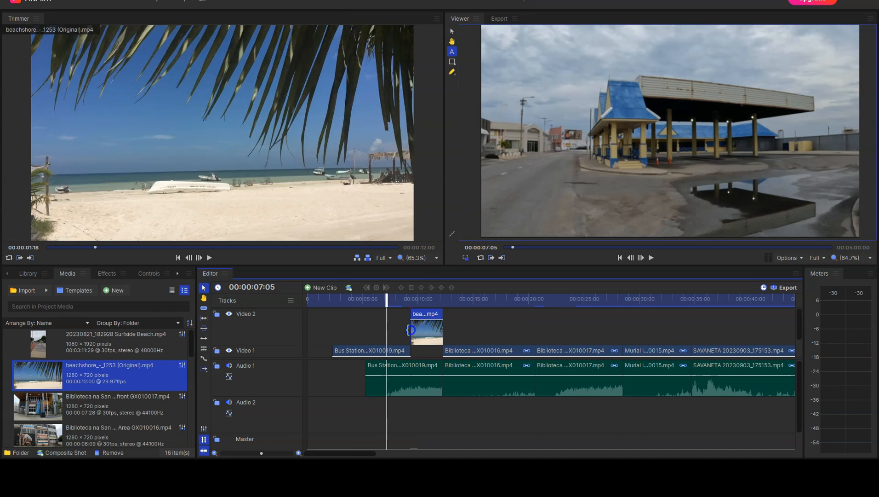
Move the trimmed beachshore clip down onto Video 1 right after the Bus Station clip.
scroll(445, 322, down, 1)
click(428, 316)
drag(429, 316, 454, 348)
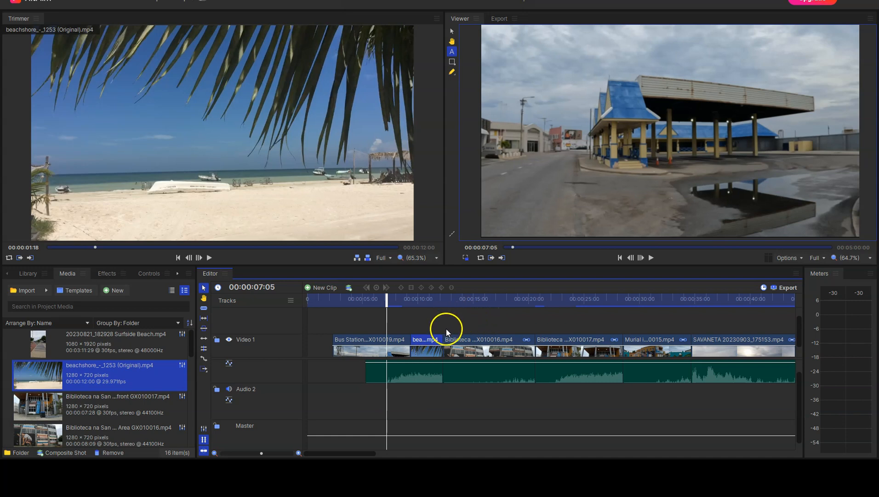
Delete the beachshore clip from Video 1 and move the Bus Station video back over its audio.
click(513, 351)
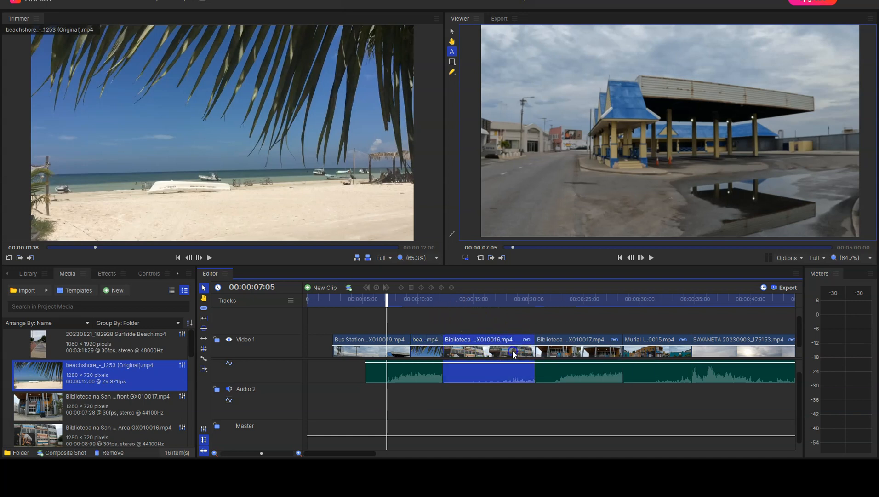
click(429, 352)
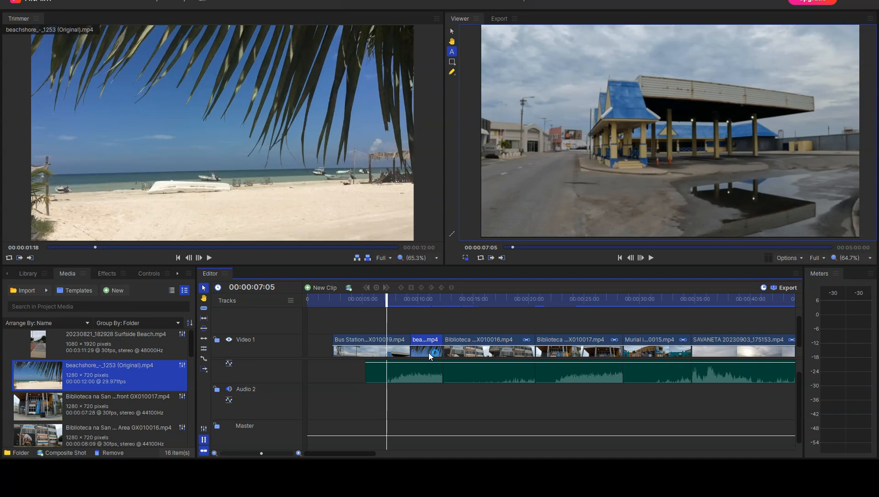
key(Delete)
drag(399, 353, 431, 350)
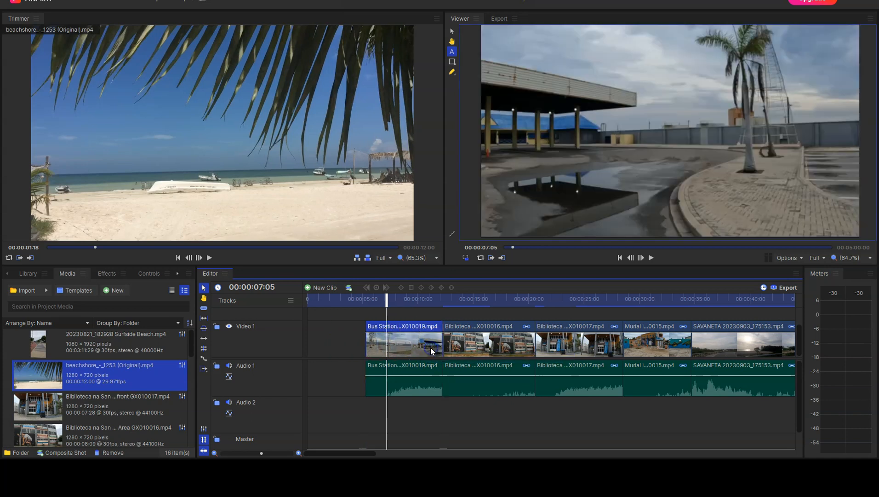
Move the playhead to the start and split the Bus Station clip with the slice tool.
drag(386, 300, 297, 300)
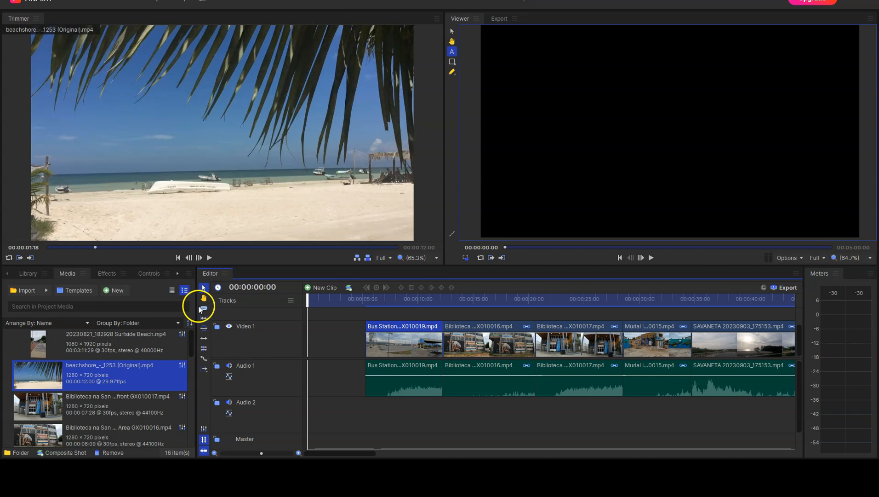
click(204, 308)
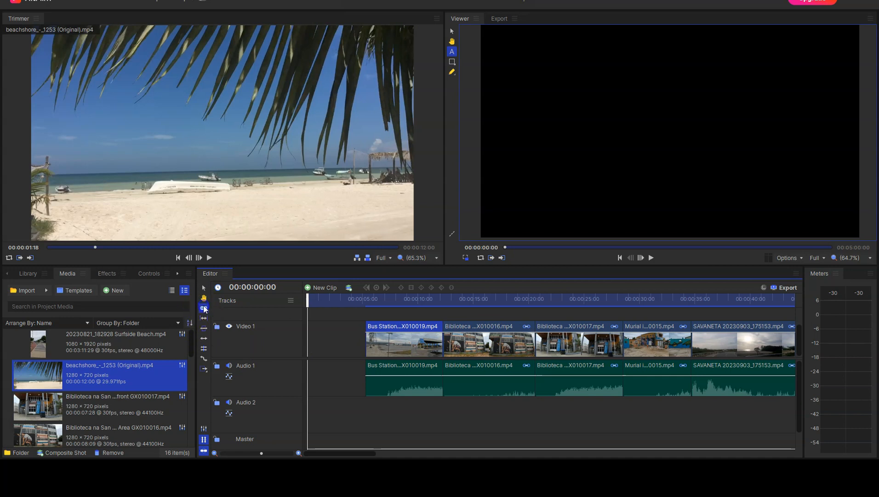
click(415, 333)
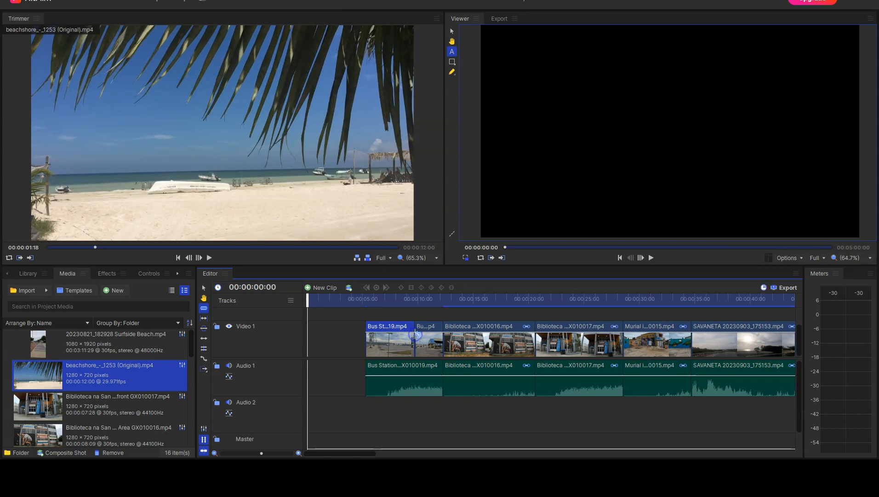
Shift the first Bus Station piece earlier and delete the second piece.
click(205, 292)
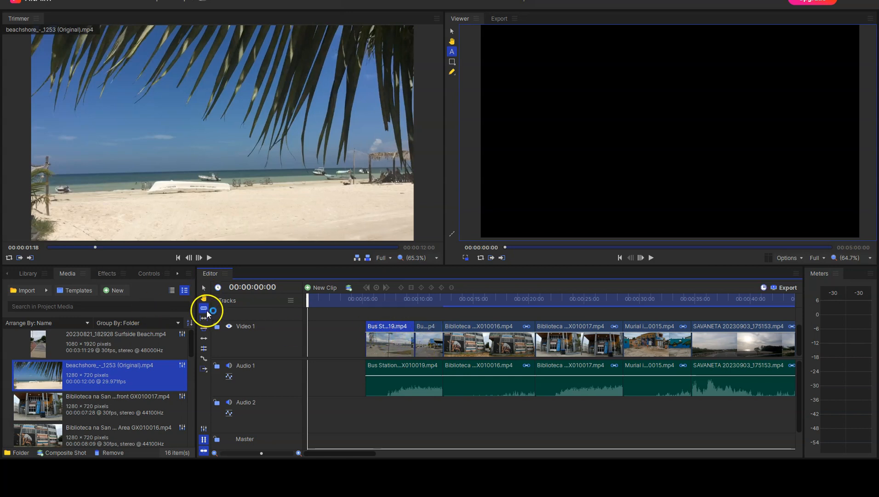
click(205, 289)
drag(400, 342, 380, 342)
click(432, 343)
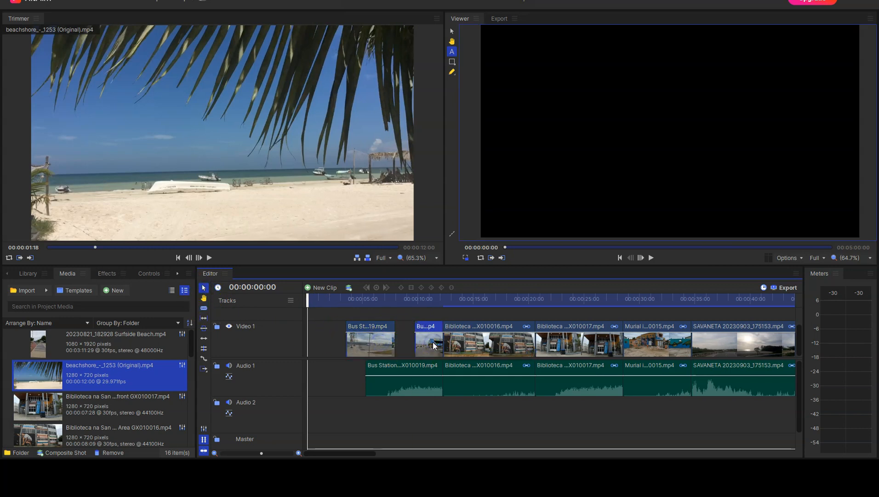
key(Delete)
Restore the Bus Station clip to its full length at its original position.
click(387, 352)
click(388, 348)
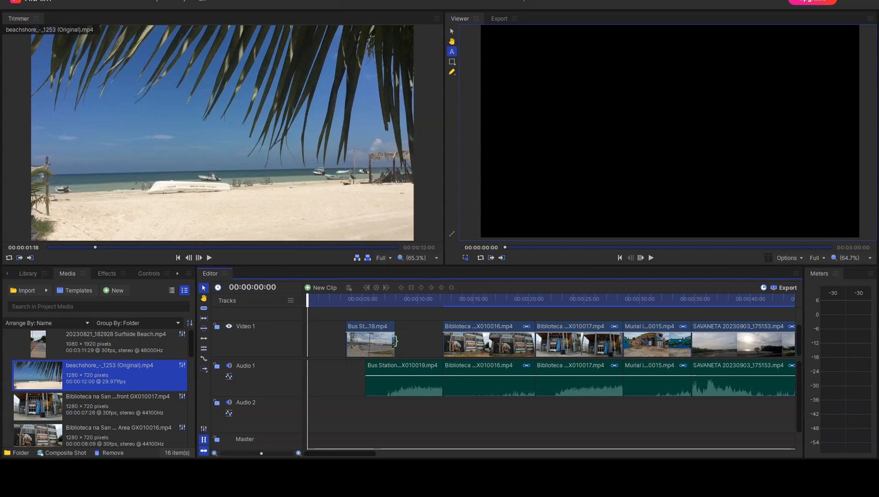
mouse_move(394, 343)
mouse_down()
mouse_move(423, 343)
mouse_move(401, 345)
mouse_up()
click(384, 344)
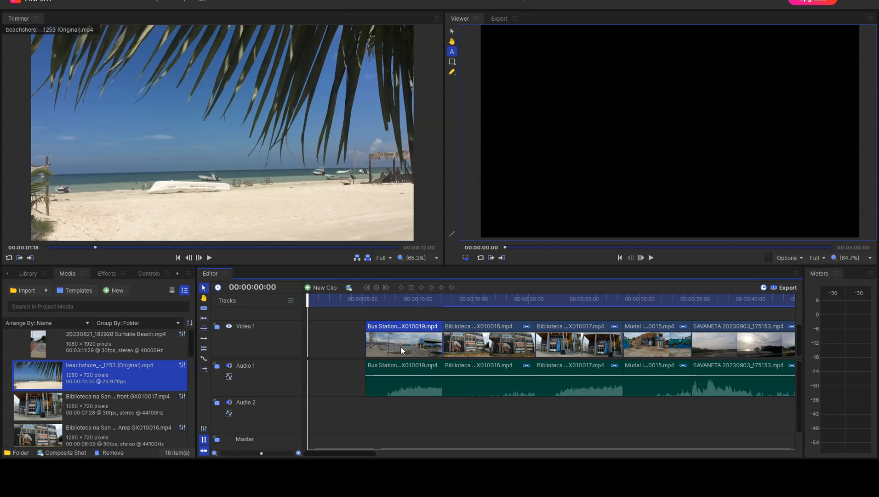
Set the timeline's video track size to Extra Large.
click(450, 369)
click(291, 301)
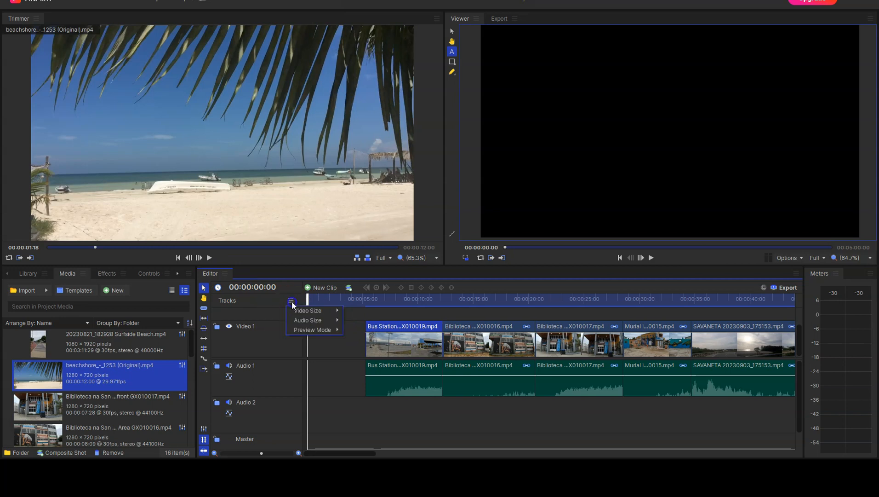
mouse_move(309, 311)
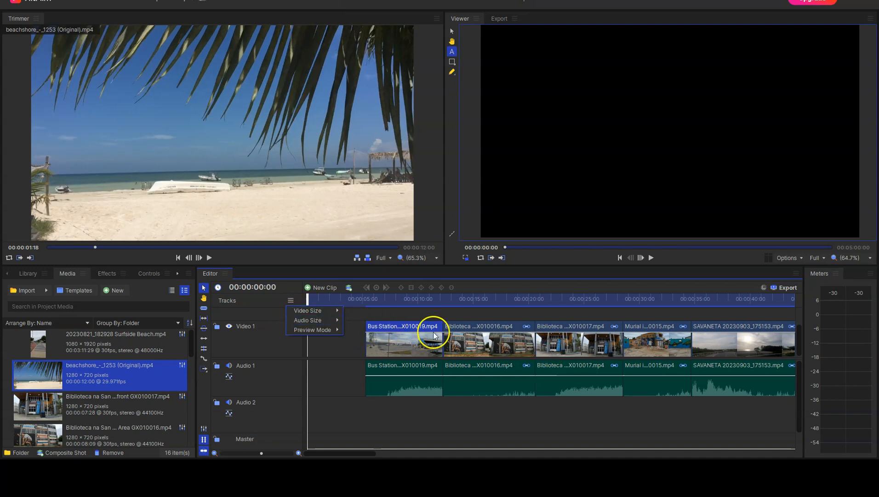
mouse_move(310, 311)
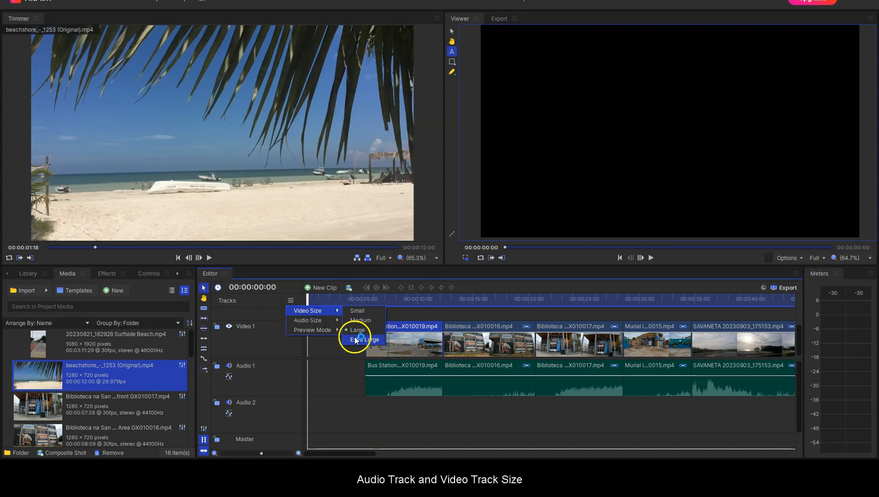
click(355, 340)
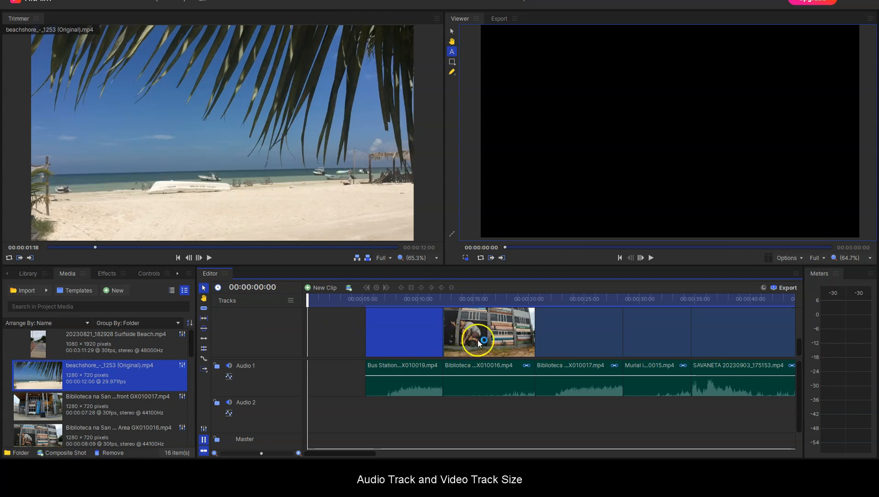
Set the timeline's audio track size to Extra Large.
click(290, 299)
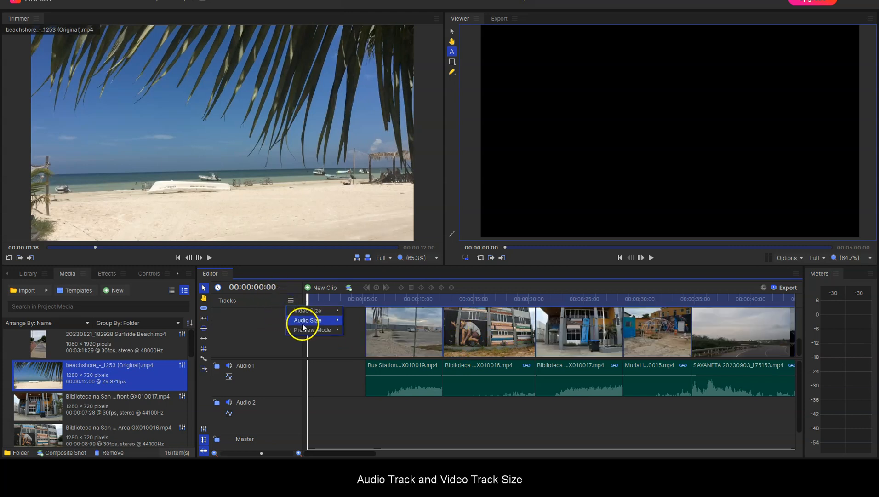
mouse_move(322, 320)
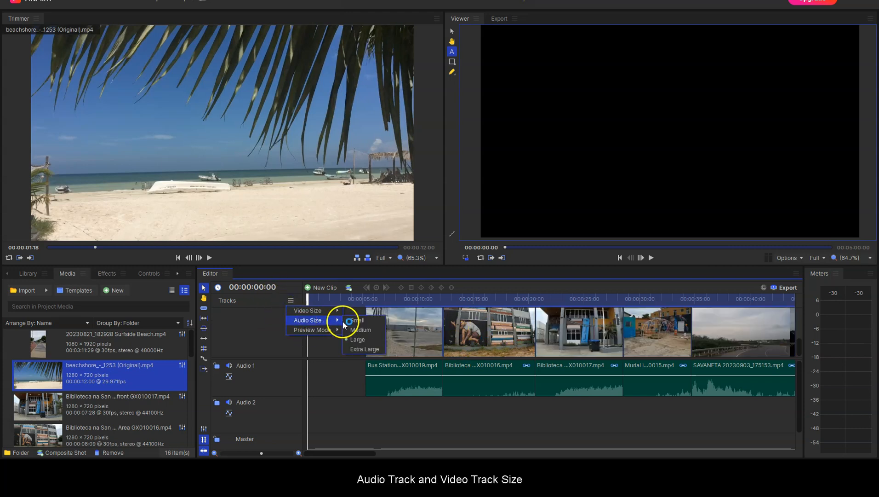
click(356, 353)
Set the tracks' preview mode to Start/End.
click(292, 300)
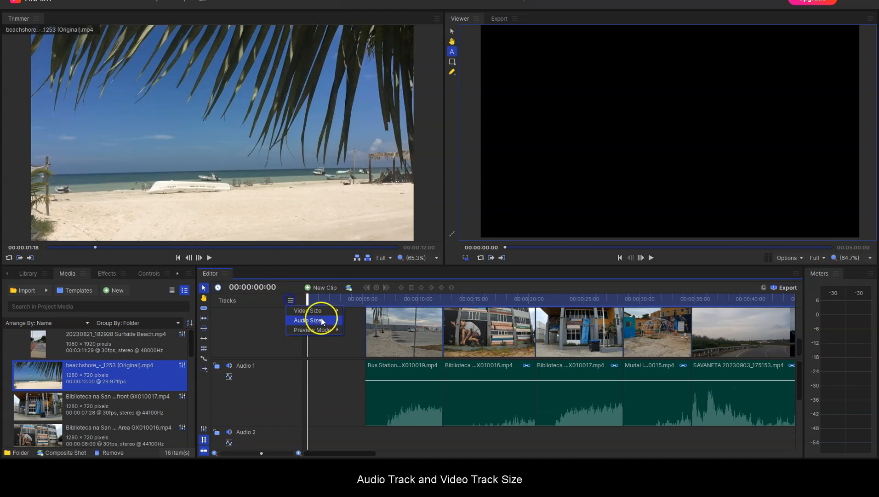
mouse_move(324, 311)
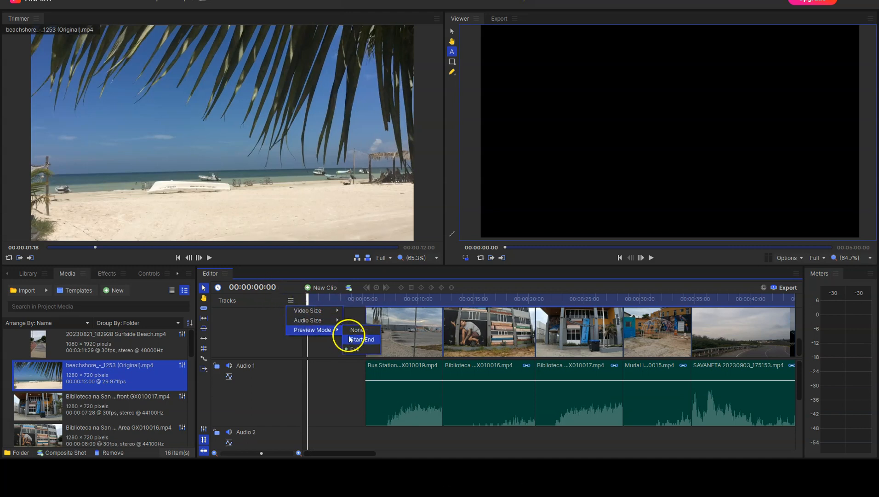
click(352, 340)
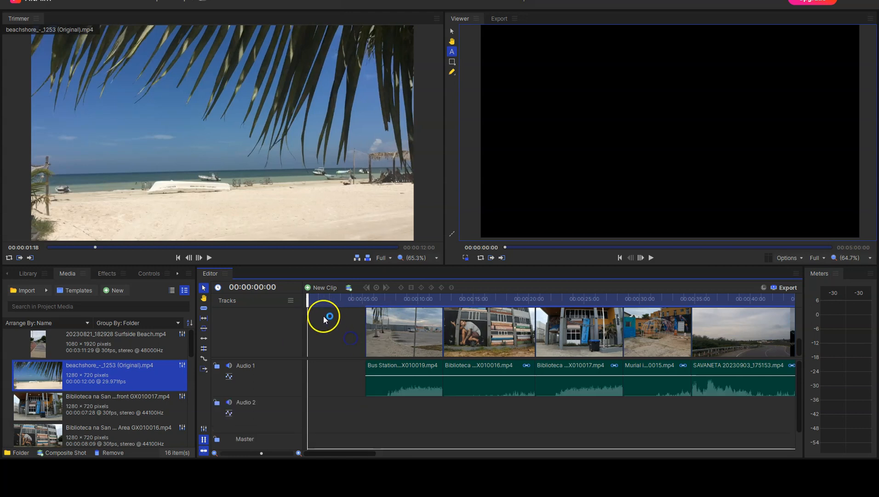
Set the timeline's video track size to Medium.
click(291, 300)
mouse_move(339, 311)
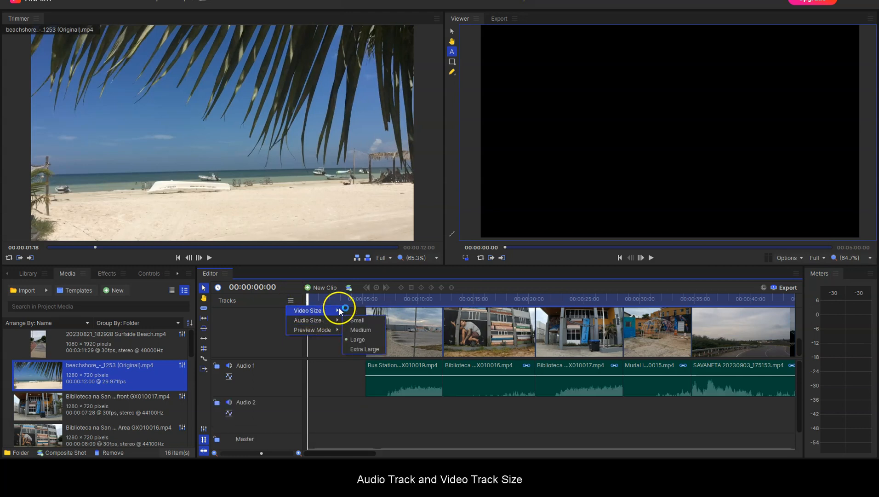
click(352, 330)
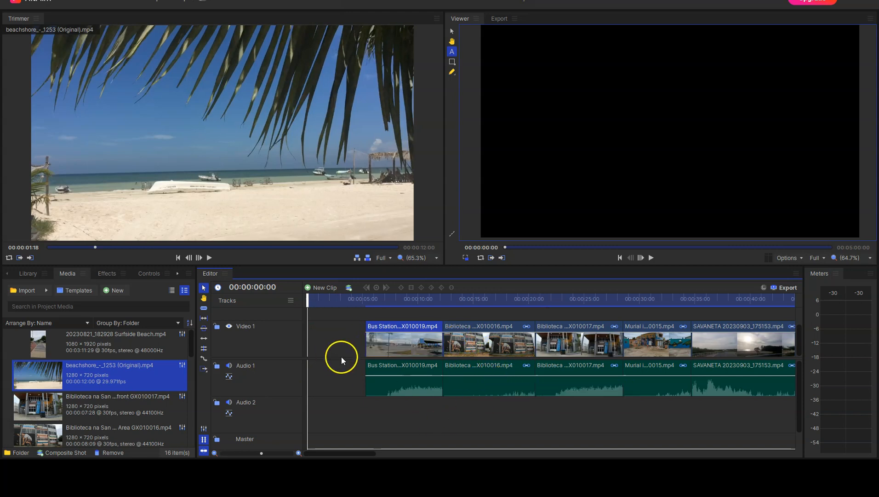
scroll(256, 327, up, 1)
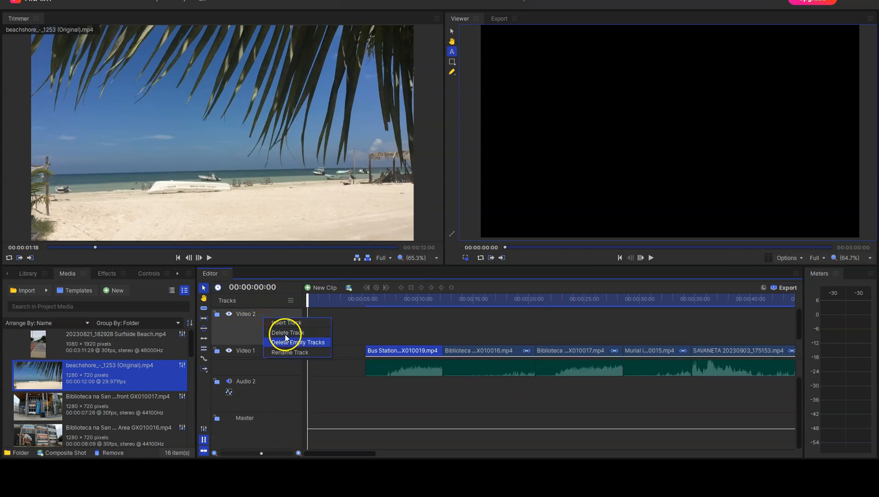
scroll(283, 368, down, 1)
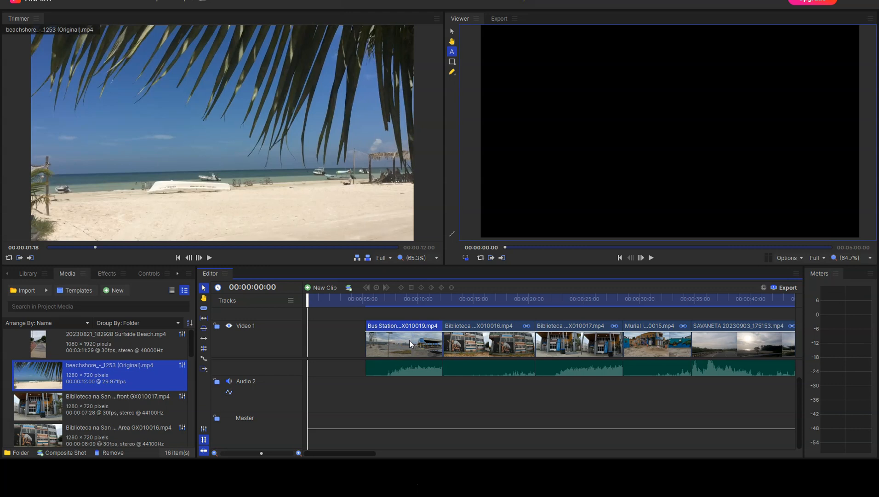
Copy the Bus Station clip on the video track.
click(404, 344)
right_click(408, 342)
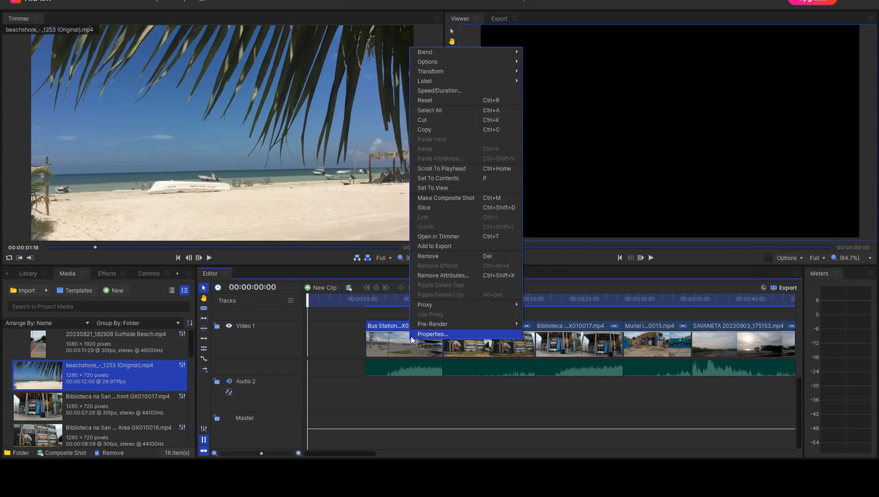
click(426, 131)
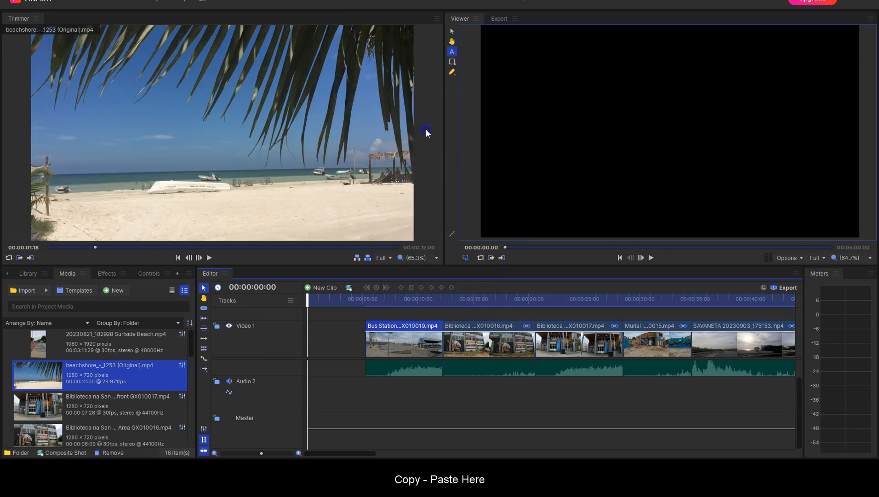
Paste the copied Bus Station clip into the gap after the Hidden gem Shore clip near the timeline's end.
click(549, 403)
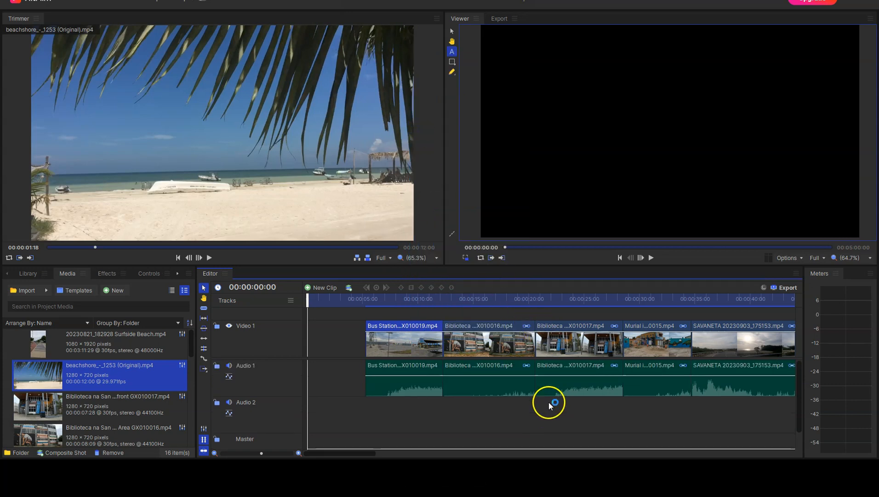
drag(337, 451, 416, 455)
right_click(518, 331)
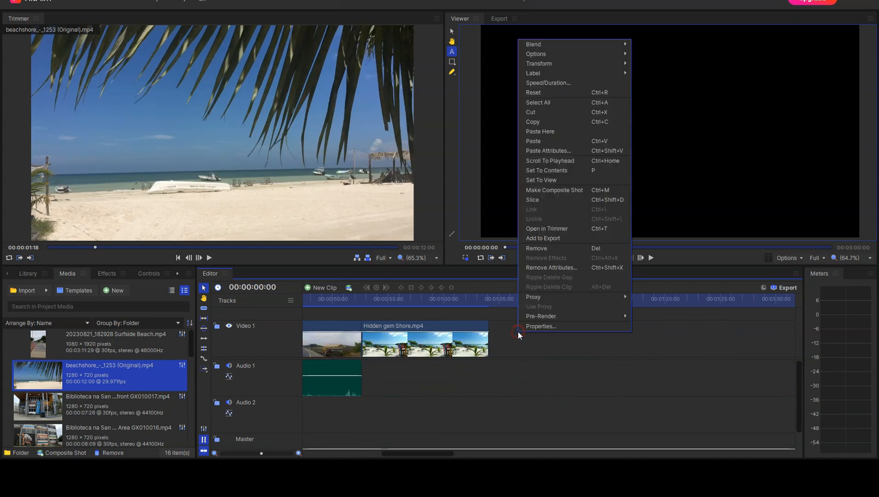
right_click(505, 336)
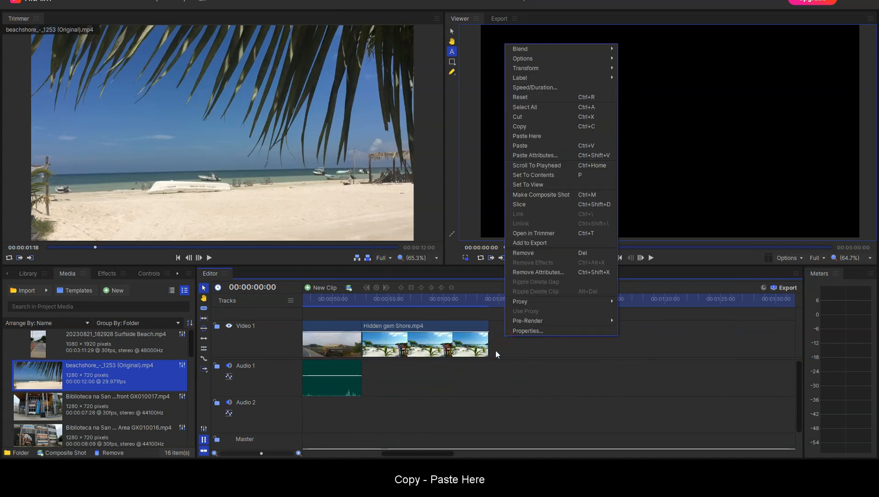
right_click(509, 340)
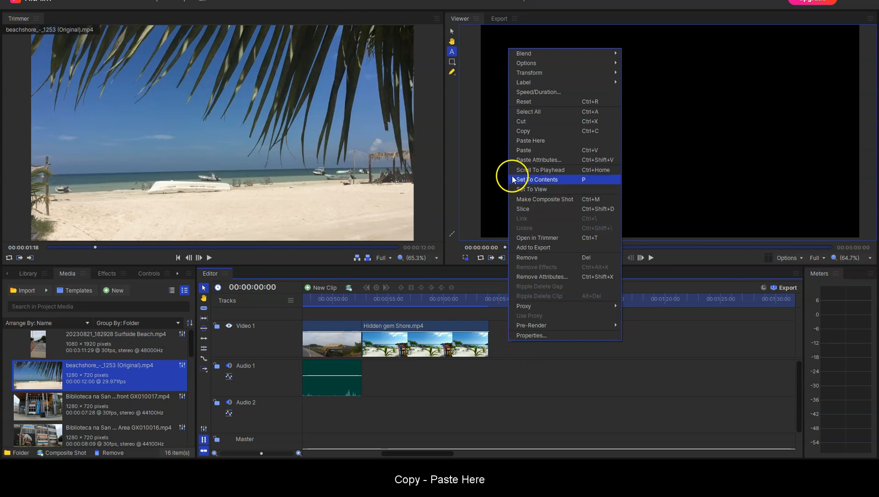
click(536, 143)
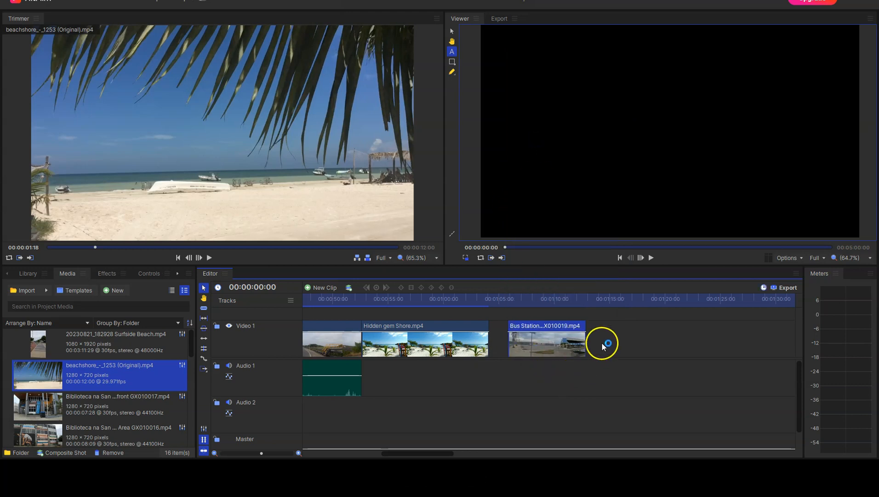
Move the pasted clip up against the Hidden gem Shore clip and scrub the playhead across it.
drag(539, 349, 519, 346)
click(463, 297)
drag(467, 298, 501, 298)
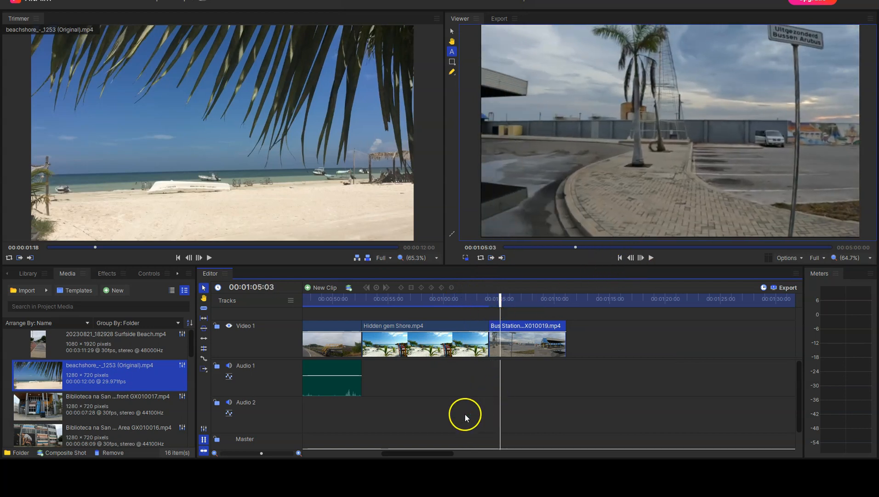
Use the Track Select tool to shift all clips on the tracks back to the timeline start.
drag(447, 453, 326, 453)
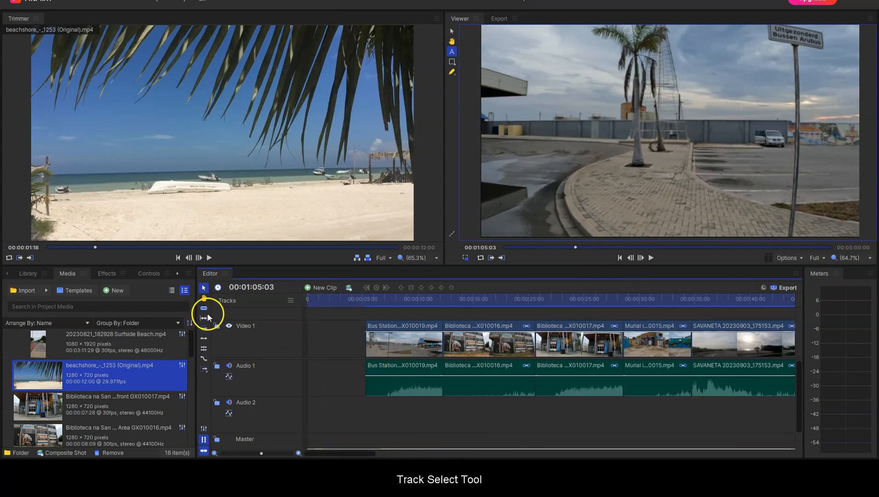
click(204, 369)
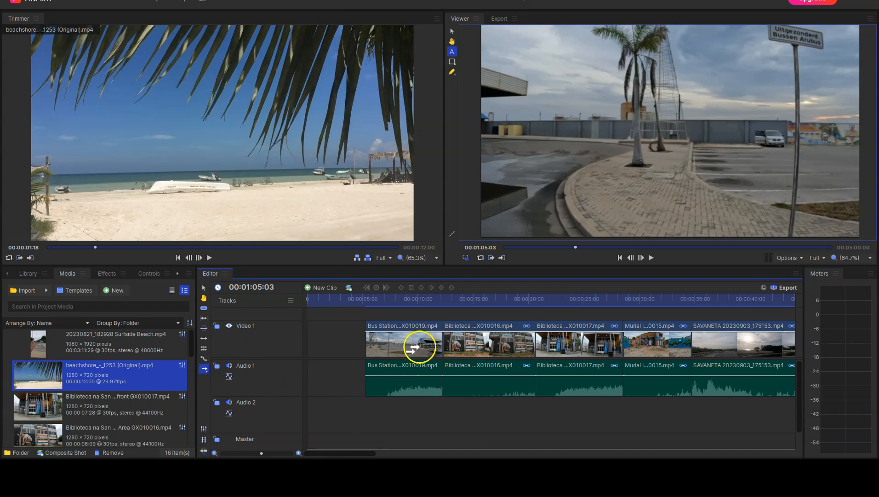
drag(413, 348, 306, 349)
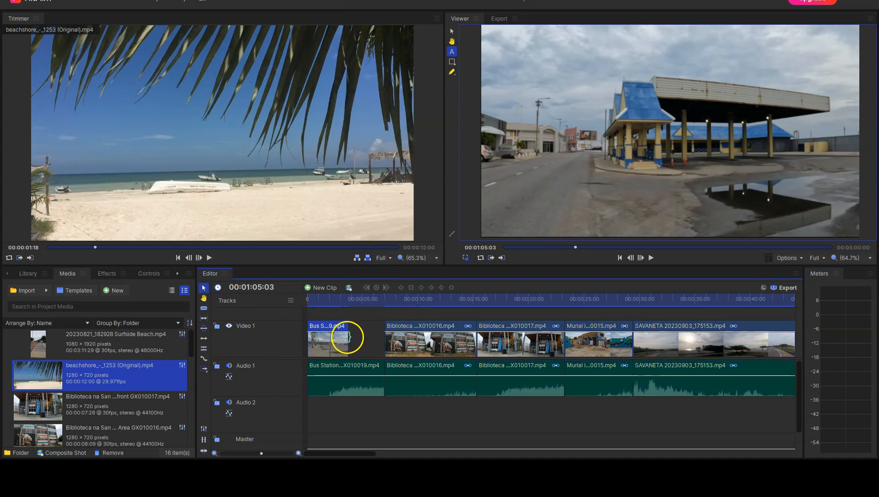
Adjust the Bus Station clip's opacity line on the video track, scrubbing the playhead to preview it.
drag(348, 338, 384, 347)
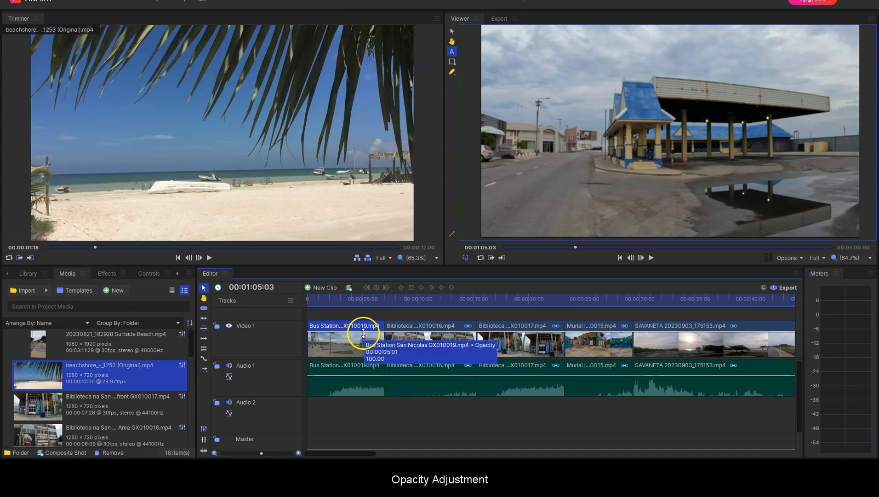
drag(363, 332, 364, 331)
drag(371, 299, 361, 299)
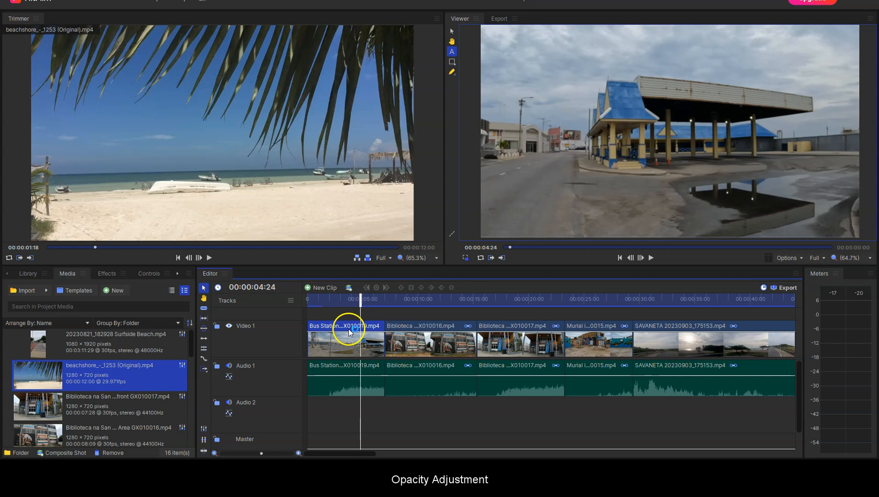
mouse_move(349, 330)
mouse_down()
mouse_move(354, 352)
mouse_move(347, 331)
mouse_up()
drag(353, 376, 354, 376)
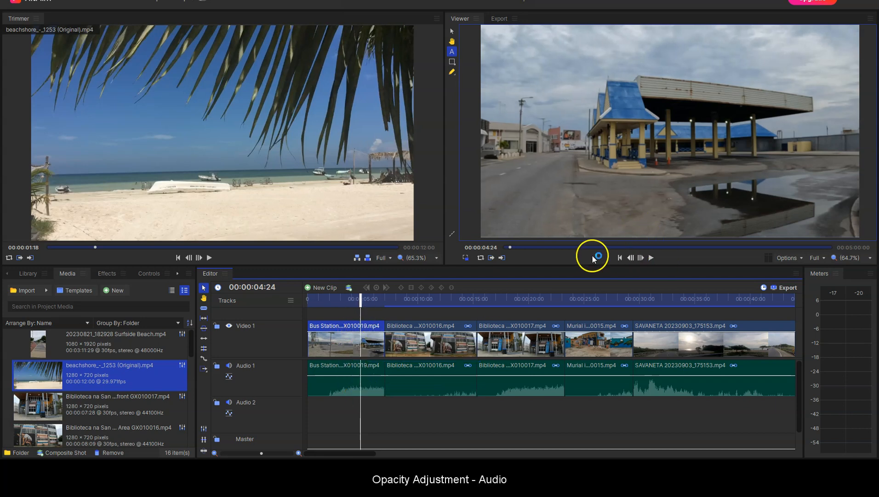
drag(359, 299, 328, 304)
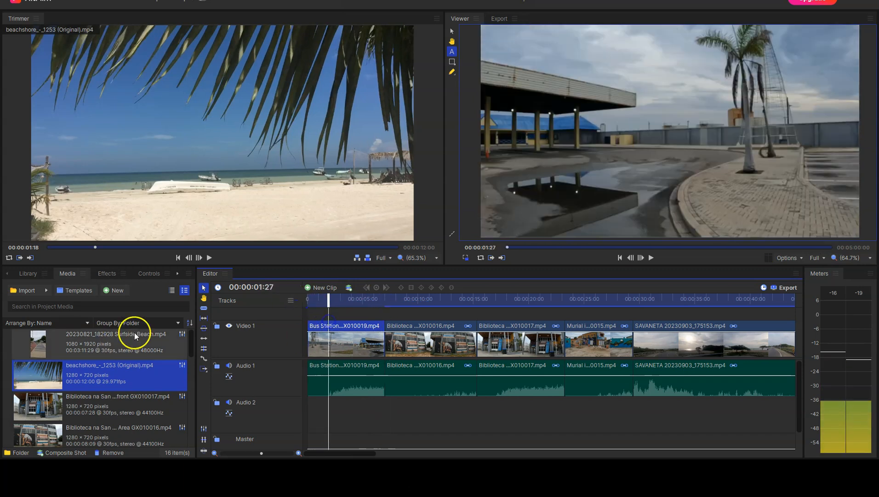
Add the Cabo Road Trip 2050 - Cumbia Deli.mp3 music to the Audio 2 track at the timeline start.
drag(187, 342, 190, 376)
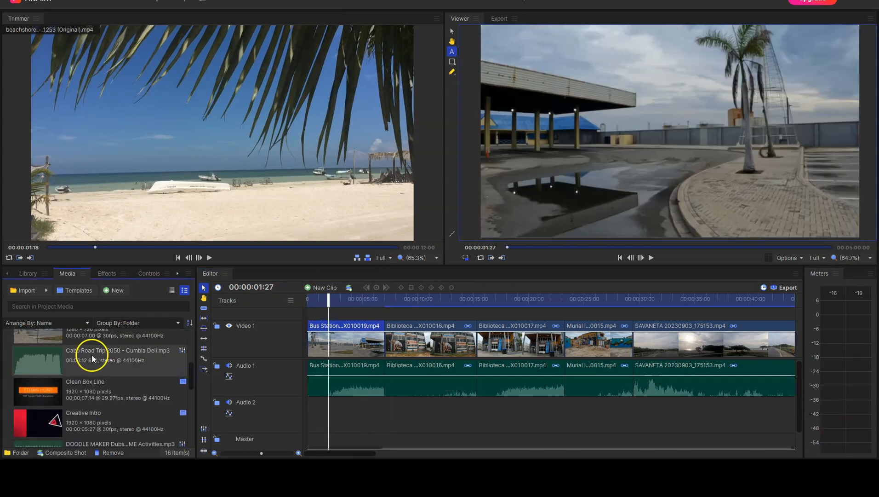
drag(92, 362, 309, 415)
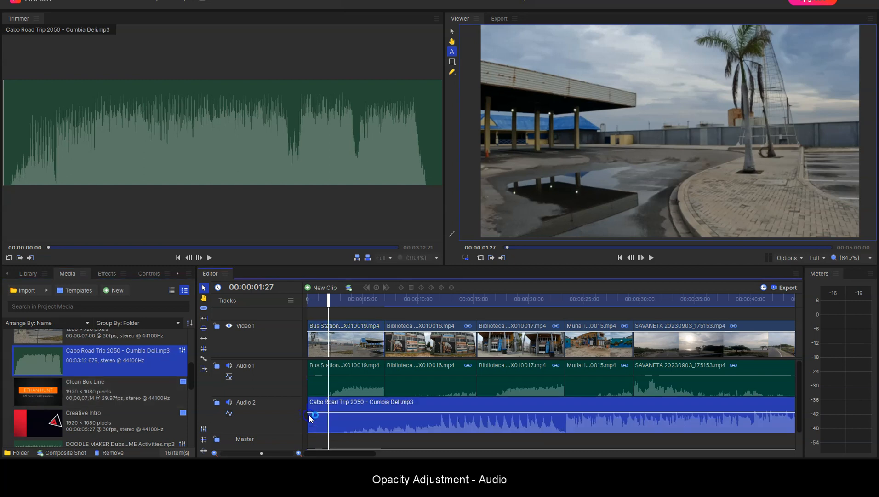
Adjust the music clip's level line on Audio 2 around the 12-second mark while playing back the timeline.
drag(328, 299, 434, 349)
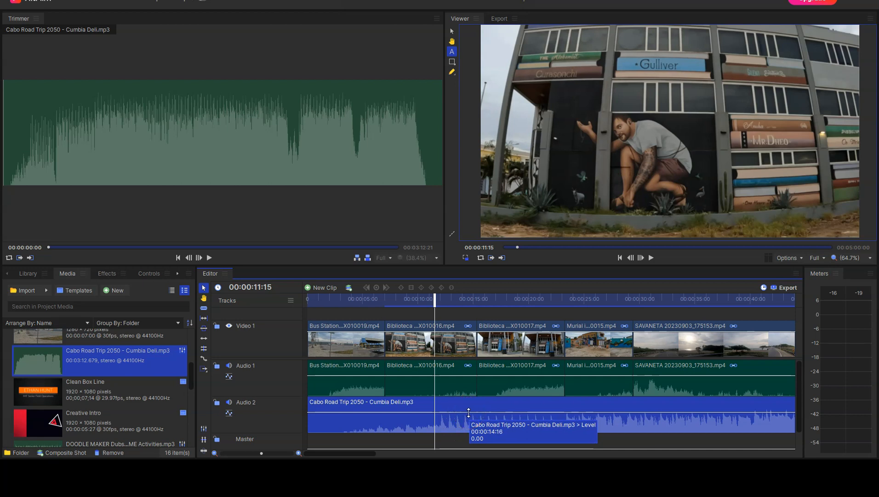
click(652, 258)
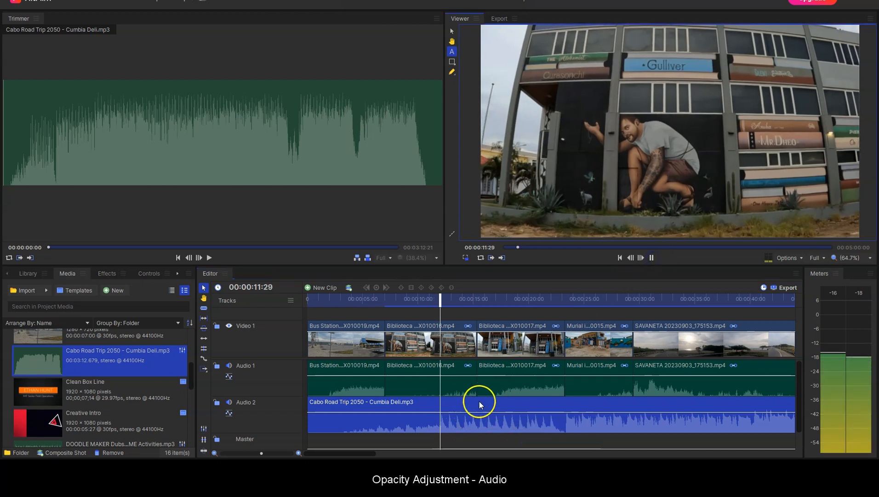
drag(476, 413, 480, 419)
click(647, 259)
click(652, 258)
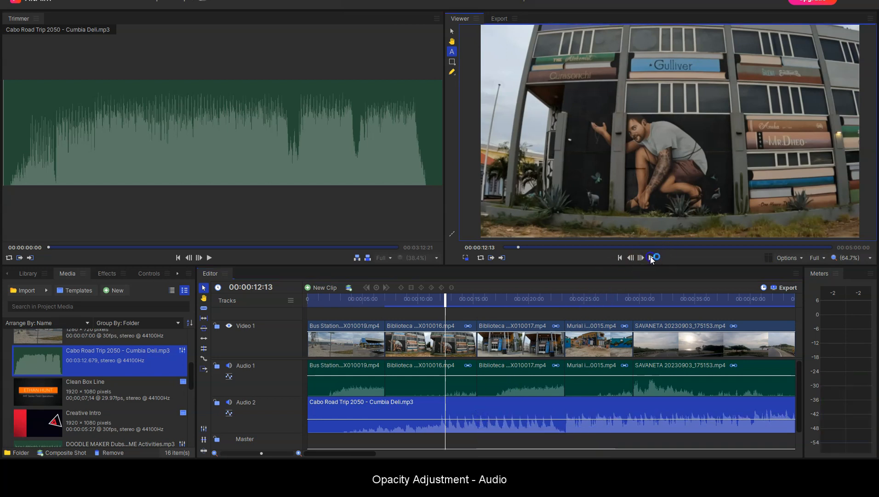
drag(527, 417, 525, 415)
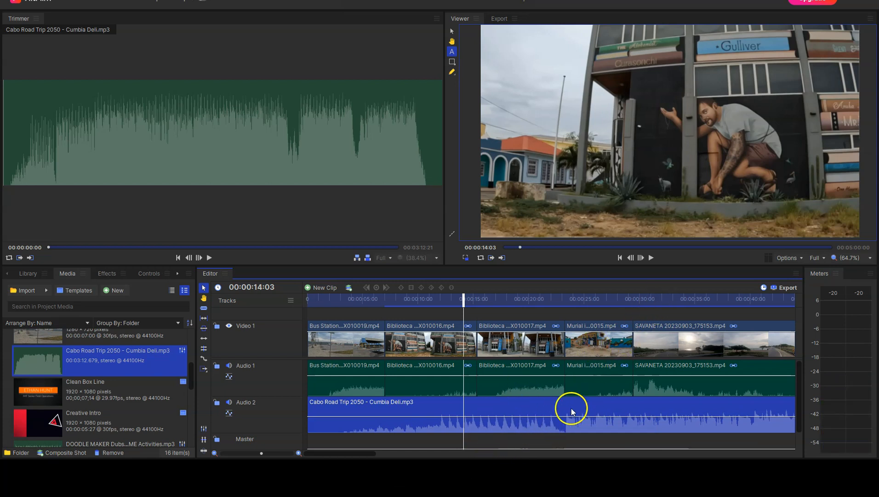
click(651, 258)
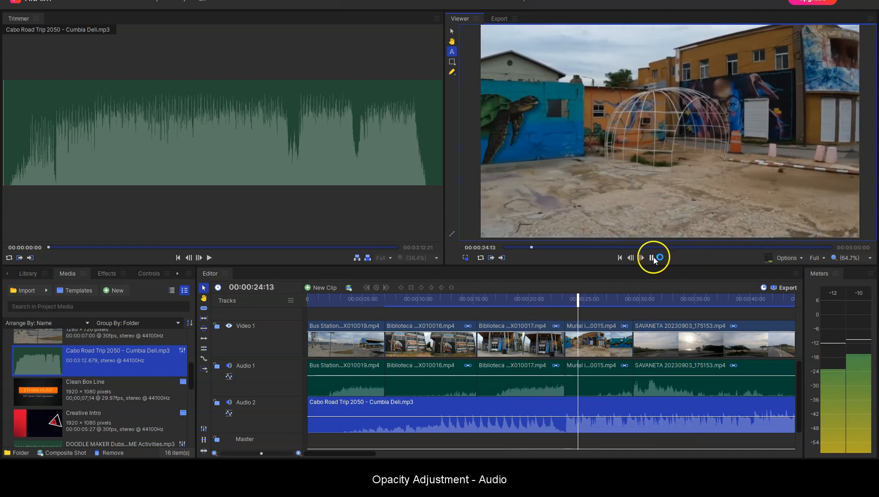
Adjust the music clip's level further along, around 25 to 30 seconds, while playing back the timeline.
drag(632, 416, 635, 413)
click(650, 259)
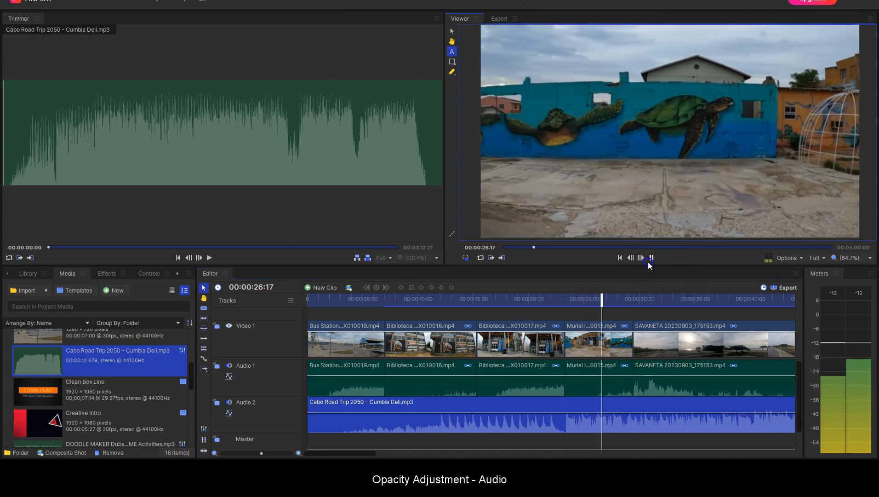
drag(668, 412, 669, 411)
click(650, 258)
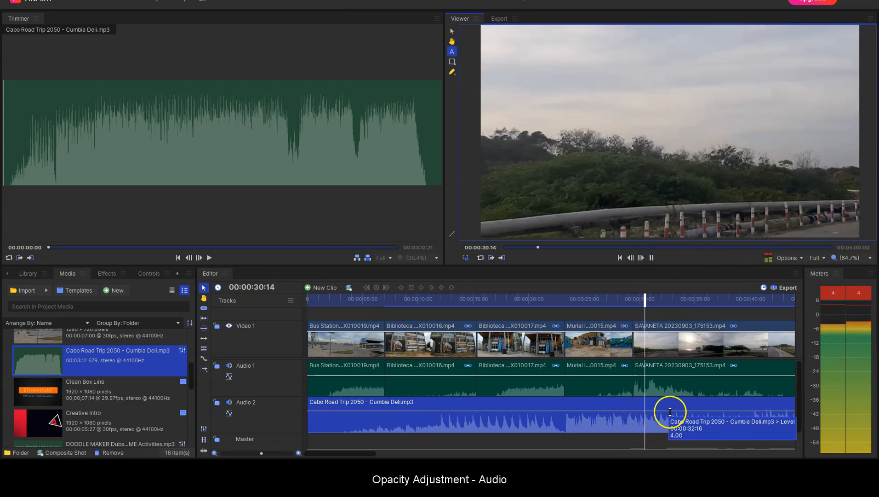
drag(669, 410, 668, 413)
click(650, 258)
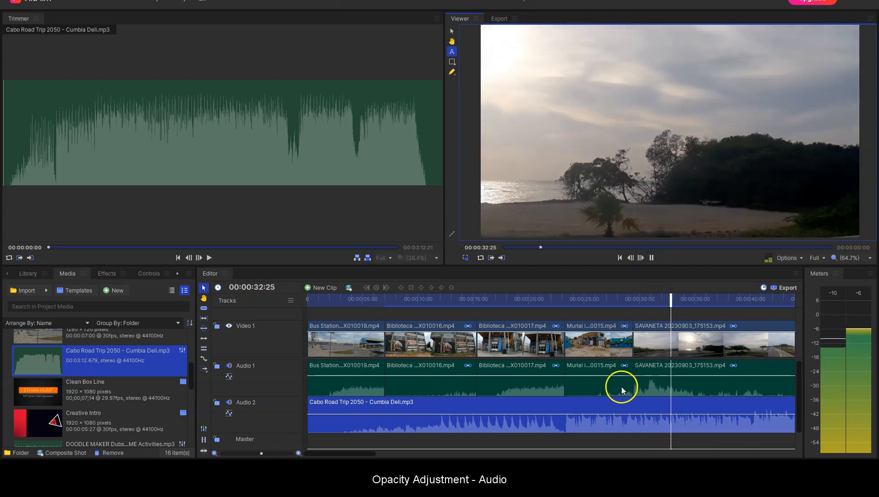
click(651, 257)
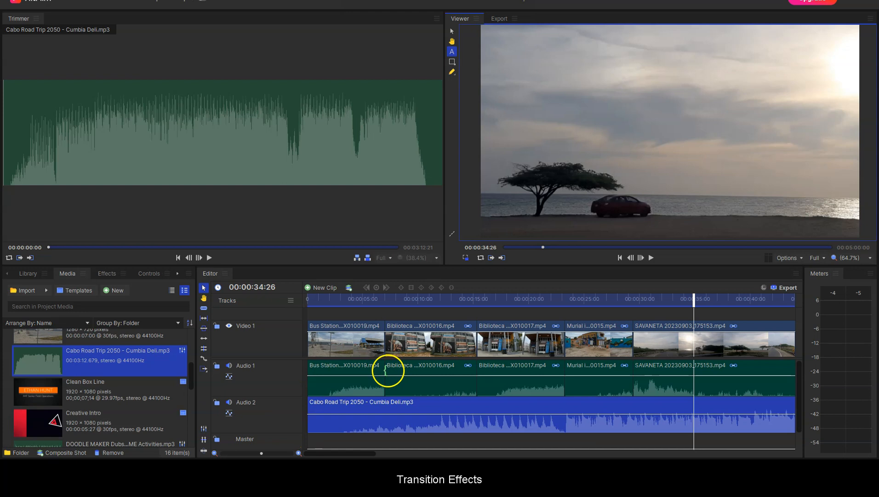
Open the effects list and expand the Transitions - Audio and Transitions - Video folders.
click(107, 273)
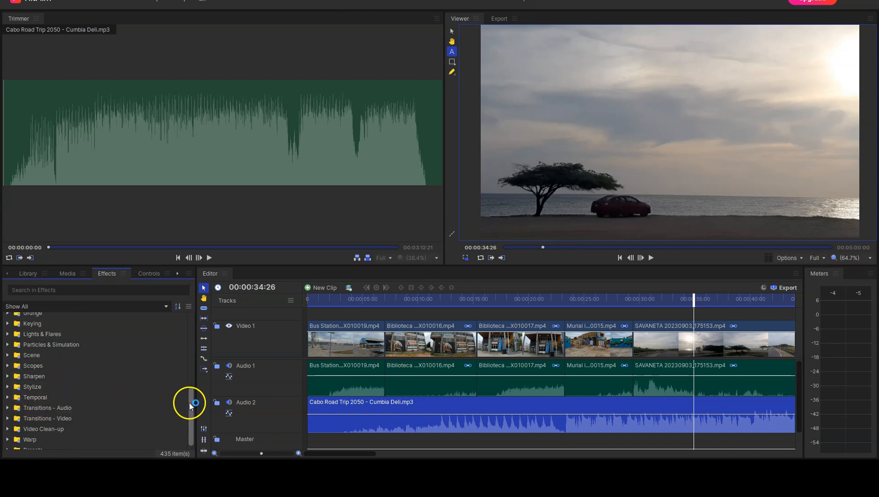
scroll(188, 402, down, 1)
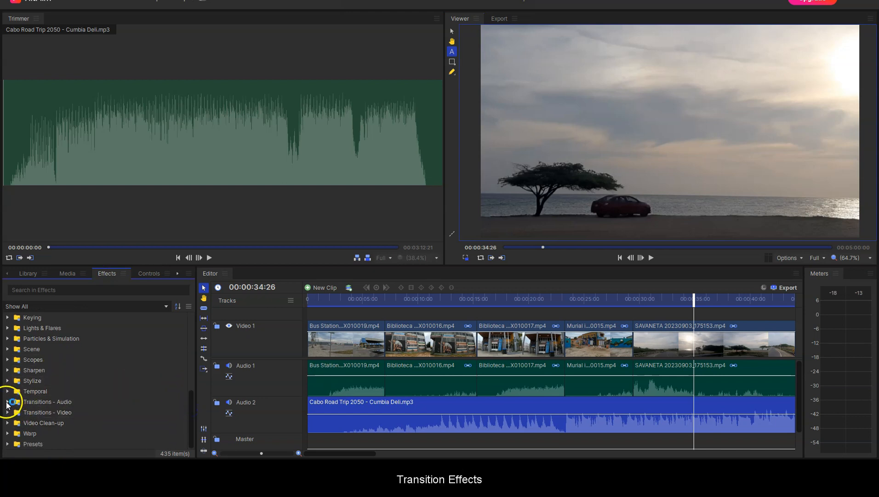
click(7, 402)
drag(190, 392, 195, 422)
click(99, 375)
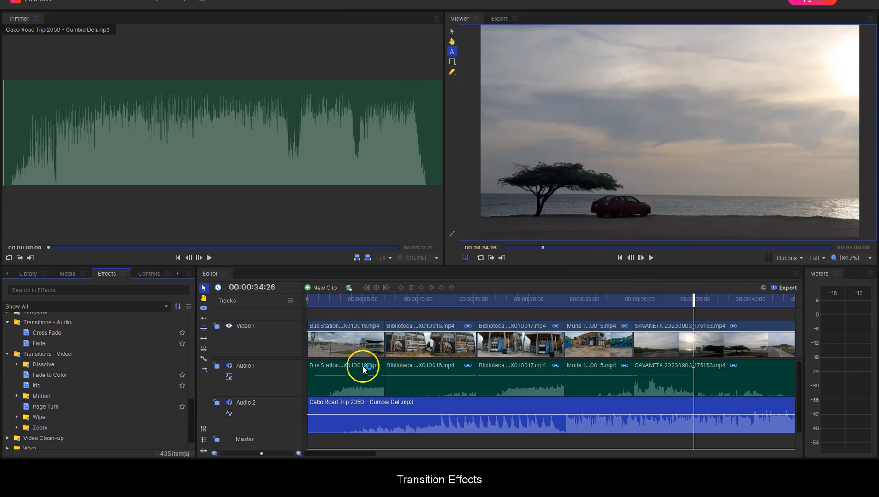
Unlink the audio from the video on each clip in the timeline.
click(365, 381)
click(423, 381)
right_click(423, 381)
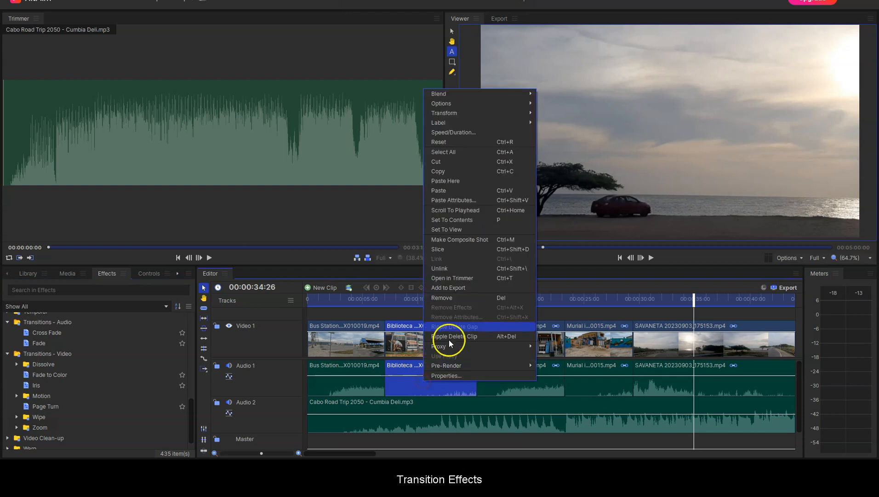
click(453, 268)
right_click(447, 378)
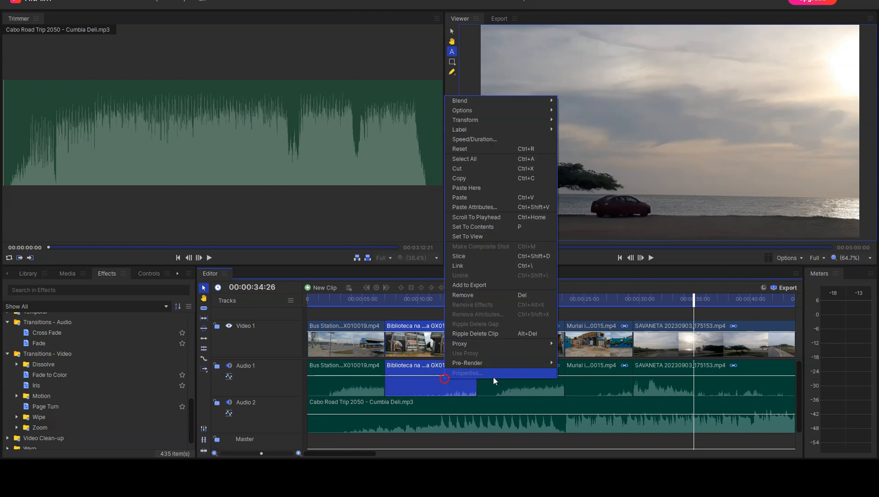
click(439, 392)
click(453, 342)
click(511, 386)
right_click(512, 386)
click(546, 269)
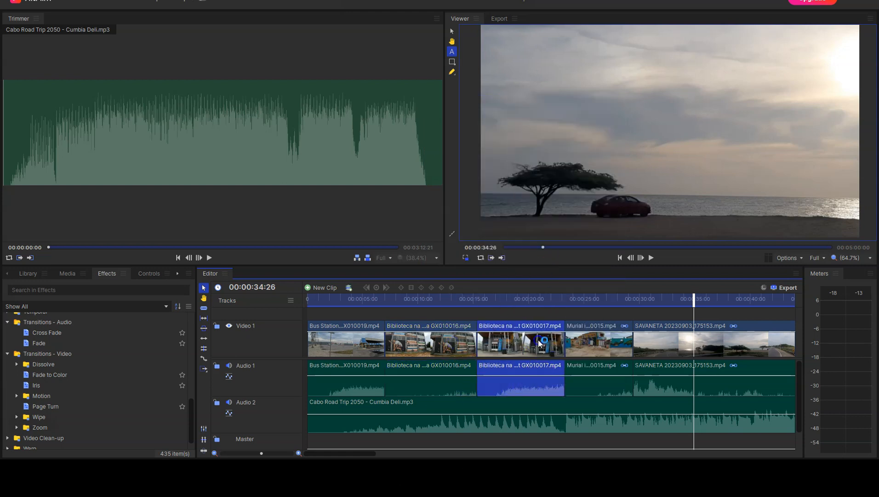
right_click(594, 386)
click(610, 373)
right_click(673, 386)
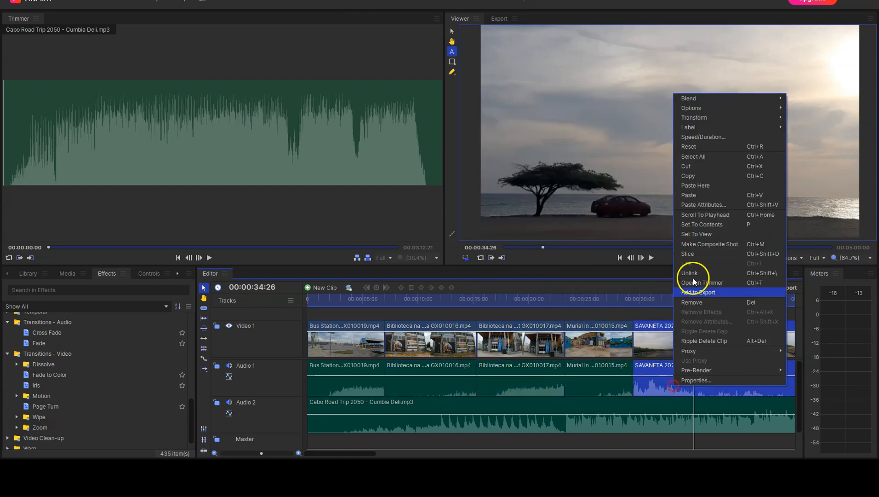
click(711, 273)
click(668, 341)
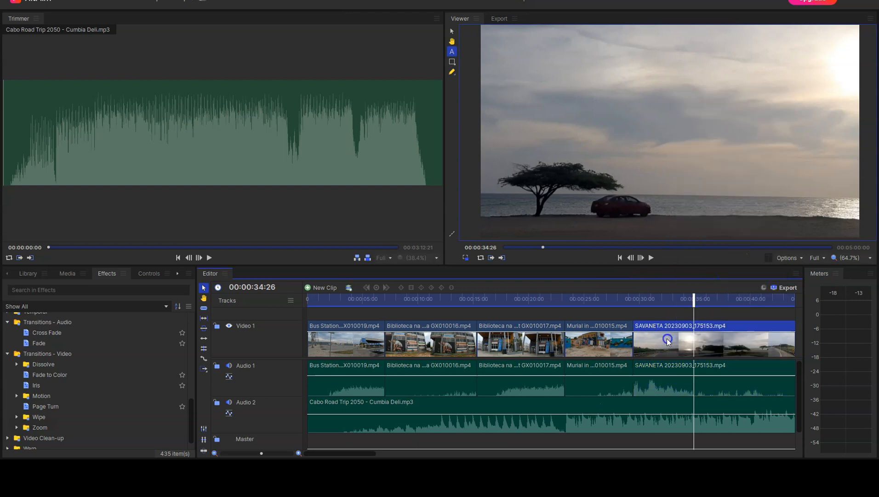
Delete all the original clip audio from the Audio 1 track.
click(350, 384)
right_click(275, 376)
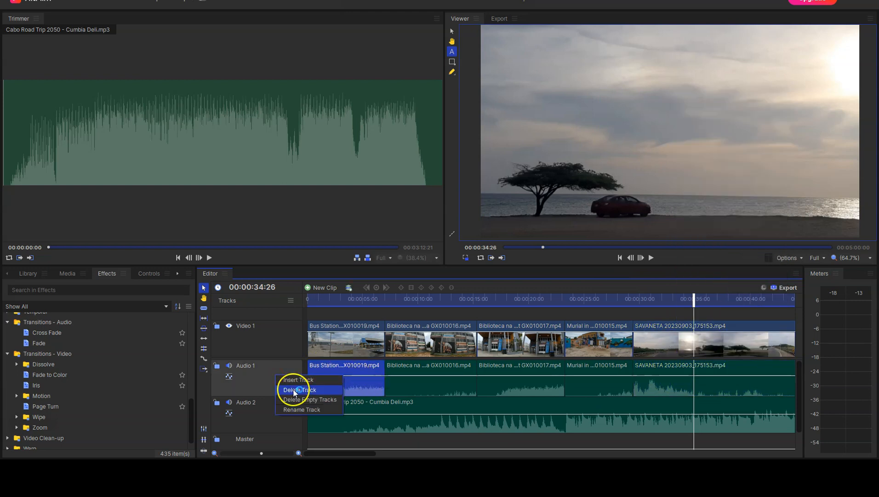
click(364, 384)
key(Delete)
click(394, 382)
key(Delete)
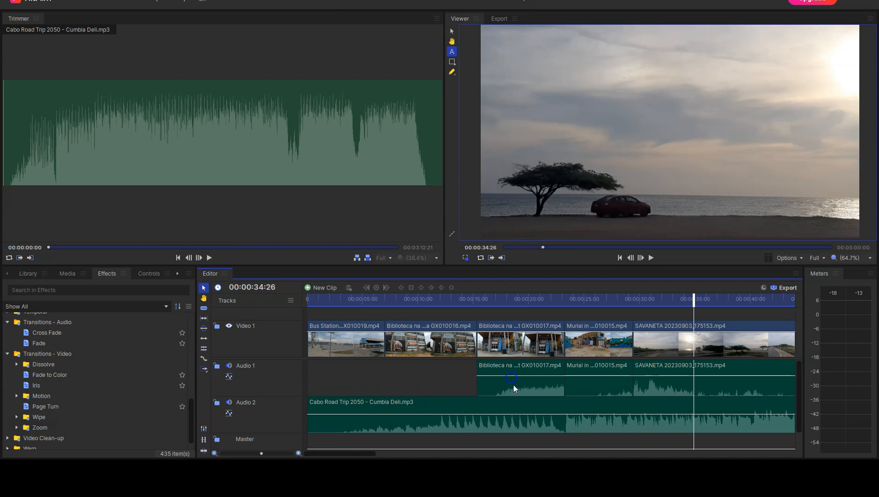
click(515, 385)
key(Delete)
click(601, 381)
key(Delete)
click(657, 387)
key(Delete)
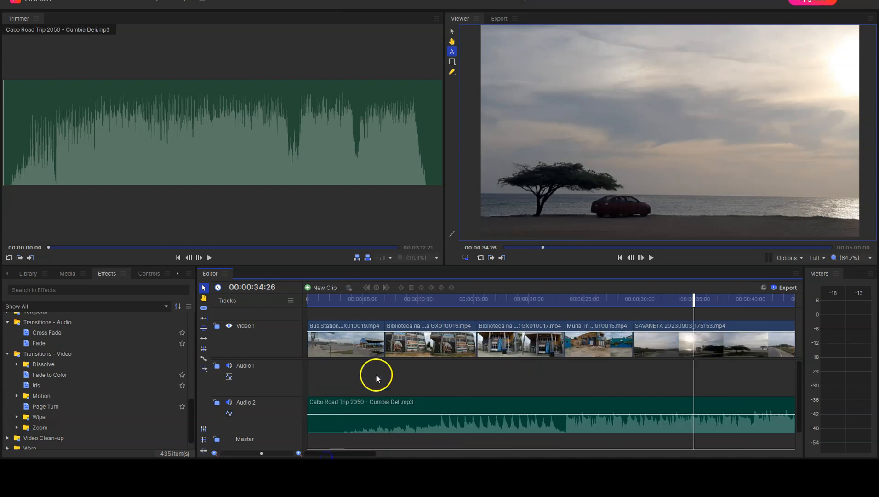
Add the VO_240503_165007.wav voiceover to Audio 1 at the timeline start and play back from the beginning.
click(64, 274)
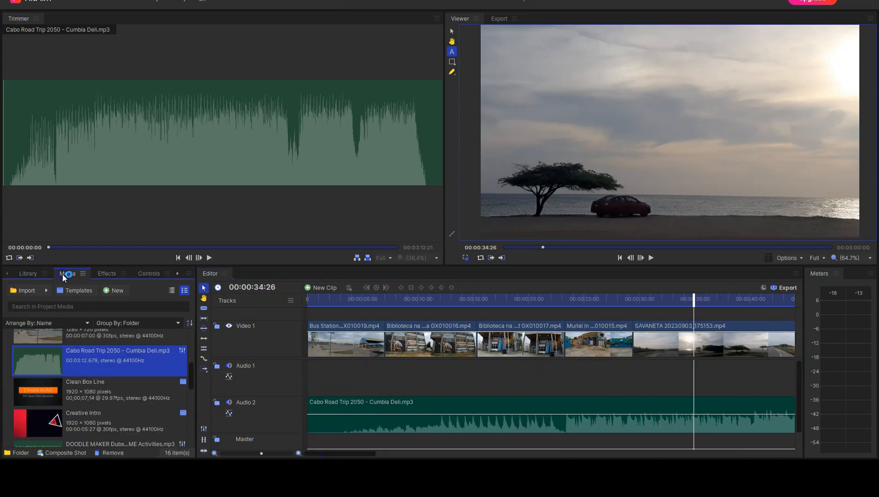
scroll(101, 359, down, 5)
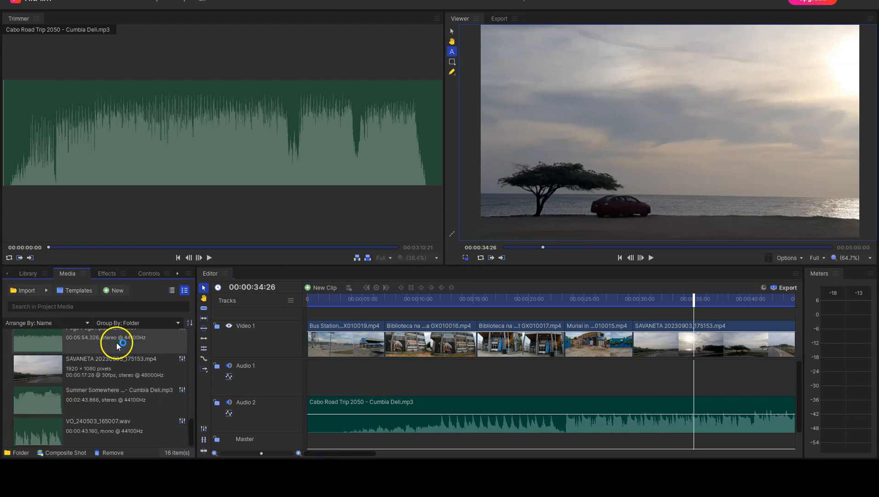
drag(104, 433, 306, 386)
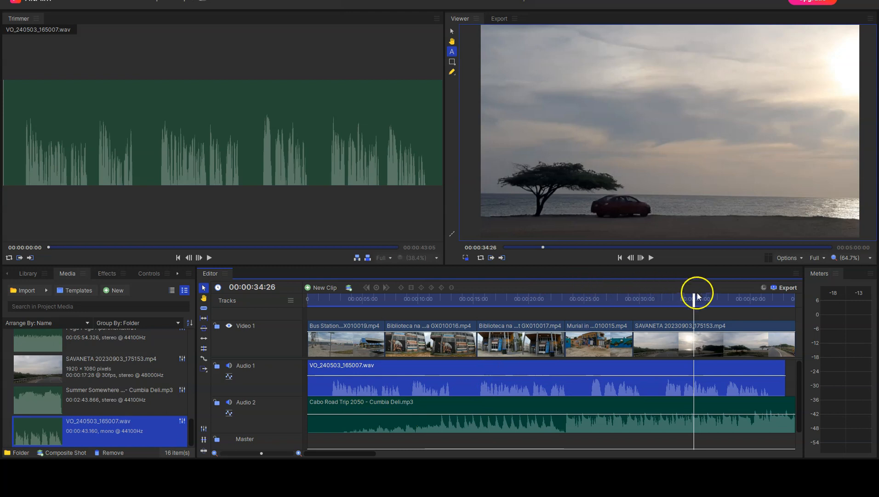
drag(697, 293, 306, 315)
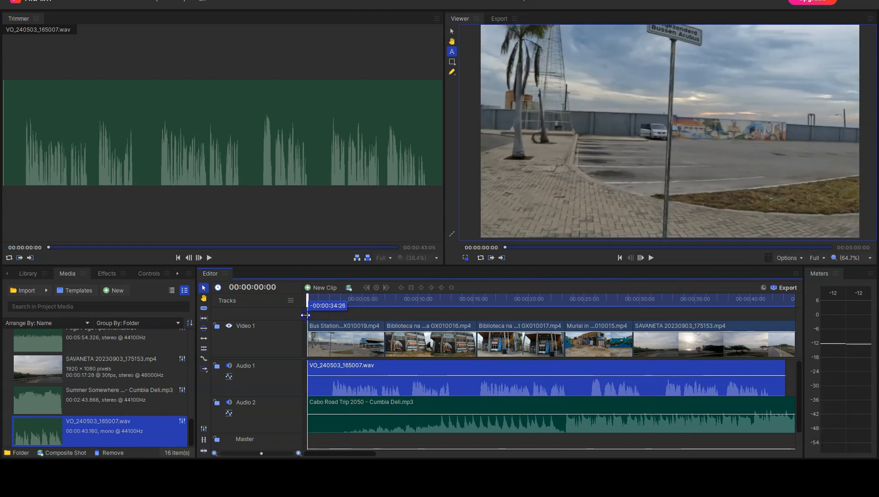
click(652, 258)
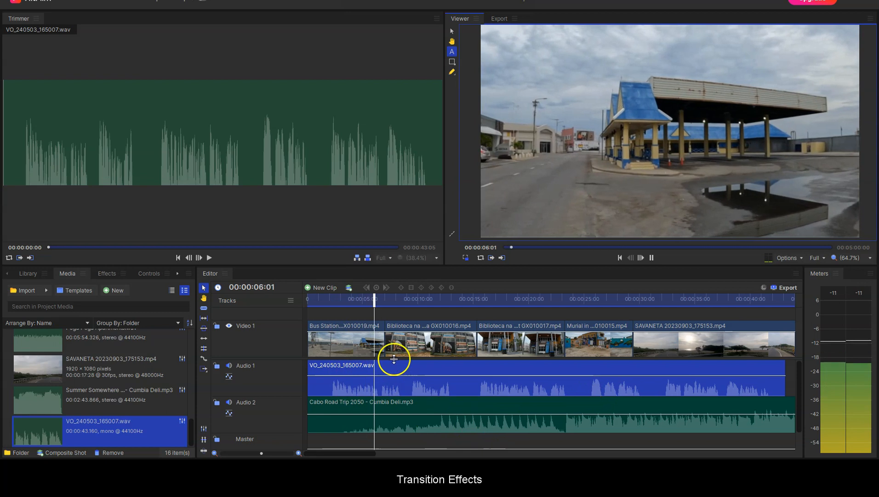
click(652, 257)
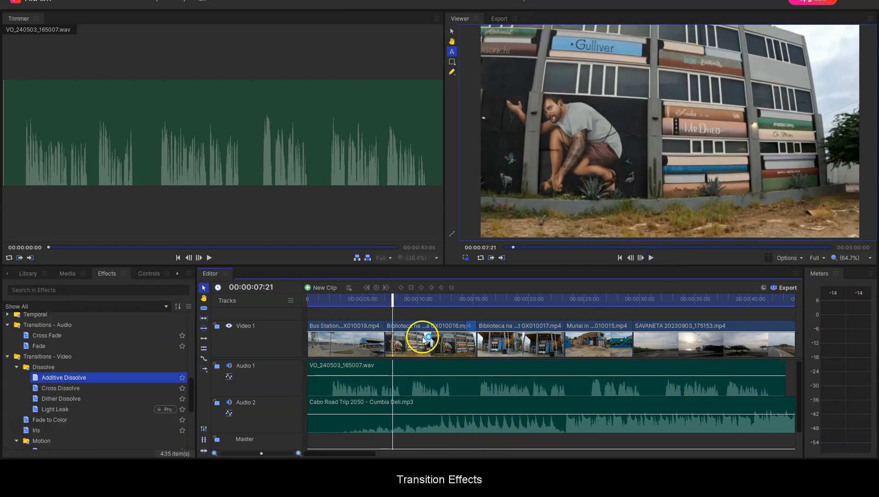
Try to apply the audio Fade transition to the cut between the video clips.
drag(422, 338, 495, 328)
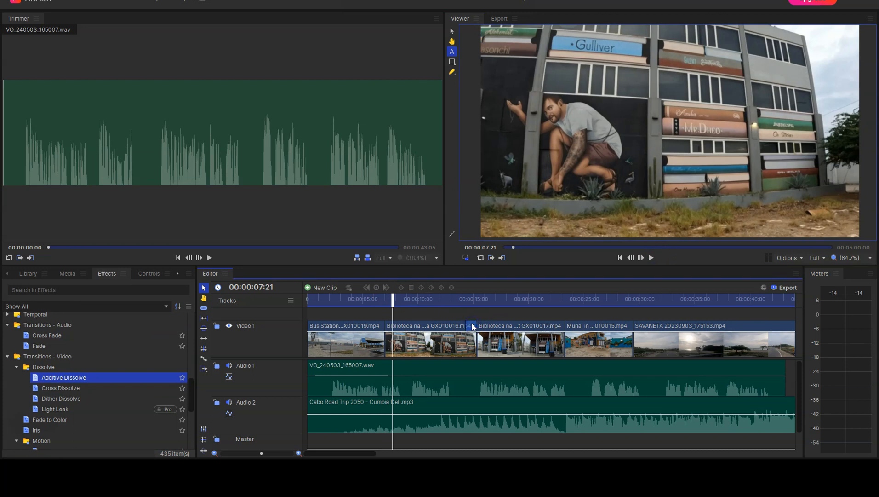
drag(472, 323, 64, 340)
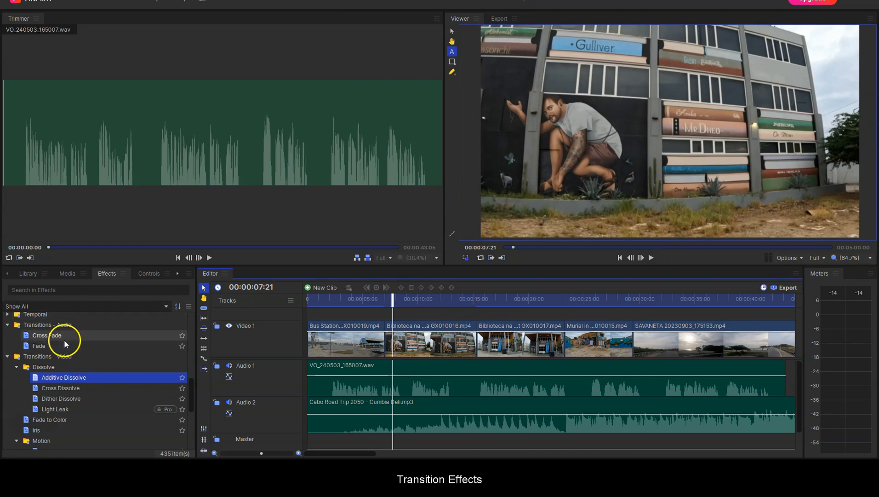
click(64, 344)
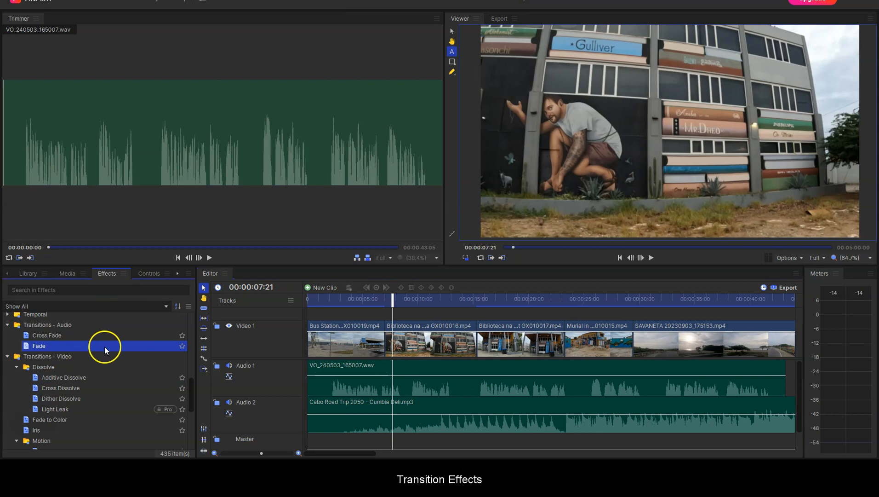
drag(67, 342, 490, 335)
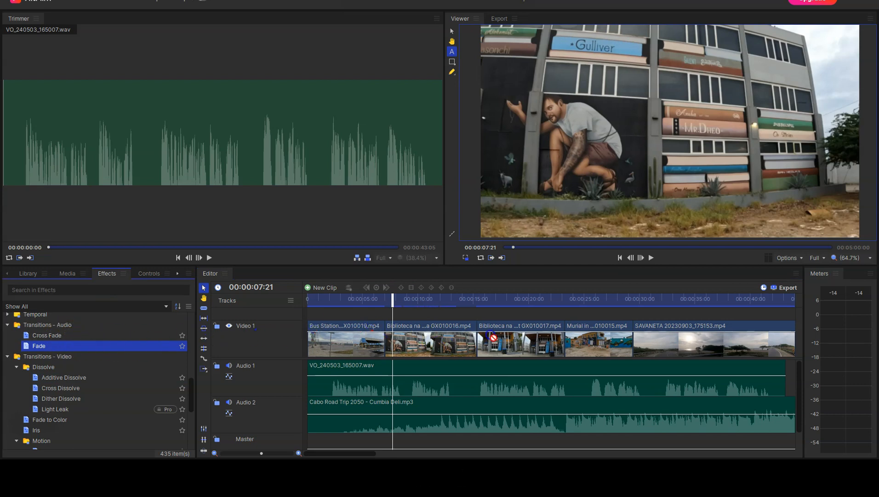
drag(133, 345, 128, 346)
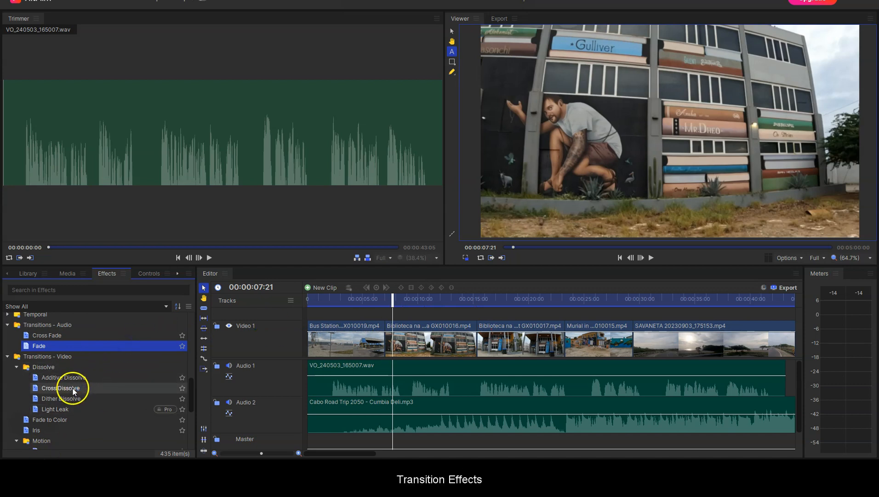
drag(28, 335, 28, 336)
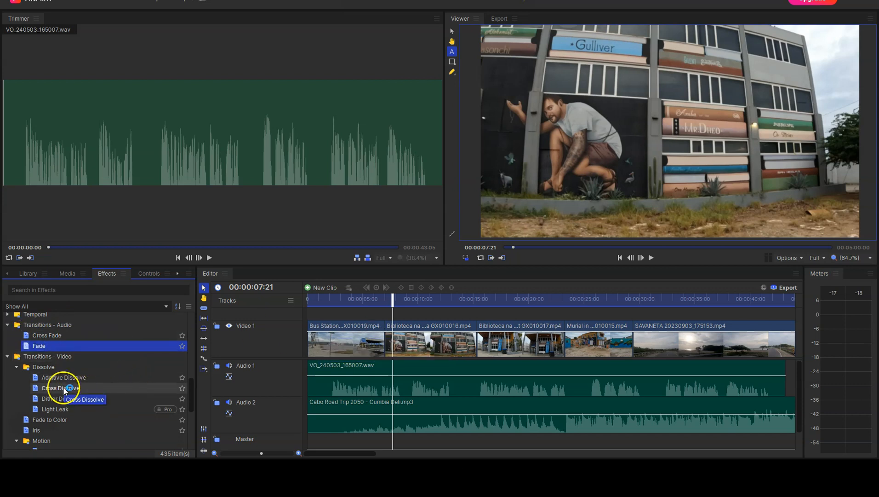
Add a Cross Dissolve transition between the Bus Station and first Biblioteca clips and play it back.
drag(64, 389, 230, 352)
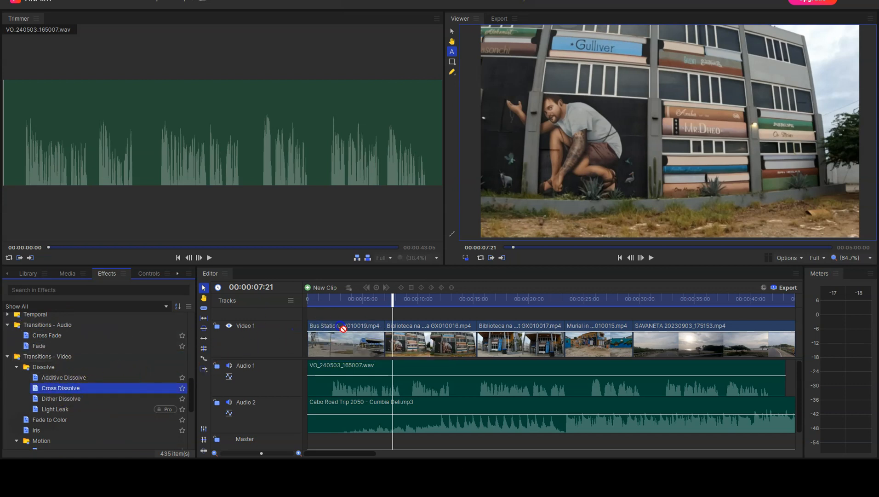
drag(343, 328, 377, 330)
drag(392, 299, 360, 300)
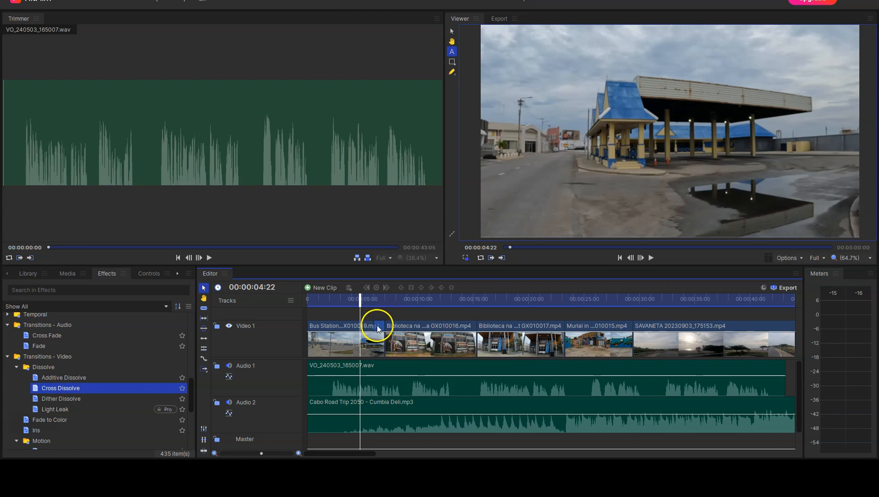
mouse_move(375, 325)
mouse_down()
mouse_move(367, 325)
mouse_move(375, 331)
mouse_up()
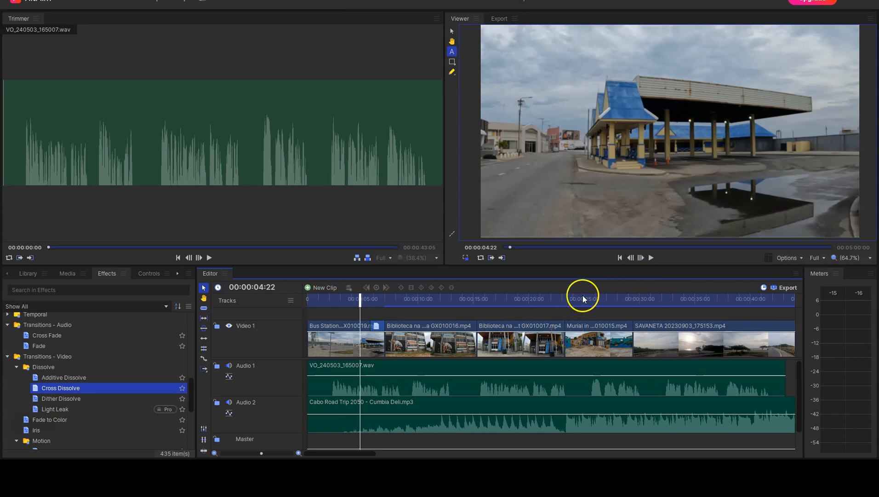
click(651, 258)
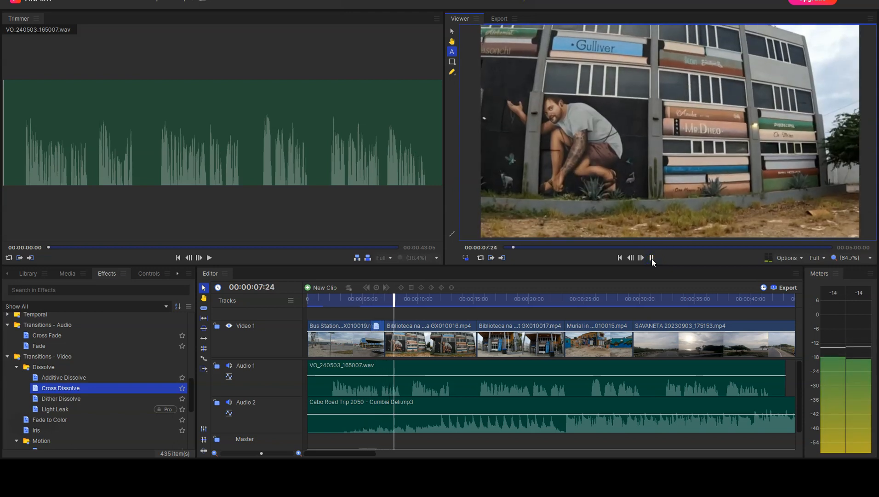
click(651, 258)
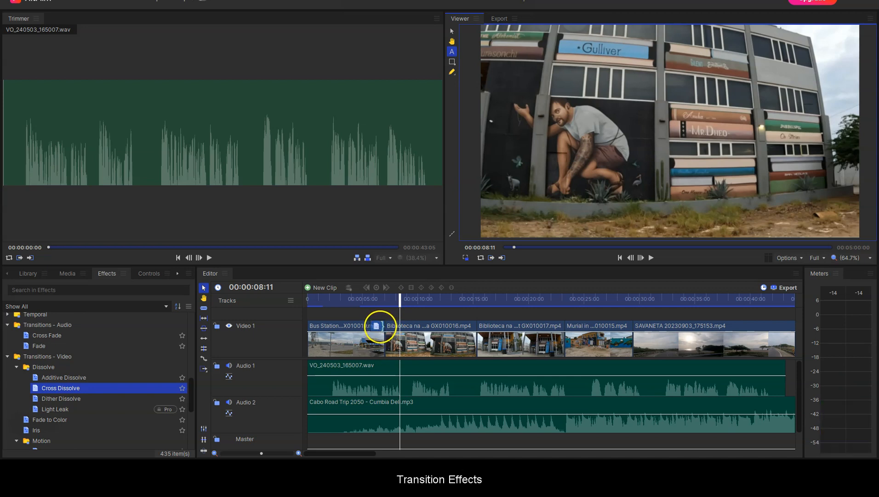
Lengthen the Cross Dissolve transition and replay it from just before the cut.
click(380, 330)
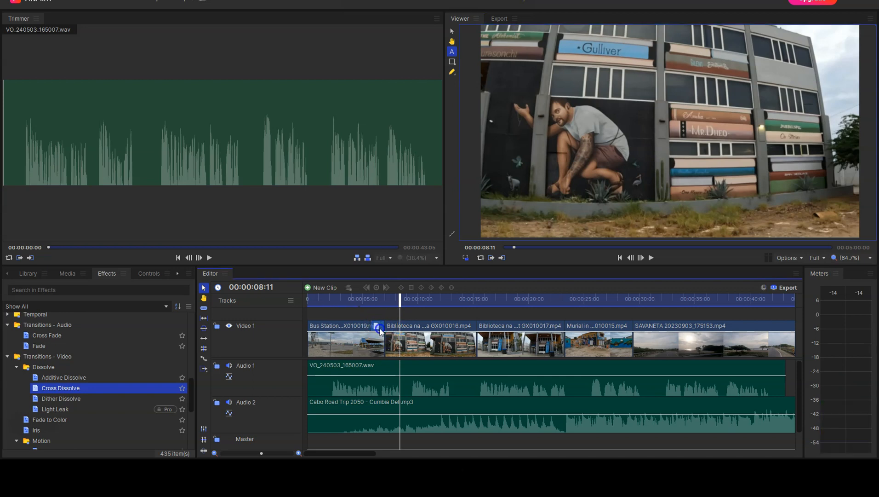
drag(385, 330, 370, 325)
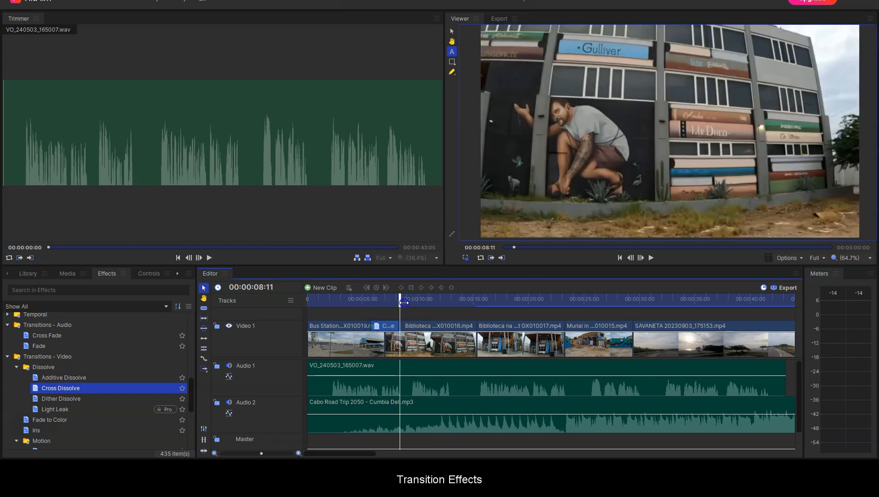
drag(403, 303, 372, 302)
click(625, 274)
click(649, 257)
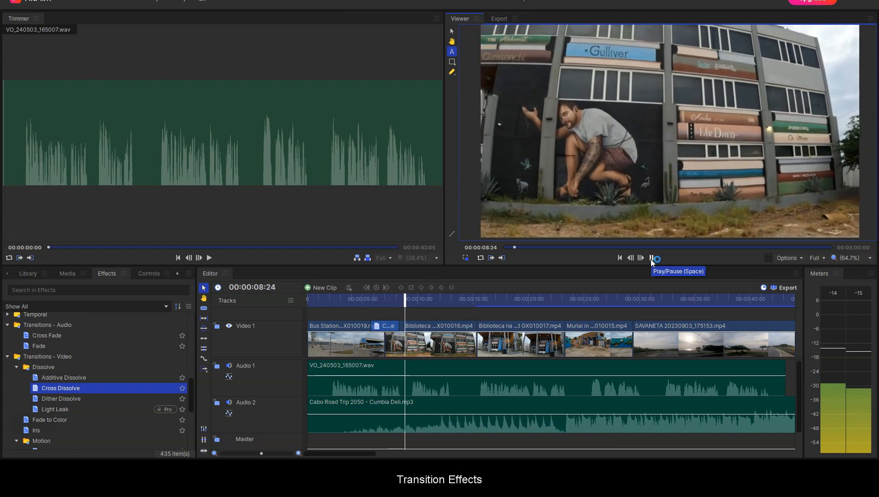
click(651, 258)
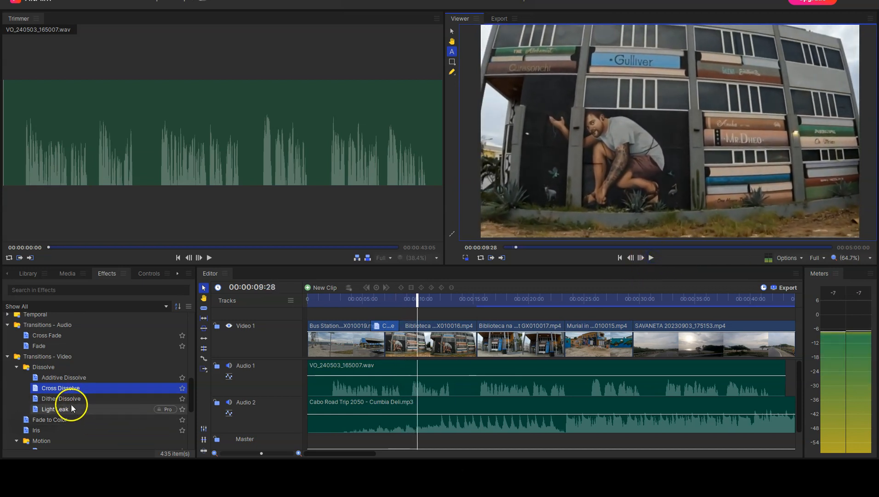
Add a Push transition between the two Biblioteca clips and play it back.
scroll(88, 406, down, 3)
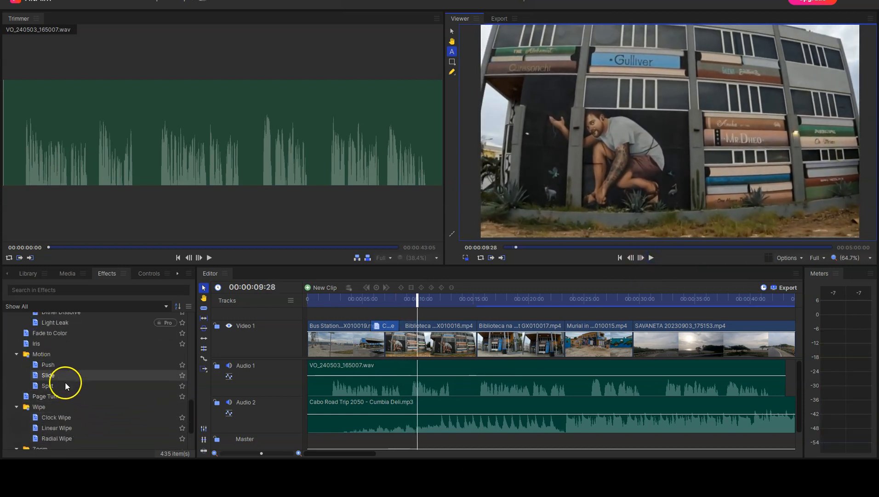
click(57, 365)
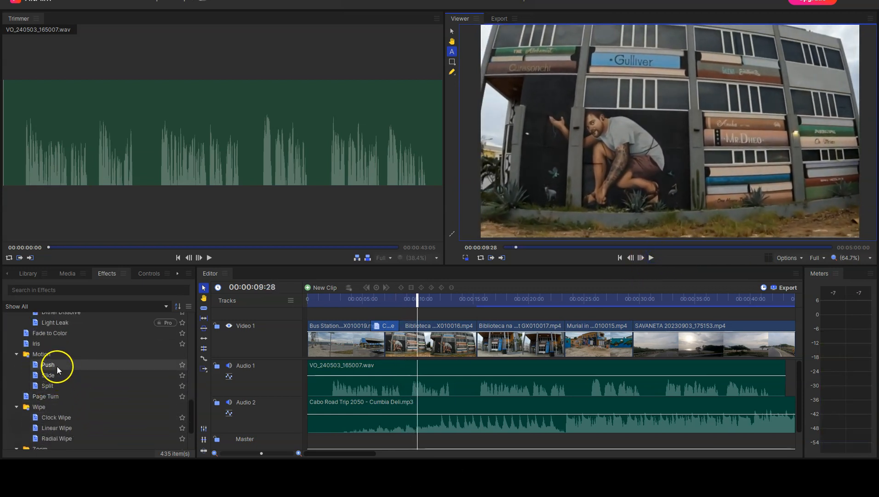
drag(59, 363, 460, 325)
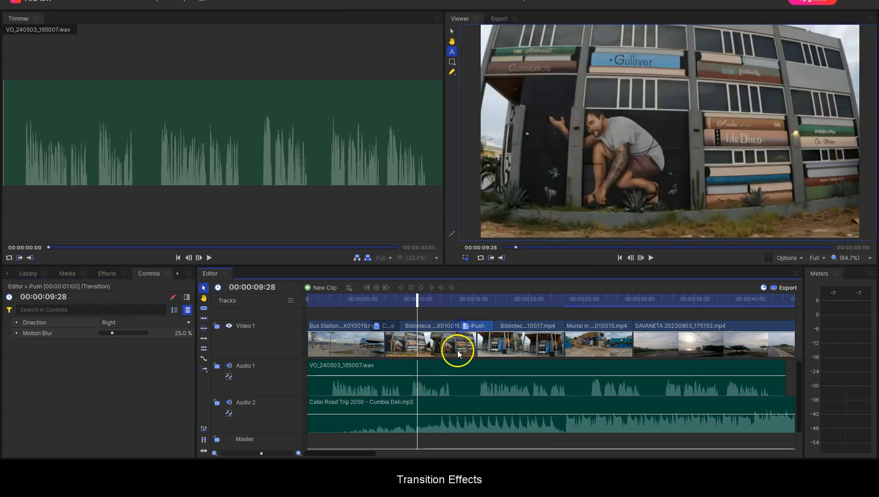
click(651, 258)
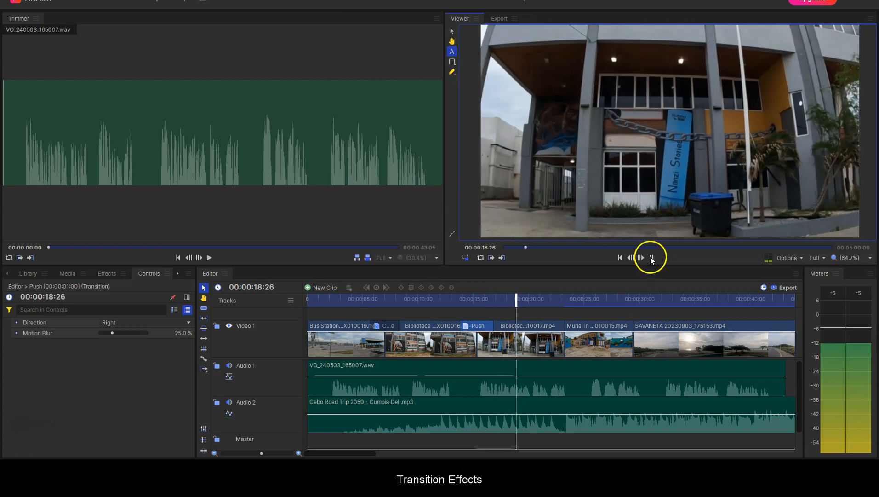
Shorten the Push transition and replay it from before the cut.
click(652, 257)
drag(493, 327, 483, 326)
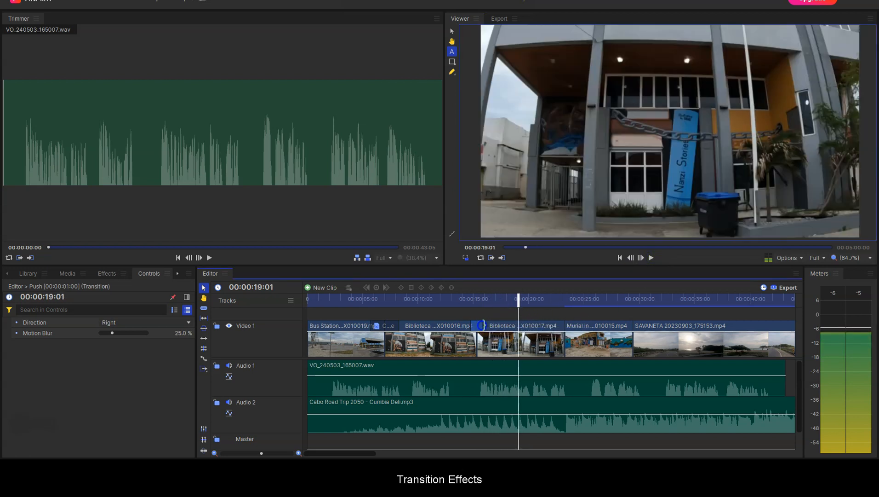
drag(519, 300, 438, 322)
click(651, 257)
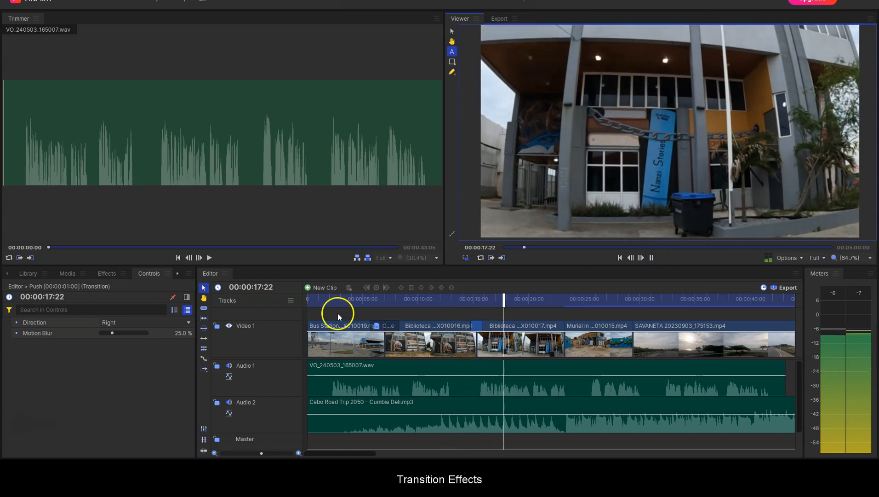
Open the Effects panel and browse to the Fade transition under Transitions - Audio.
click(104, 275)
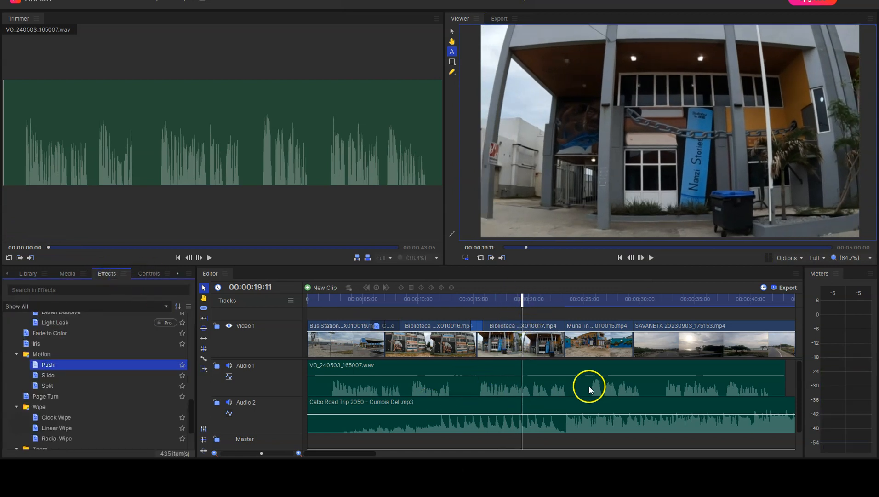
scroll(405, 408, down, 1)
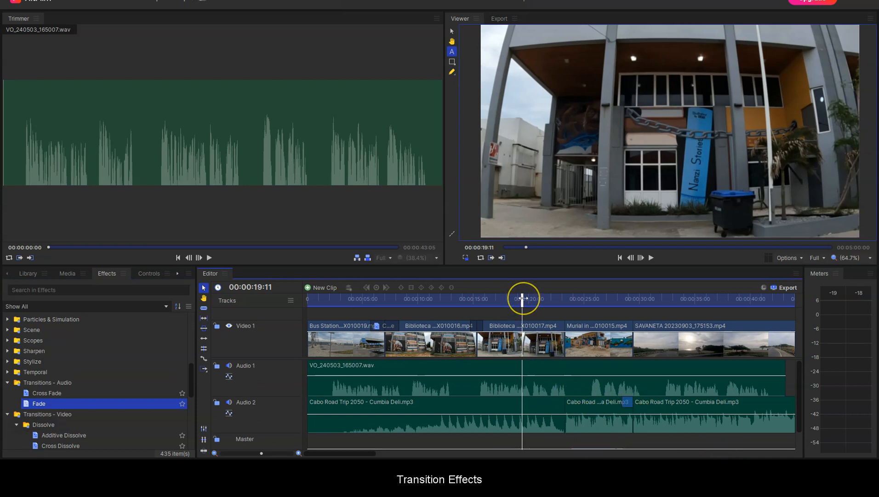
drag(597, 414, 600, 411)
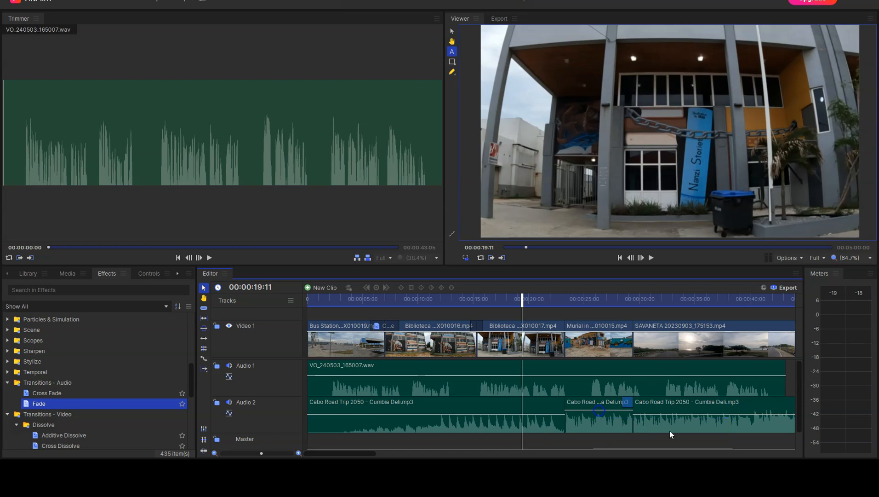
drag(693, 419, 693, 412)
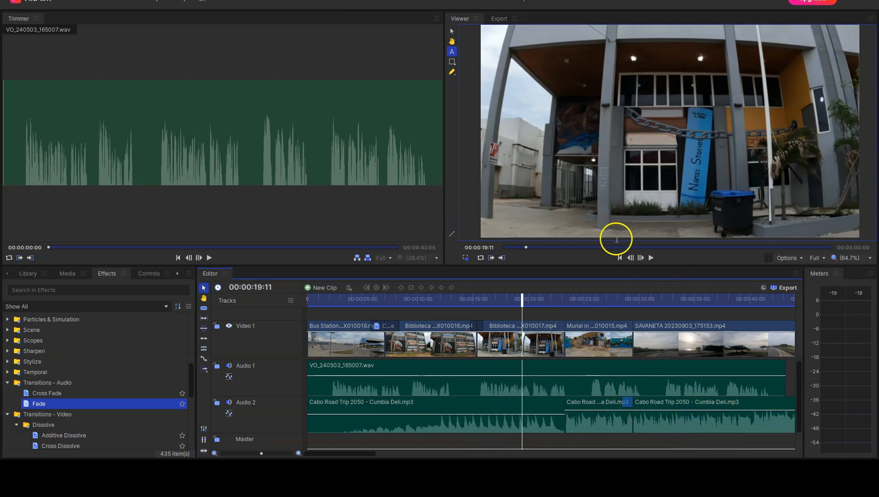
Play back the timeline around the cut in the music clip on Audio 2.
drag(521, 299, 588, 333)
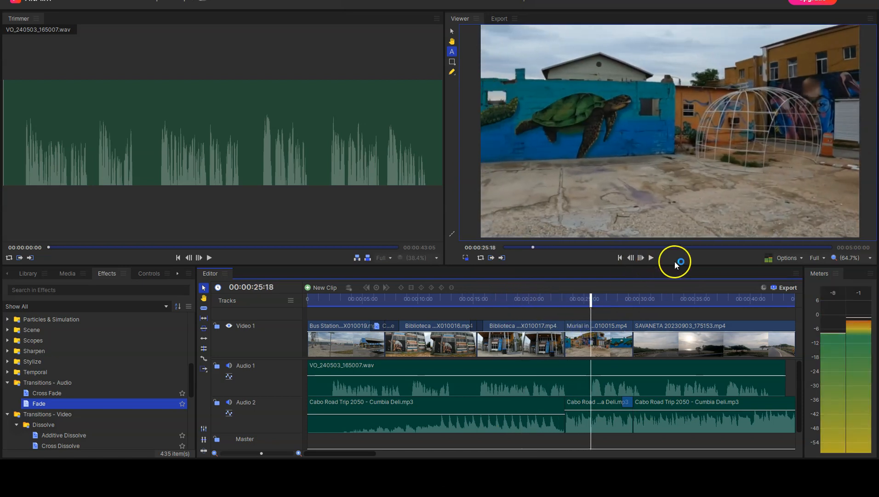
click(652, 258)
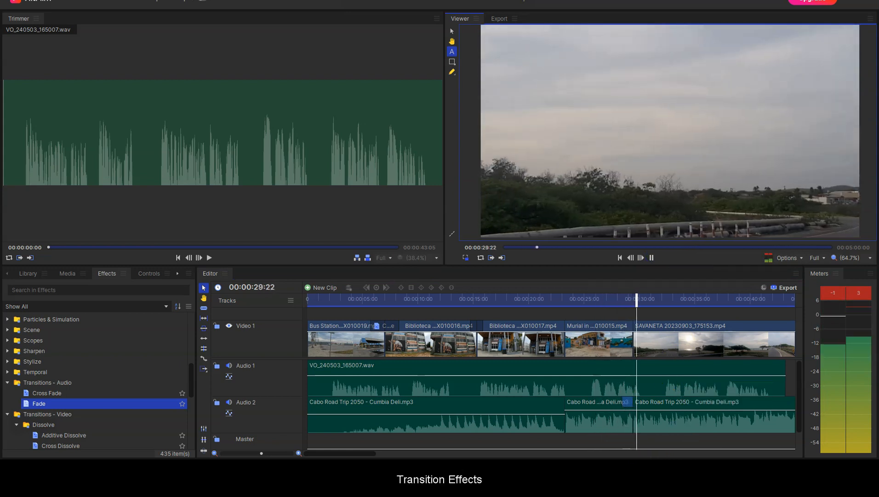
click(653, 258)
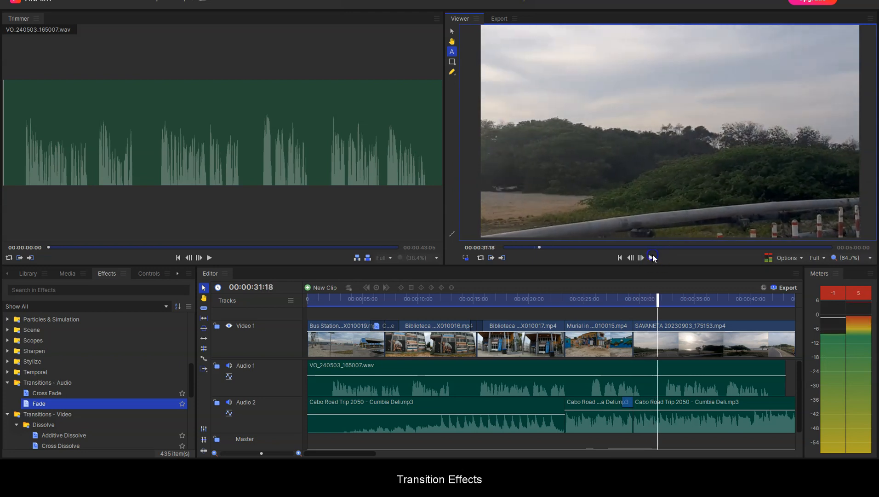
Add a Fade audio transition at the cut between the two music clips on Audio 2 and lengthen it.
click(629, 403)
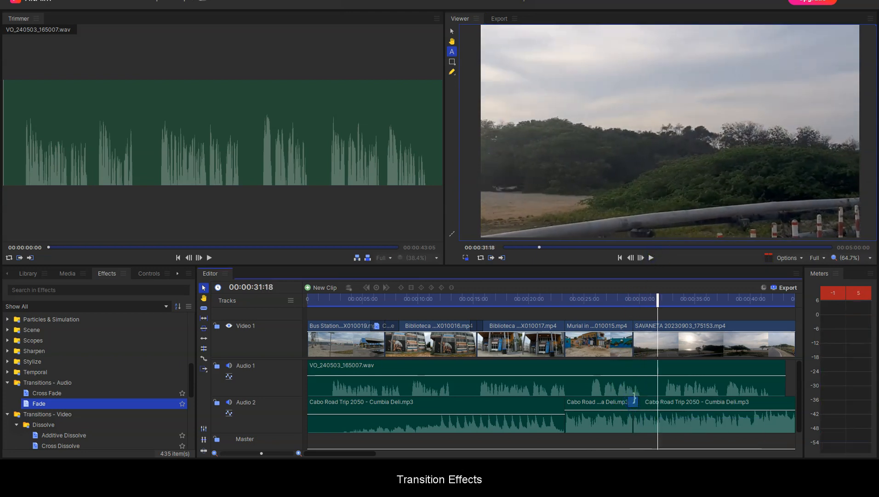
drag(630, 403, 625, 403)
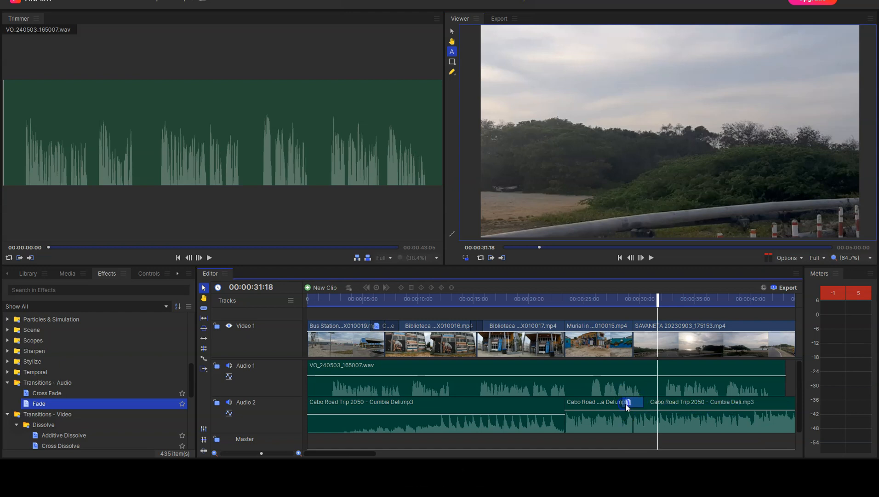
Replay the music fade from just before the cut and scroll through the video transitions list.
drag(657, 300, 615, 298)
click(650, 258)
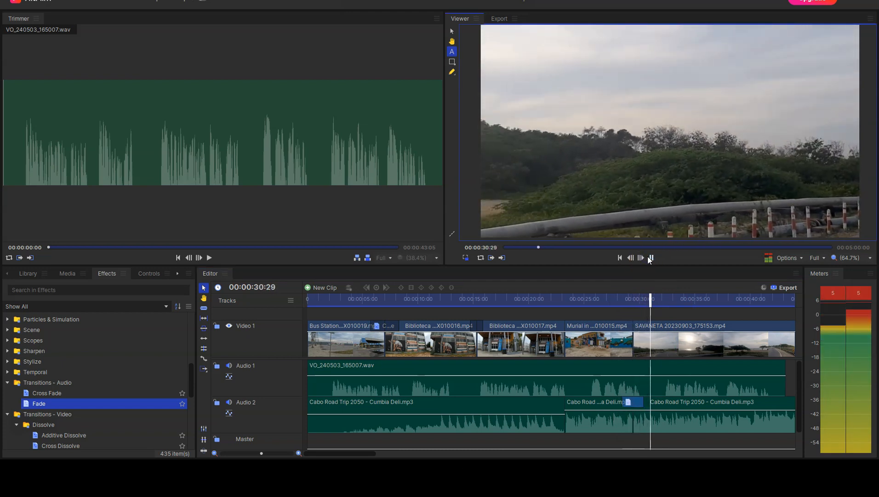
click(651, 258)
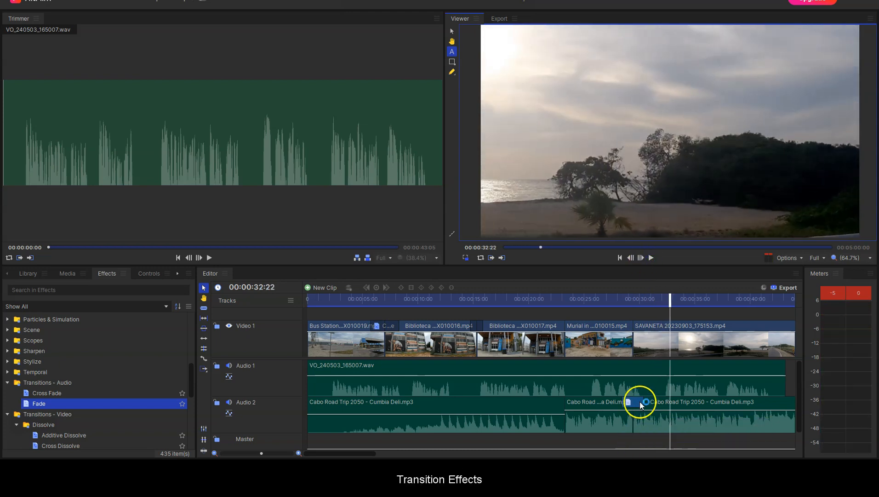
scroll(60, 390, down, 1)
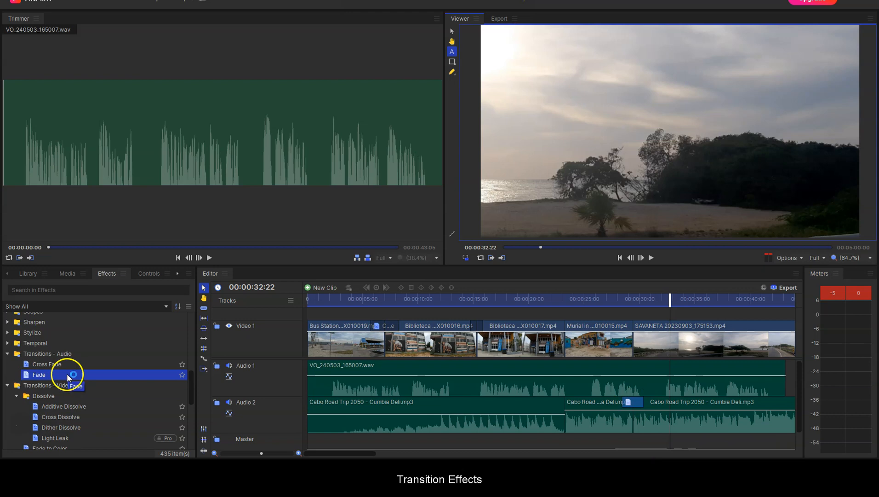
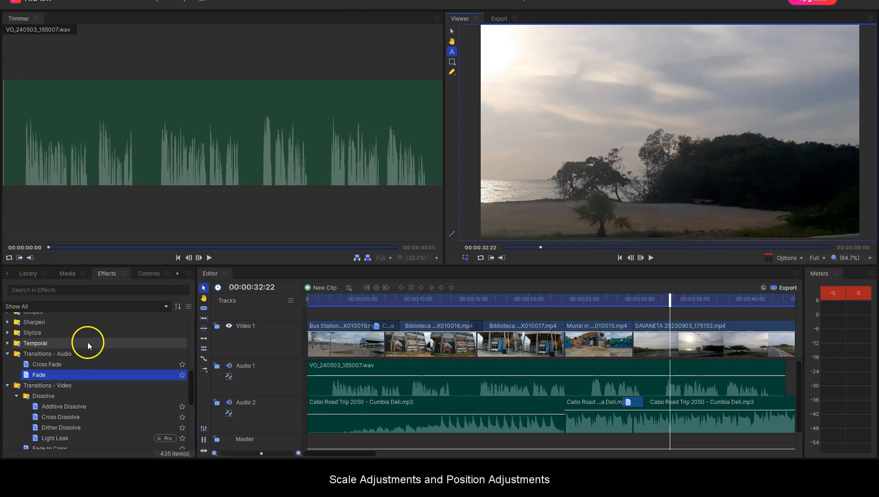
click(152, 274)
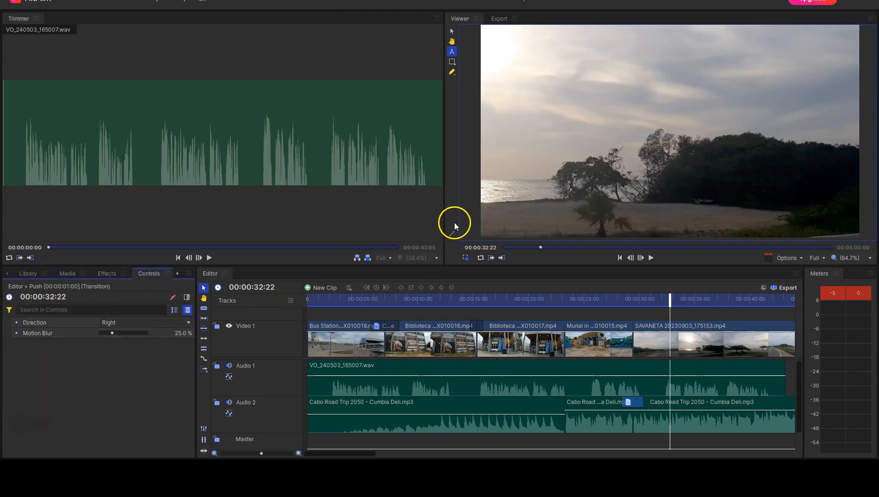
click(365, 345)
click(548, 177)
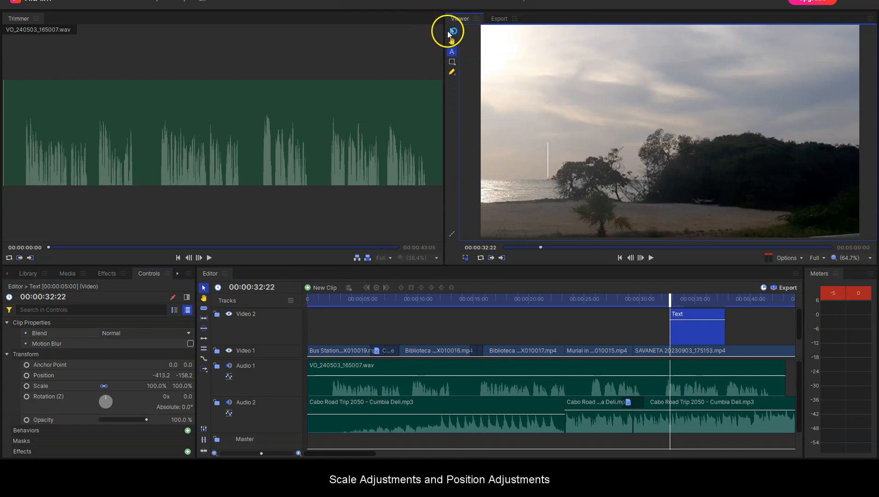
click(452, 30)
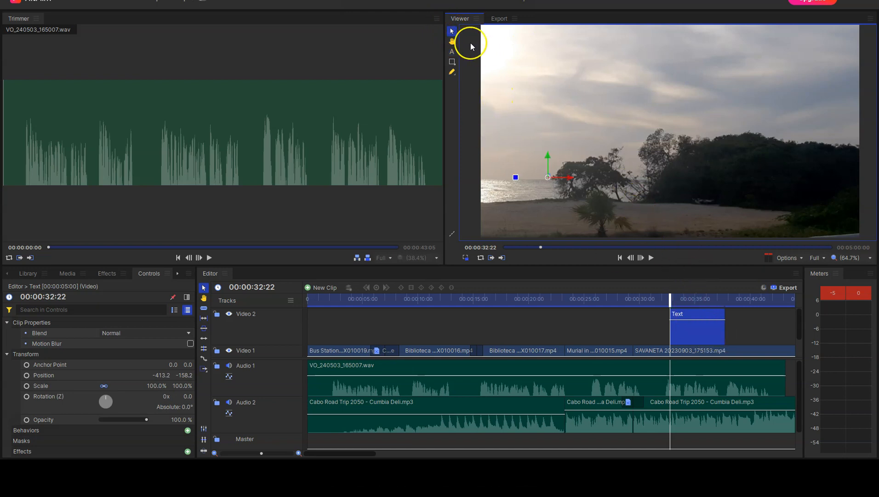
click(453, 52)
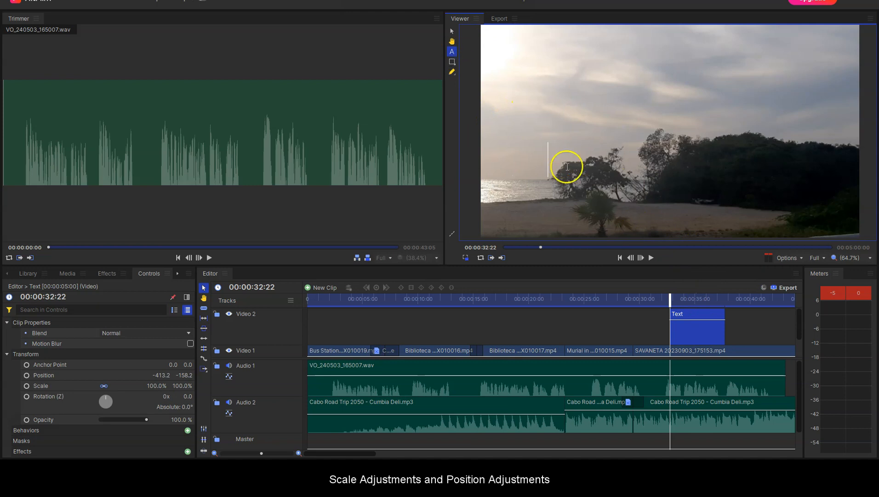
click(690, 327)
right_click(691, 328)
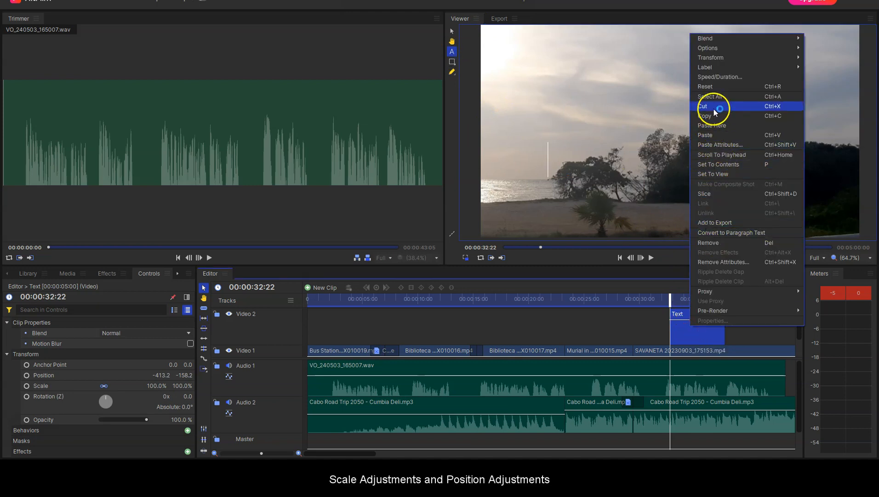
click(715, 243)
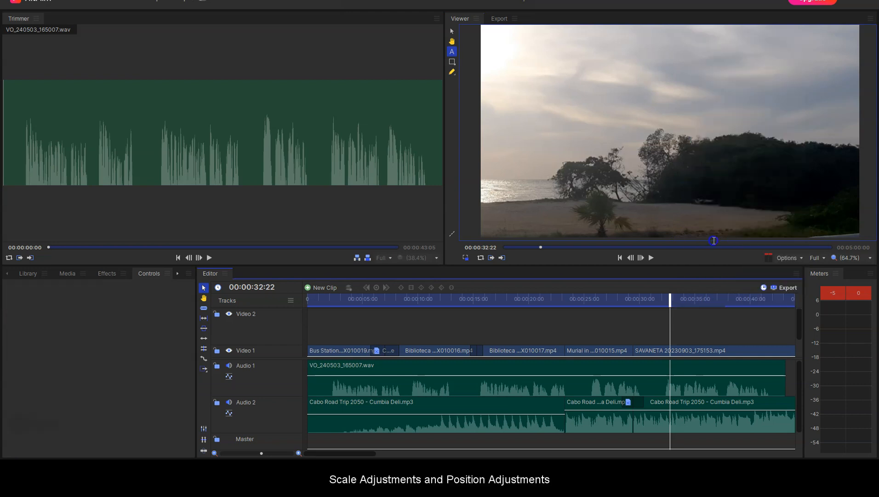
click(453, 31)
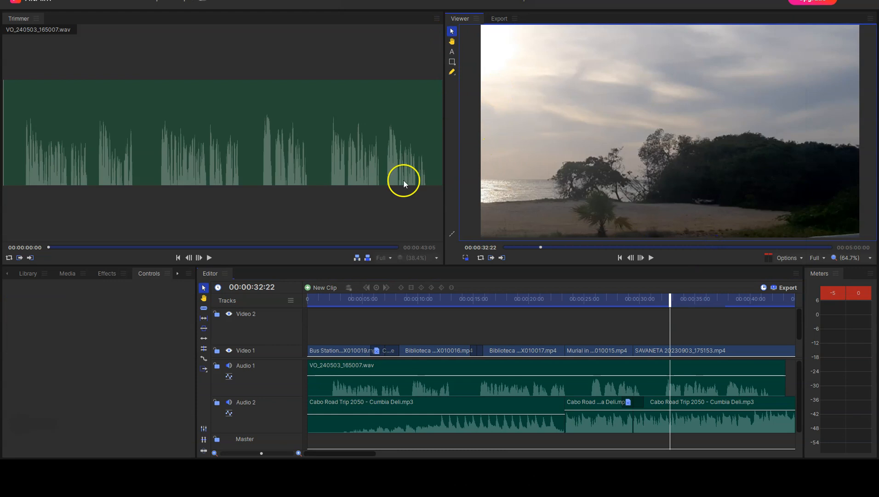
Select the SAVANETA clip in the viewer and move it toward the upper right of the frame.
click(145, 277)
click(605, 174)
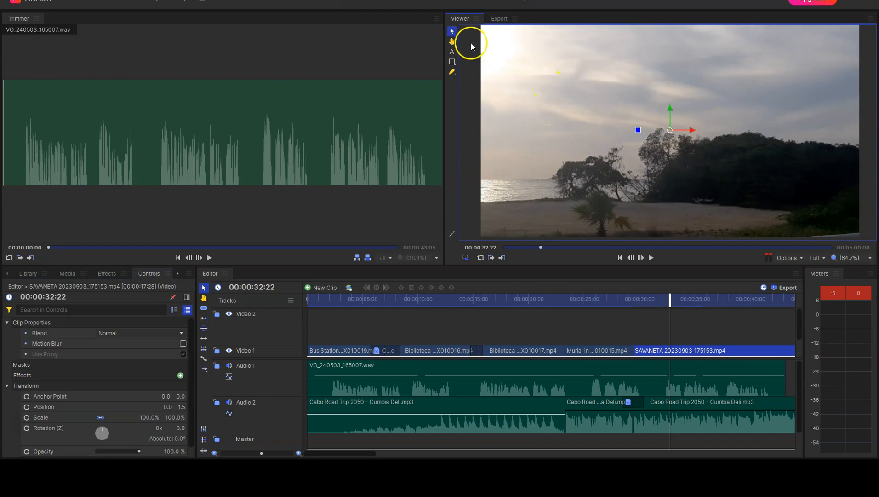
click(452, 30)
drag(498, 143, 648, 126)
drag(606, 185, 608, 221)
drag(594, 156, 565, 105)
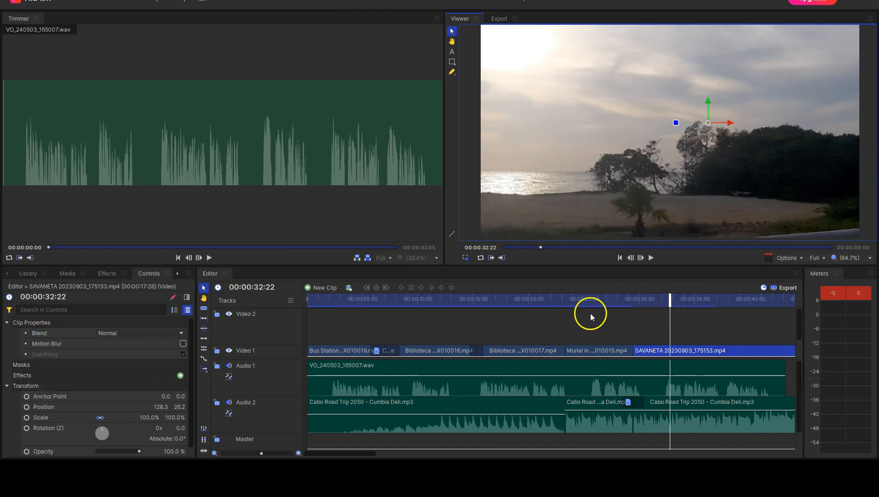
Scrub the timeline to compare the Murial and SAVANETA clips, ending with the SAVANETA clip selected.
drag(671, 299, 673, 299)
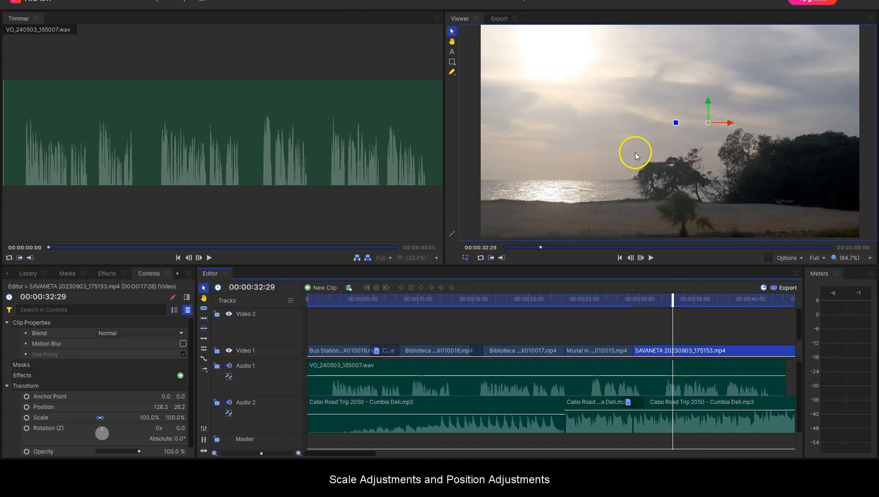
click(583, 299)
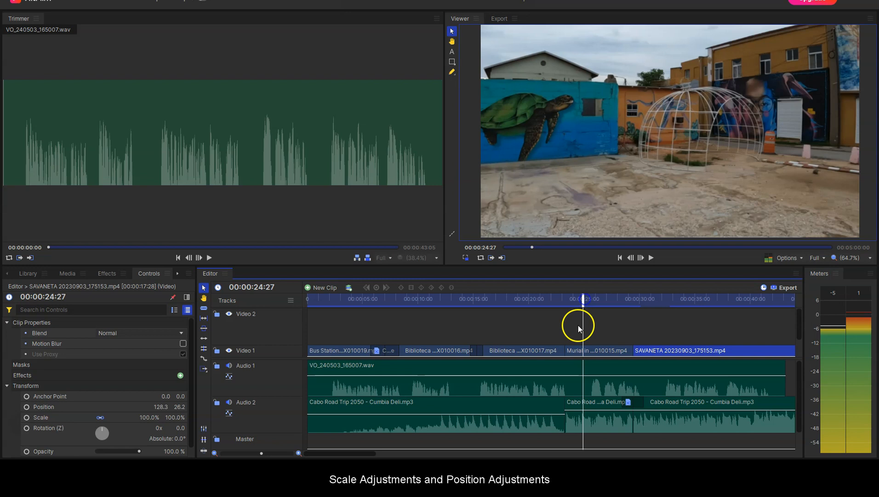
click(588, 353)
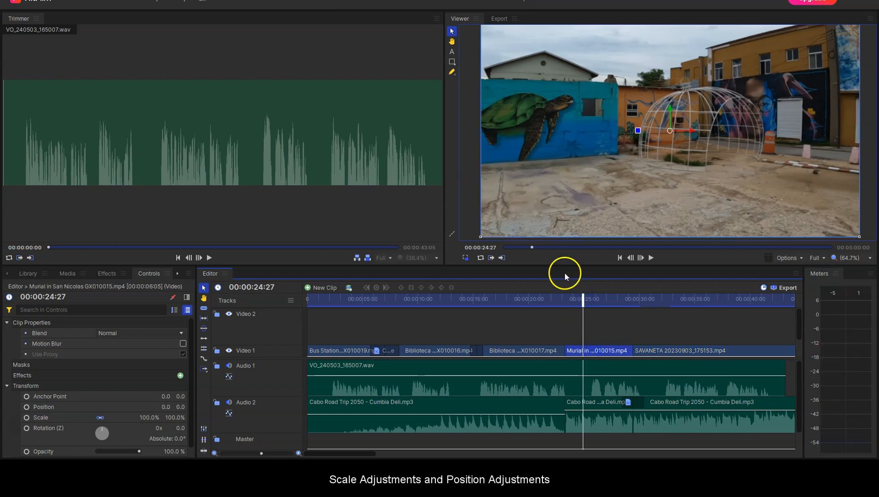
drag(583, 299, 677, 290)
click(692, 349)
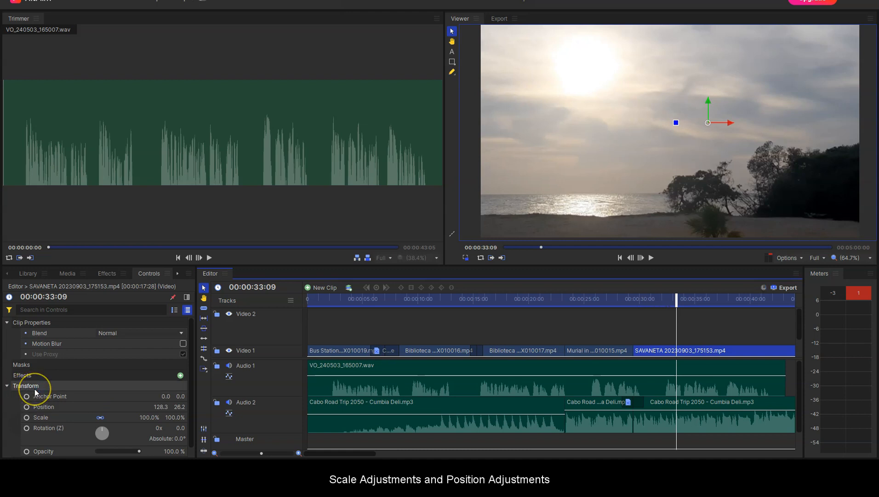
Reduce the SAVANETA clip's scale to 51.0% and fit the viewer to the frame.
click(79, 417)
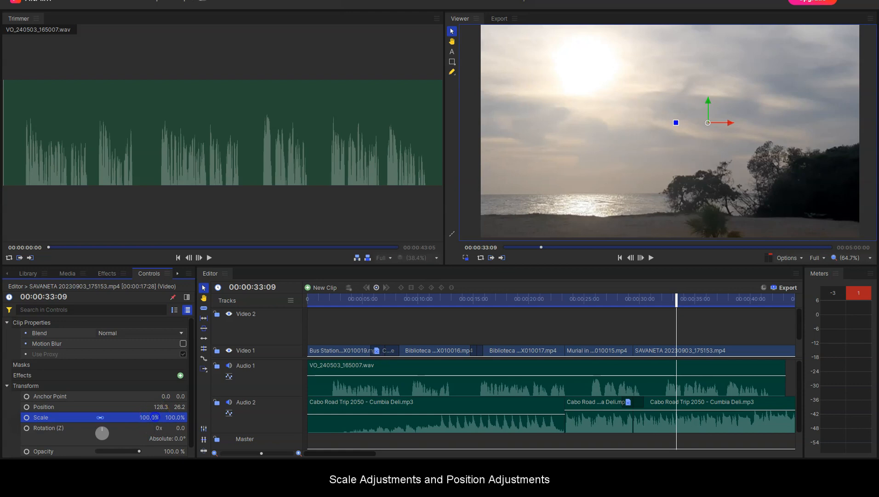
drag(156, 417, 153, 417)
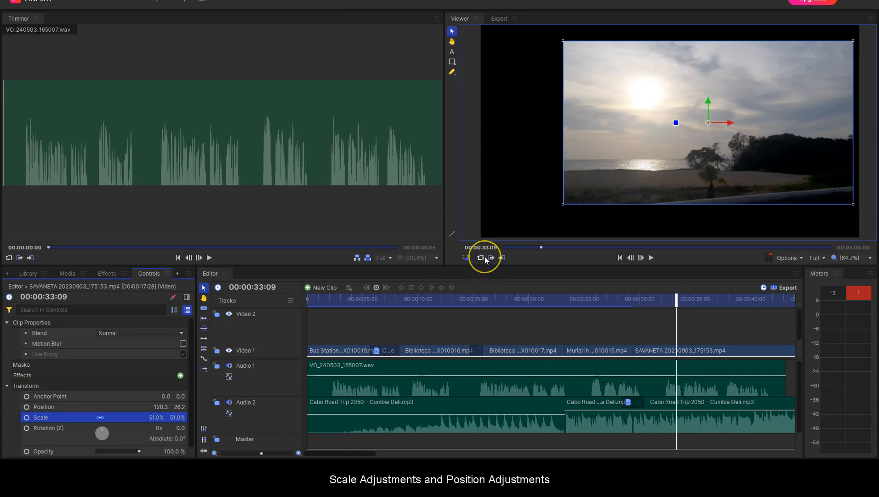
scroll(507, 196, down, 6)
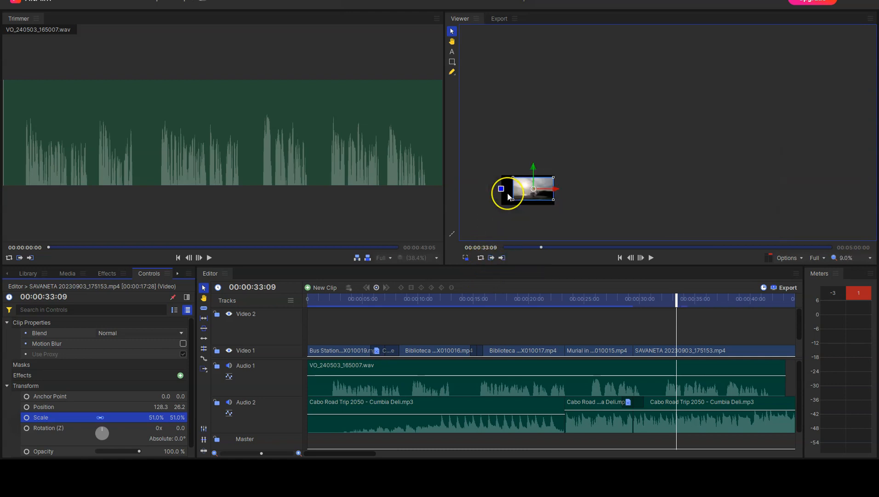
scroll(507, 196, up, 8)
scroll(508, 196, down, 4)
scroll(508, 196, up, 2)
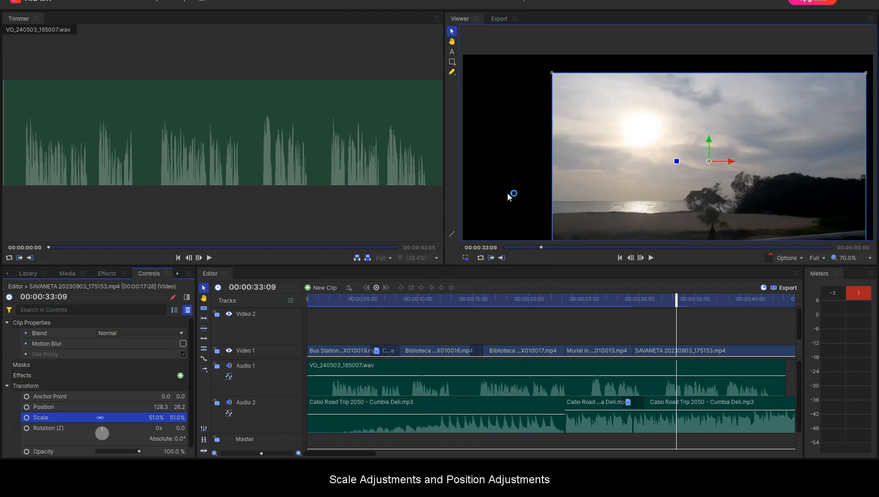
scroll(518, 186, up, 1)
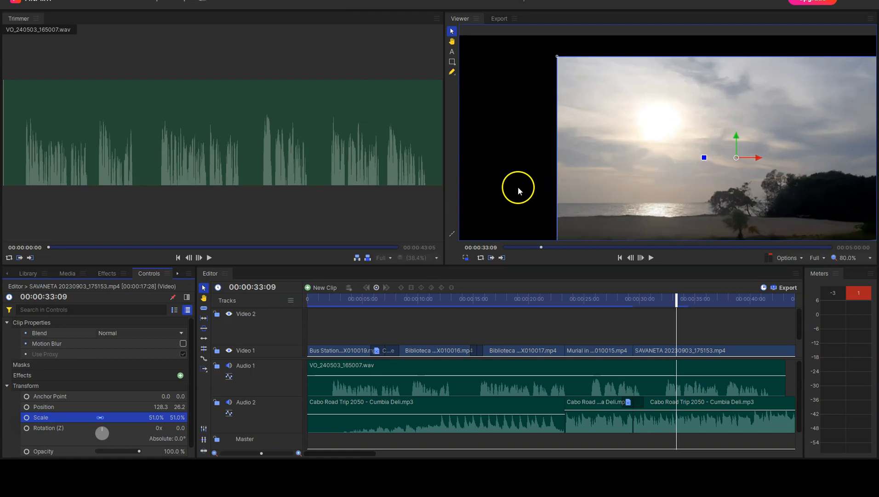
click(452, 43)
drag(511, 191, 517, 168)
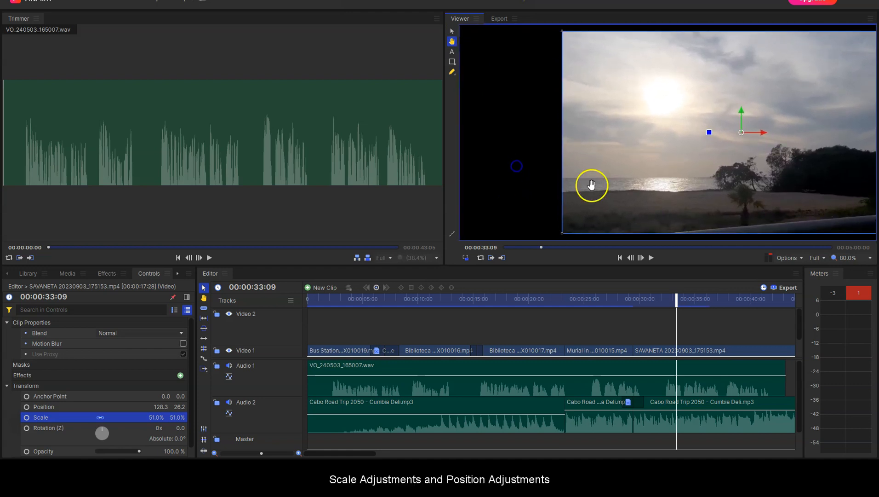
click(852, 260)
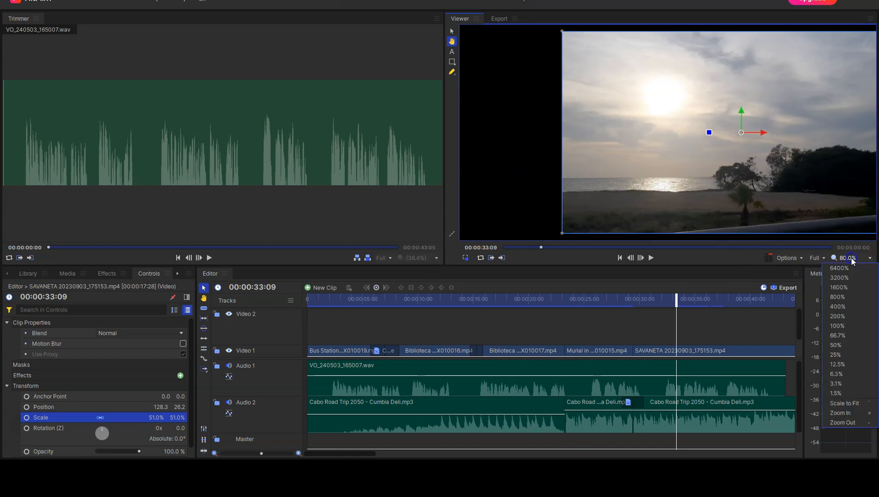
click(850, 407)
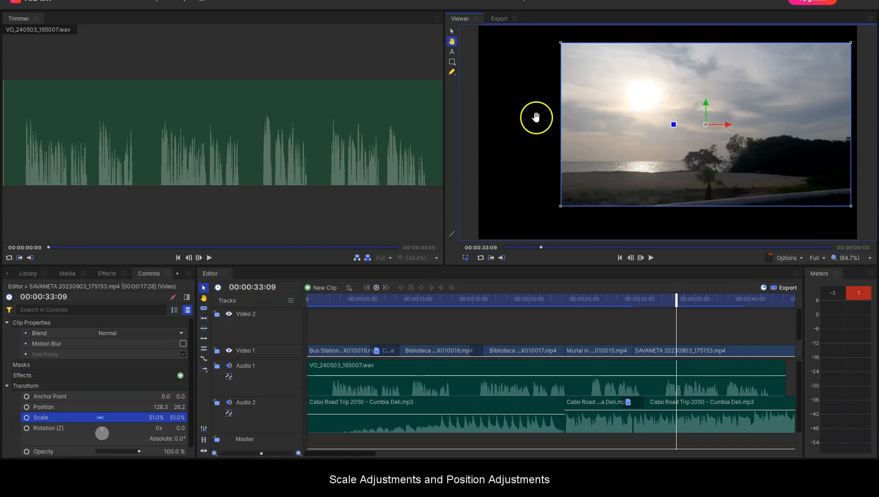
Move the SAVANETA clip and enlarge it by its corner handle to about 66% scale, filling the frame.
click(451, 32)
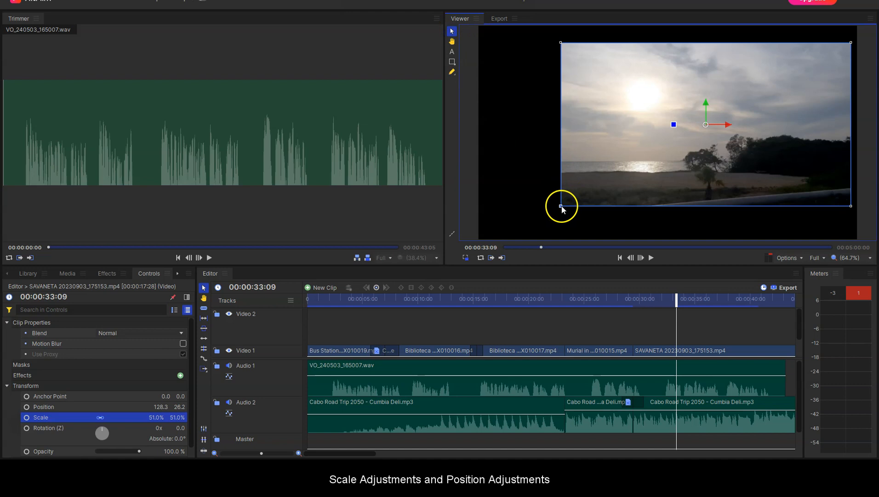
drag(573, 175, 543, 179)
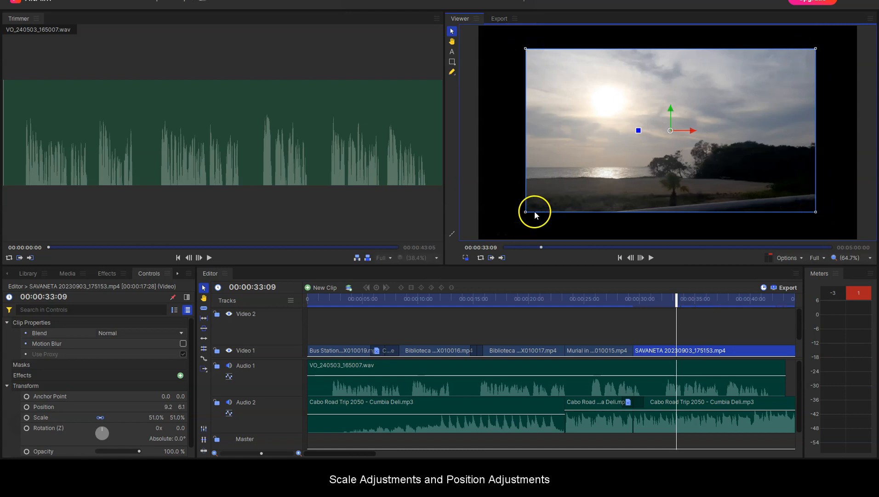
drag(526, 213, 487, 239)
drag(530, 191, 526, 193)
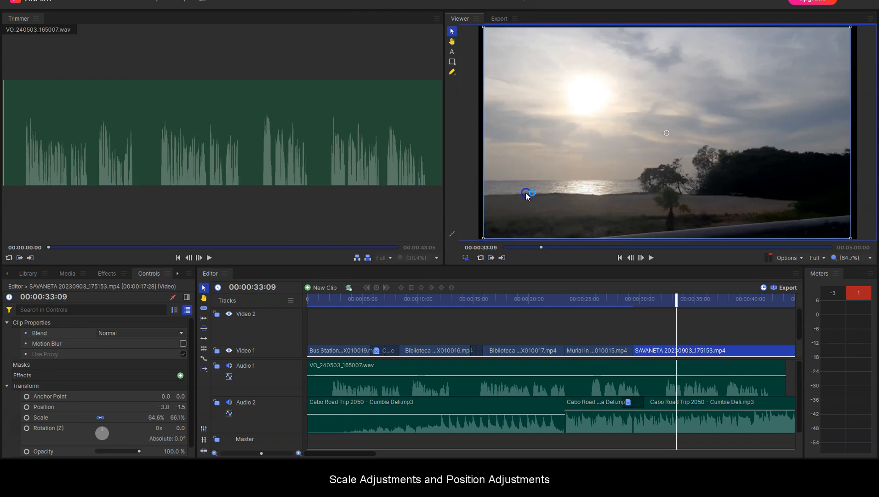
click(500, 229)
drag(483, 240, 480, 239)
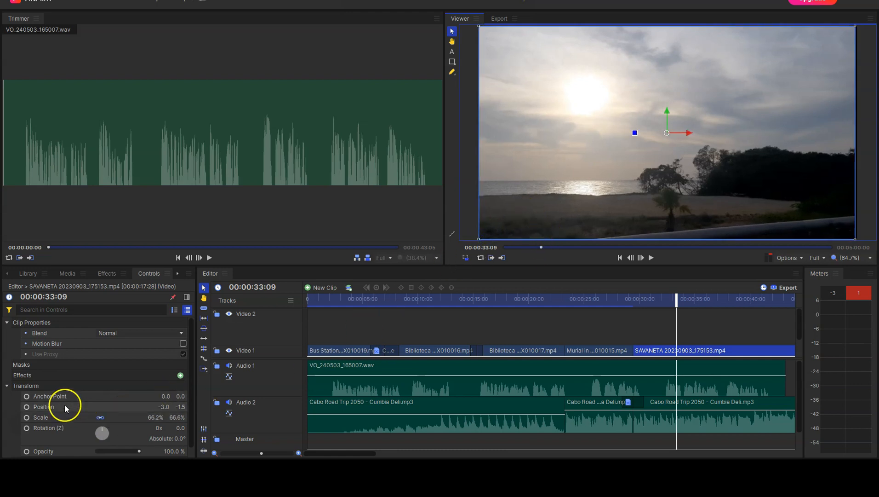
Fine-tune the clip's position to about -1.0, 0.0 using the Position value and the viewer.
mouse_move(165, 416)
mouse_down()
mouse_move(152, 417)
mouse_move(164, 417)
mouse_up()
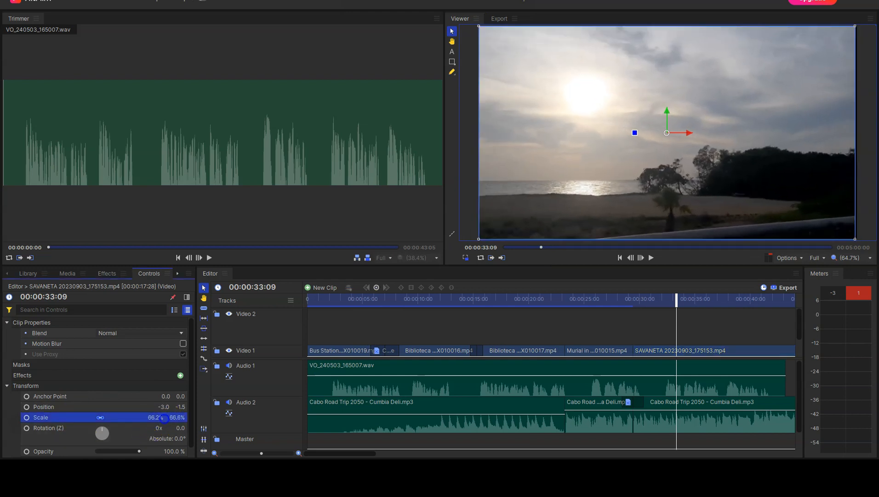
click(70, 406)
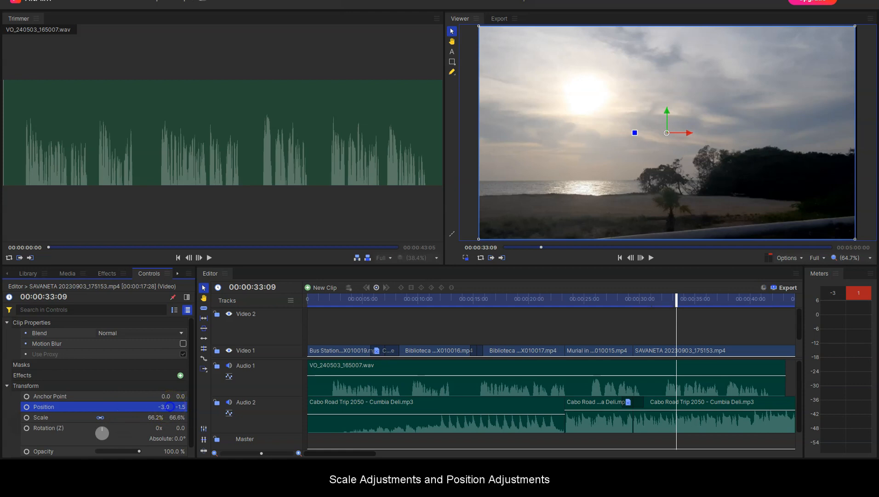
mouse_move(170, 407)
mouse_down()
mouse_move(159, 406)
mouse_move(170, 407)
mouse_up()
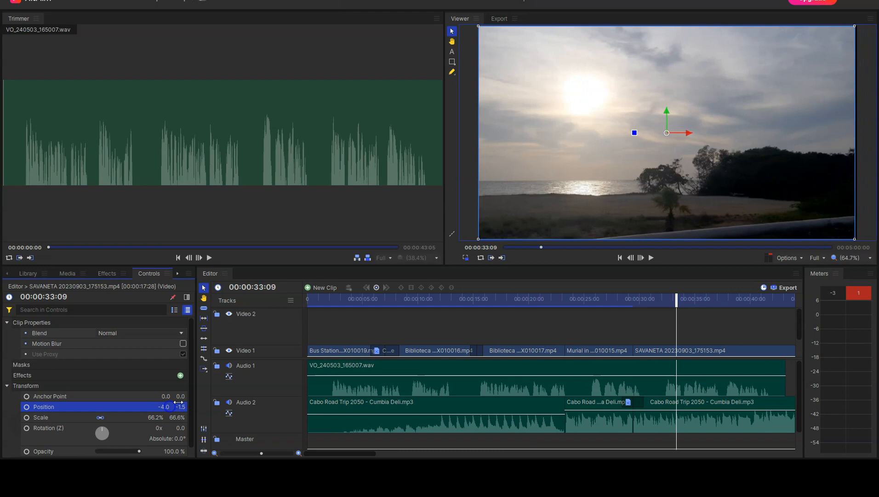
mouse_move(568, 157)
mouse_down()
mouse_move(585, 157)
mouse_move(559, 152)
mouse_move(607, 155)
mouse_move(555, 155)
mouse_move(570, 153)
mouse_up()
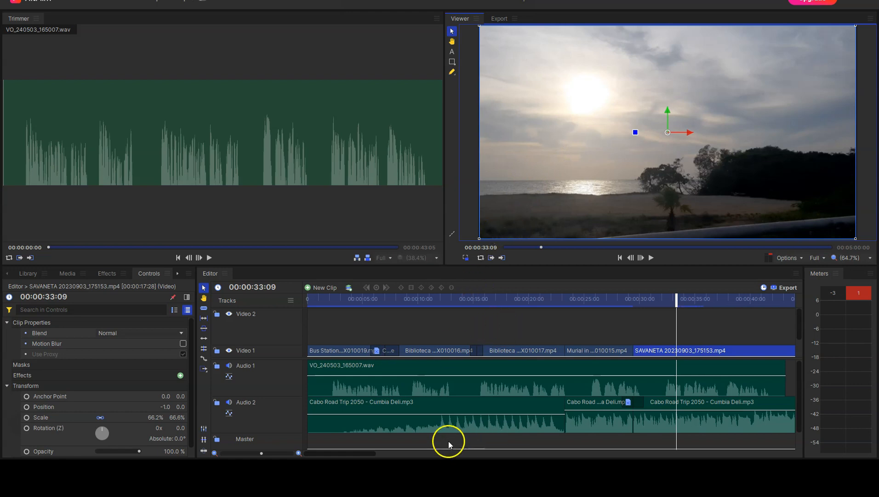
Deselect the clip and restore the program window to a smaller size.
mouse_move(380, 469)
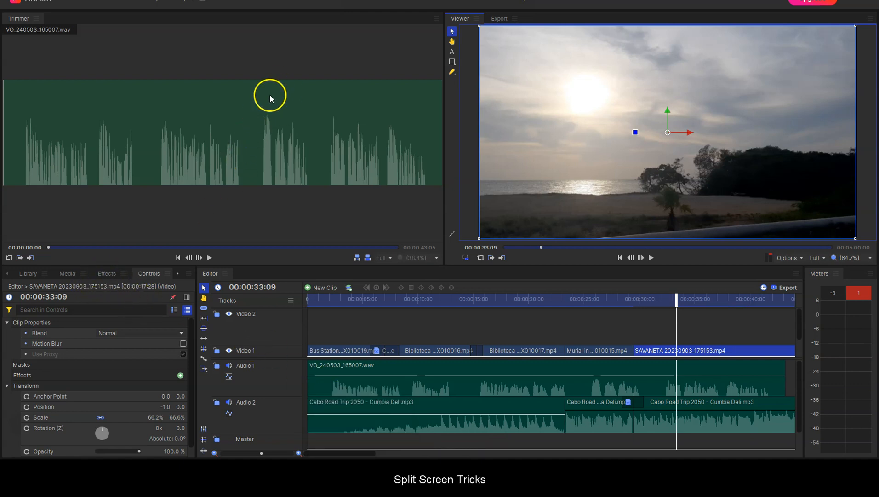
click(591, 318)
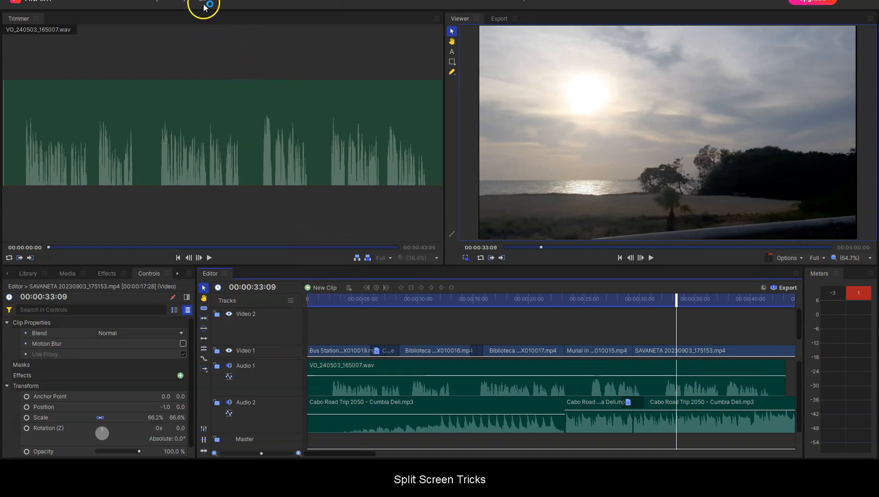
click(241, 34)
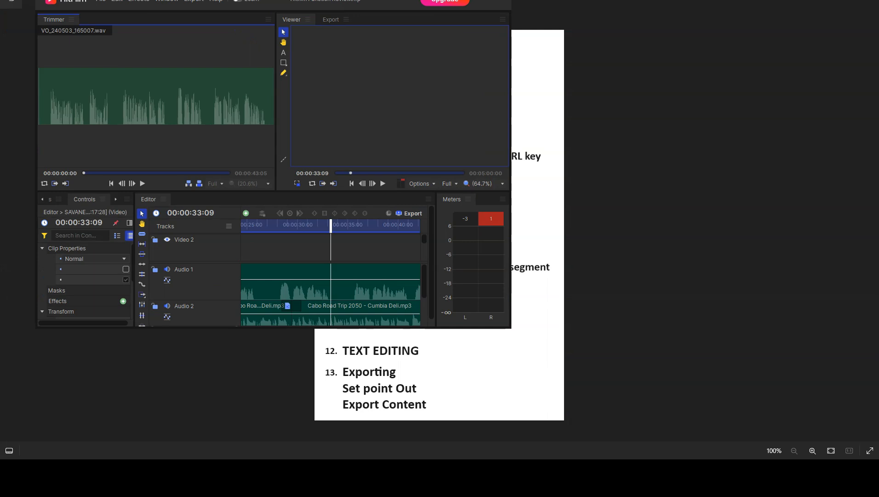
drag(225, 2, 243, 49)
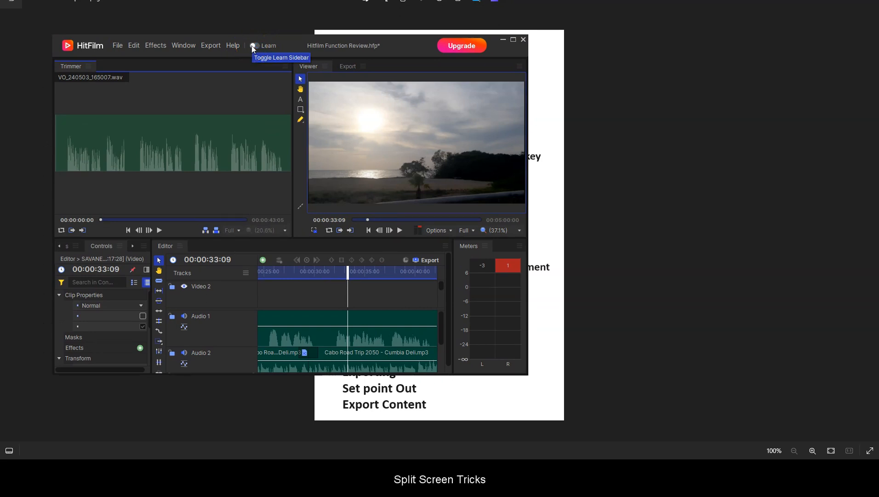
Open the Learn sidebar and browse the available HitFilm tutorials.
click(253, 45)
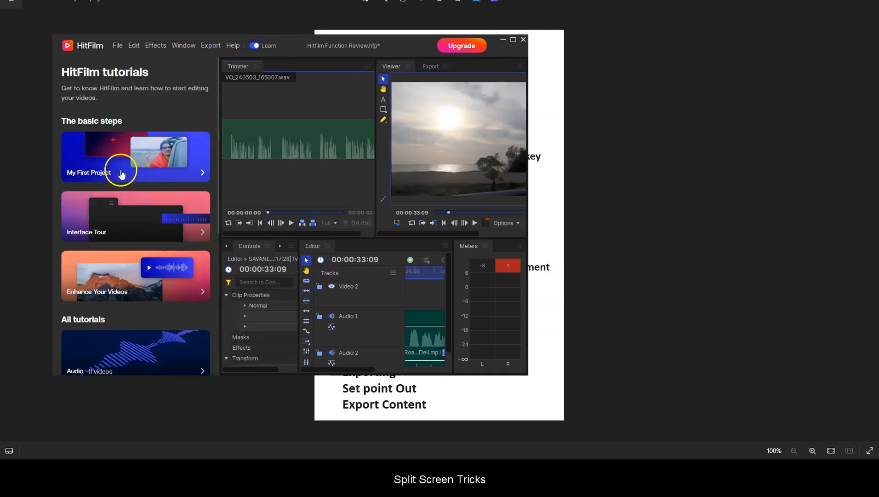
scroll(153, 298, down, 5)
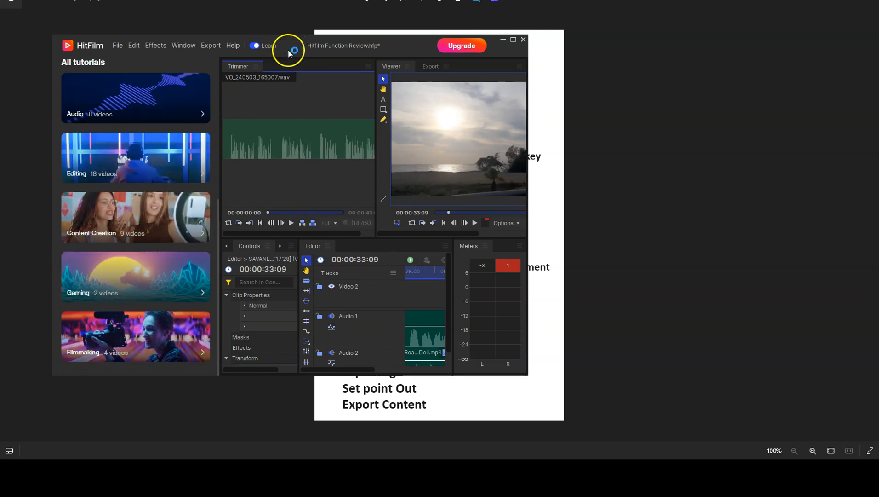
Close the Learn sidebar and maximize the HitFilm window.
click(254, 46)
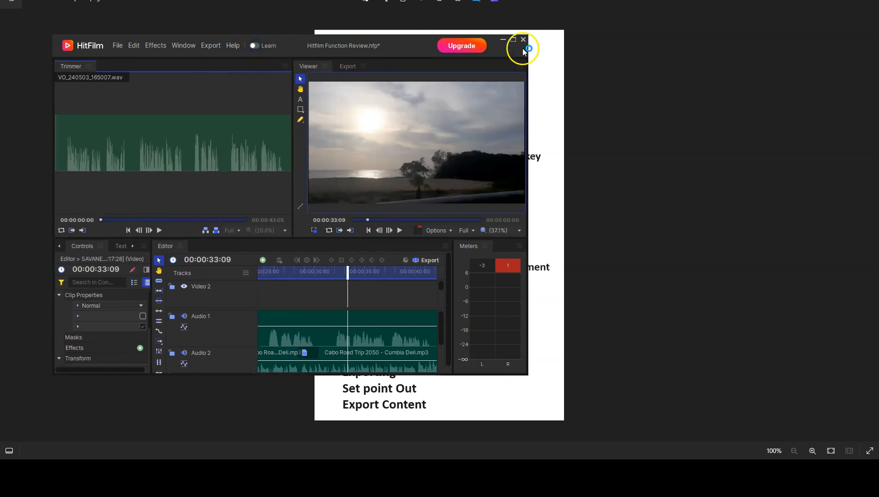
click(514, 41)
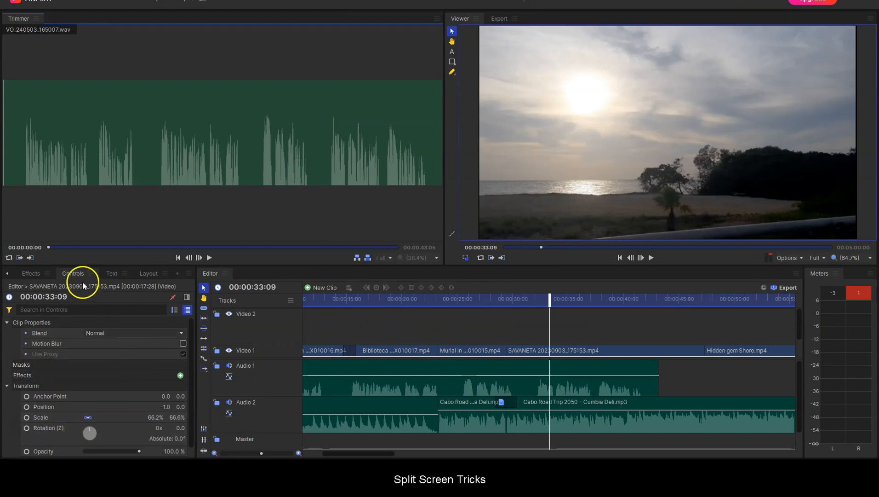
Switch the lower-left panel through its tabs to show the project Media panel.
click(28, 273)
click(6, 274)
click(5, 274)
click(25, 276)
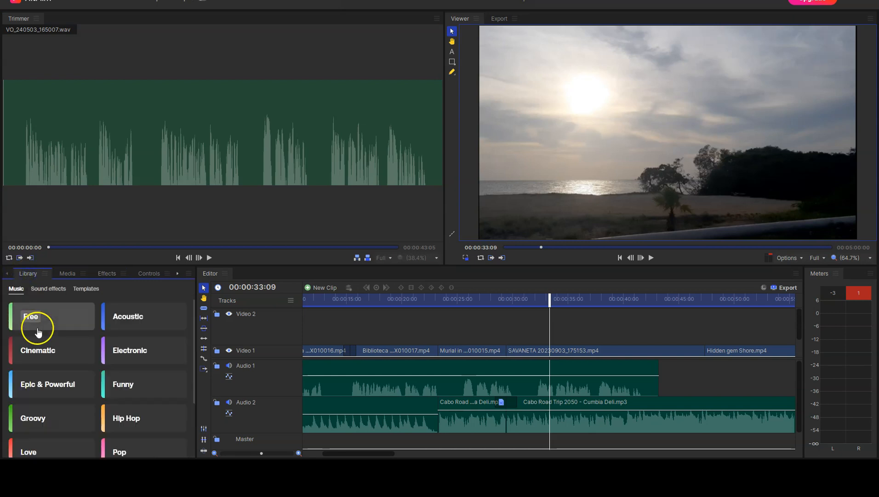
click(64, 273)
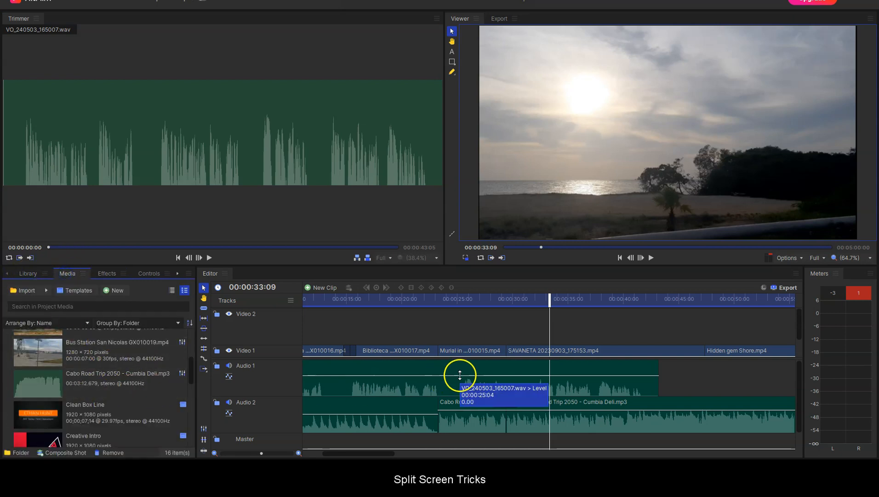
Delete the upper video track, then insert a new empty video track above Video 1.
drag(385, 456, 358, 453)
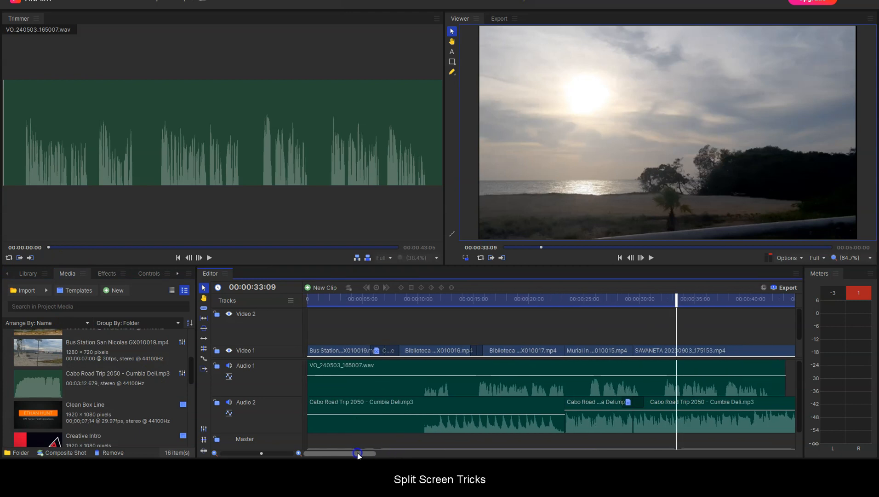
scroll(452, 347, down, 2)
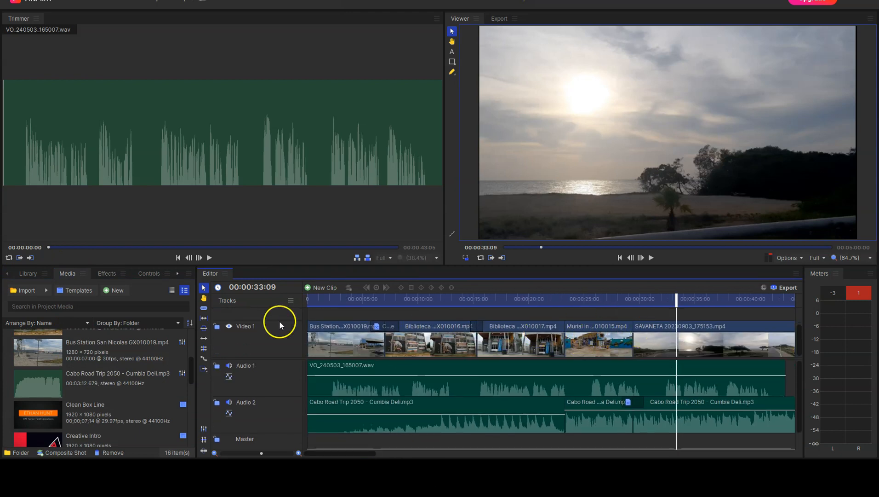
scroll(267, 326, up, 2)
scroll(260, 331, down, 1)
right_click(264, 313)
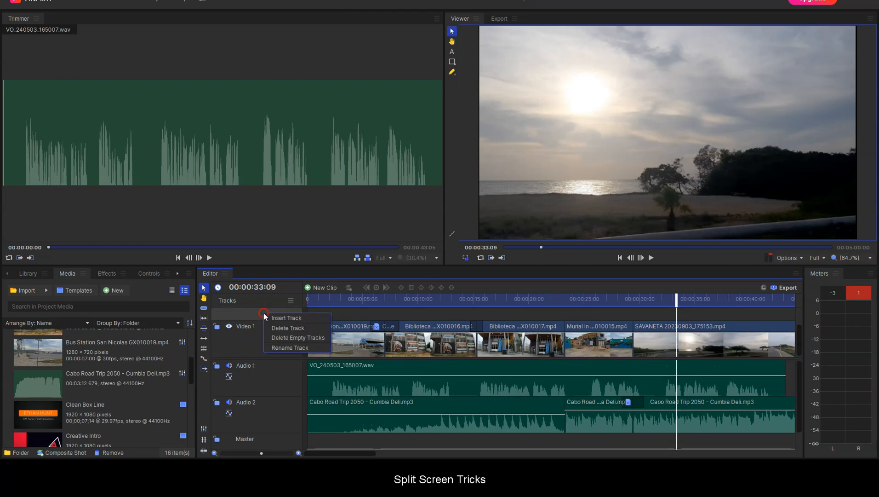
click(289, 327)
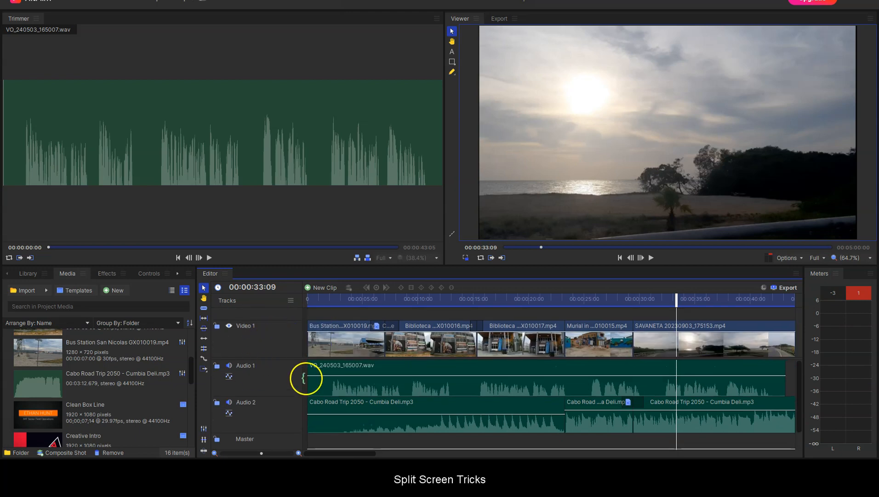
right_click(261, 308)
click(276, 317)
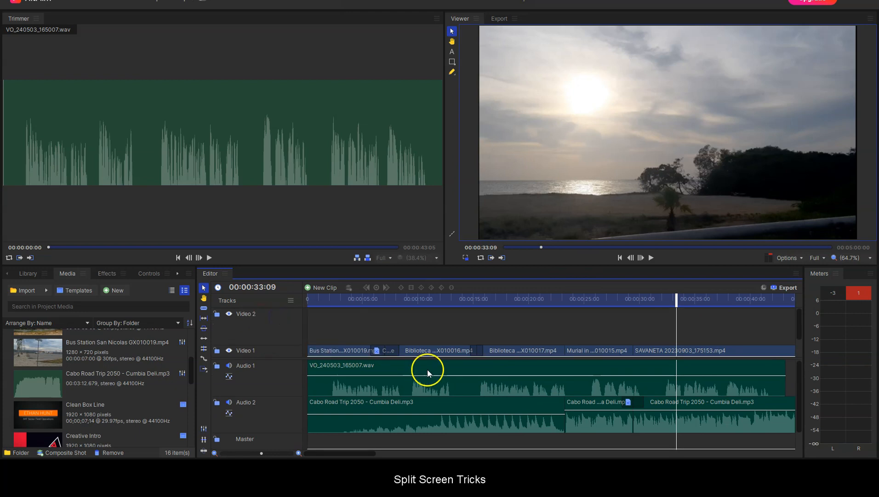
Add beachshore_-_1253 (Original).mp4 to the Video 2 track above the SAVANETA clip.
click(664, 349)
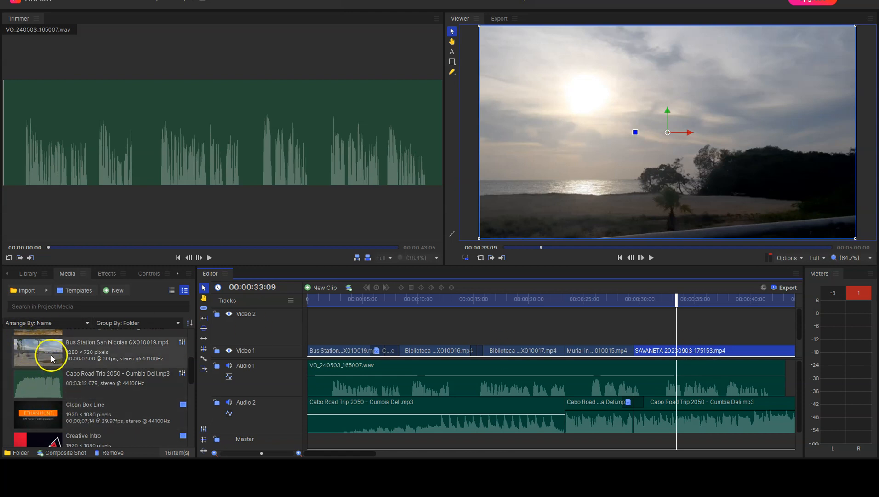
scroll(46, 405, down, 5)
click(47, 418)
scroll(46, 404, up, 10)
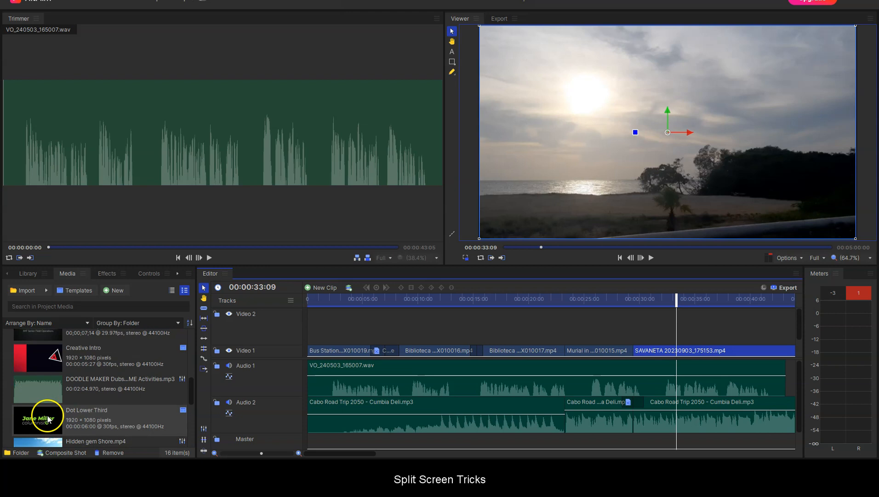
click(46, 371)
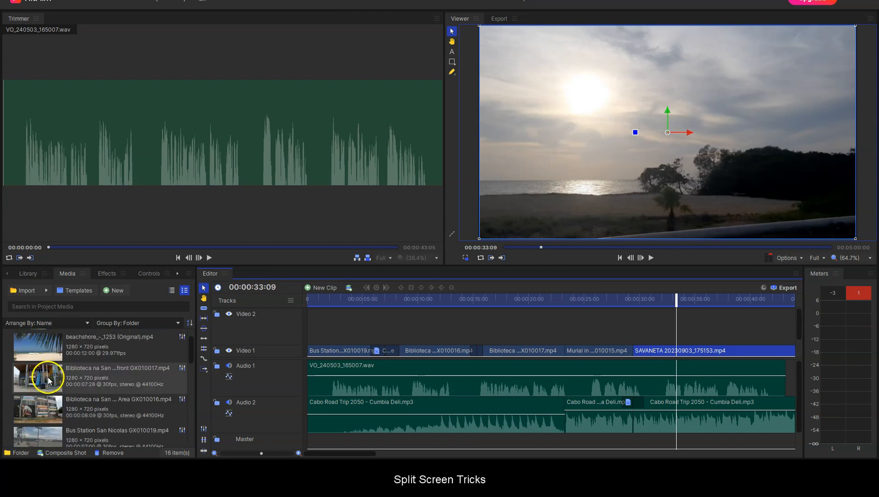
click(51, 351)
drag(50, 351, 635, 333)
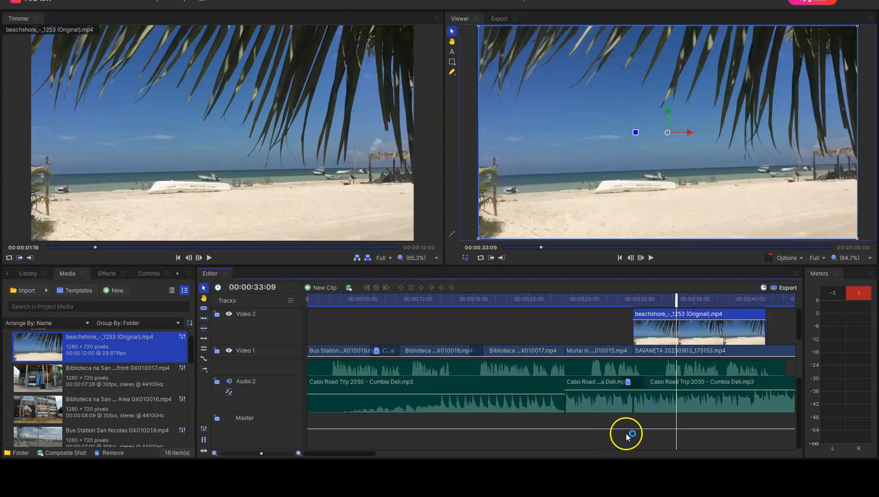
Use the Slice tool to split the SAVANETA clip where the beachshore clip ends.
scroll(602, 350, down, 2)
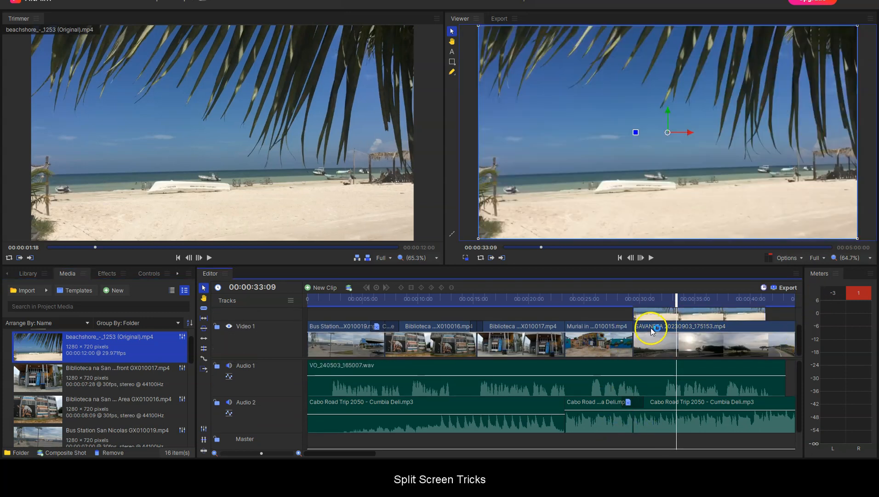
click(705, 343)
click(747, 313)
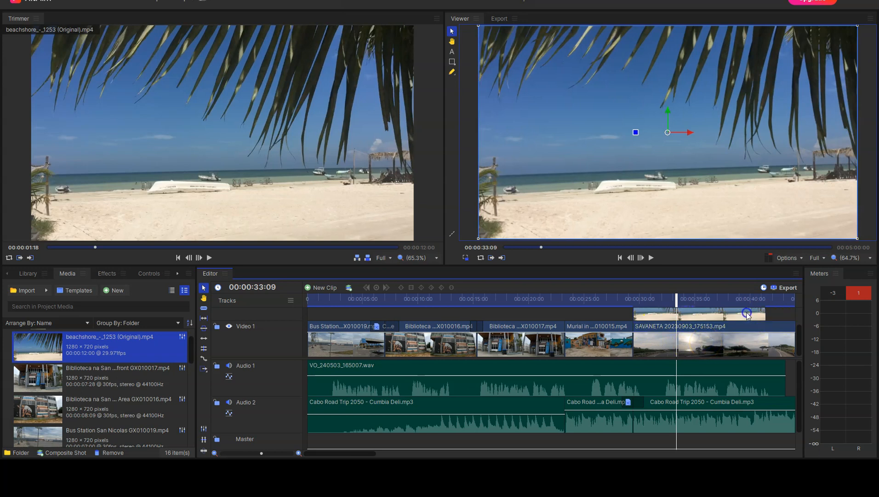
click(705, 344)
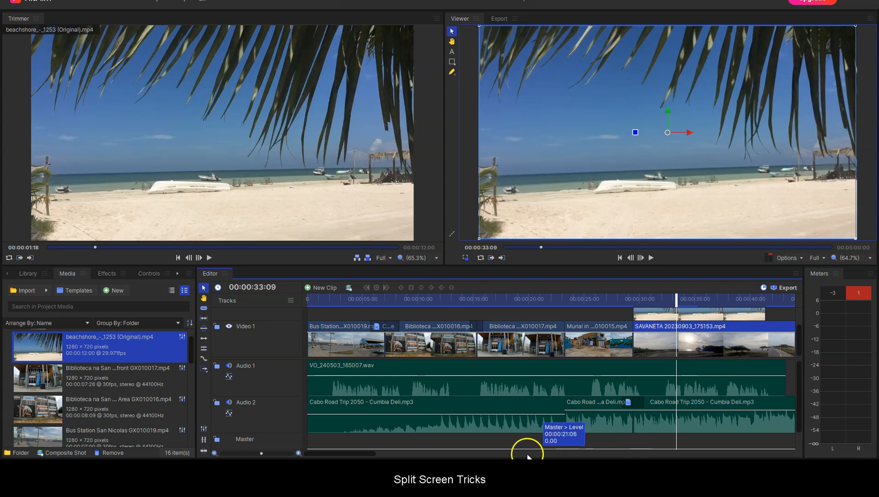
drag(350, 453, 388, 456)
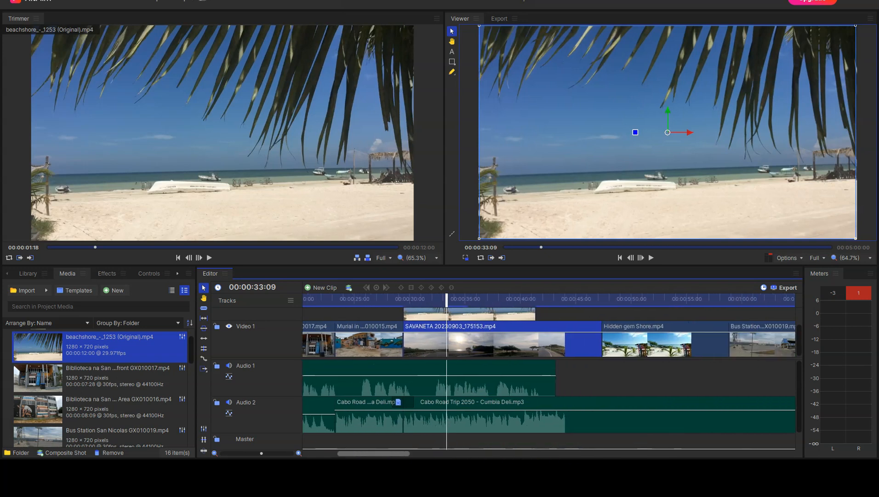
scroll(509, 344, up, 1)
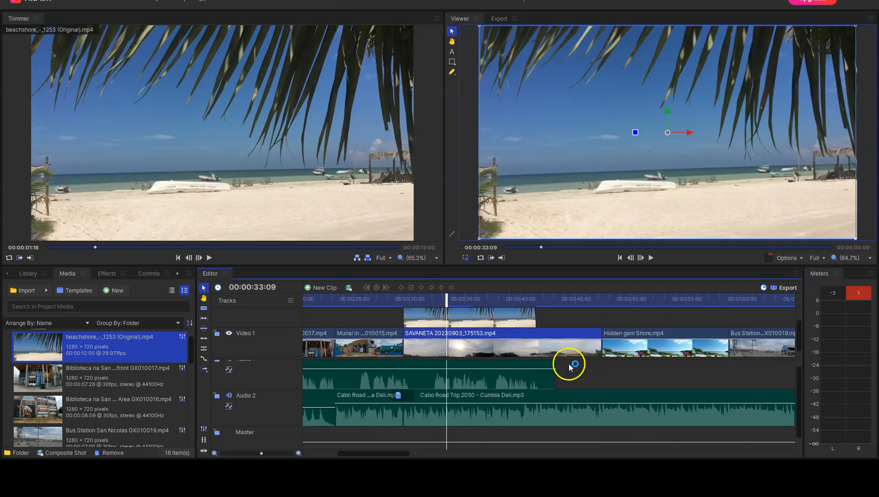
scroll(548, 350, up, 1)
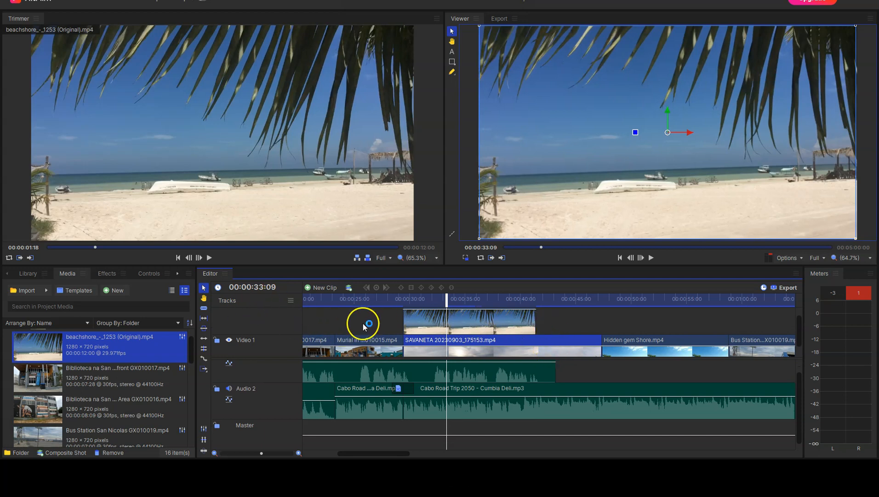
click(204, 308)
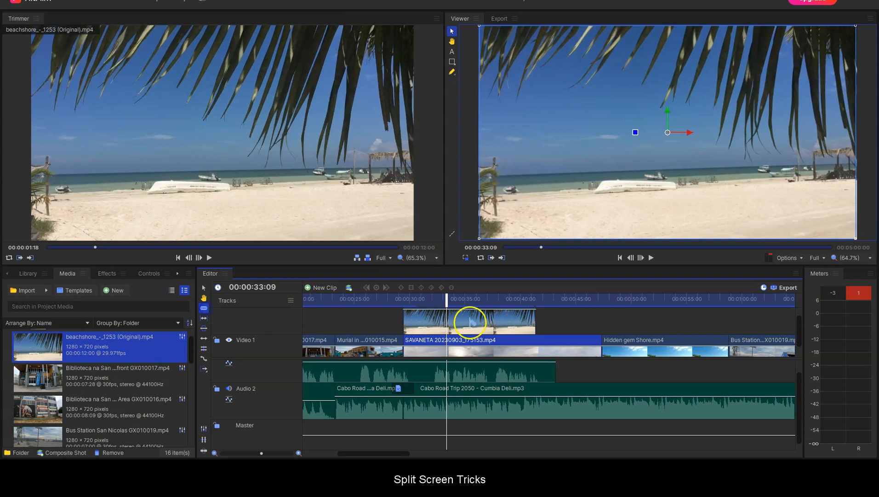
click(537, 341)
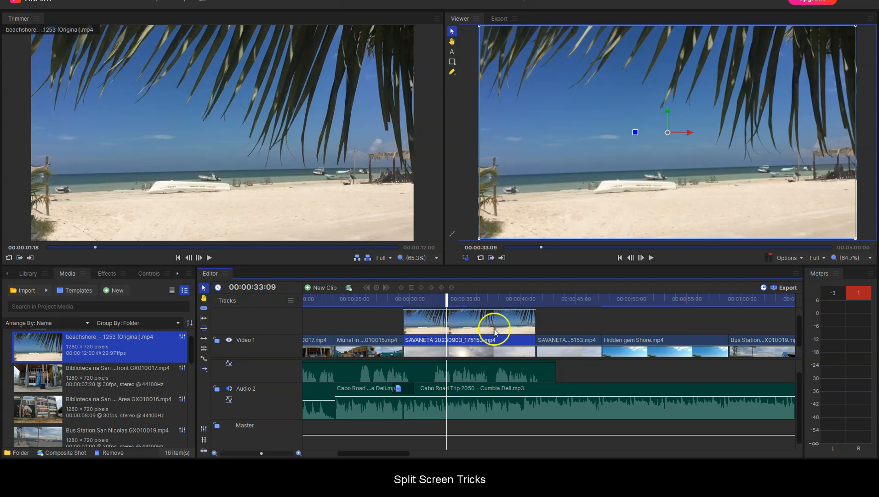
Shrink the beachshore clip in the viewer and move it to the right side of the frame.
scroll(494, 331, down, 2)
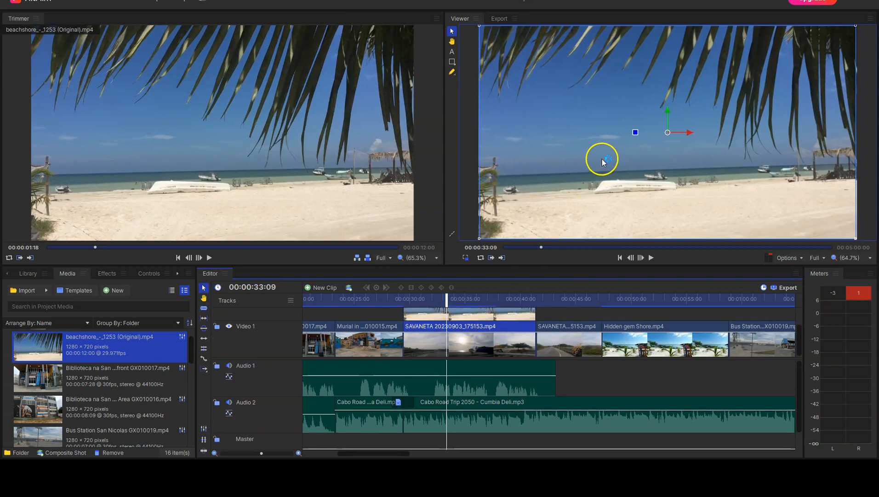
drag(479, 240, 579, 241)
mouse_move(689, 196)
mouse_down()
mouse_move(738, 196)
mouse_move(659, 192)
mouse_move(670, 197)
mouse_move(691, 161)
mouse_move(668, 183)
mouse_move(679, 190)
mouse_up()
click(602, 227)
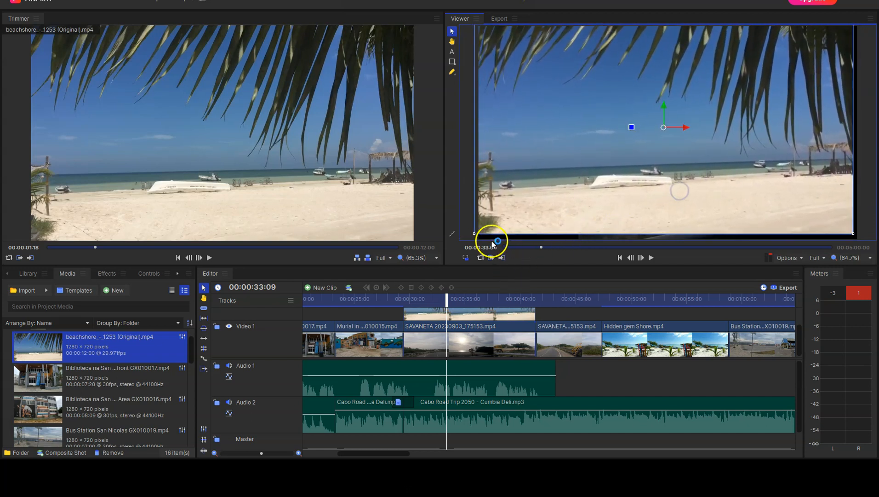
drag(475, 236, 594, 217)
drag(681, 180, 793, 178)
click(612, 197)
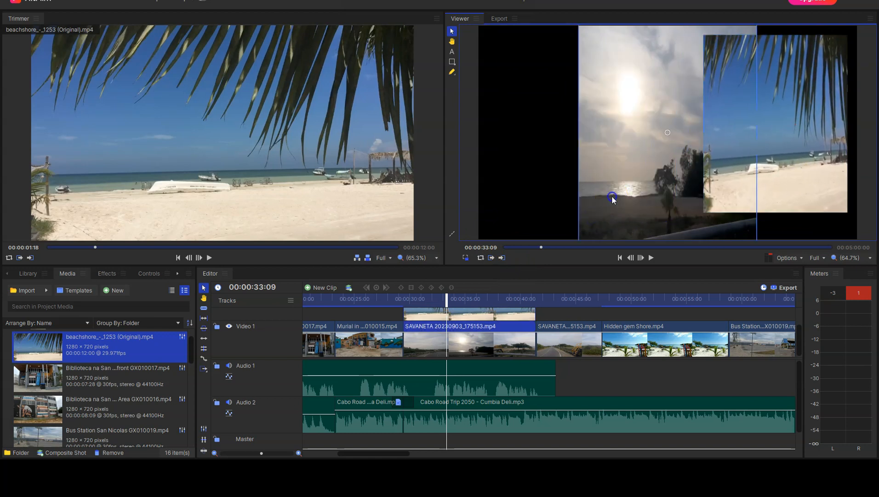
Move the SAVANETA clip to the left half of the frame.
click(460, 344)
drag(689, 158, 556, 188)
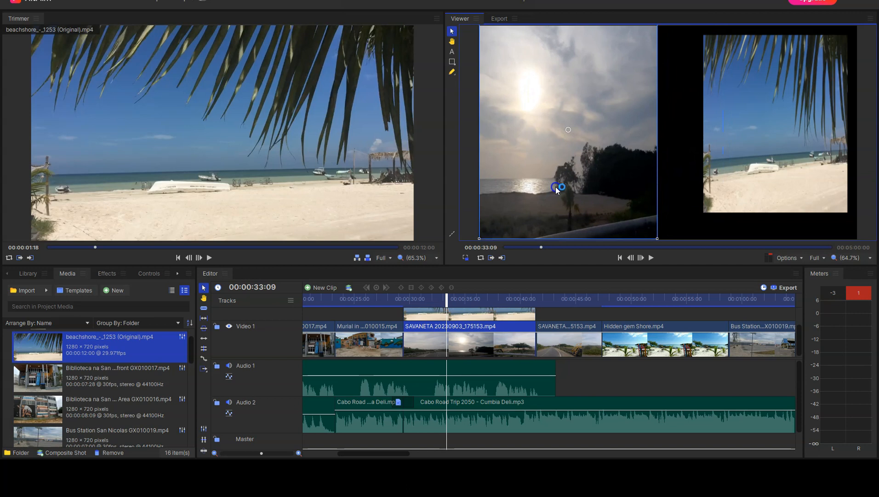
mouse_move(658, 239)
mouse_down()
mouse_move(627, 217)
mouse_move(649, 239)
mouse_up()
Enlarge and reposition the beachshore clip so it fills the right half of the frame.
click(761, 188)
drag(761, 189, 742, 194)
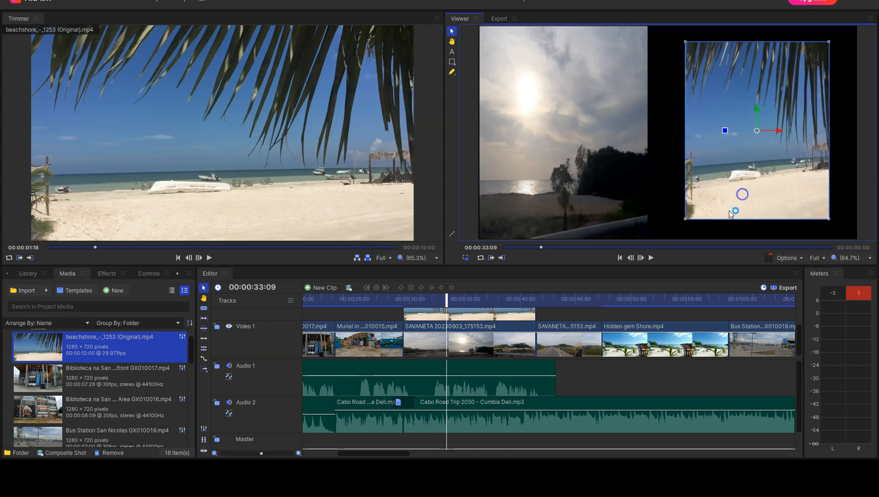
drag(687, 221, 660, 234)
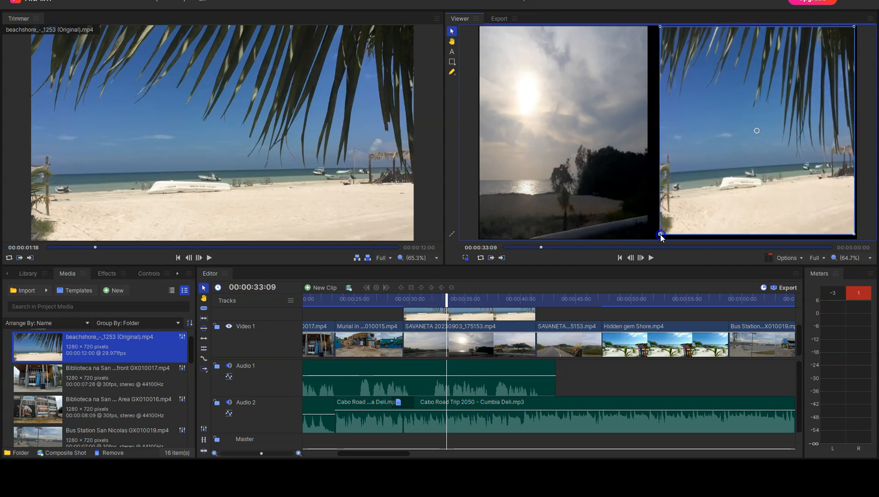
Adjust the SAVANETA clip's corner so it meets the beachshore clip at the frame's centre.
click(646, 232)
drag(649, 239, 645, 217)
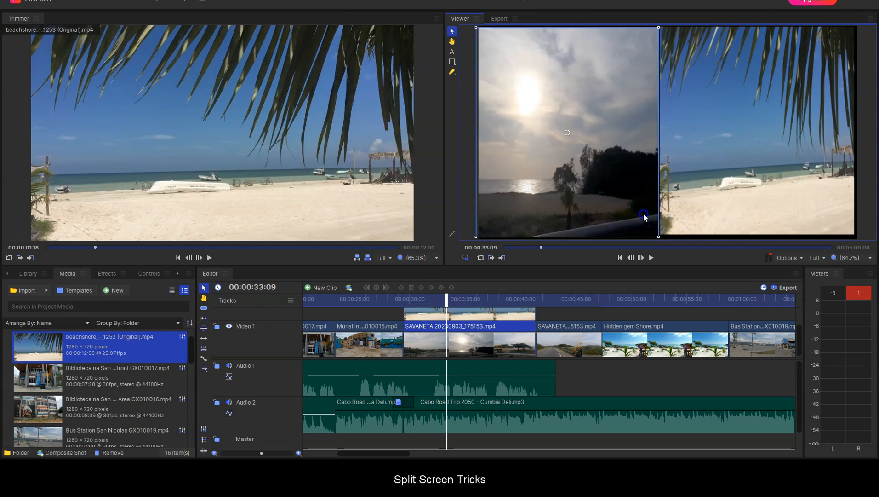
click(735, 191)
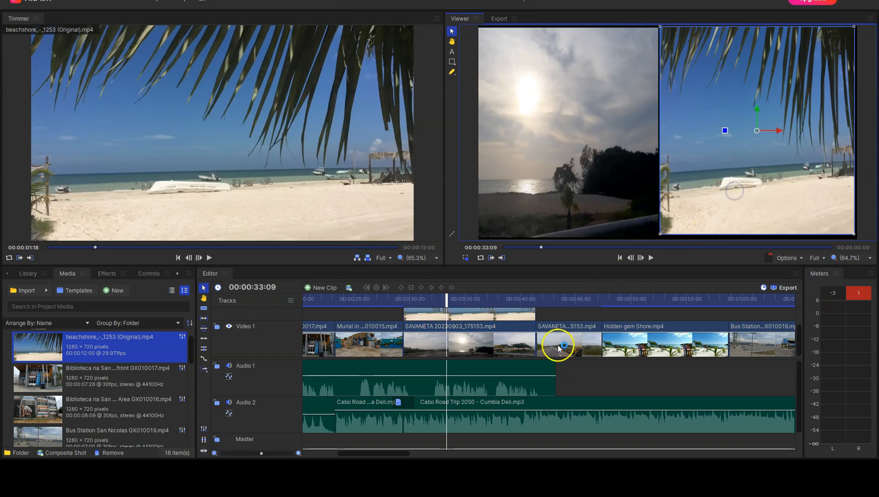
Play back the split-screen section from before the clips and pause it.
drag(447, 299, 392, 303)
click(651, 257)
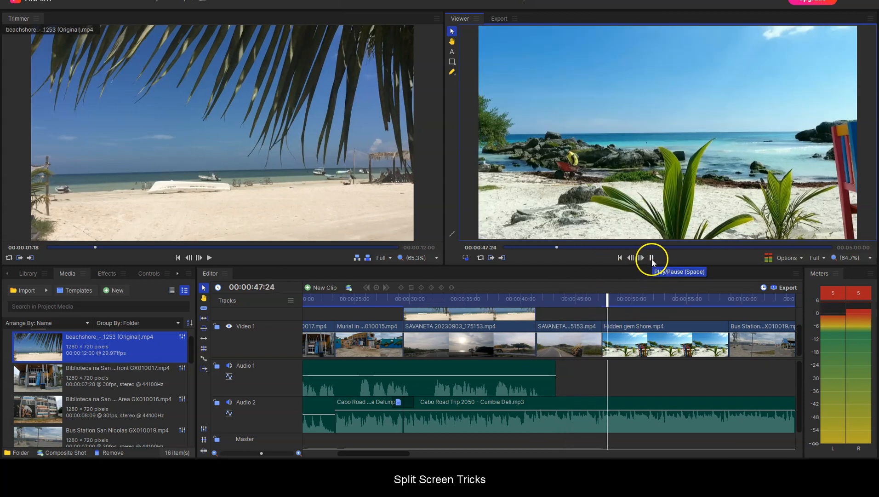
click(652, 258)
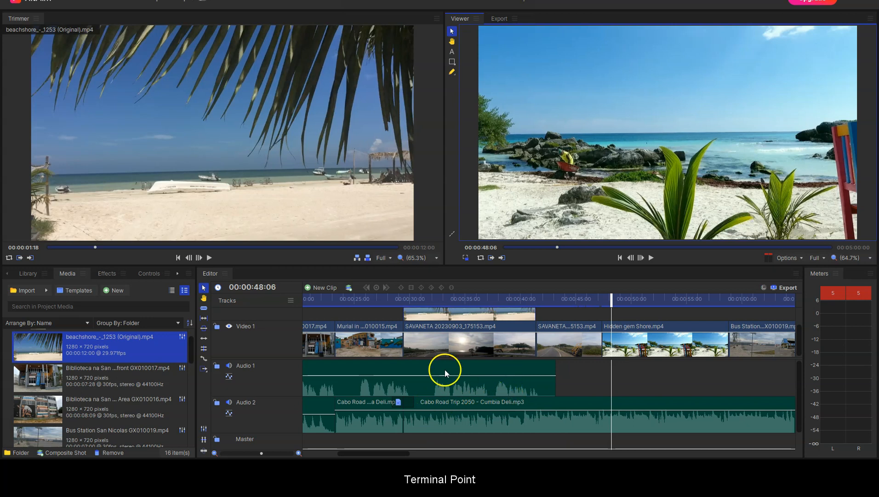
Add level keyframes to the Cabo Road Trip 2050 - Cumbia Deli.mp3 clip between about 33 and 36 seconds.
click(435, 409)
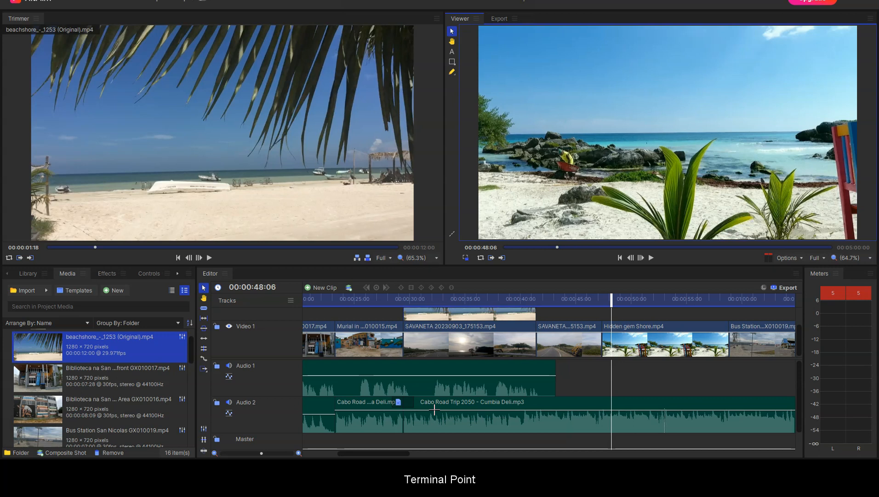
click(434, 409)
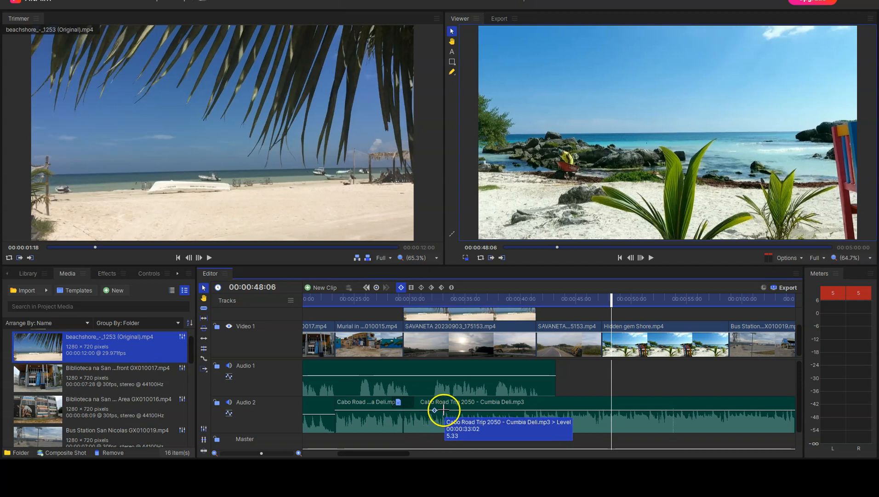
click(444, 409)
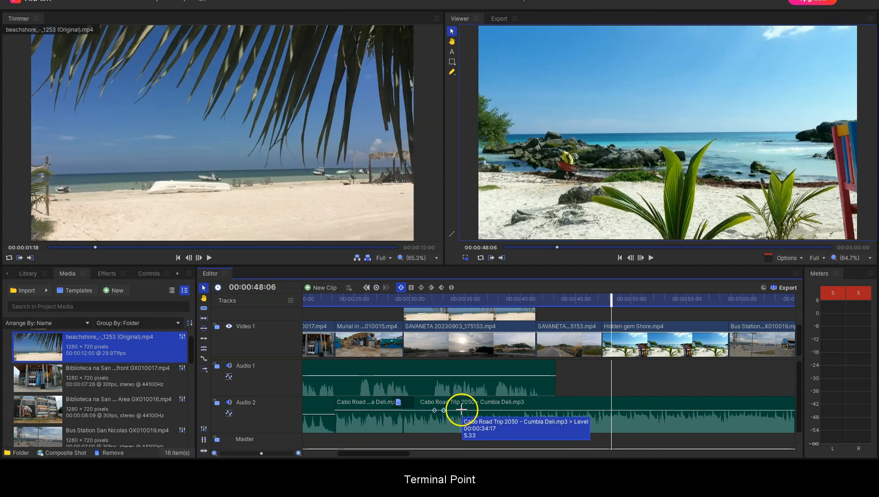
click(457, 409)
click(481, 410)
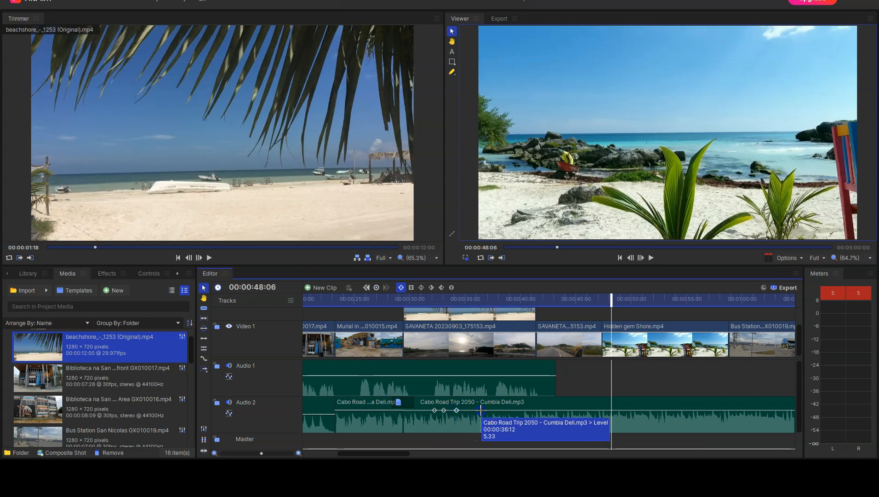
Add more level keyframes to the Cabo Road Trip 2050 - Cumbia Deli.mp3 clip around 38–40 seconds and raise the last one.
click(513, 410)
click(528, 410)
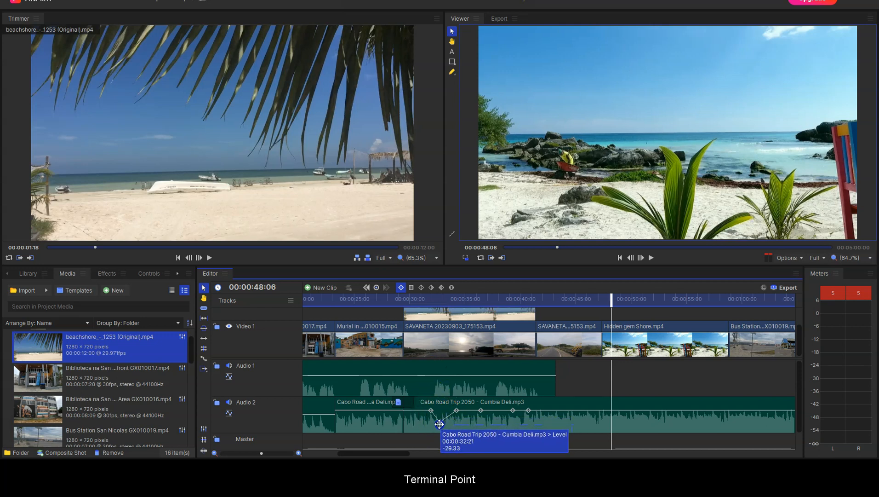
drag(437, 422, 542, 413)
Play back the music from about 31 seconds to hear the level changes, then pause.
drag(616, 299, 426, 330)
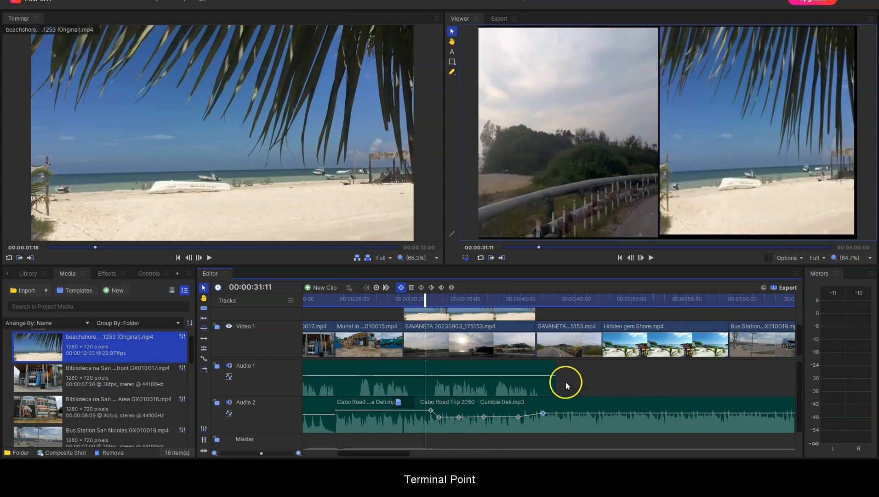
drag(499, 376, 497, 374)
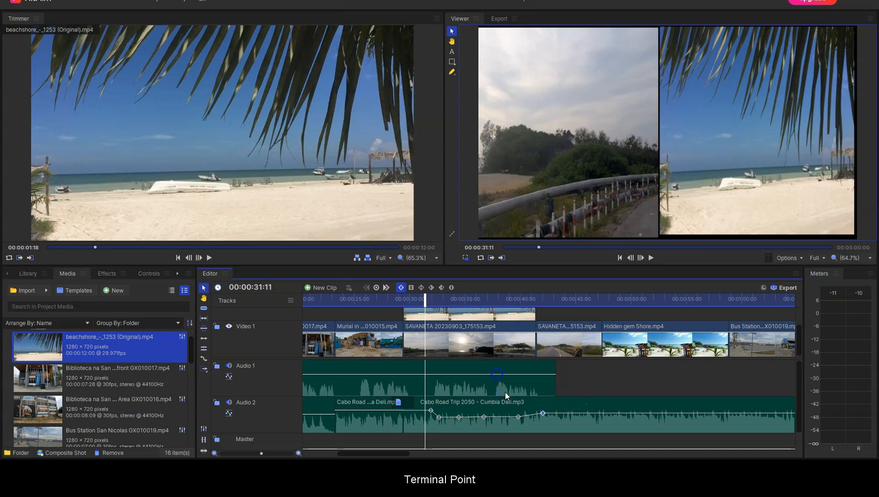
click(653, 256)
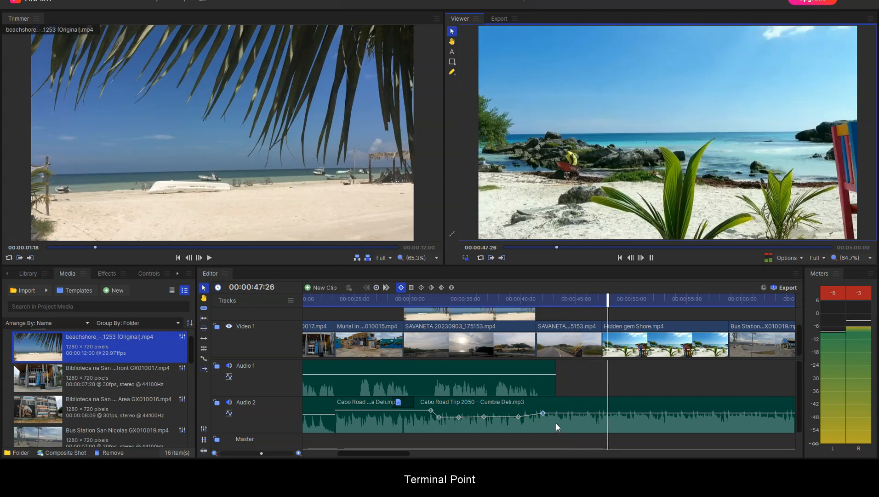
click(651, 258)
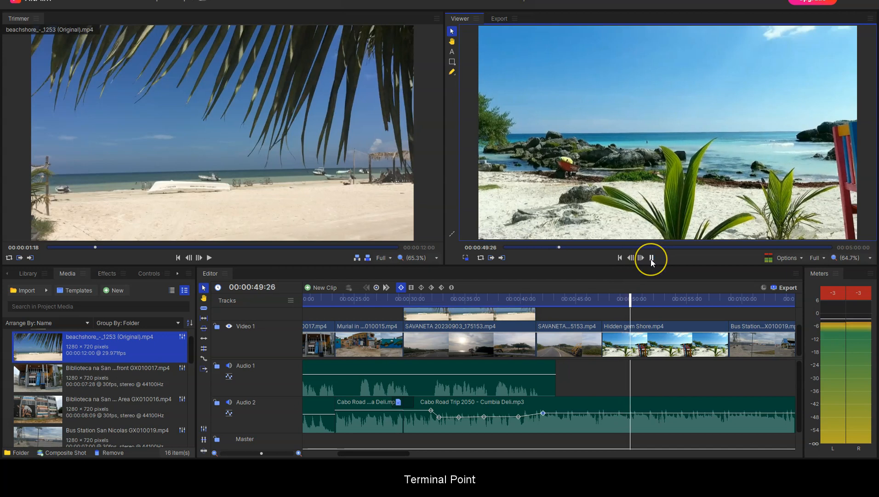
click(651, 259)
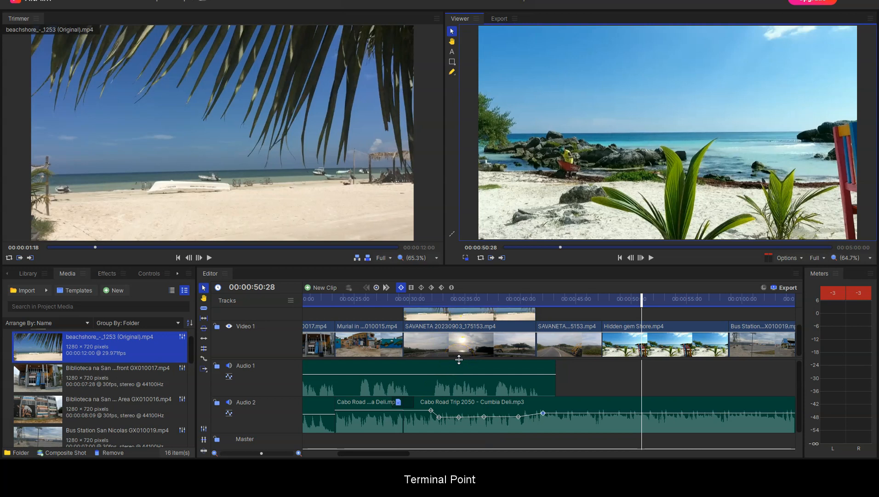
Open the Effects panel and scroll through the timeline tracks.
scroll(536, 347, up, 1)
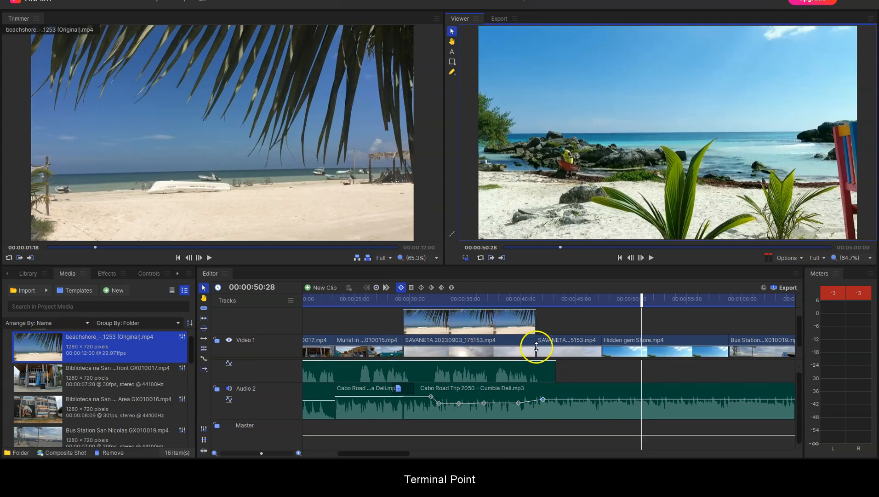
click(97, 273)
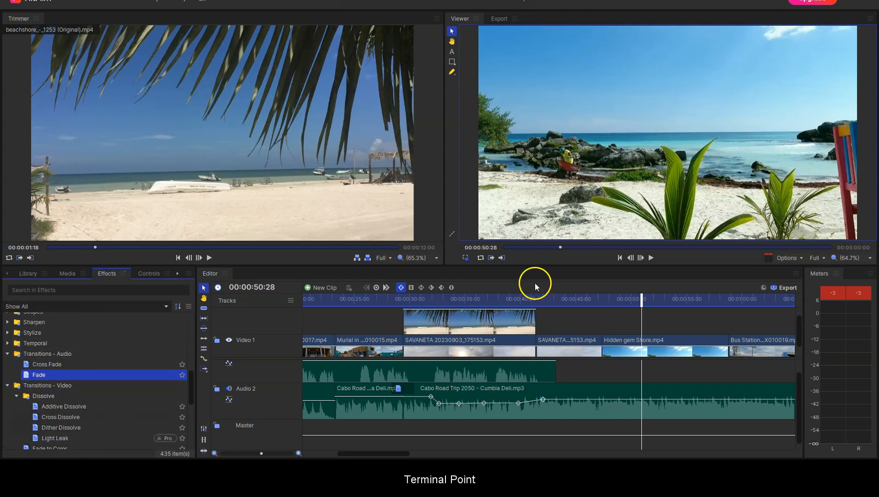
scroll(523, 329, down, 1)
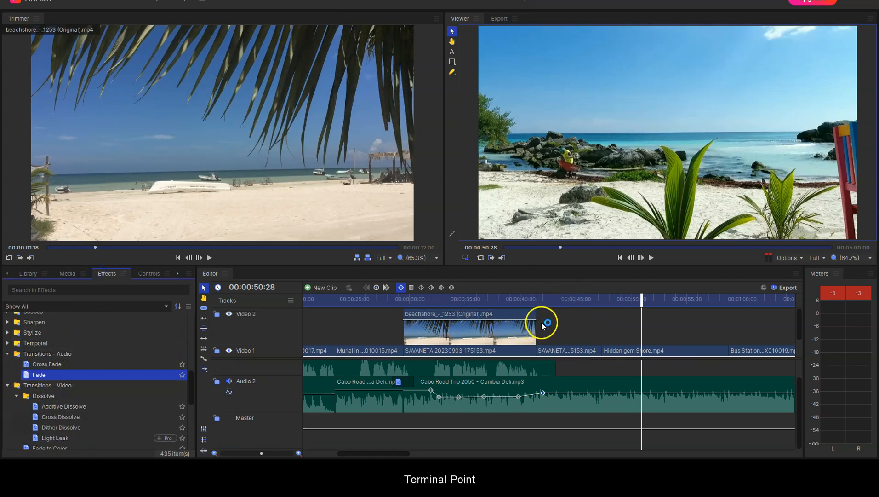
scroll(536, 337, down, 1)
scroll(536, 337, down, 1)
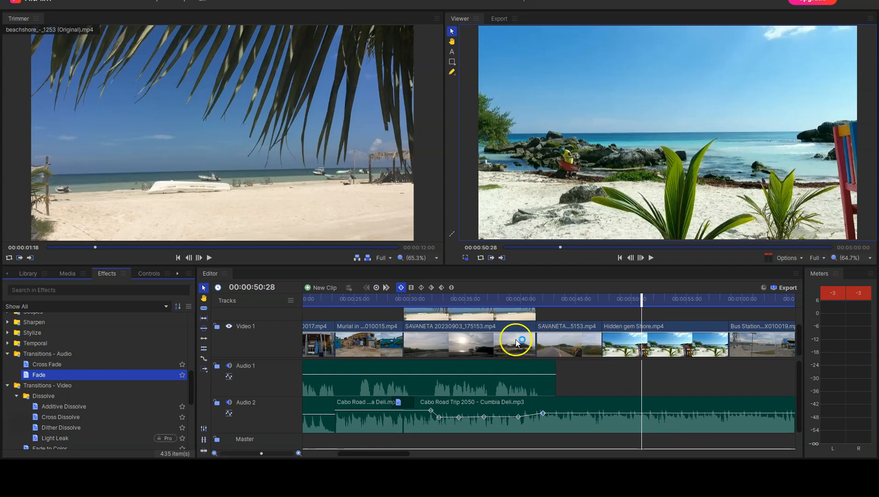
Add opacity keyframes near the end of the SAVANETA 20230903_175153.mp4 clip and lower the last one to fade it out.
mouse_move(534, 334)
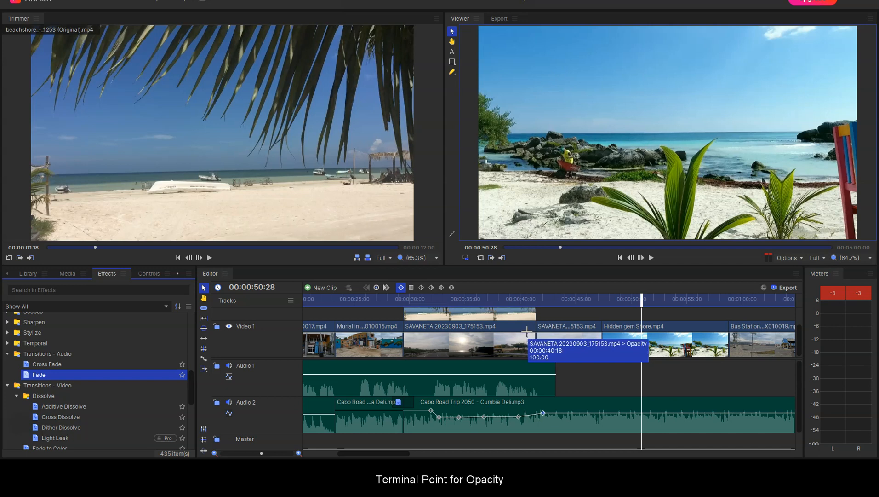
click(527, 331)
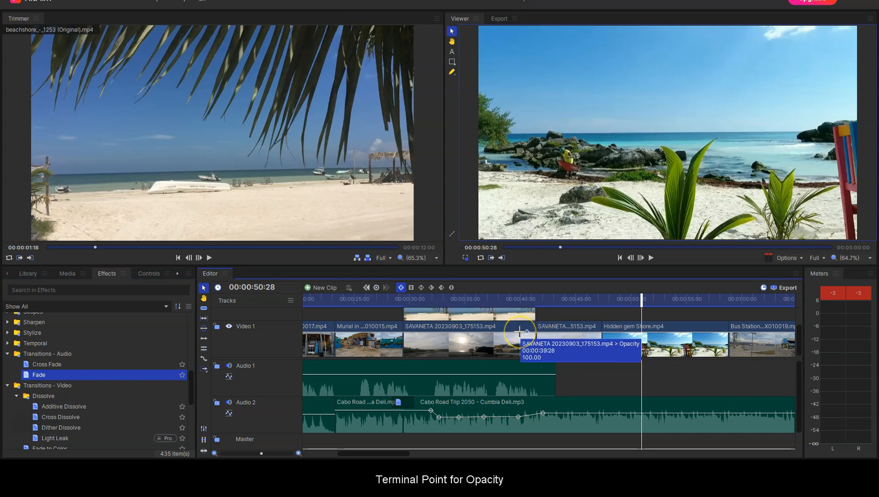
click(549, 331)
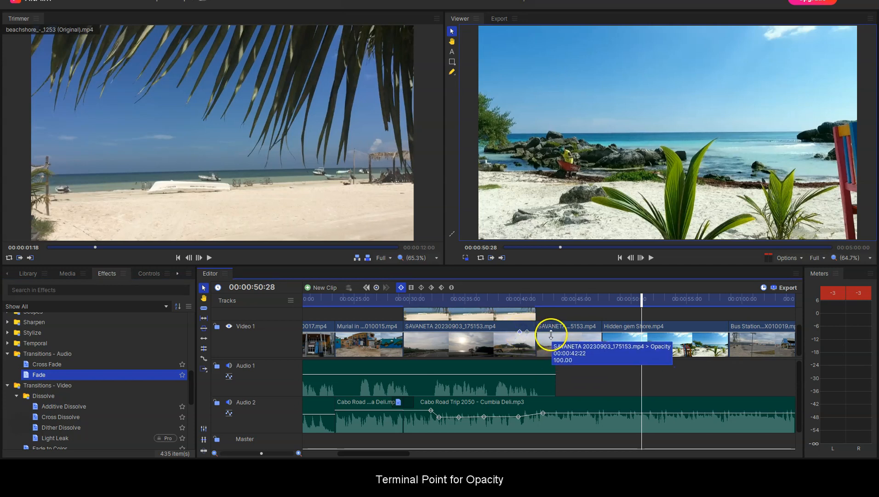
ctrl+click(550, 332)
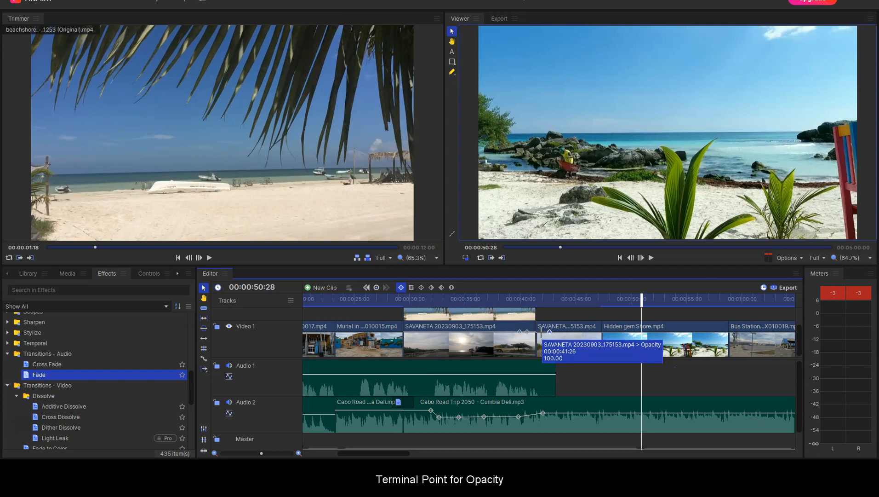
ctrl+click(542, 332)
mouse_move(542, 353)
mouse_down()
mouse_move(542, 331)
mouse_move(539, 340)
mouse_move(526, 331)
mouse_move(536, 340)
mouse_up()
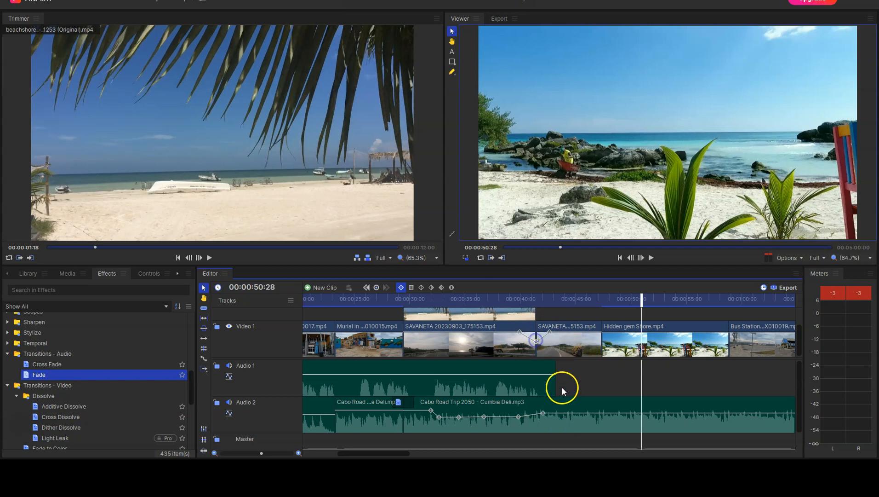
Play back the SAVANETA clip's fade-out from about 38 seconds and pause it.
drag(642, 299, 546, 331)
click(519, 332)
click(519, 332)
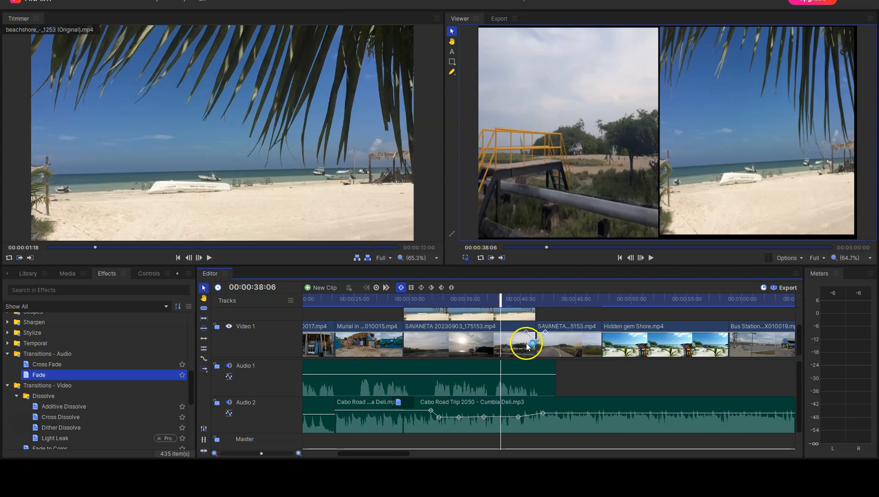
click(653, 257)
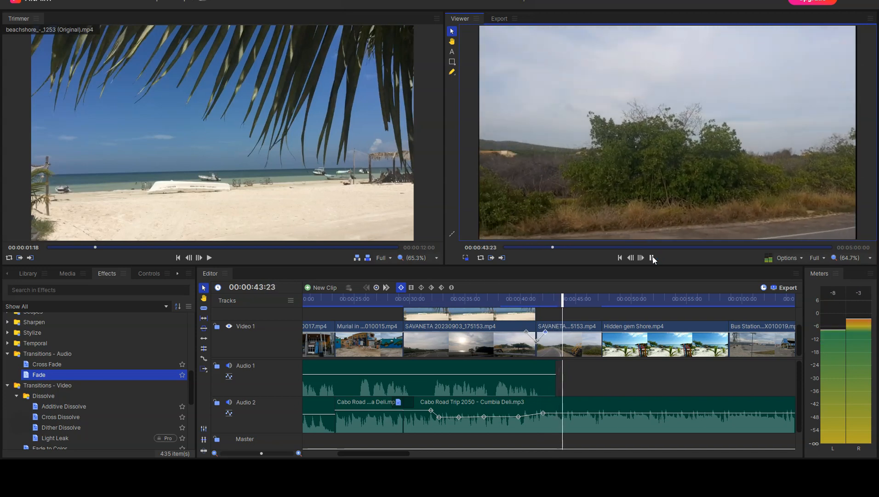
click(652, 257)
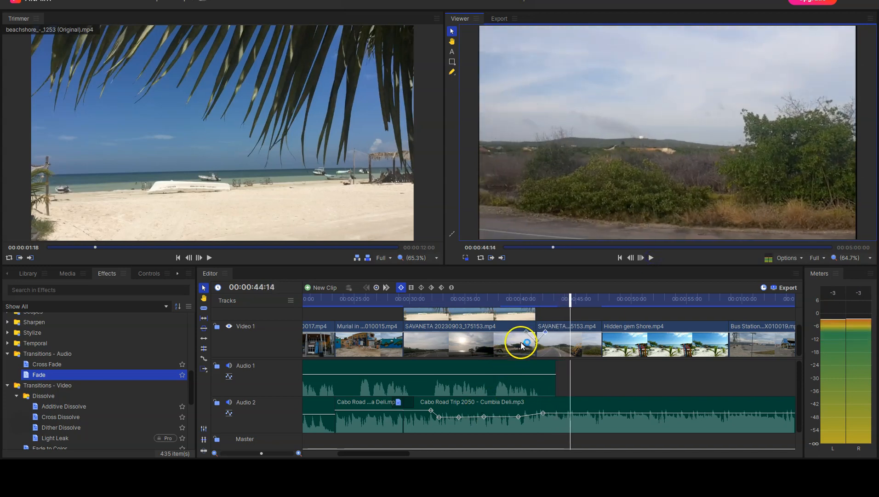
Add opacity keyframes at the end of the beachshore clip on Video 2 and lower the last one to fade it out.
scroll(523, 341, up, 1)
scroll(527, 330, up, 2)
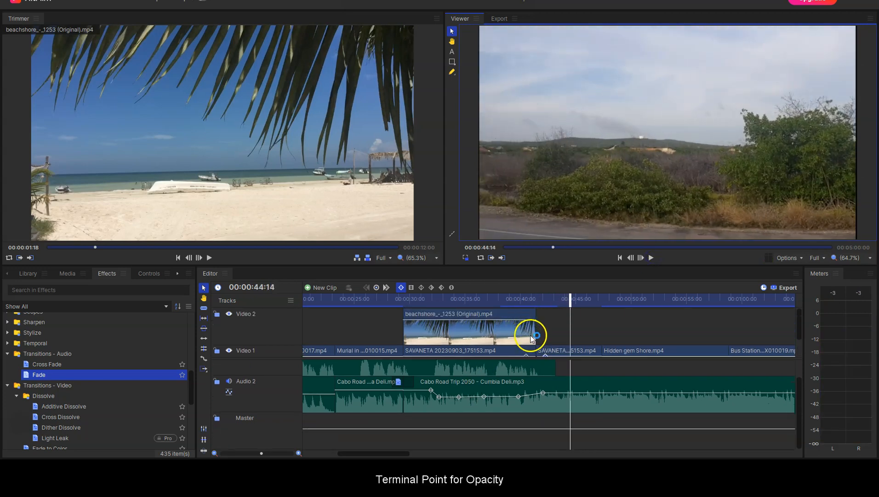
scroll(542, 353, down, 1)
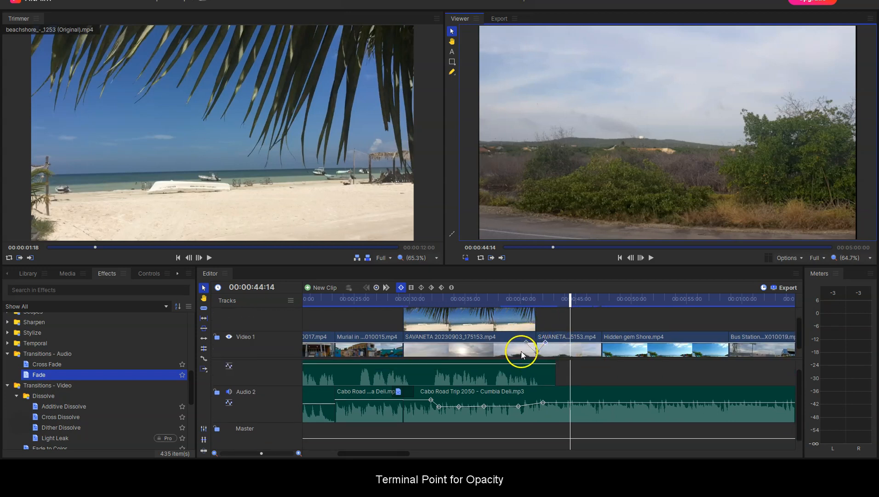
scroll(527, 318, up, 1)
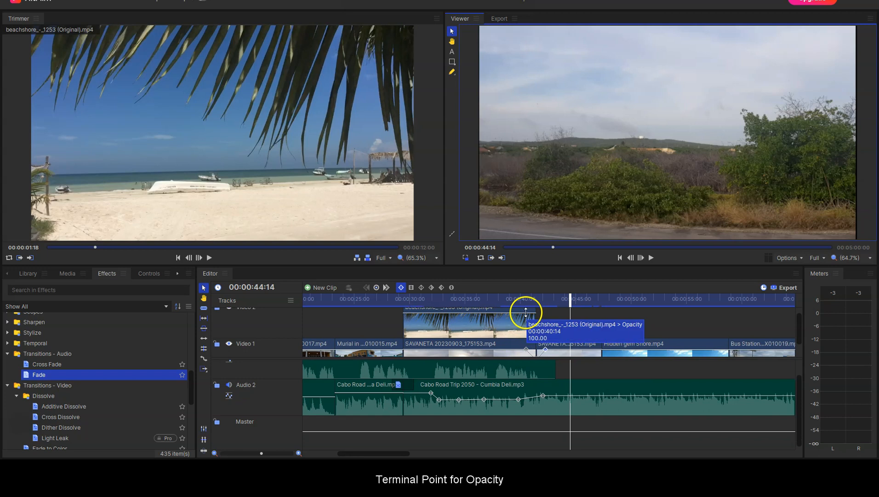
click(525, 312)
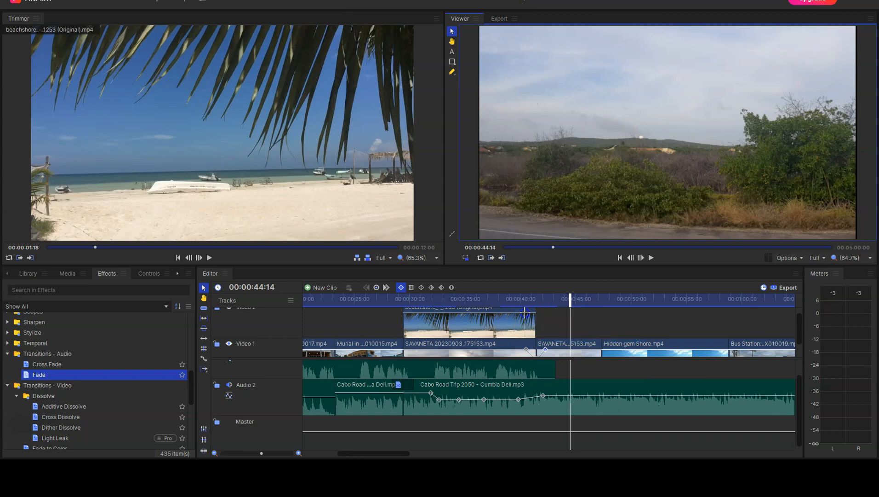
drag(534, 313, 538, 325)
Play back the split-screen ending from about 38 seconds and pause it.
drag(569, 298, 504, 300)
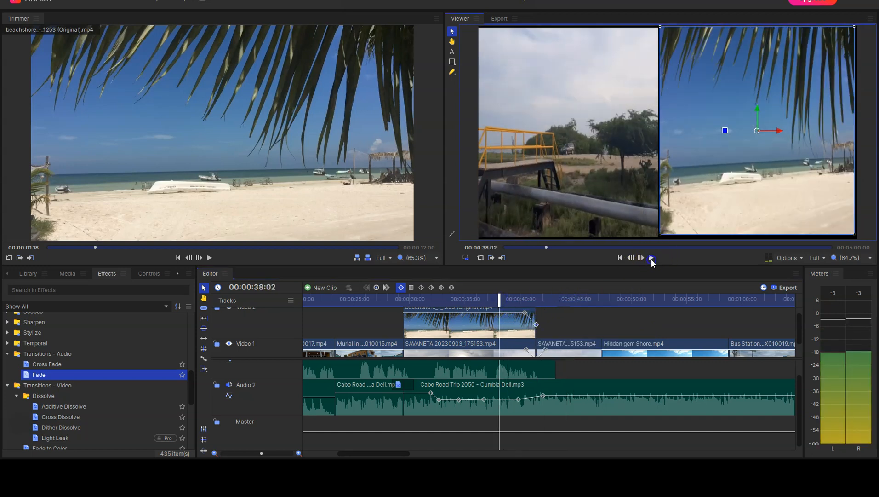
click(651, 259)
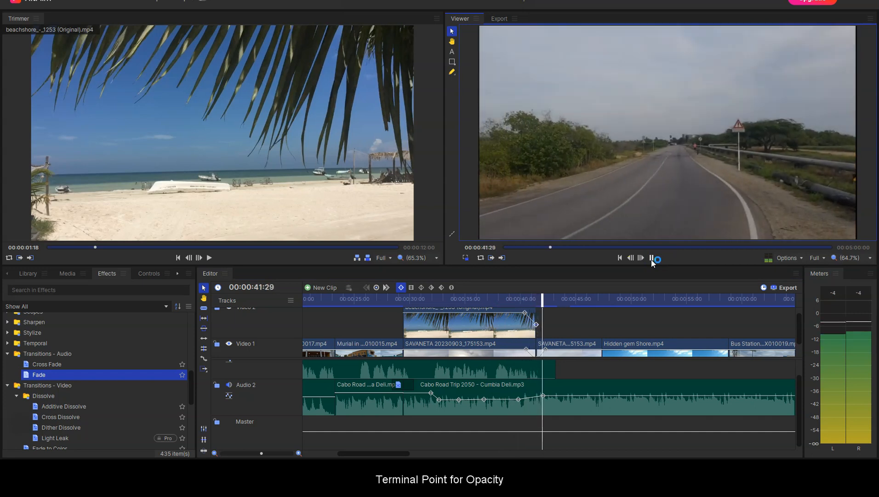
click(651, 258)
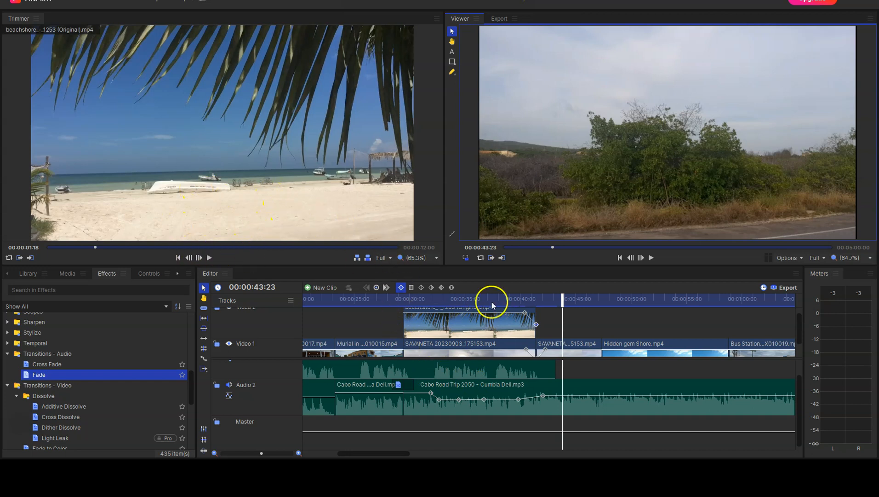
Load the Biblioteca na San Nicolas front GX010017.mp4 clip from the media list into the Trimmer.
scroll(394, 337, up, 1)
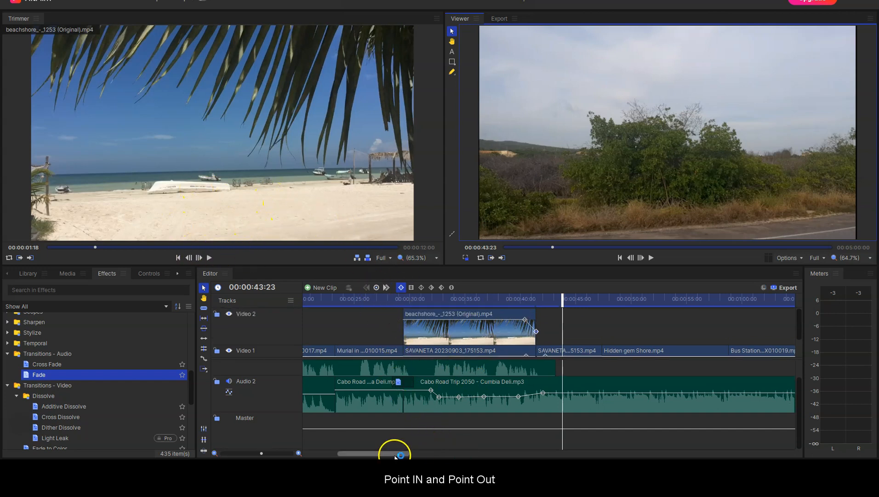
drag(395, 455, 361, 455)
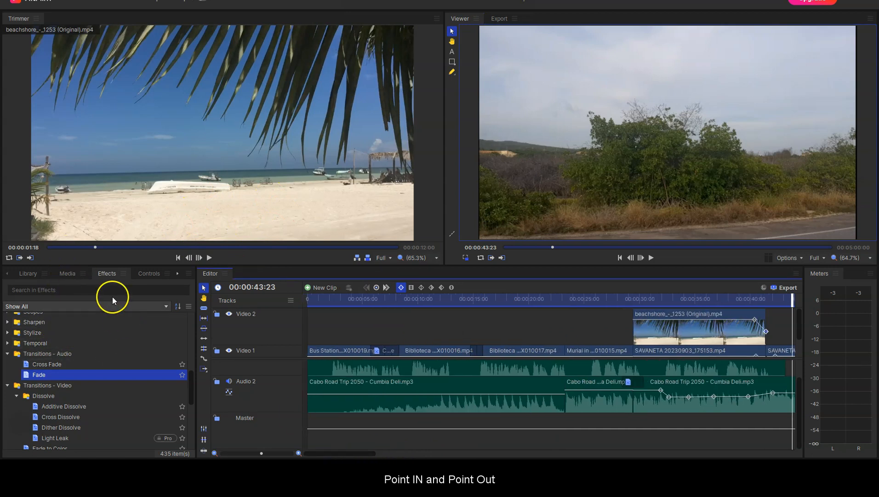
click(67, 274)
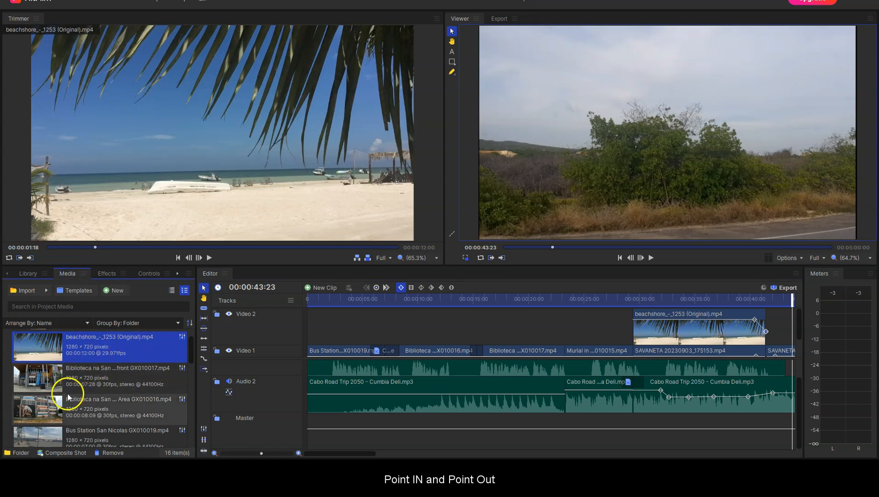
click(85, 378)
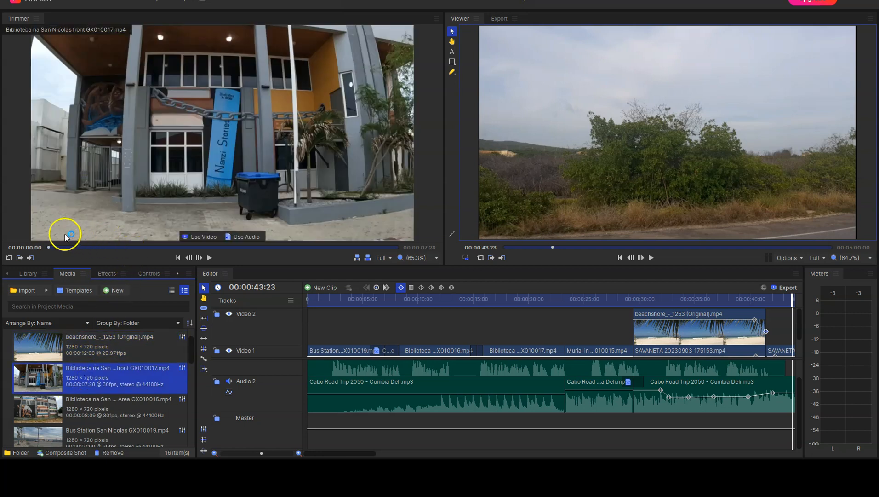
In the Trimmer, set an in point at 00:00:03:23 and an out point about three seconds later on the Biblioteca clip.
drag(49, 249, 156, 256)
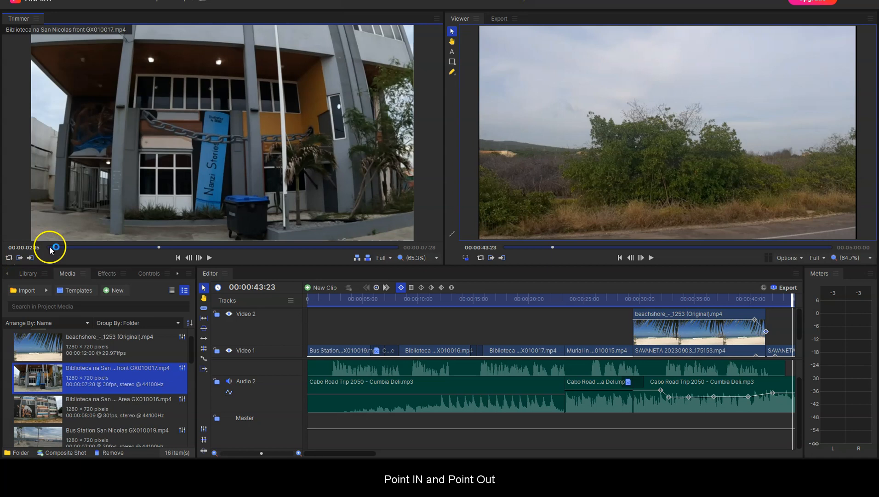
mouse_move(51, 250)
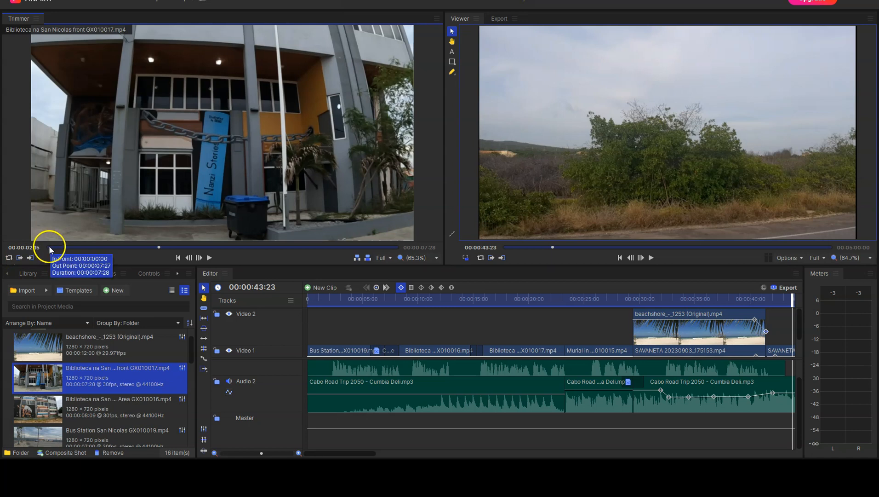
drag(160, 247, 215, 249)
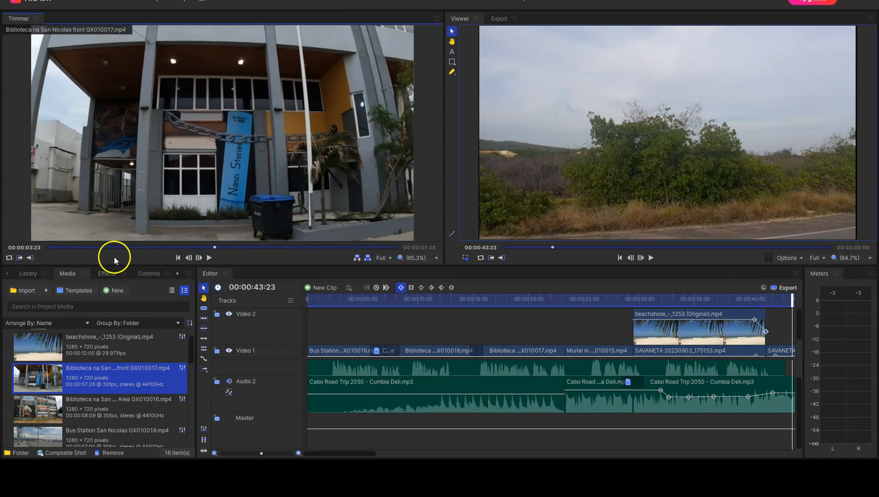
click(20, 258)
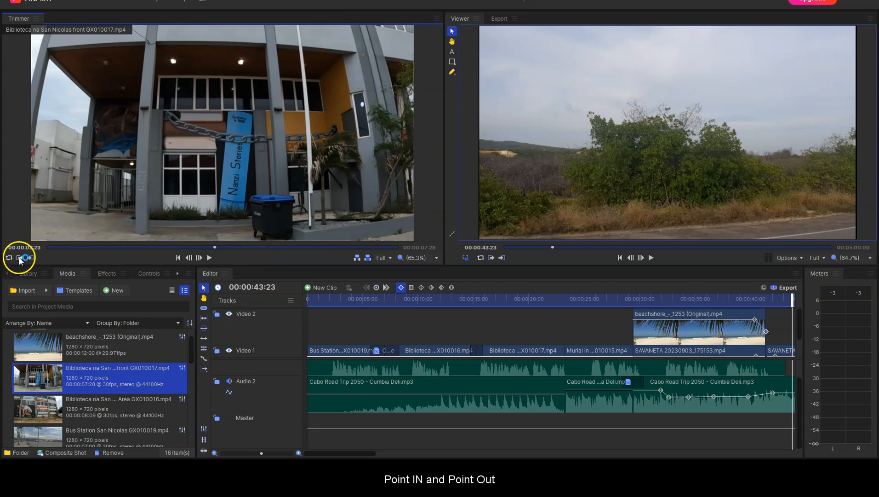
click(227, 248)
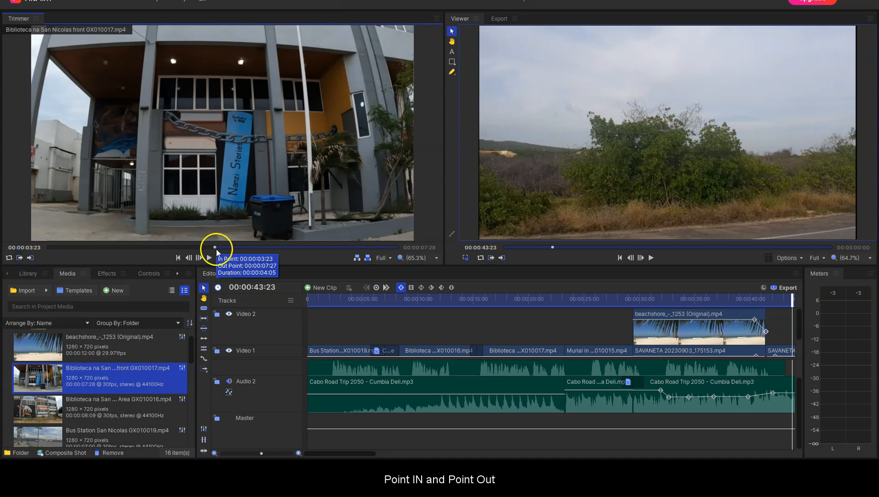
click(319, 247)
click(335, 247)
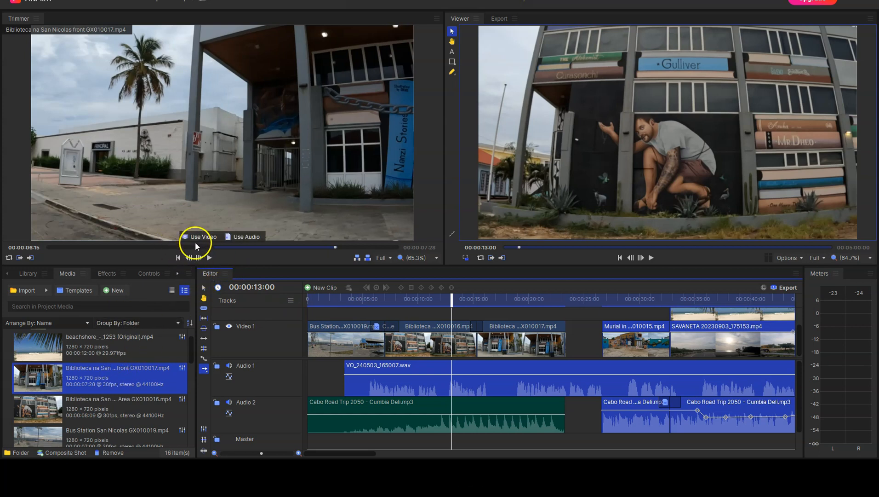
Insert only the video of the trimmed Biblioteca clip onto Video 1 after the Biblioteca GX010017 clip.
mouse_move(209, 230)
click(199, 235)
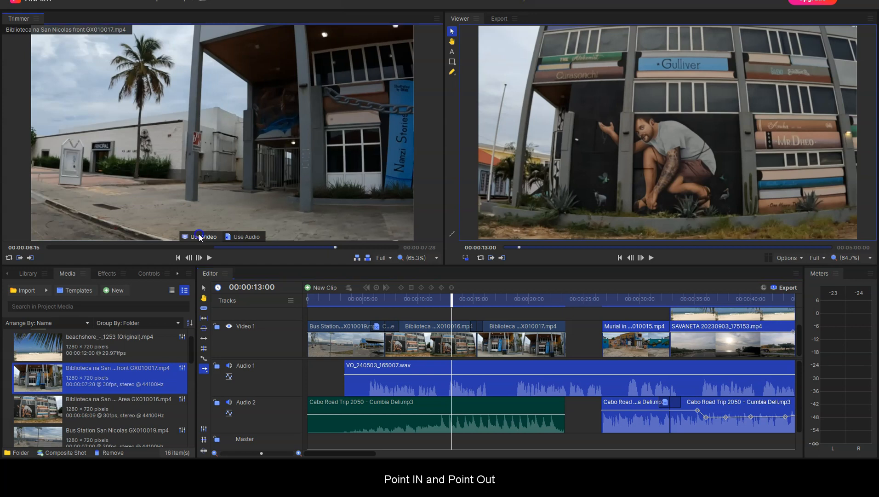
drag(201, 234, 569, 341)
drag(570, 346, 569, 346)
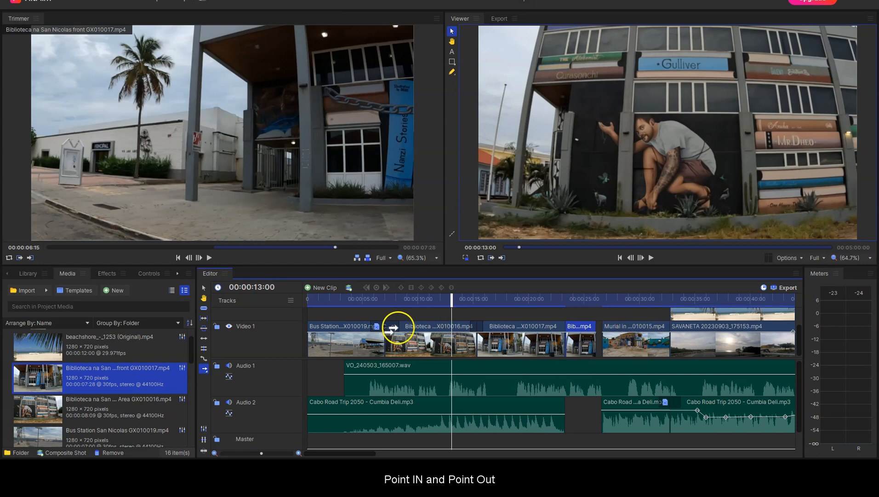
Shift the following video clips and the Audio 2 music clips left to close the gaps after the inserted clip.
click(204, 290)
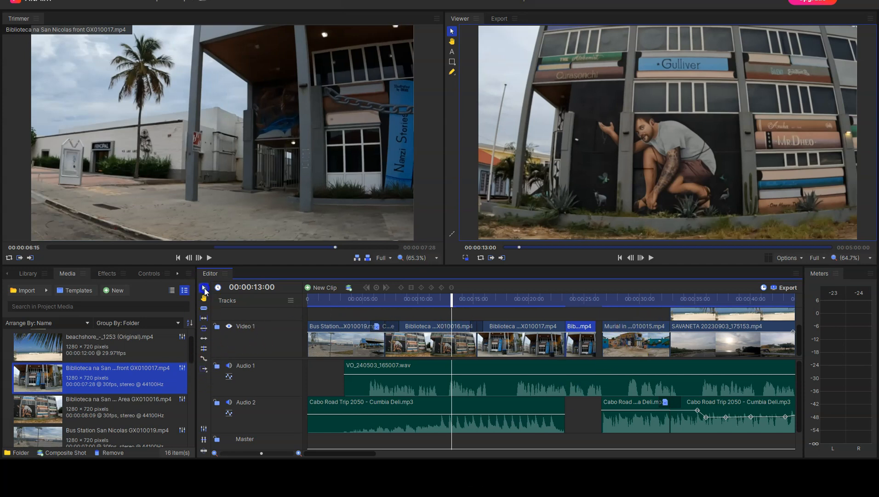
drag(647, 344, 641, 344)
drag(697, 338, 688, 341)
drag(619, 407, 591, 417)
drag(691, 424, 654, 423)
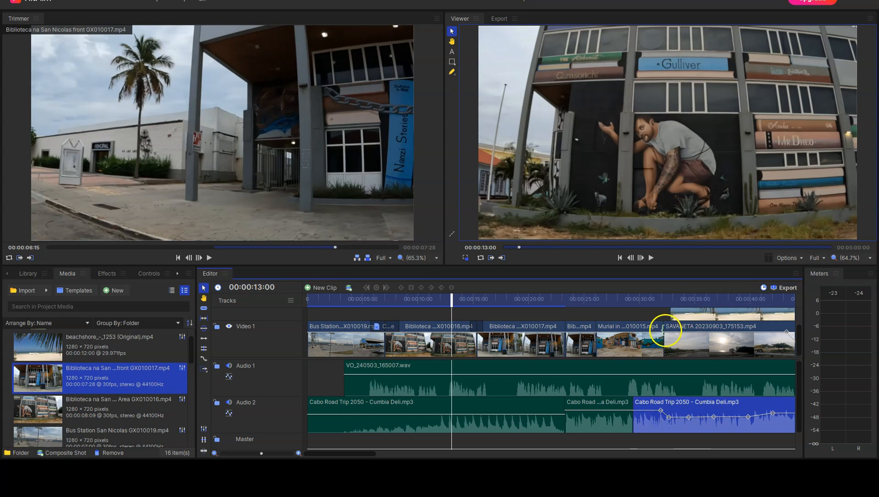
Play back the timeline from about 22 seconds.
drag(446, 299, 555, 299)
click(647, 258)
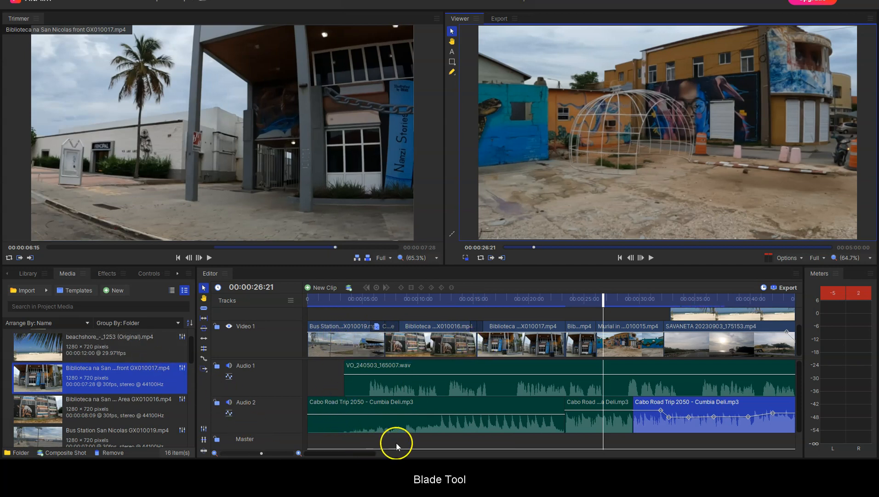
Split the first Cabo Road Trip music clip on Audio 2 with the Blade tool and delete its front part.
click(204, 309)
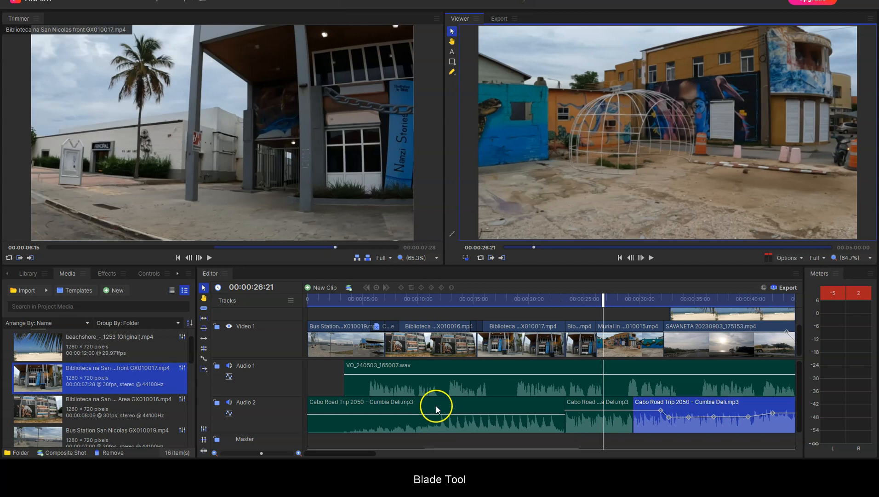
click(204, 308)
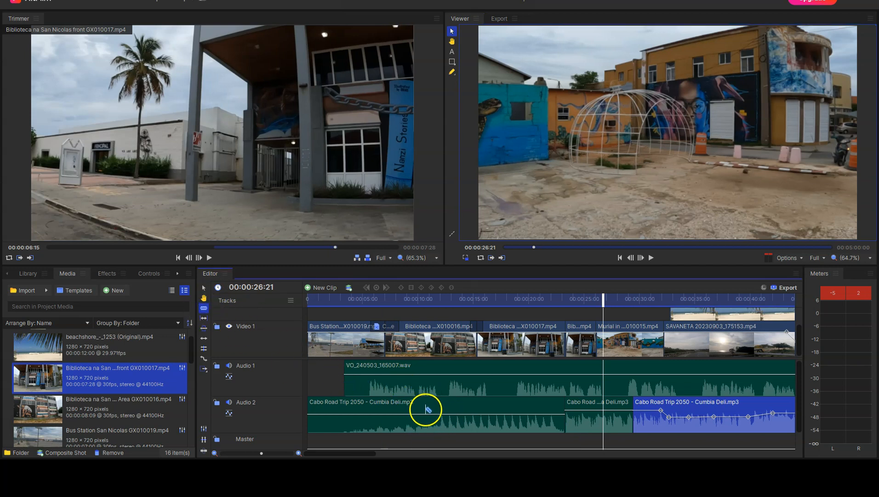
click(440, 410)
mouse_move(434, 447)
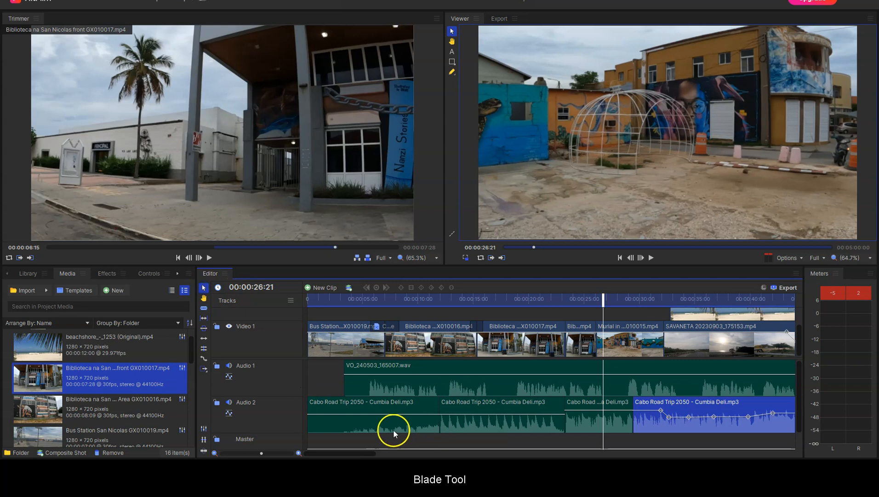
click(359, 419)
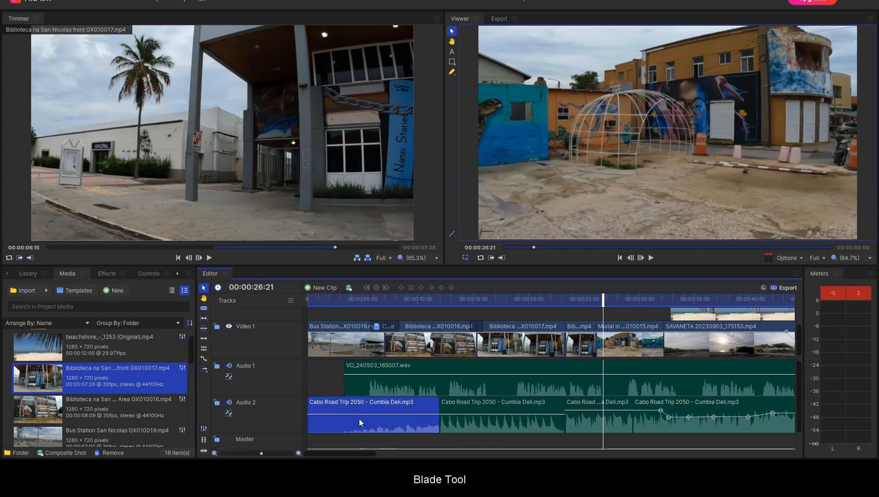
key(Delete)
Move the remaining Cabo Road Trip music clips on Audio 2 left so they start at the beginning of the timeline.
click(509, 421)
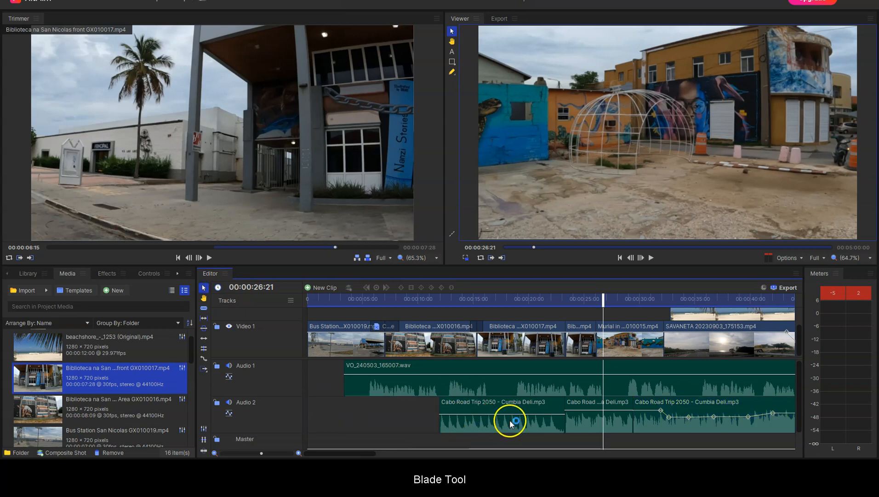
drag(521, 427, 381, 423)
drag(603, 427, 459, 429)
drag(736, 412, 576, 428)
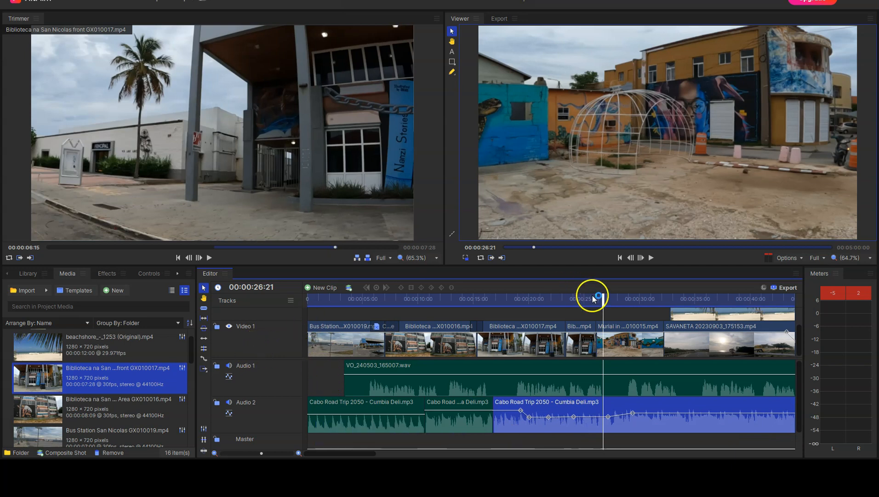
Play back the timeline from the start and pause it.
drag(604, 301, 307, 316)
click(651, 258)
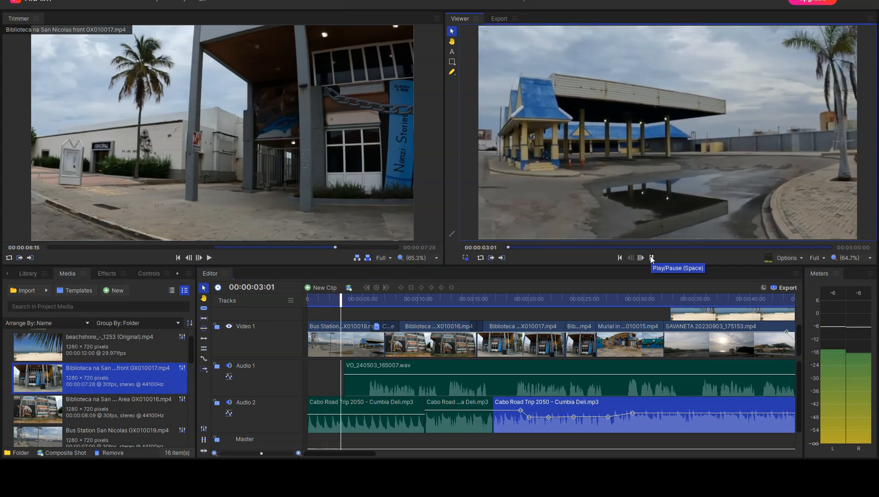
click(651, 257)
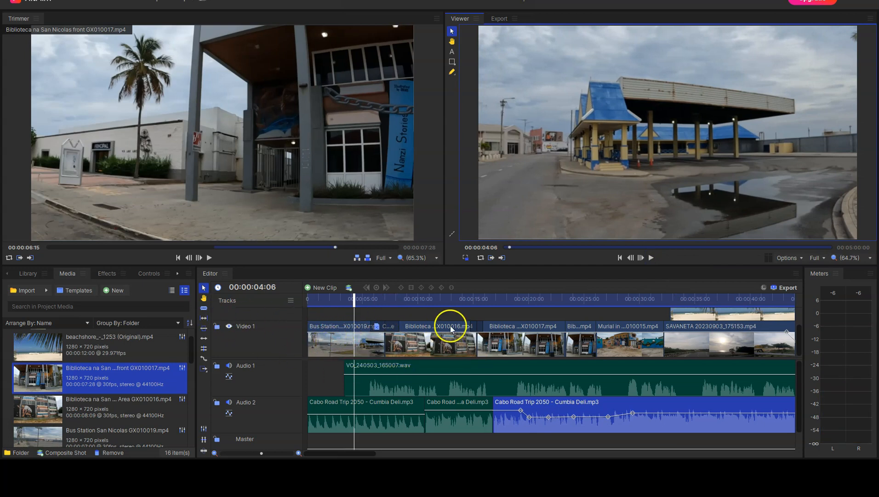
Split the Bus Station clip at 00:00:02:23 with the Blade tool and delete its first part.
drag(364, 304, 337, 312)
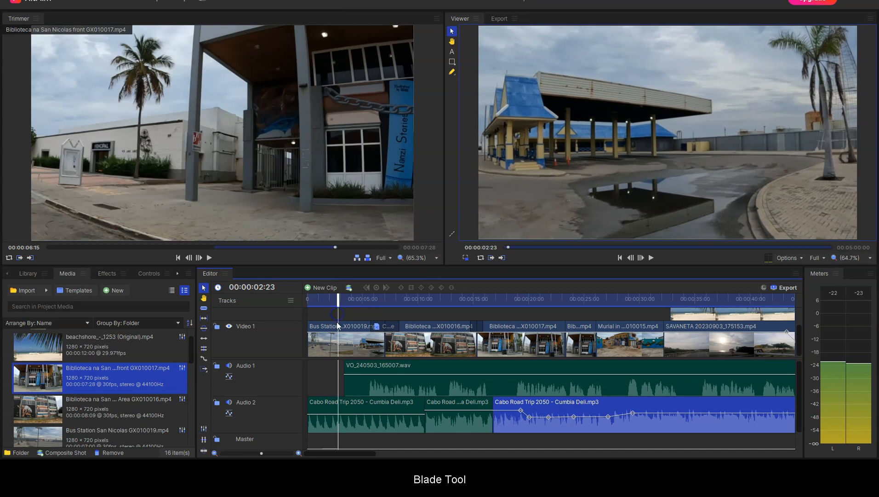
click(203, 307)
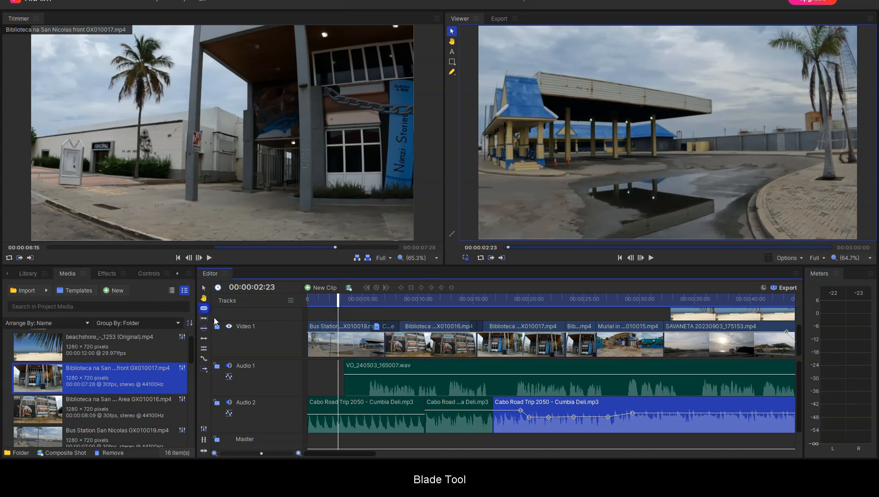
click(338, 337)
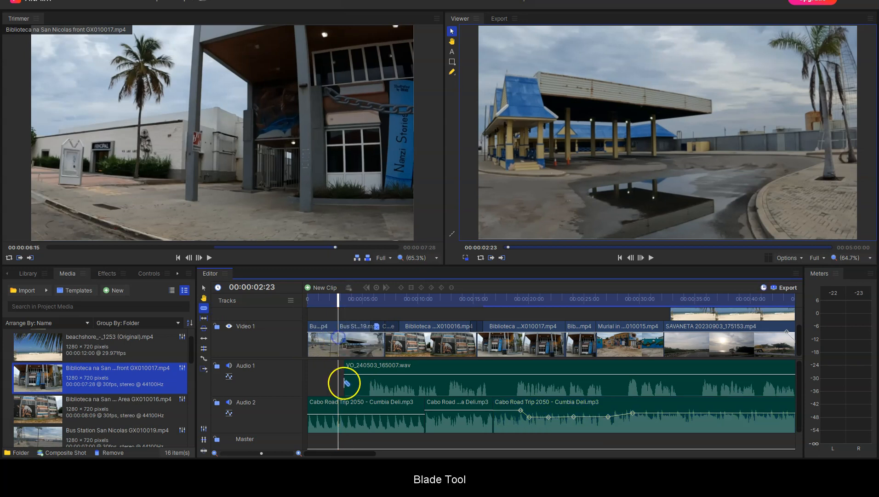
click(204, 287)
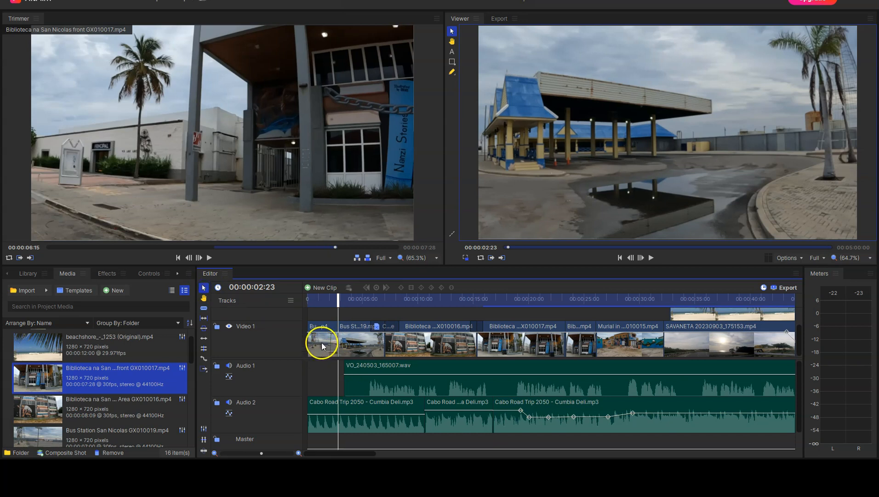
key(Delete)
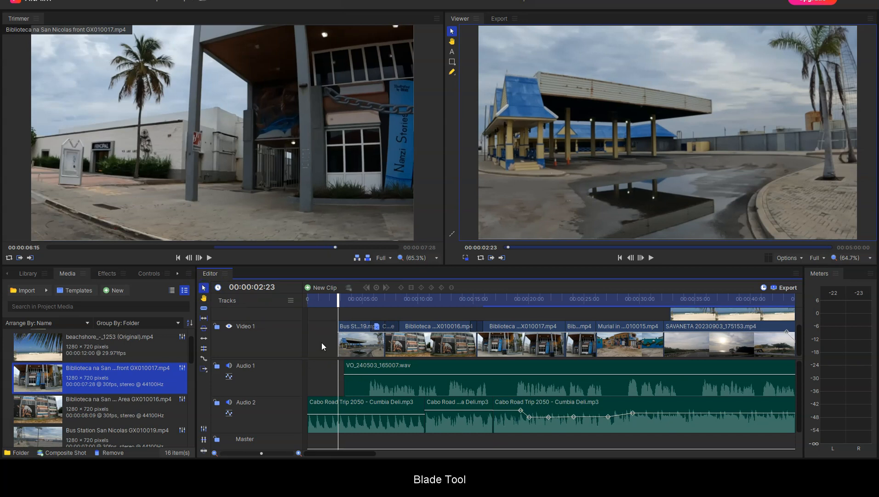
Try to shift all clips left to the timeline start with the track selection tool.
click(375, 352)
click(203, 369)
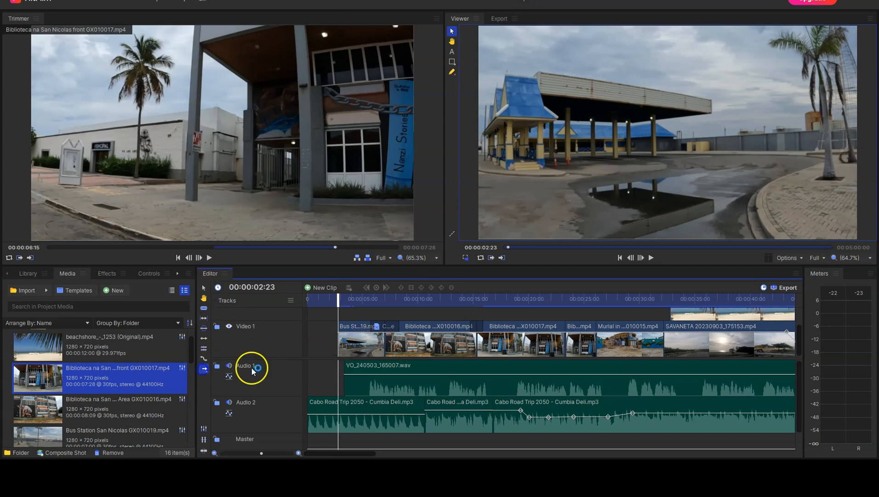
click(340, 340)
drag(339, 340, 304, 343)
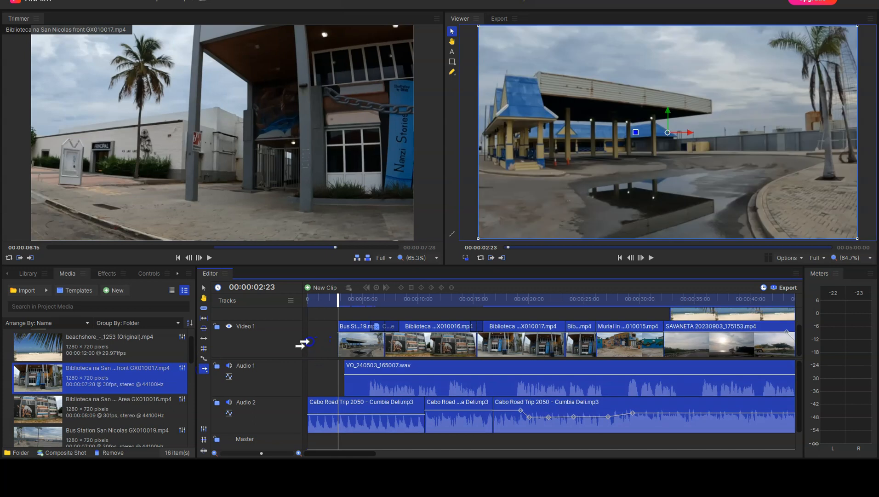
click(203, 288)
click(353, 340)
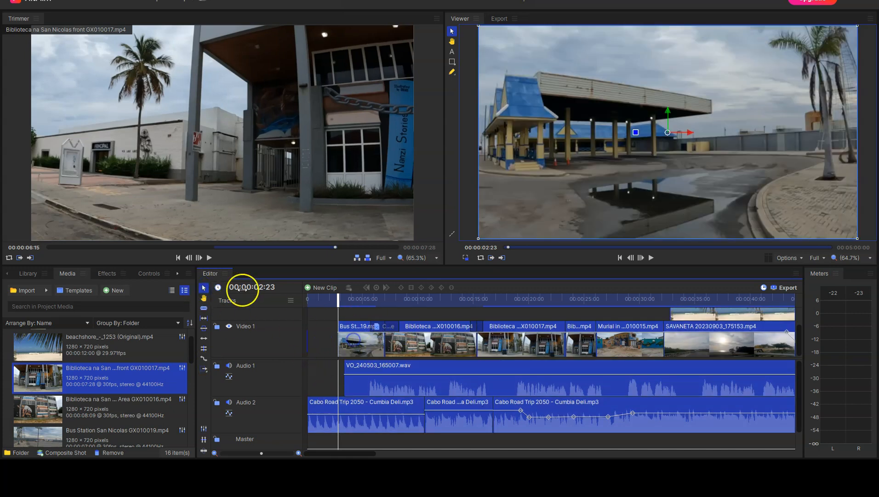
Move the Bus Station clip to the start of Video 1.
click(203, 288)
click(356, 344)
click(361, 346)
click(363, 341)
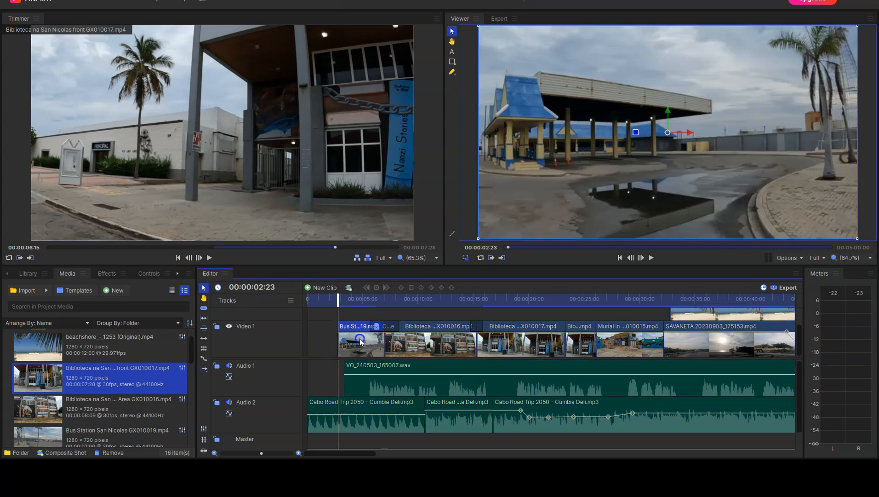
drag(360, 342, 337, 342)
Reposition the Biblioteca GX010016 clip and extend the Bus Station clip to close the gap between them.
drag(421, 340, 381, 343)
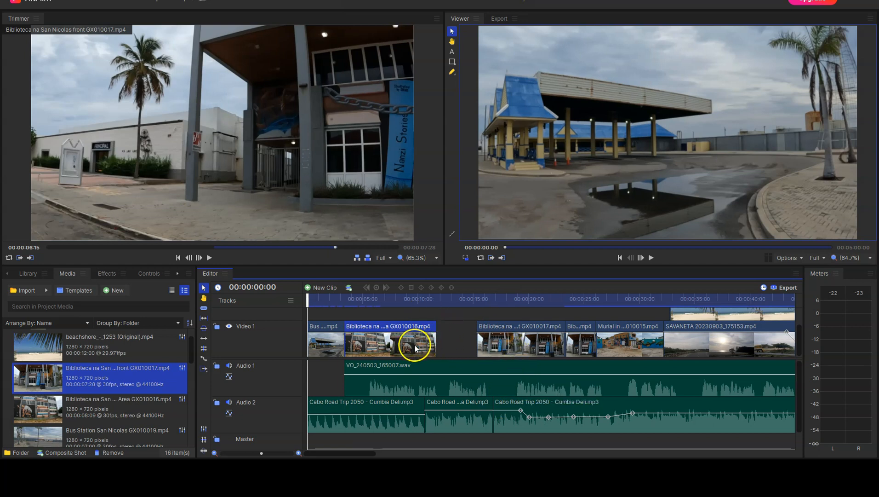
drag(415, 344, 455, 344)
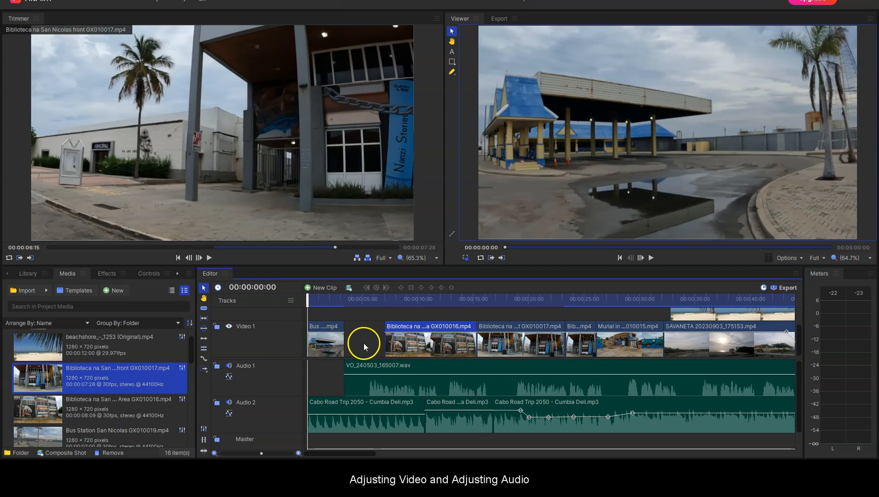
drag(344, 343, 302, 341)
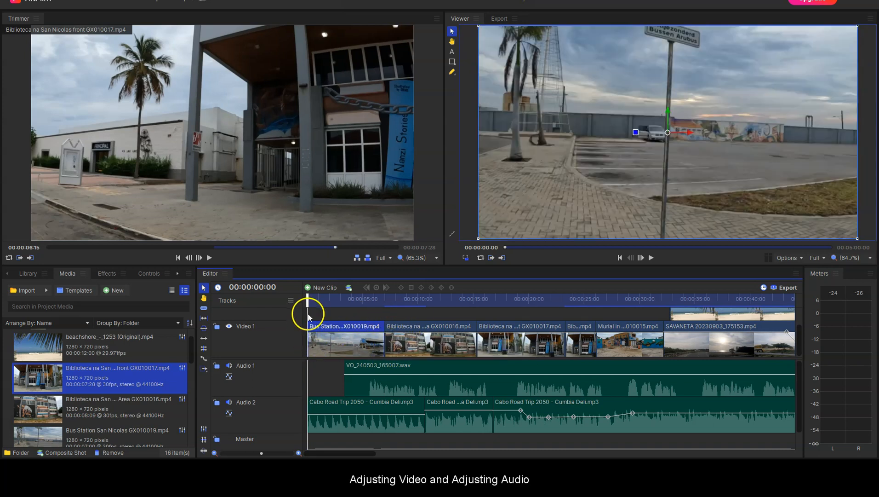
Open the Text panel to examine its character and paragraph settings.
click(417, 344)
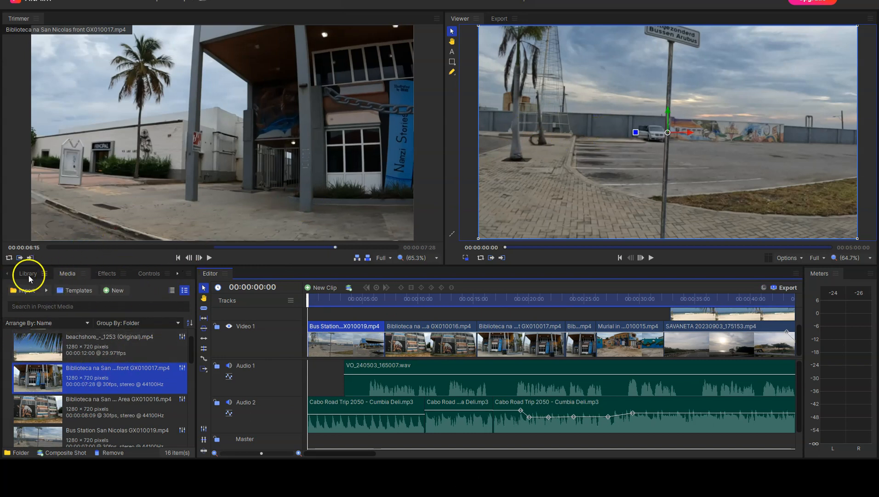
click(146, 274)
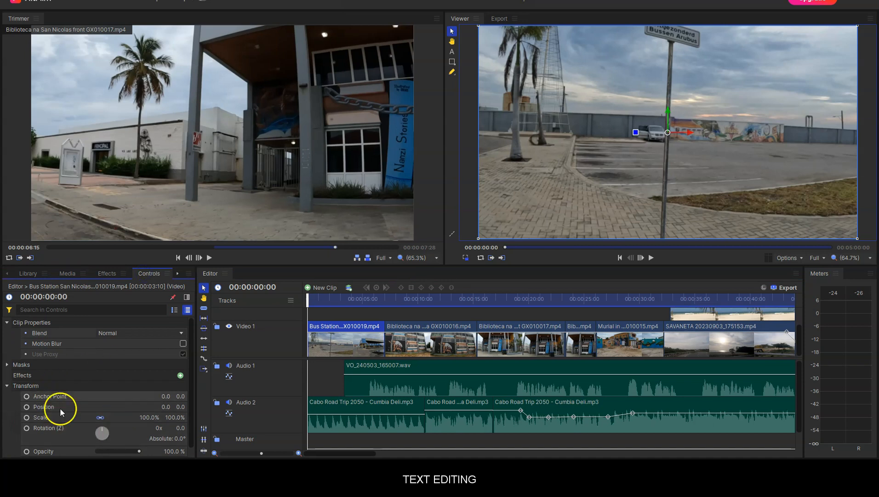
click(179, 275)
click(179, 274)
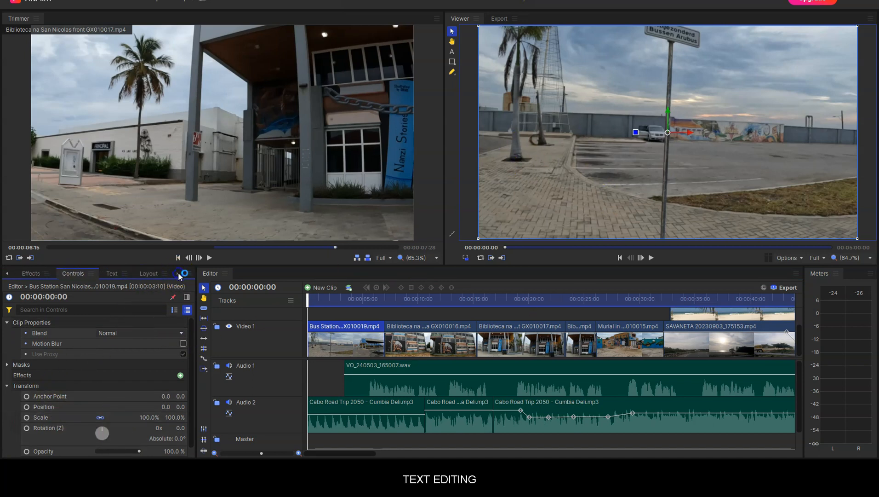
click(111, 274)
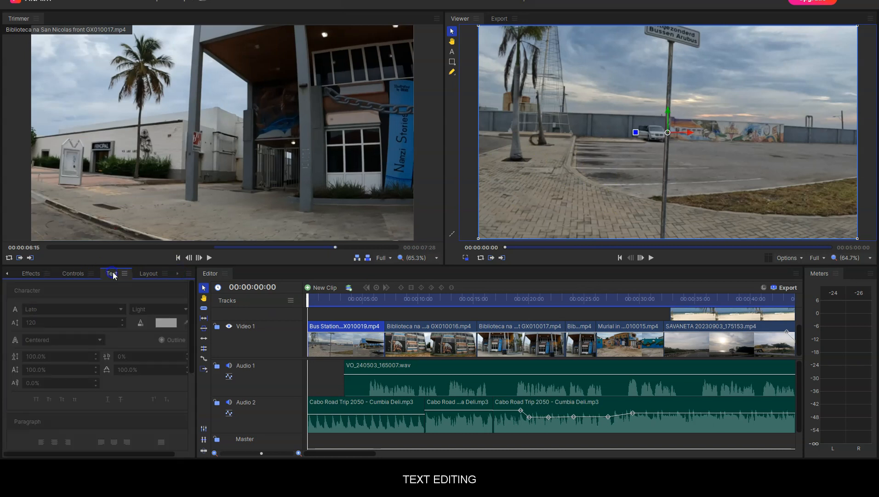
Open the Layout panel and flip and rotate the Bus Station clip, ending with it mirrored horizontally.
click(150, 273)
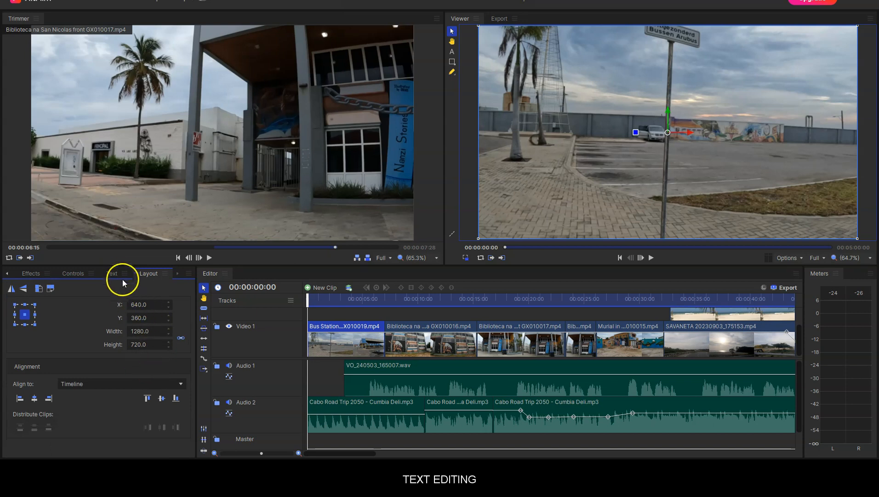
click(113, 273)
click(149, 273)
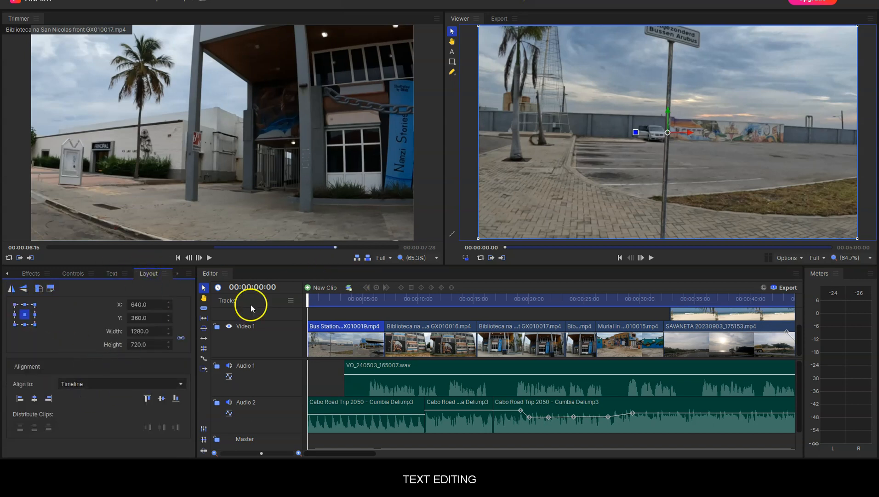
click(547, 198)
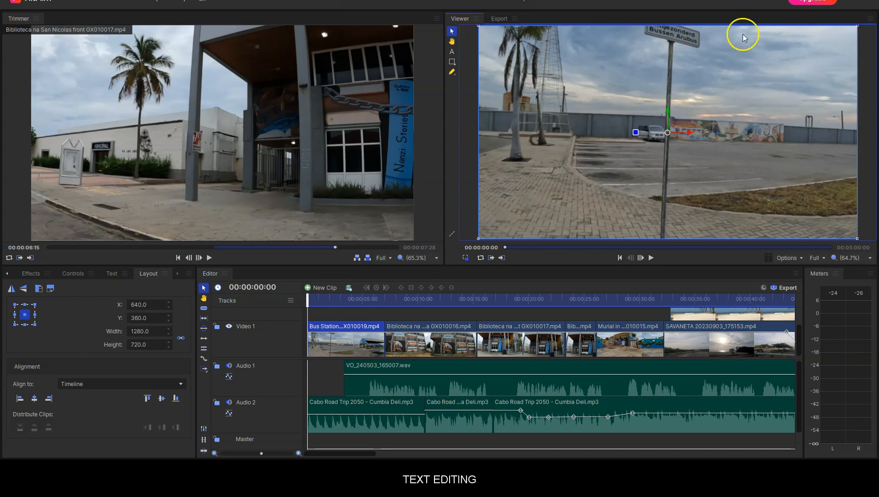
click(549, 165)
click(11, 289)
click(23, 288)
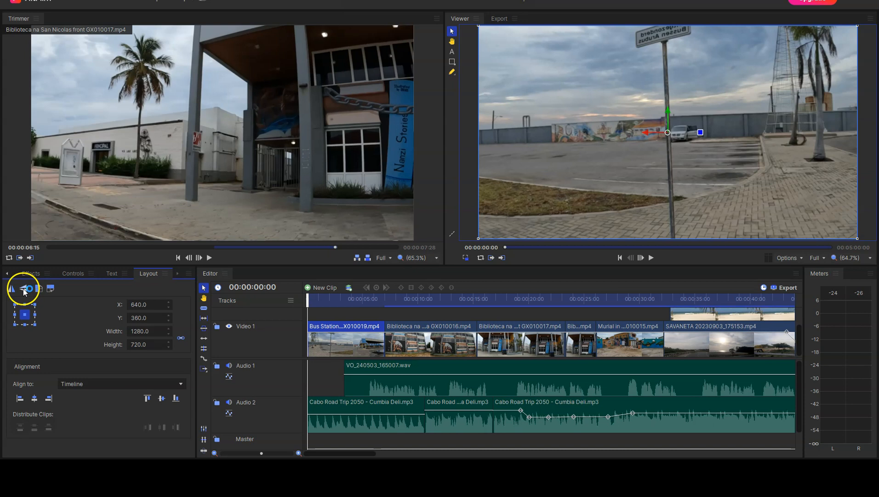
click(50, 288)
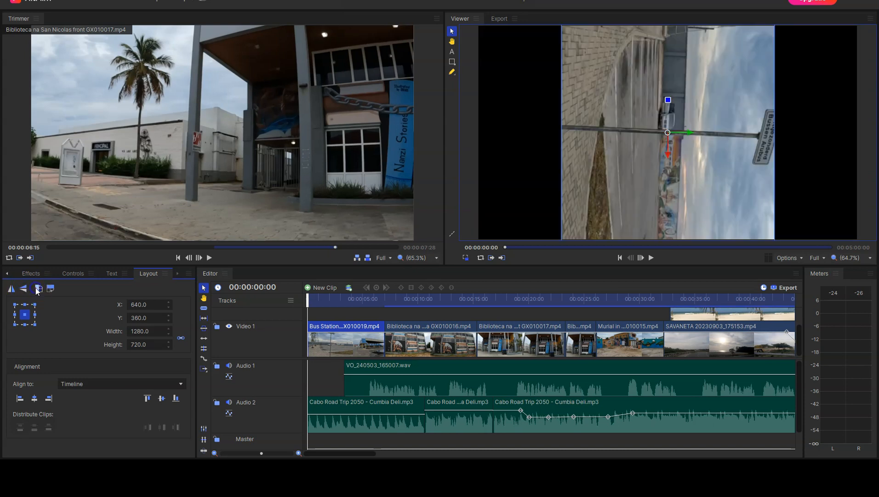
click(51, 288)
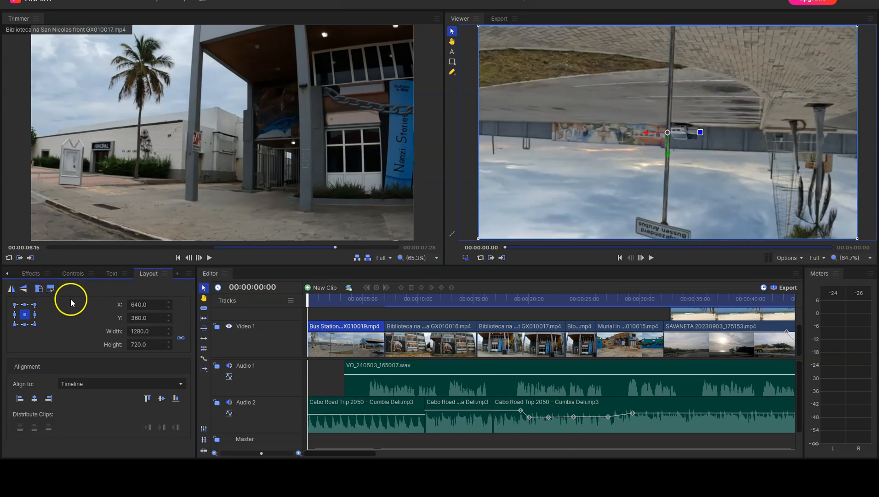
click(24, 287)
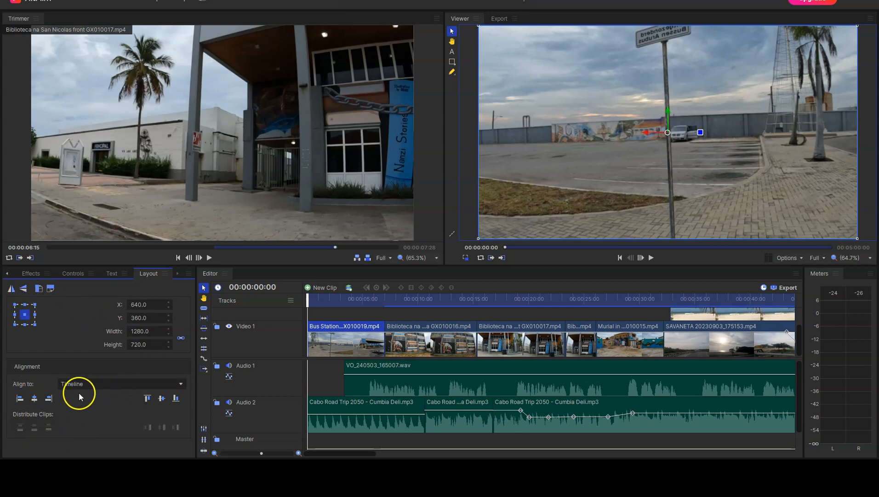
Try the clip alignment options relative to the timeline.
click(97, 383)
click(76, 354)
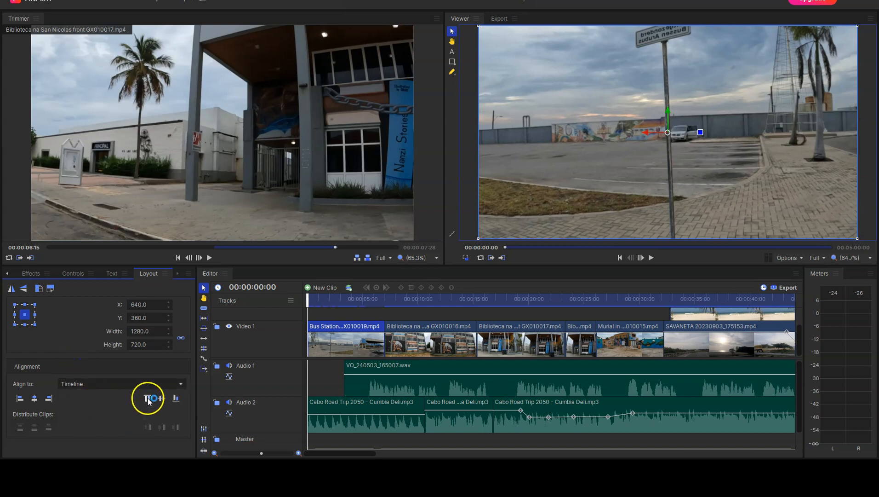
click(35, 400)
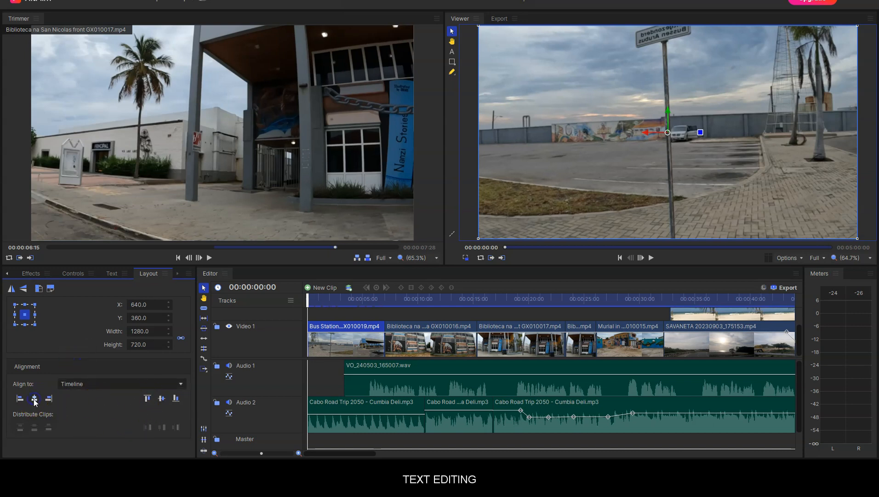
click(49, 398)
click(21, 399)
click(48, 398)
Select the Text tool and browse the Media bin's clips and title templates.
click(113, 273)
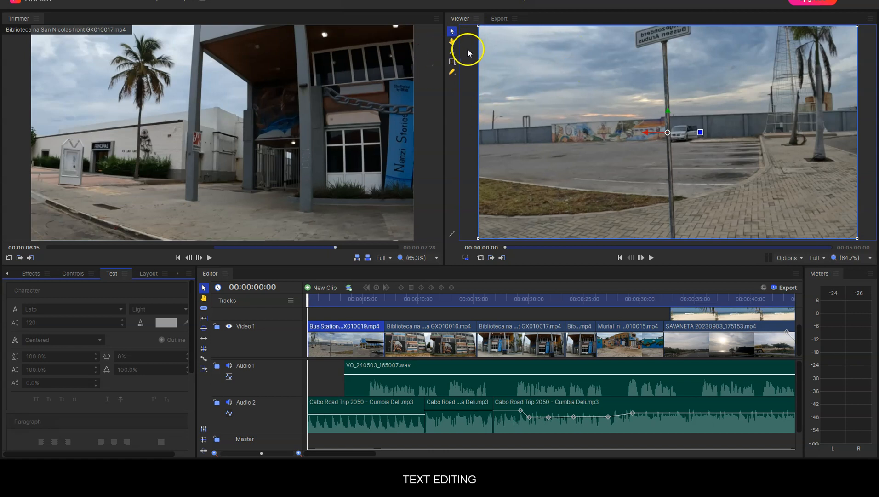
click(452, 52)
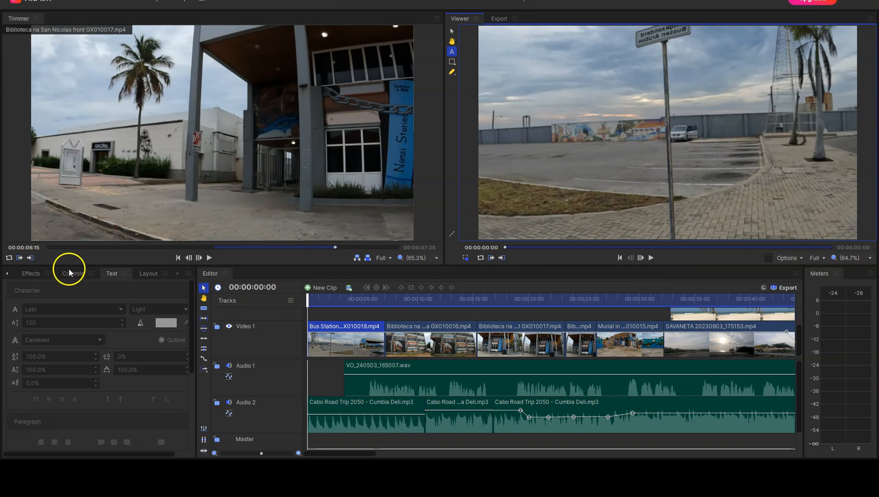
click(7, 273)
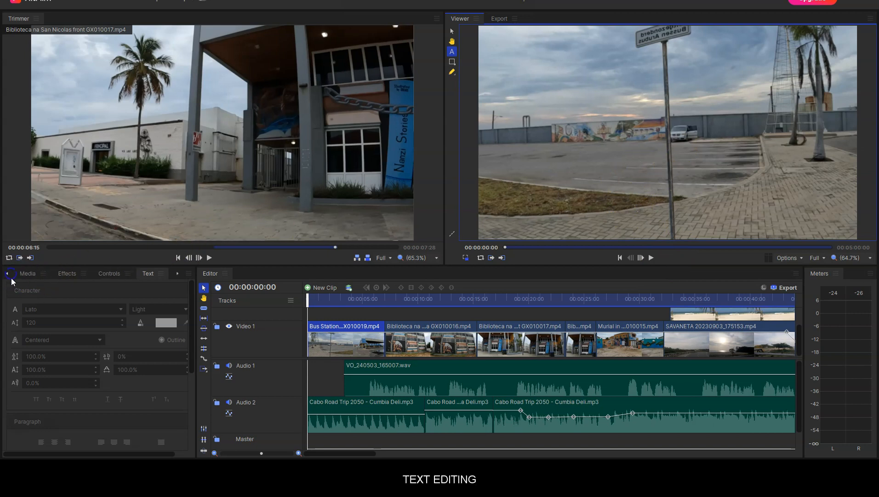
click(26, 274)
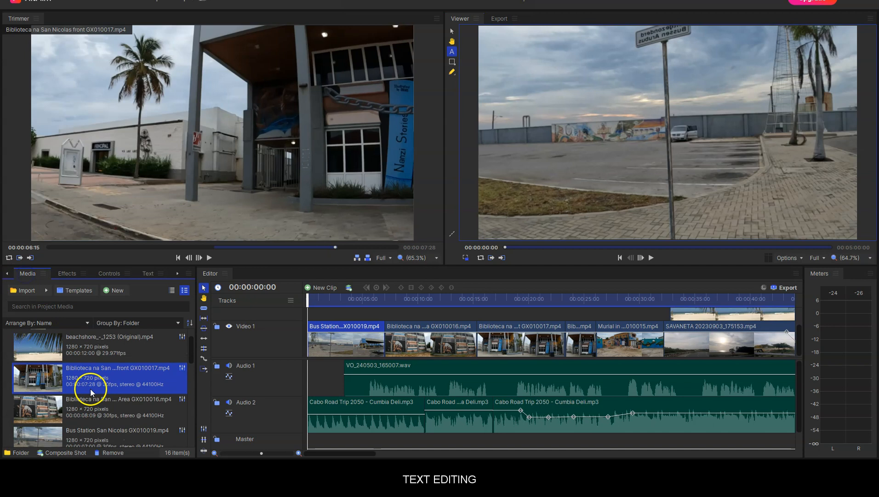
scroll(95, 387, down, 10)
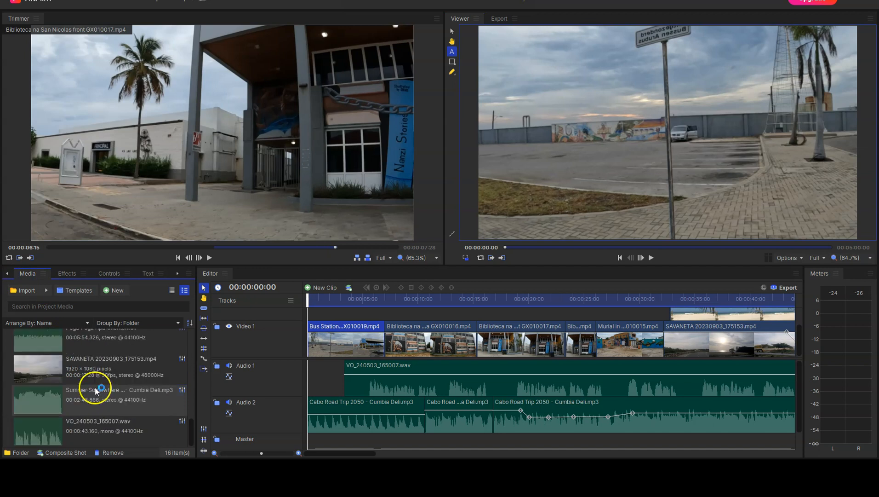
scroll(95, 387, up, 6)
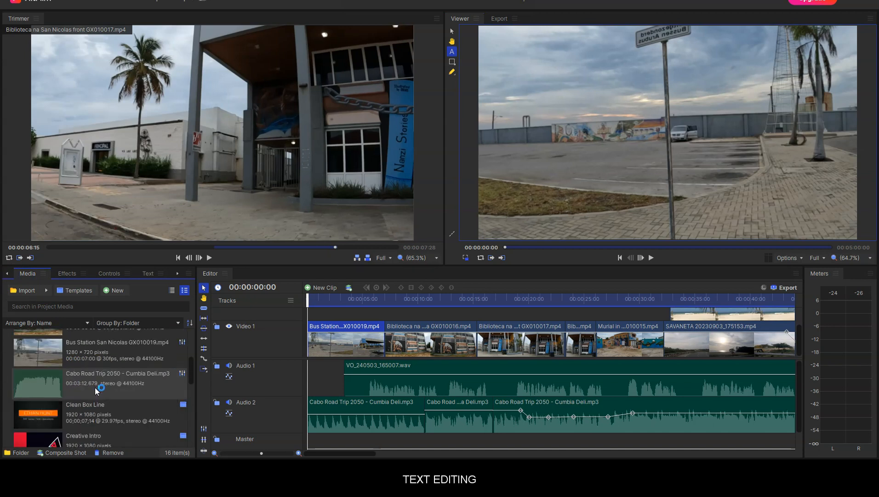
scroll(95, 387, down, 4)
scroll(95, 387, down, 2)
scroll(95, 387, up, 6)
drag(102, 400, 119, 412)
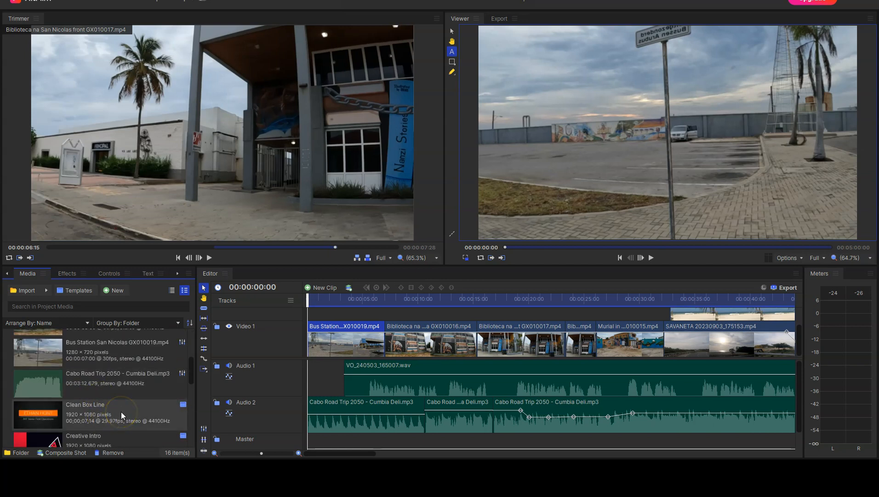
click(618, 136)
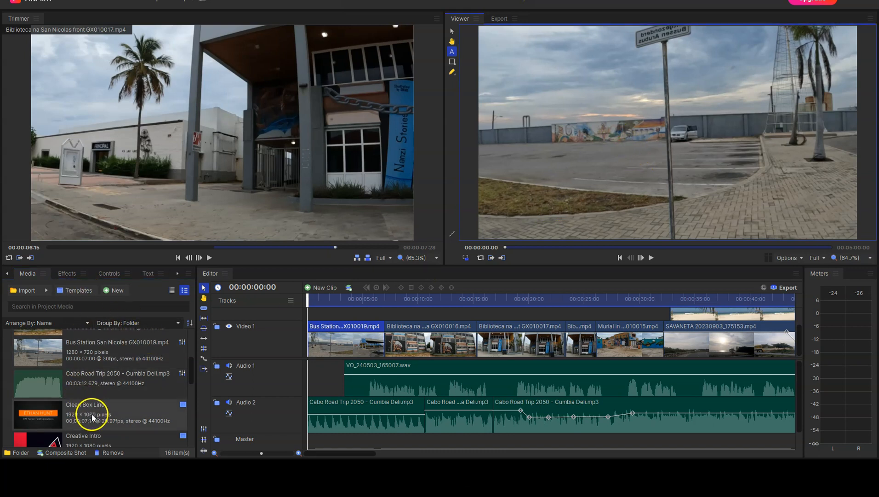
Import the Flashy title template from the installed templates.
click(75, 290)
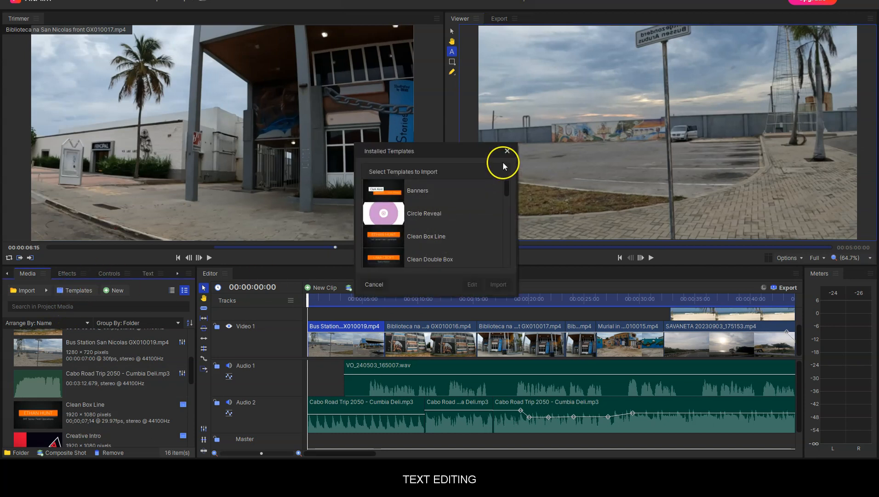
click(508, 150)
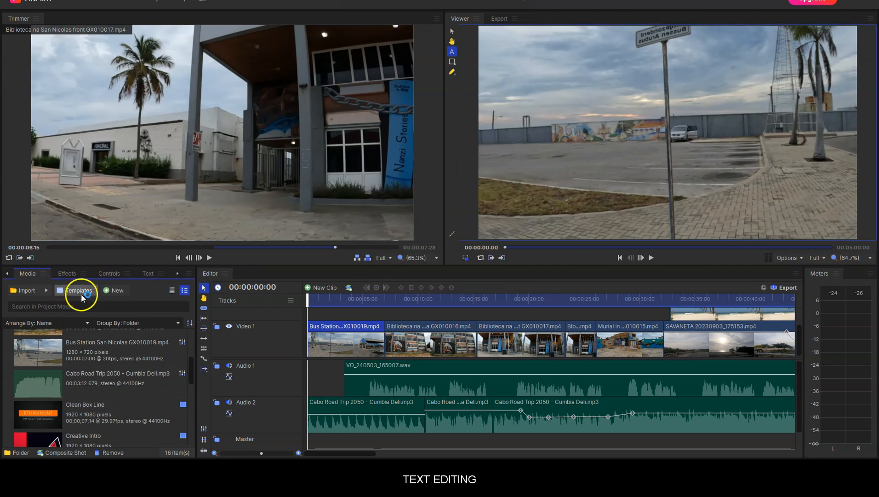
click(81, 294)
scroll(433, 245, down, 5)
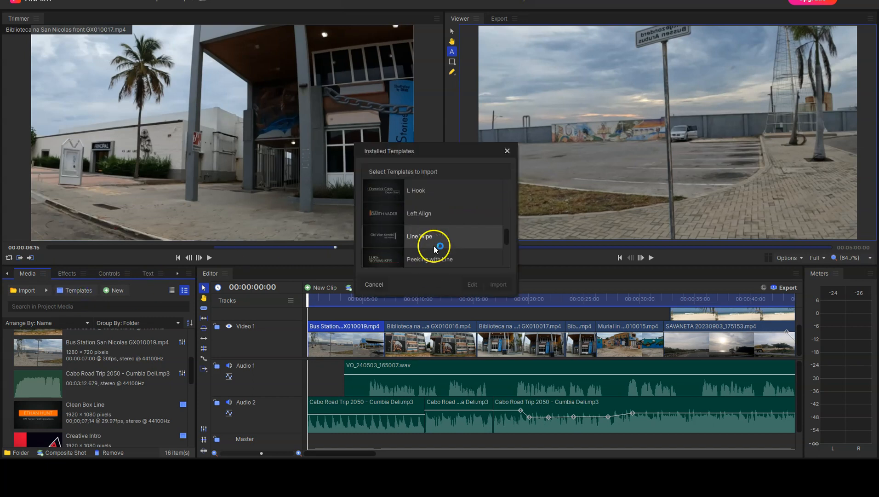
scroll(434, 245, up, 5)
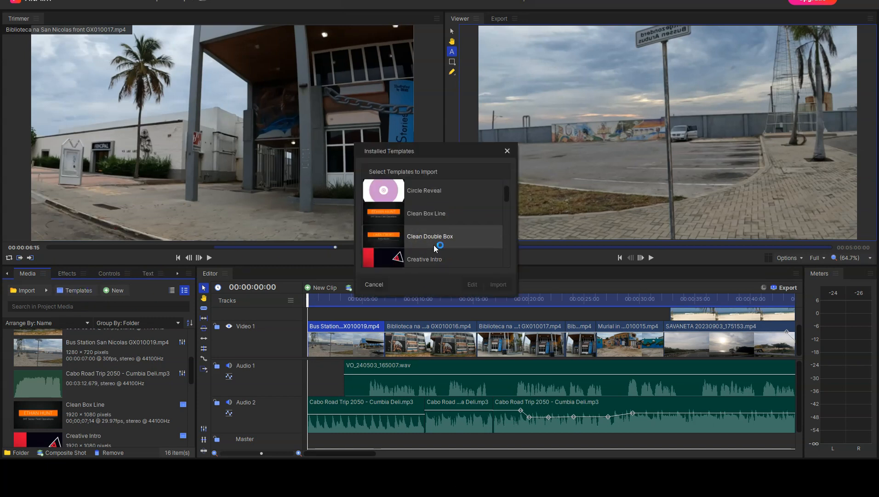
scroll(434, 245, up, 1)
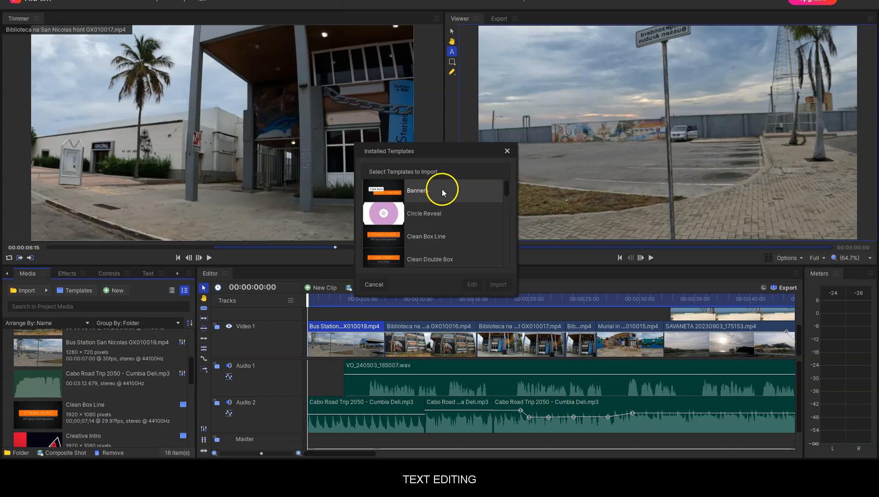
scroll(428, 244, down, 3)
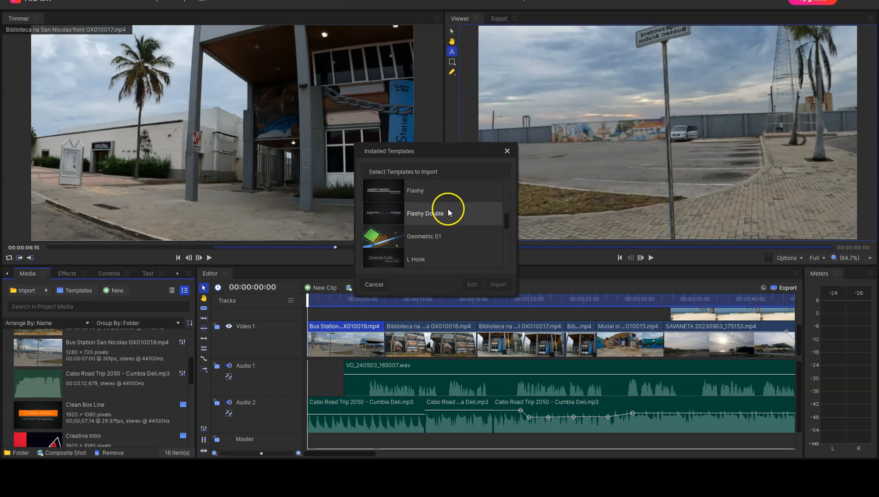
click(430, 190)
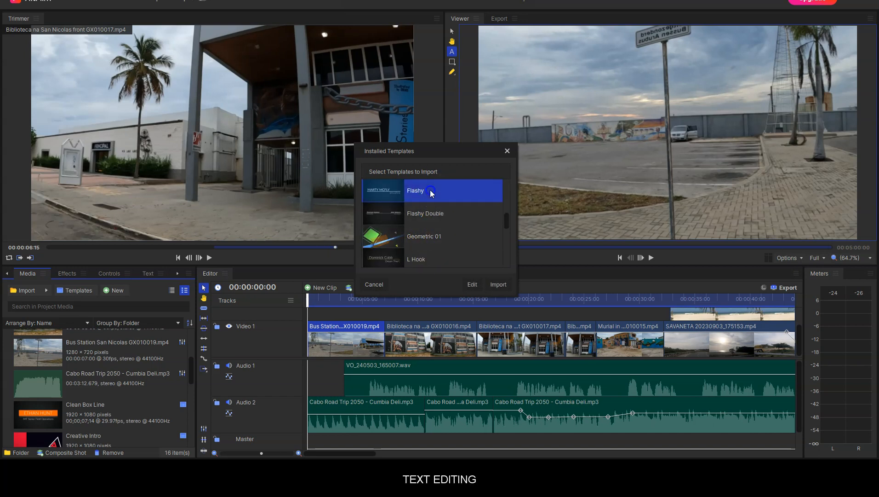
click(504, 285)
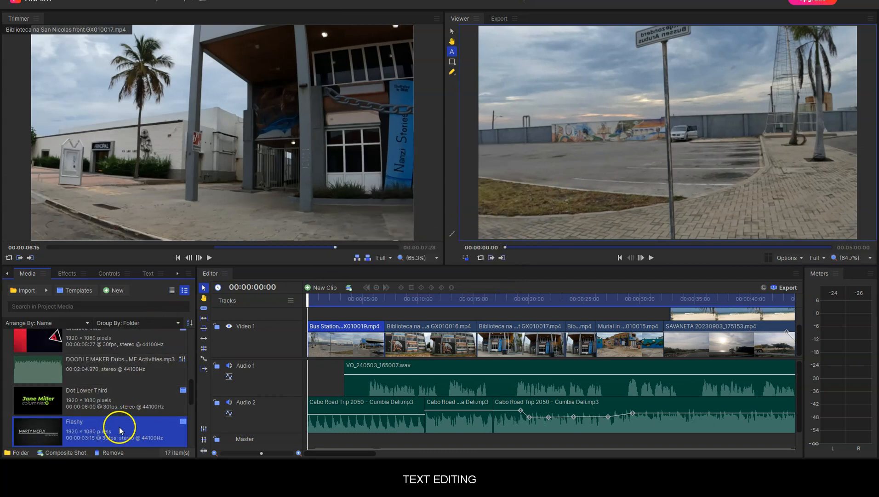
Add the Flashy template to a new Video 2 track near the timeline start and move the playhead onto it.
drag(115, 435, 321, 330)
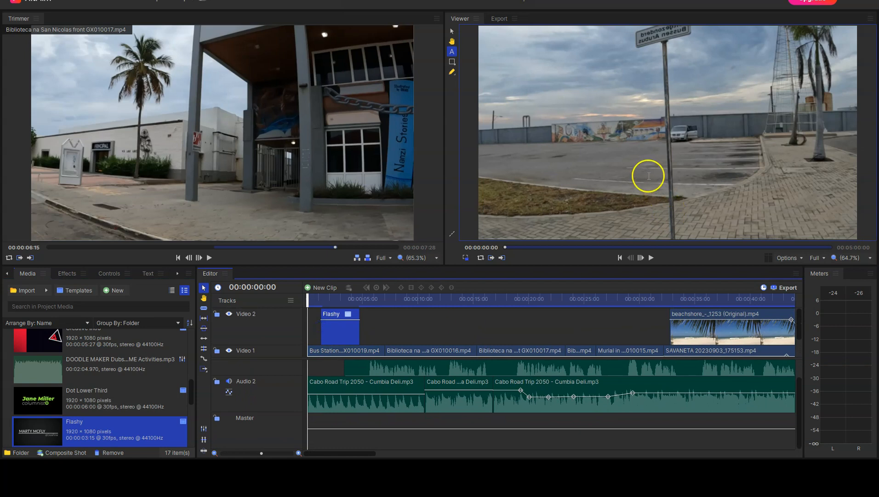
drag(305, 296, 328, 301)
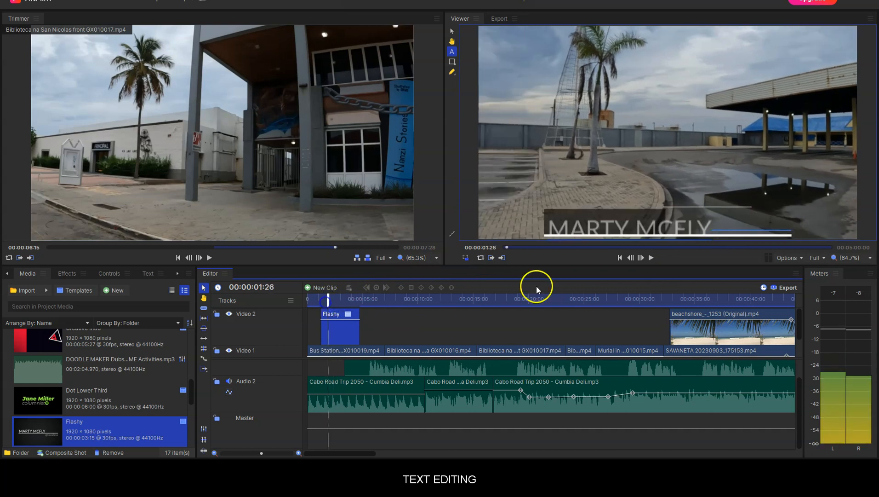
click(662, 222)
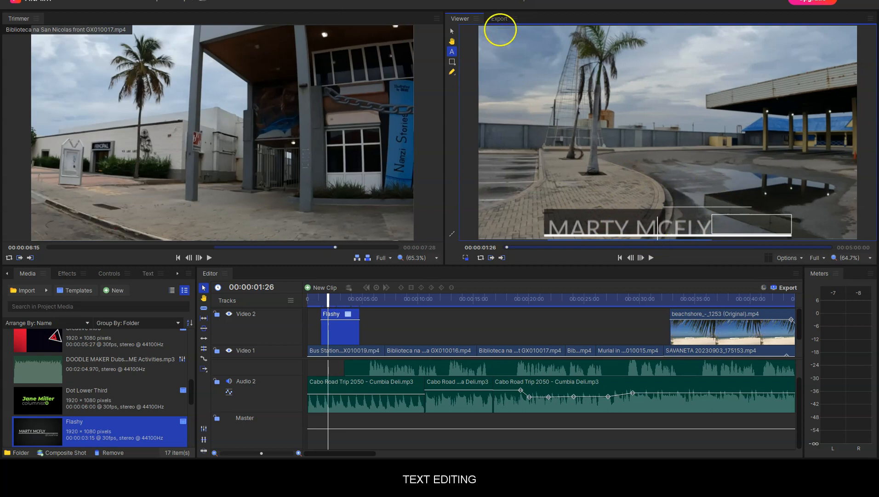
Move the Flashy title up to about the vertical middle of the frame.
click(452, 30)
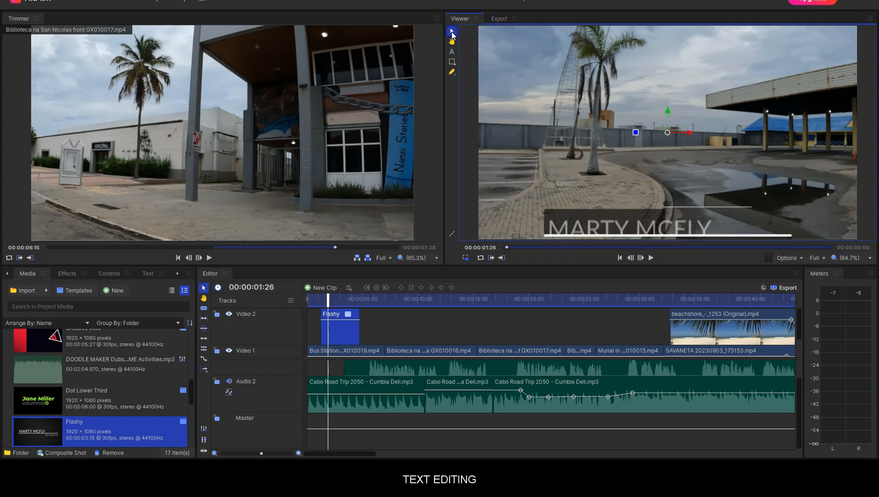
click(605, 211)
drag(605, 211, 599, 159)
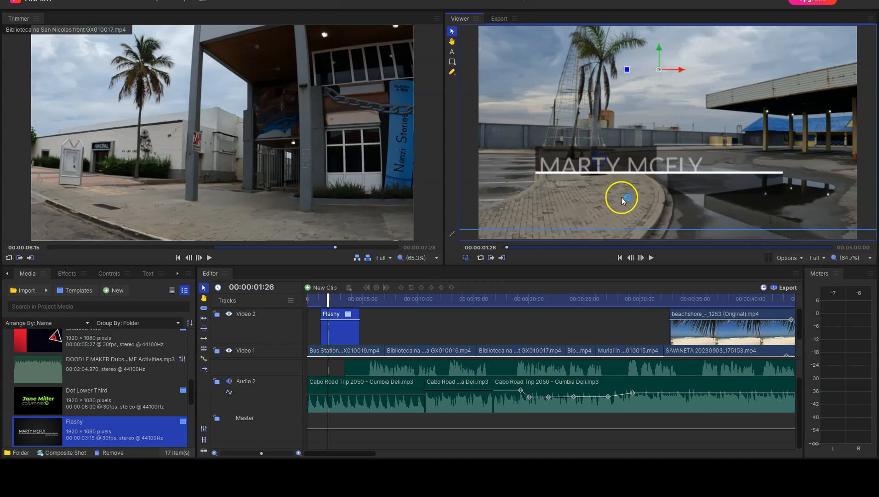
click(635, 165)
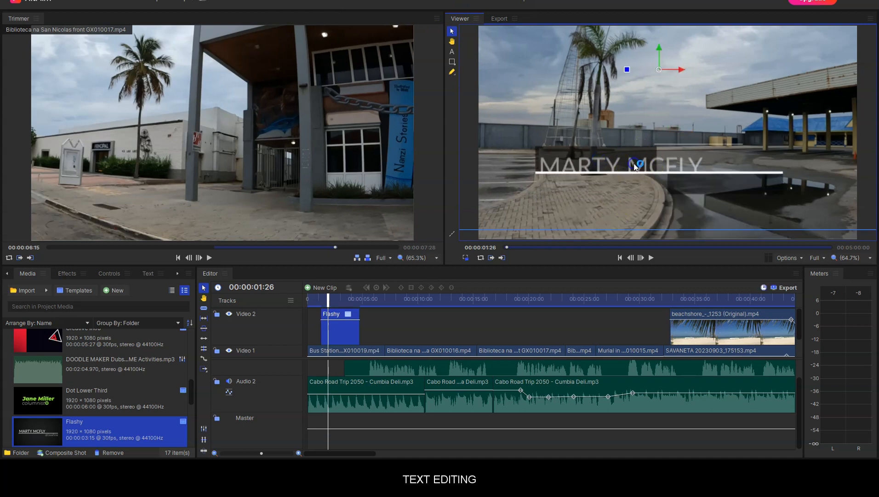
Delete the MARTY MCFLY text from the Flashy title with the Text tool.
click(452, 53)
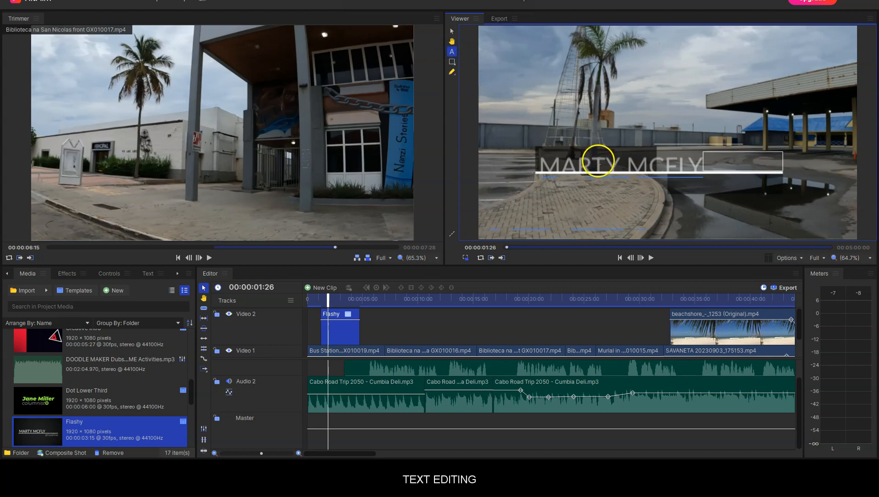
click(705, 163)
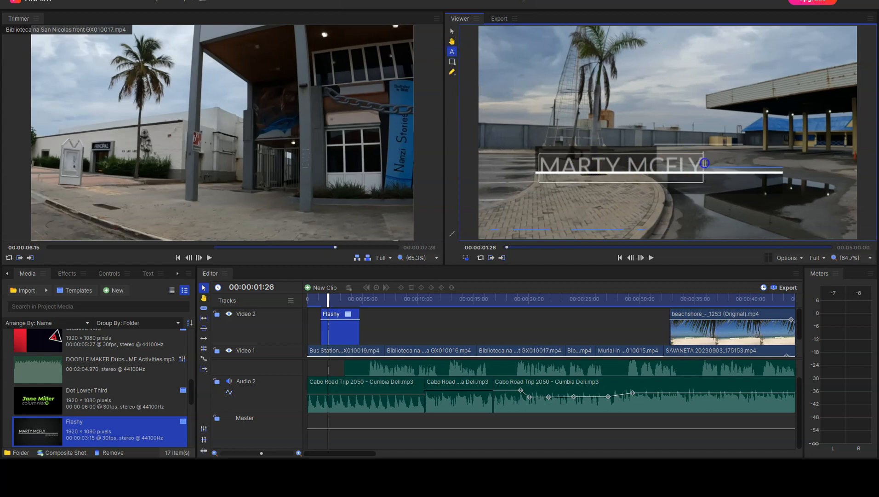
click(680, 165)
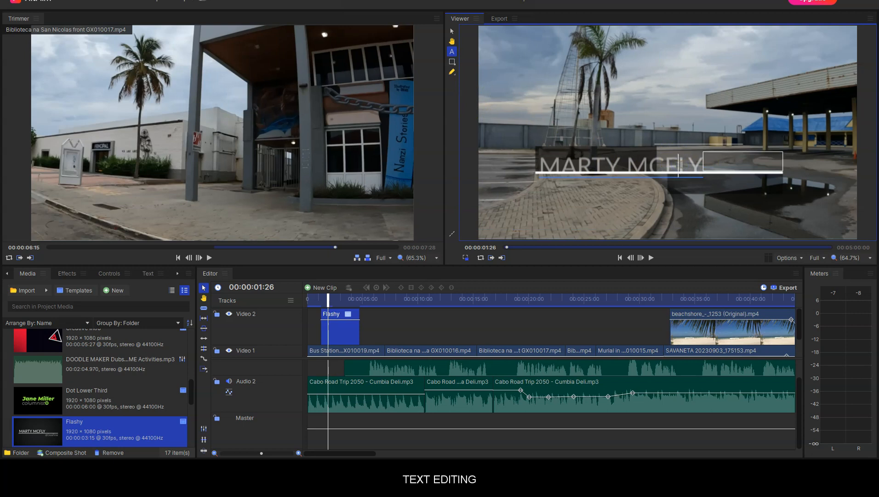
key(Delete)
key(Delete)
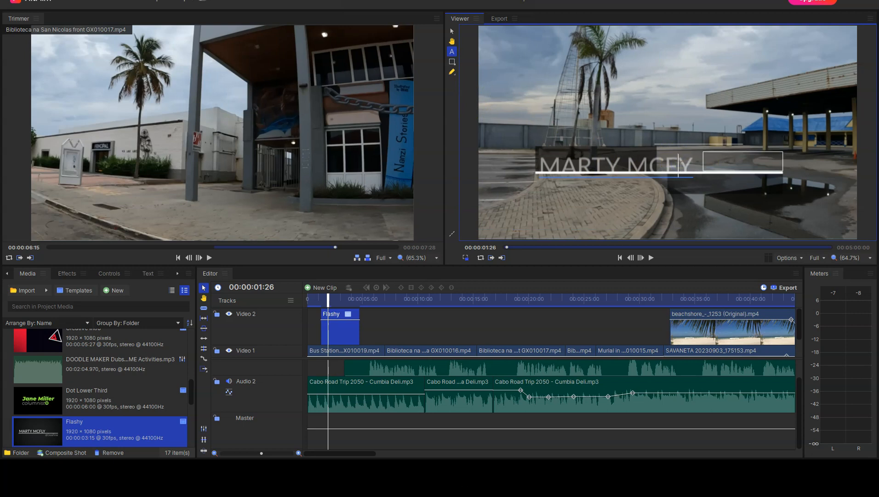
key(BackSpace)
key(BackSpace)
key(BackSpace)
key(BackSpace)
key(BackSpace)
key(BackSpace)
key(BackSpace)
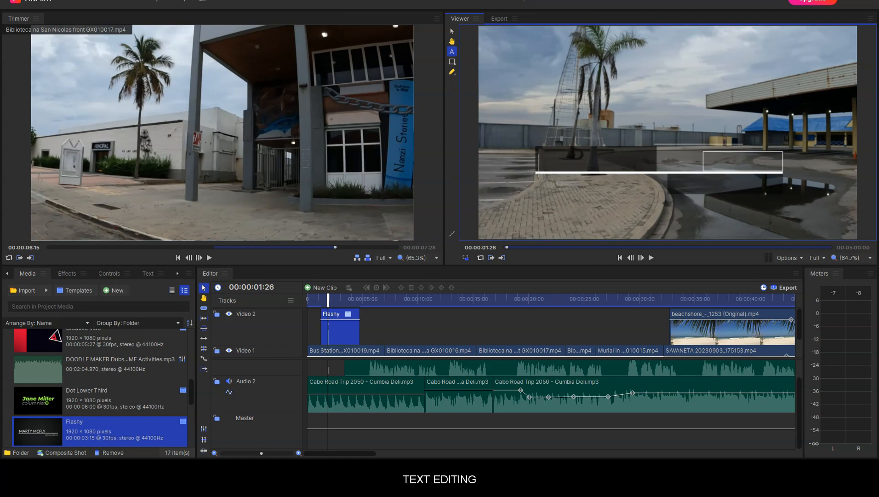
Try the Kalam font on the title, then set the title's font to Gadugi.
click(149, 274)
click(65, 312)
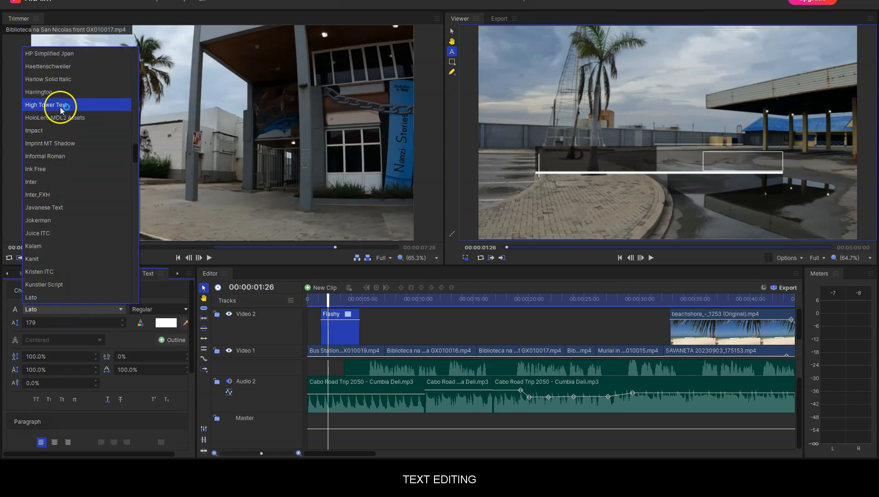
scroll(55, 263, down, 3)
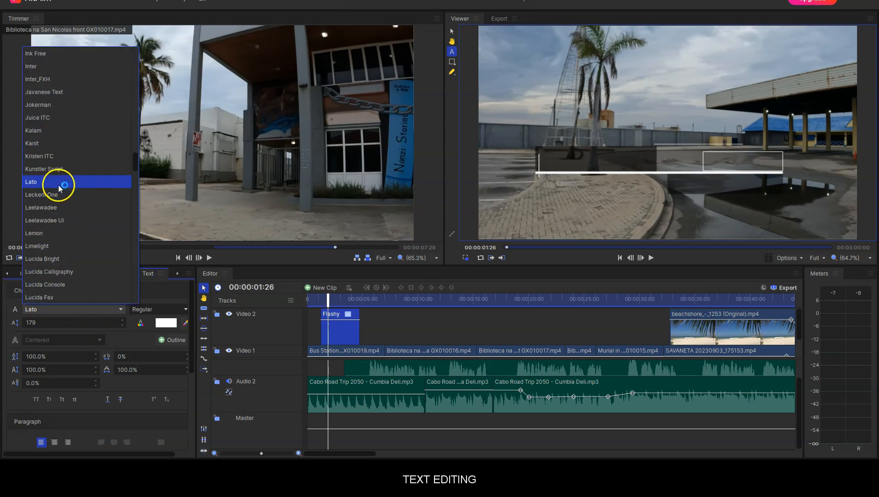
click(47, 132)
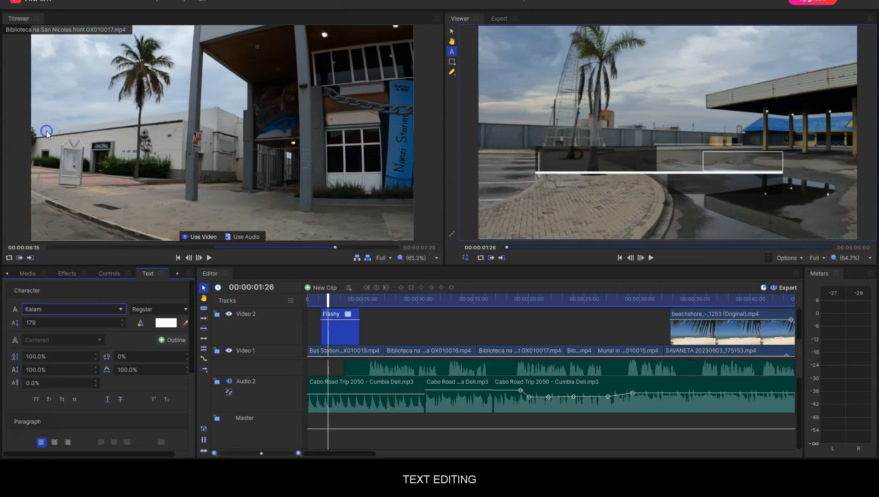
click(647, 189)
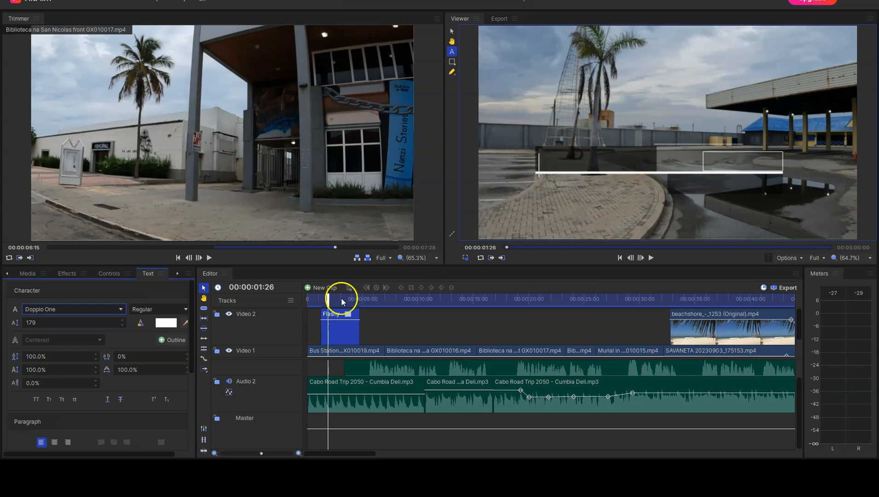
click(120, 310)
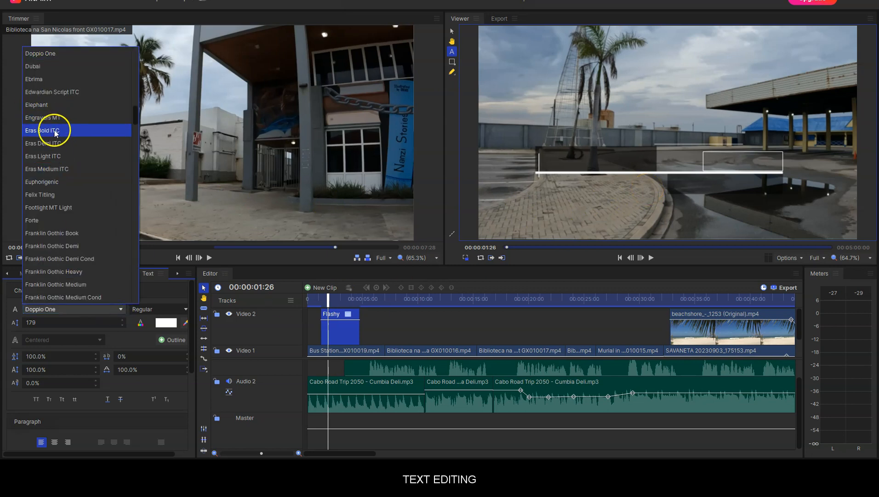
scroll(51, 204, down, 8)
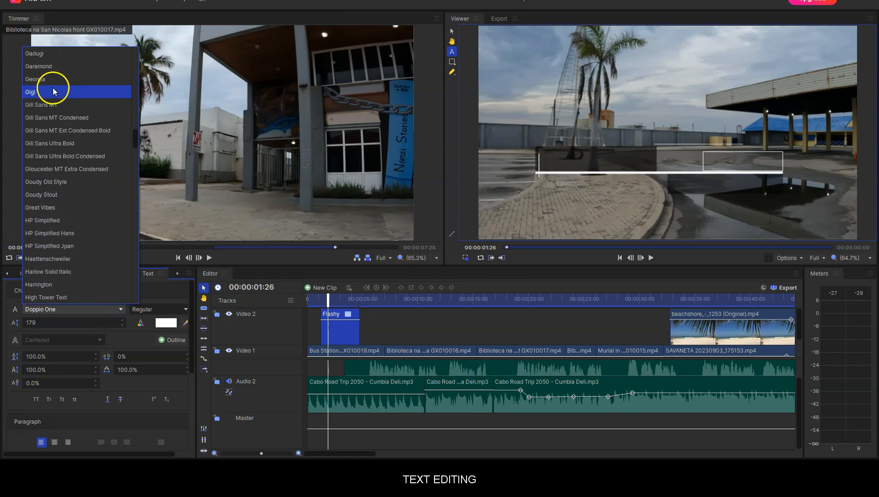
scroll(55, 138, up, 3)
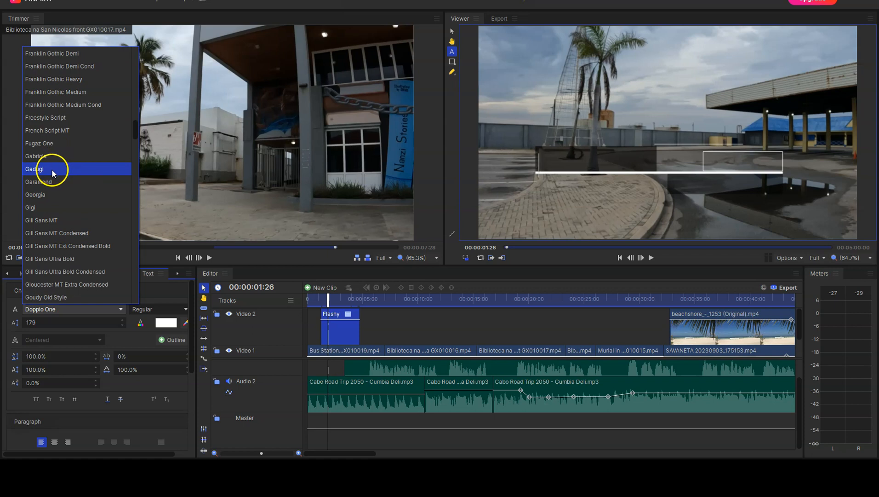
click(51, 169)
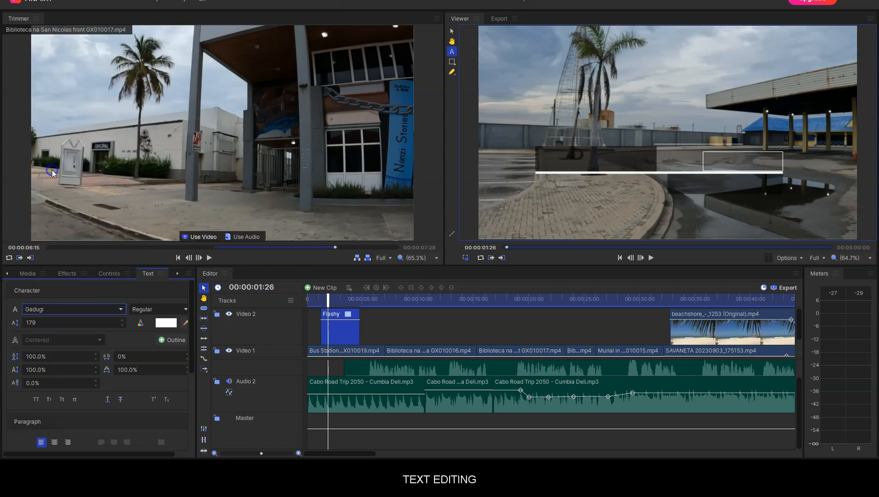
click(130, 336)
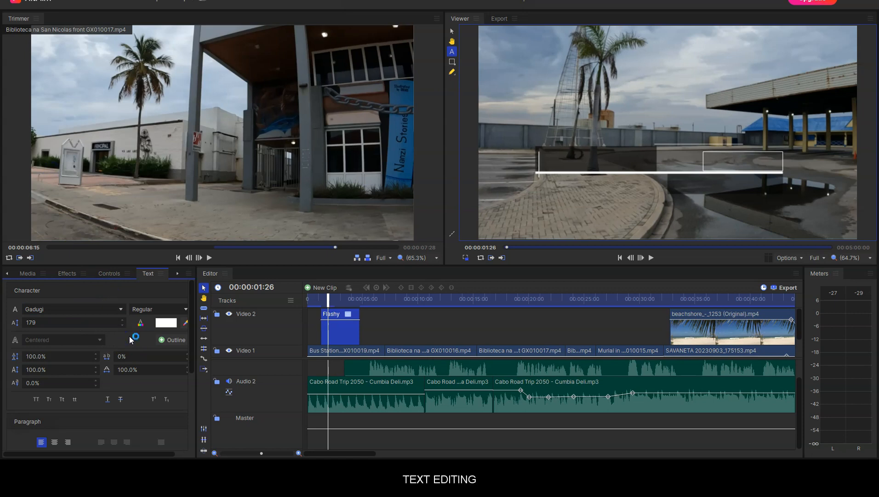
click(589, 161)
text(vddddsfnasf)
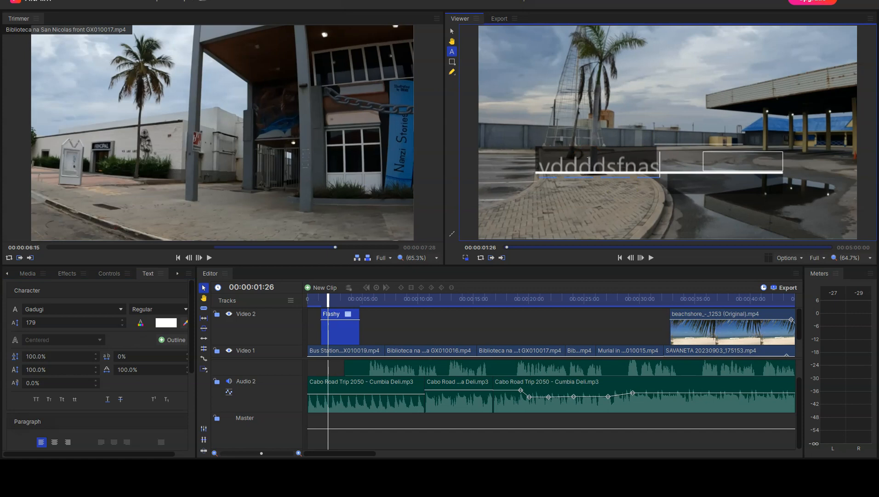
key(BackSpace)
key(BackSpace)
key(BackSpace)
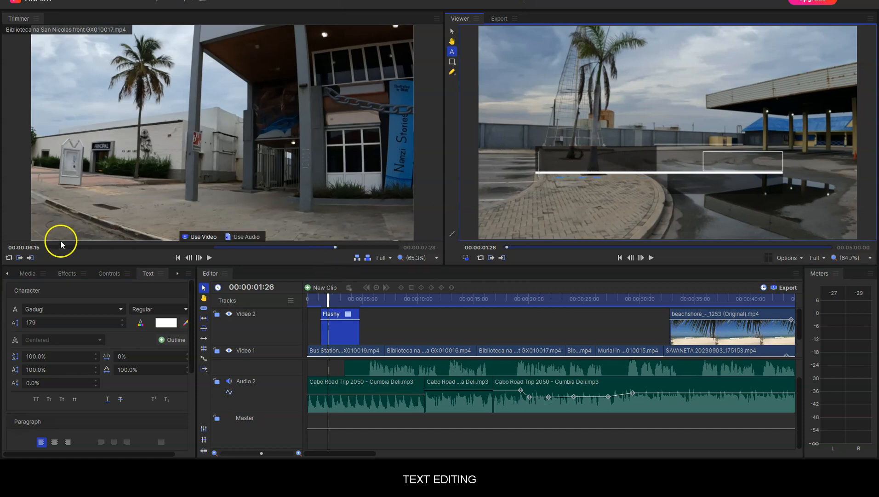
Change the title's font to Harrington.
click(121, 309)
scroll(64, 256, down, 3)
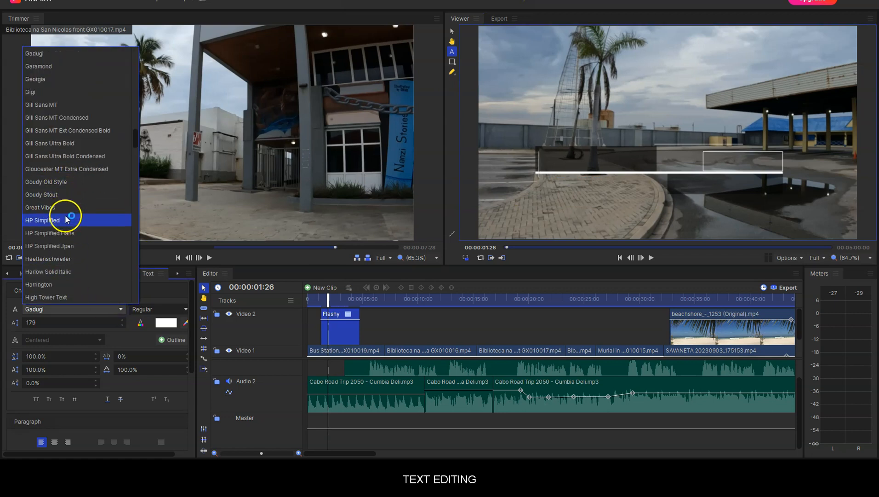
scroll(70, 221, down, 2)
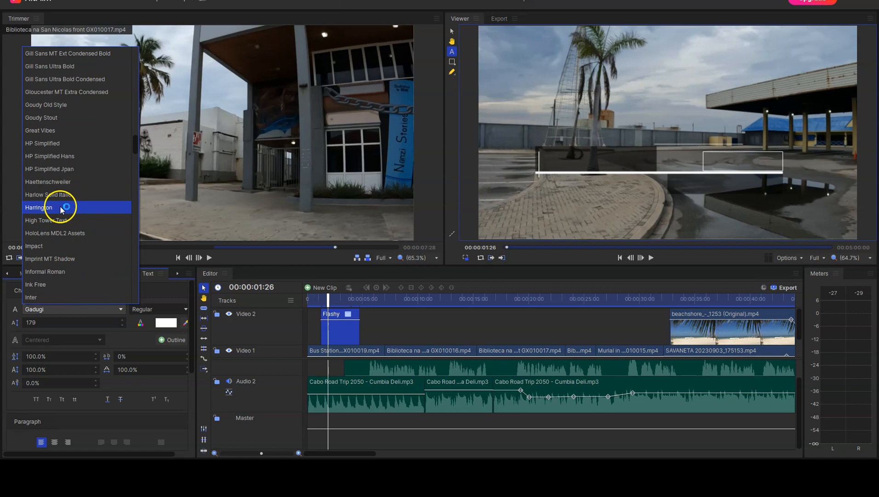
click(60, 207)
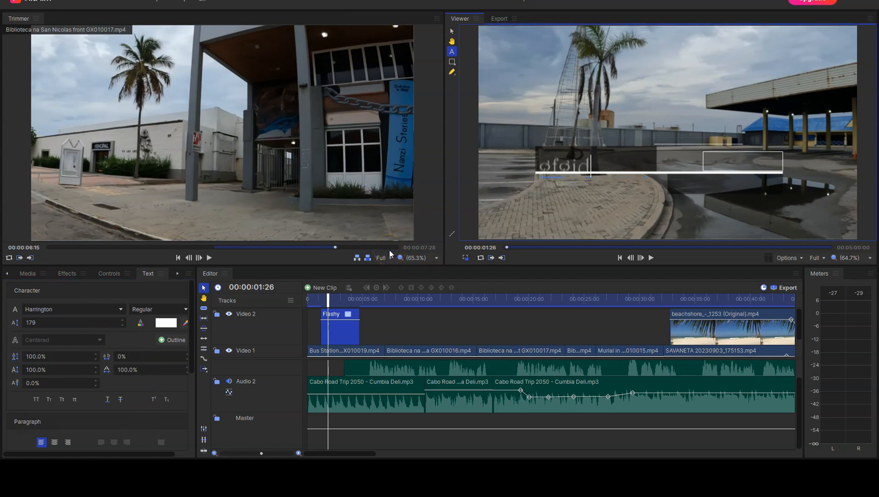
key(BackSpace)
key(BackSpace)
text(DFSDK)
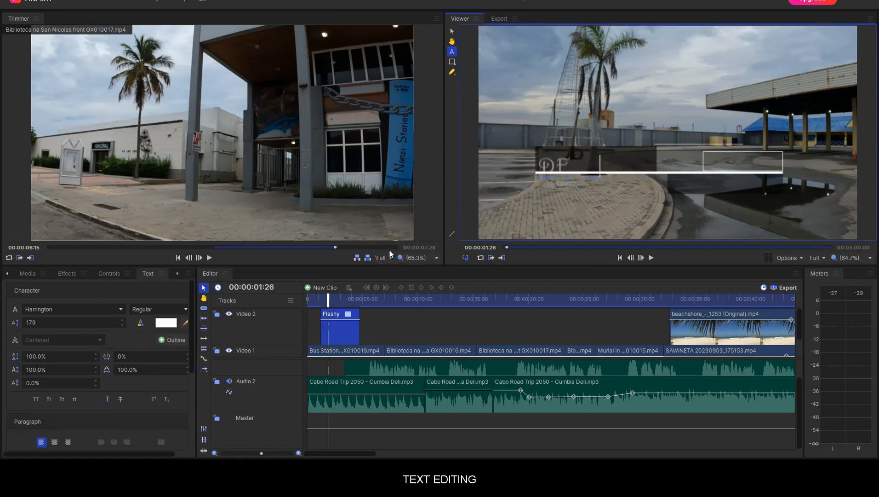
key(BackSpace)
key(BackSpace)
key(BackSpace)
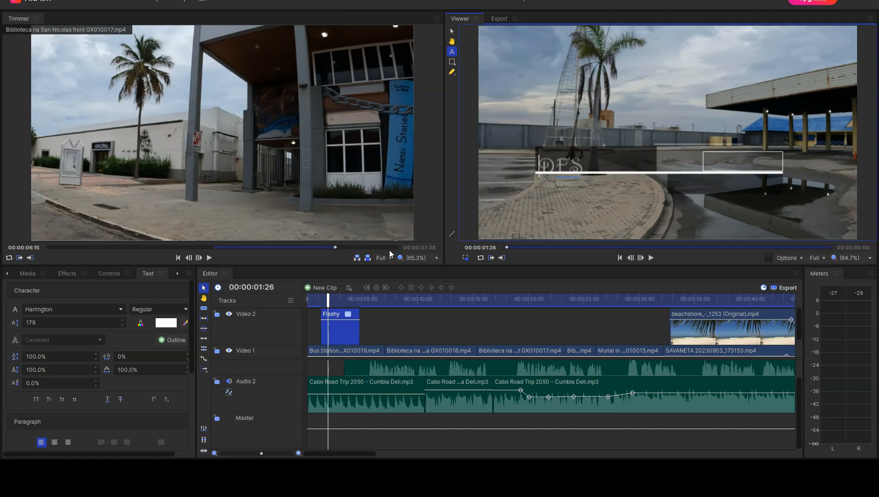
key(BackSpace)
key(BackSpace)
key(BackSpace)
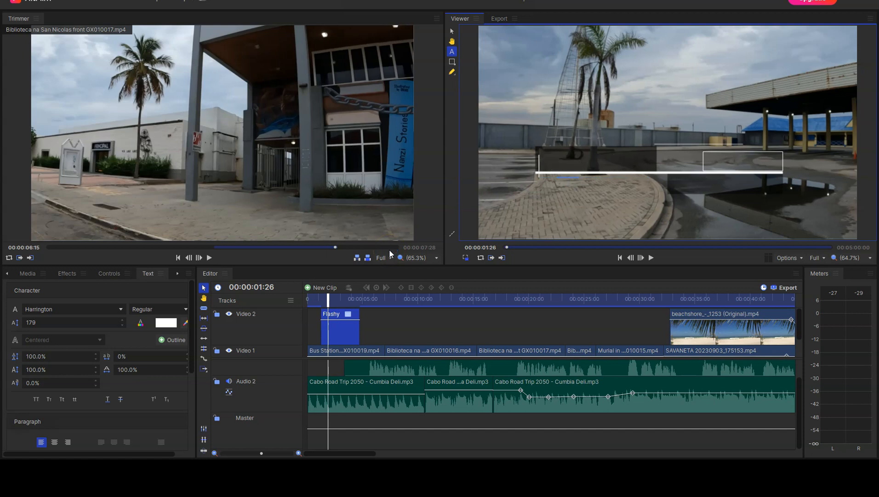
Remove the Flashy title clip from the Video 2 track.
click(116, 324)
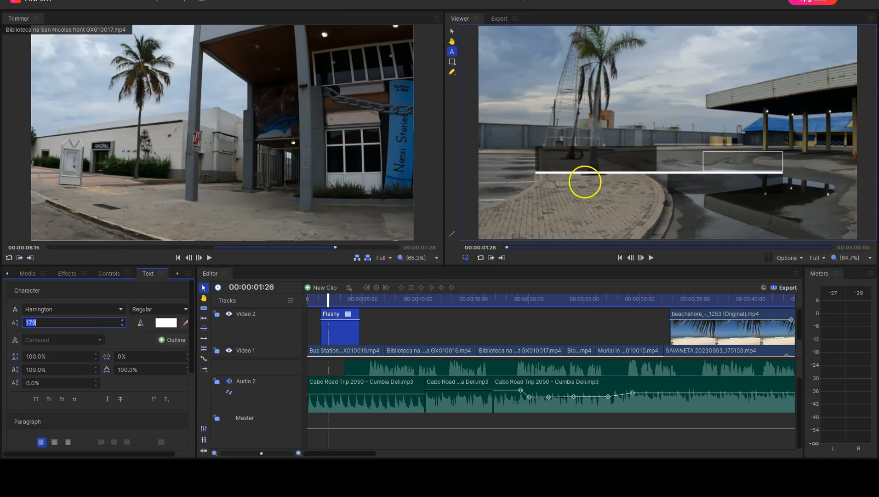
right_click(337, 329)
click(337, 330)
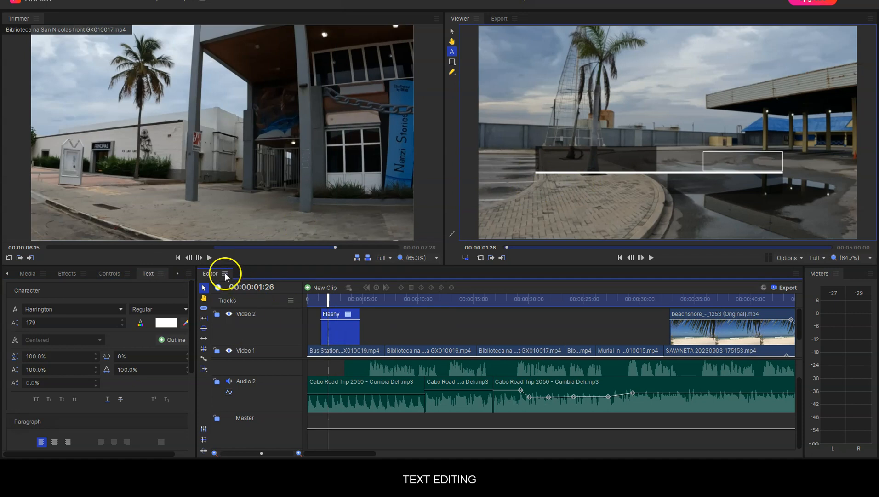
right_click(344, 332)
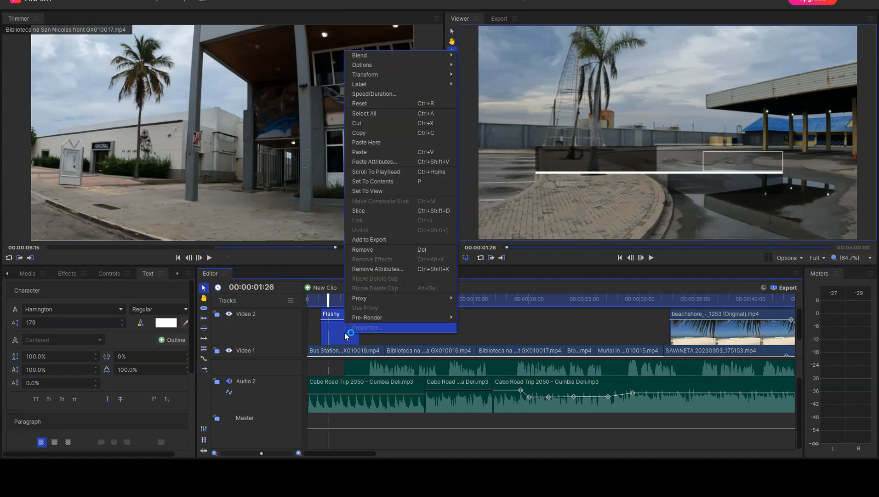
click(380, 249)
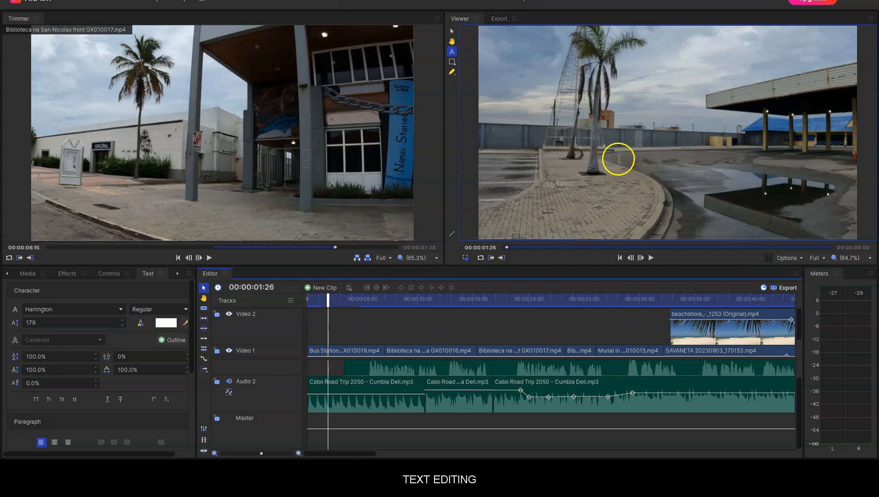
Create a new text layer in the frame at the playhead and set its font to High Tower Text.
click(588, 157)
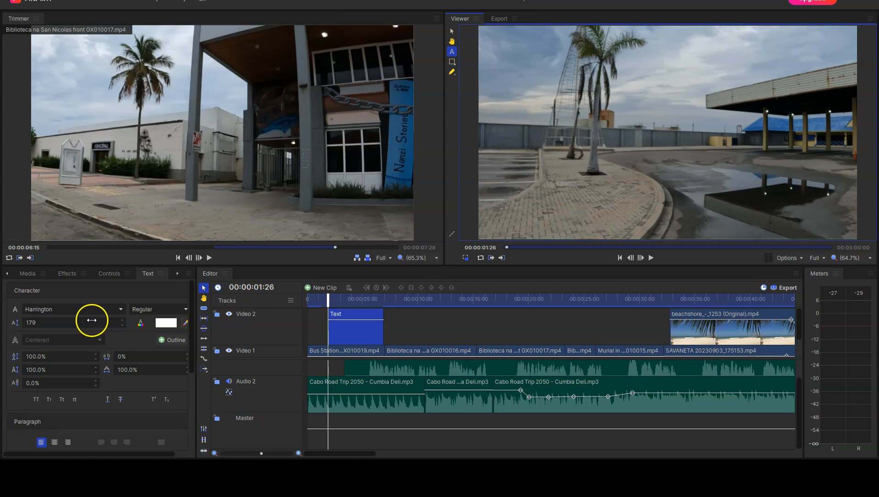
click(119, 308)
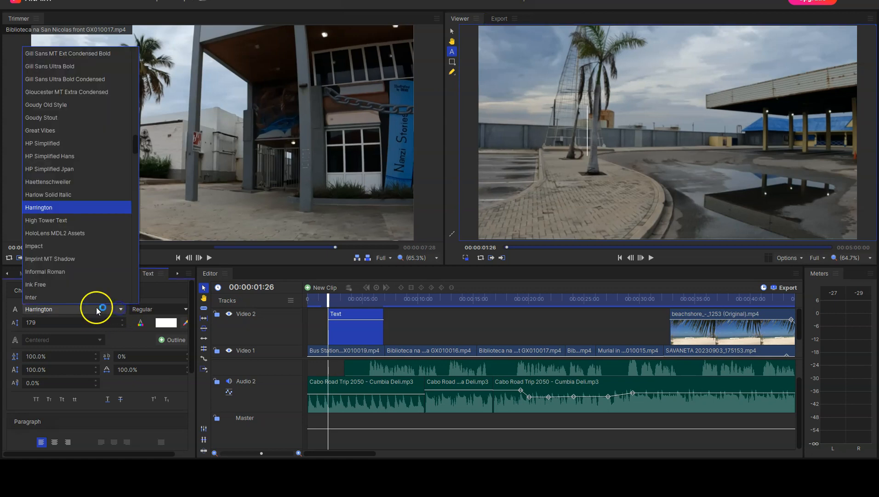
click(61, 223)
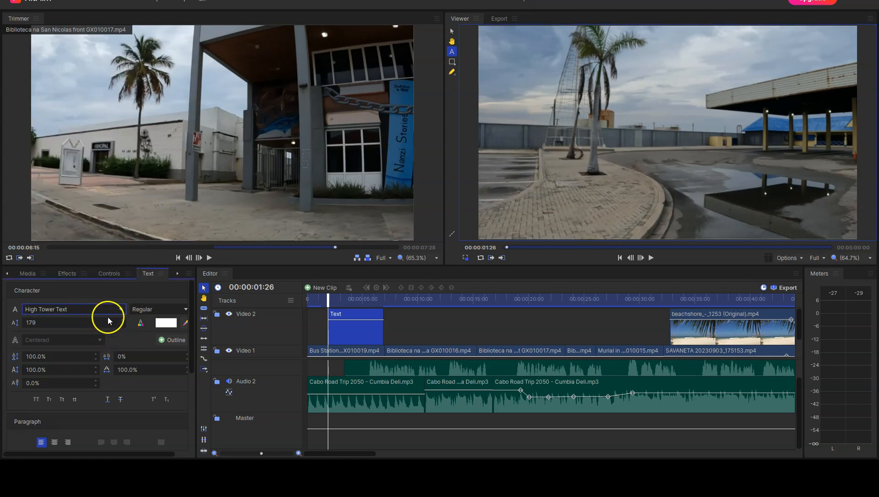
Enter BUS STAT as the new text layer's content and switch back to the Selection tool.
click(585, 147)
text(FD)
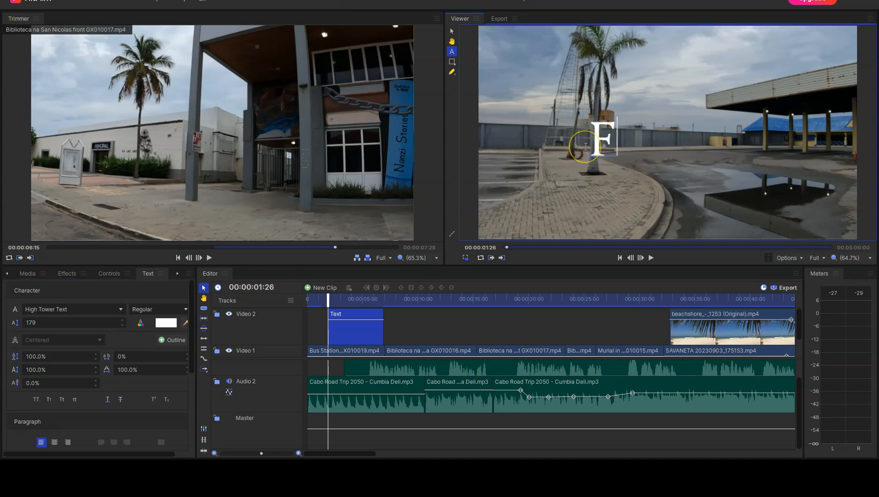
key(BackSpace)
key(BackSpace)
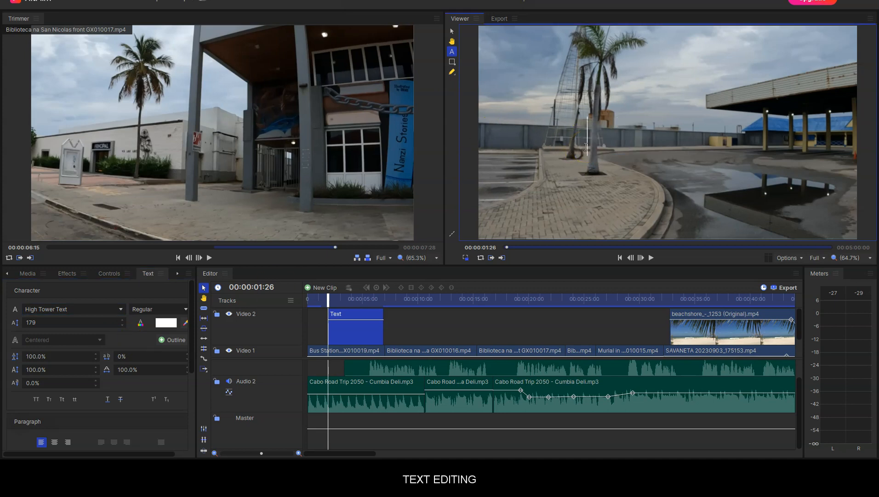
text(BUS)
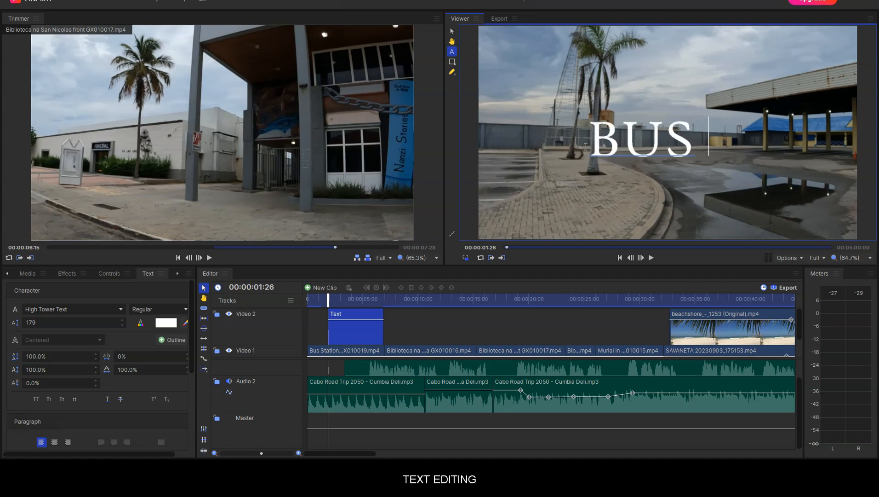
text( STAT)
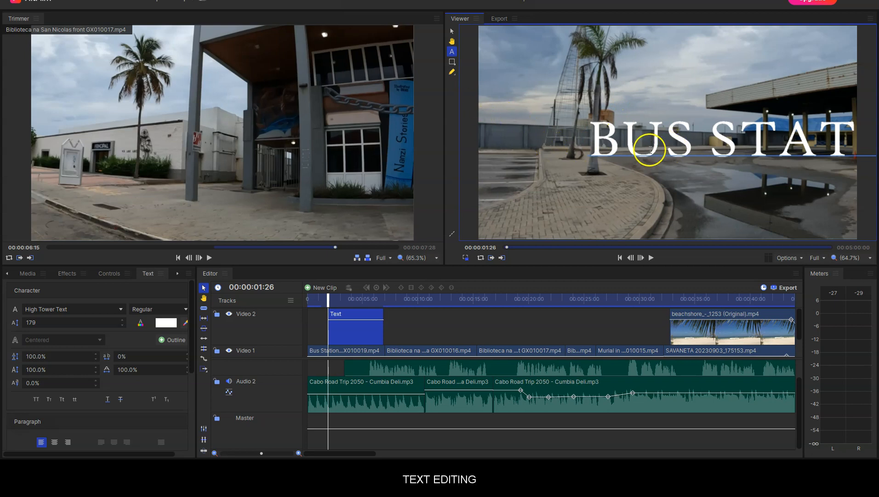
click(63, 383)
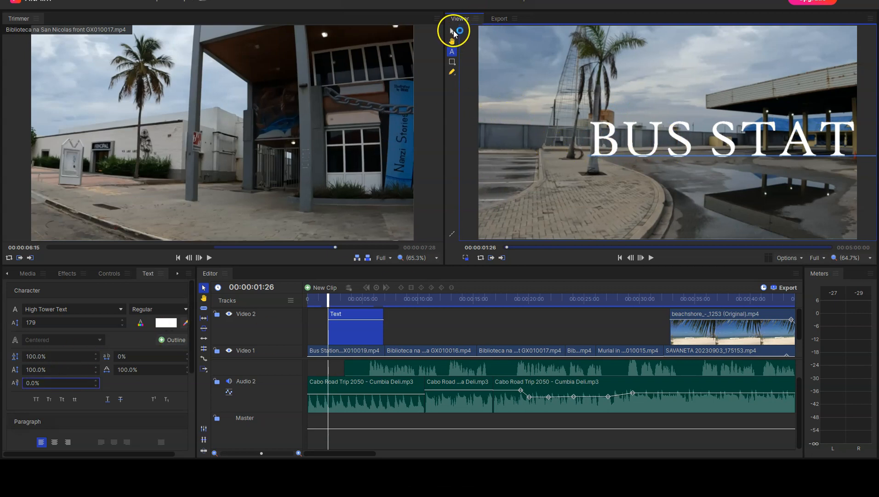
click(453, 31)
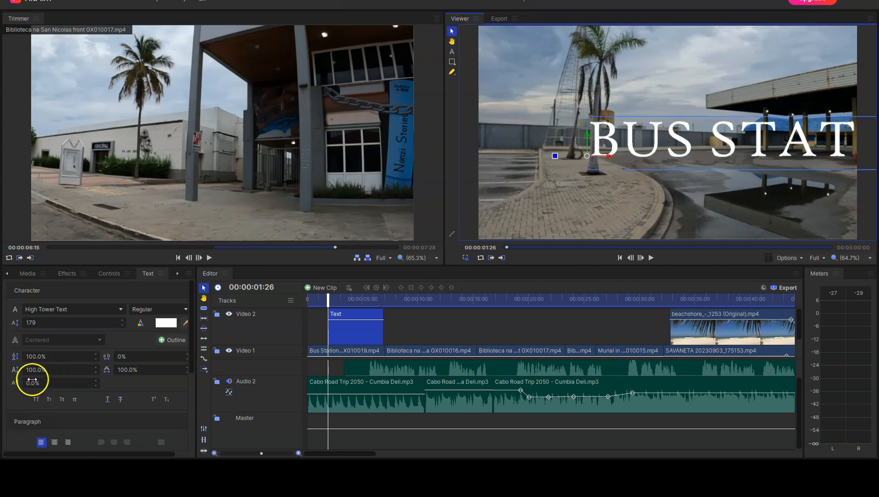
Adjust the text's character scaling and spacing fields to 113%, 105%, 72% and -11%.
click(69, 368)
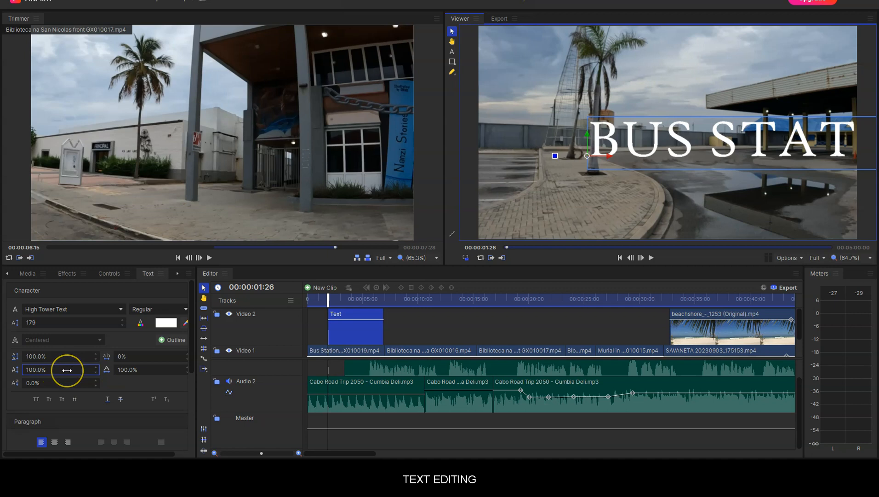
drag(68, 371, 68, 370)
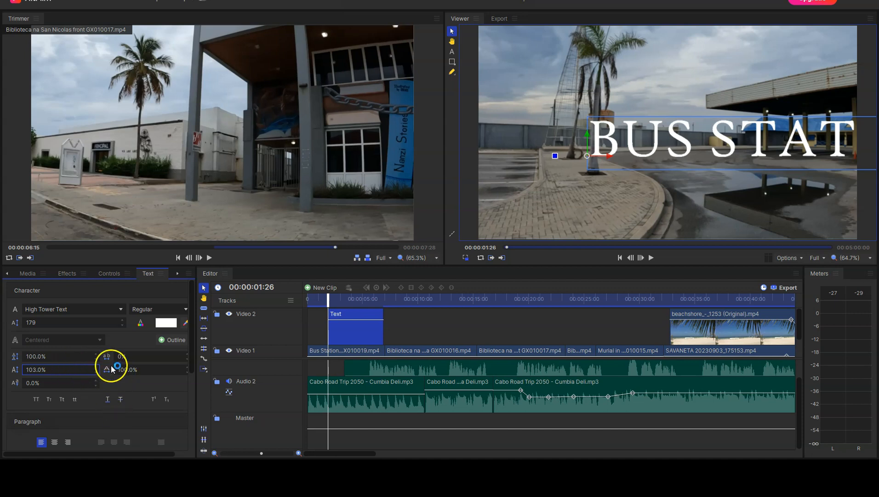
drag(132, 368, 134, 369)
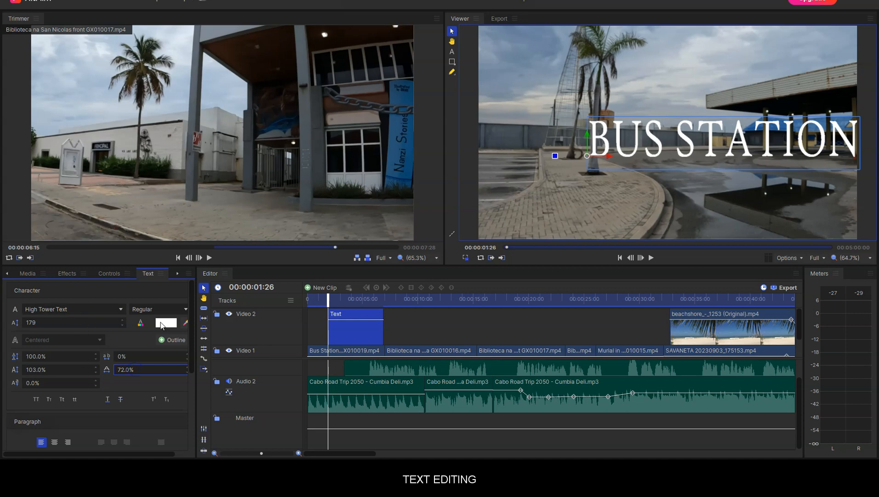
drag(50, 354, 50, 356)
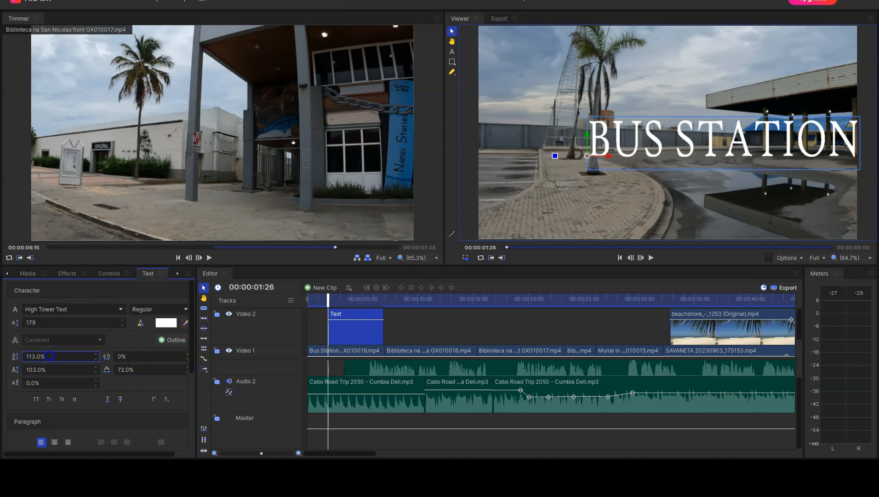
drag(50, 368, 47, 382)
scroll(138, 389, down, 1)
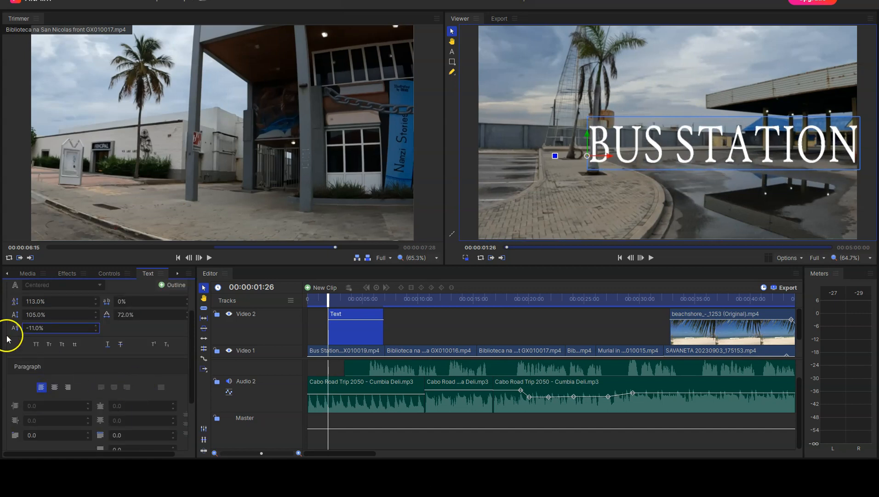
Switch the text through the capitalization options, ending with lowercase.
click(37, 344)
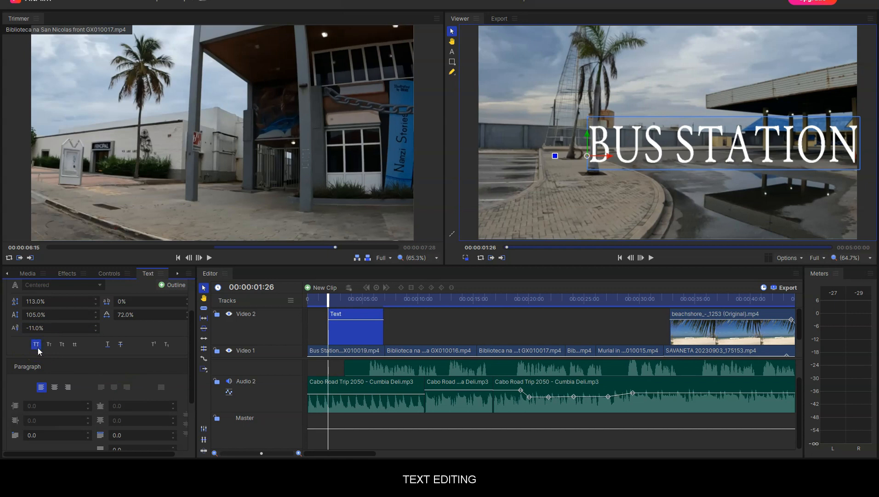
click(49, 345)
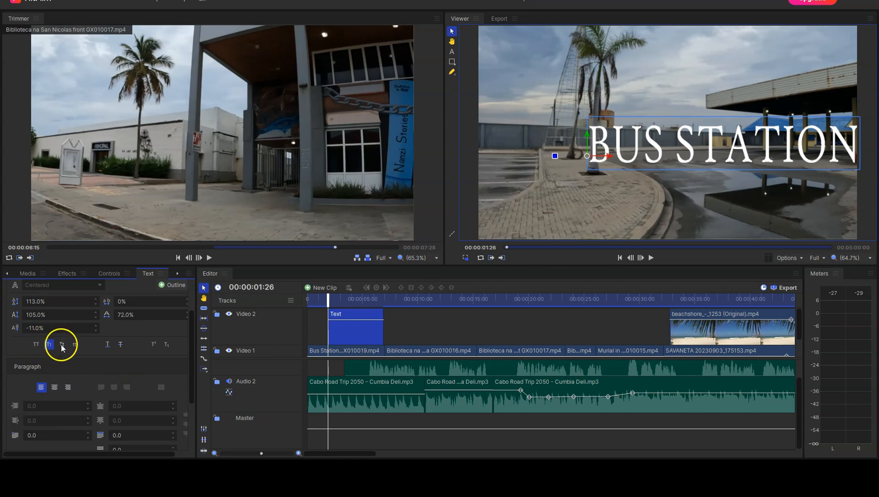
click(59, 344)
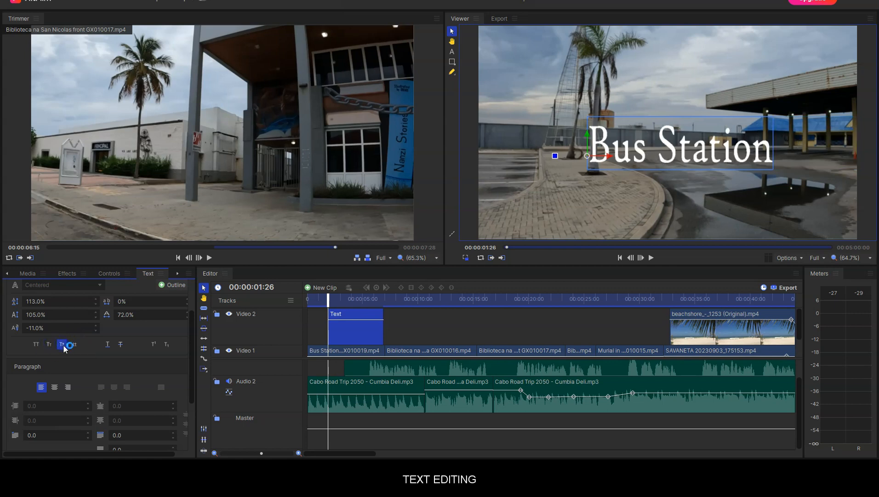
click(75, 345)
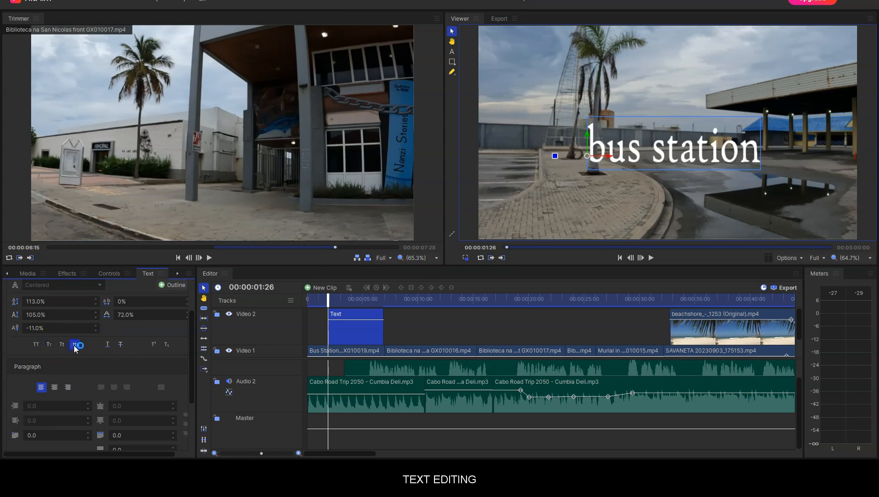
Toggle the underline and strikethrough options on the text.
click(109, 346)
click(109, 346)
click(121, 345)
click(121, 345)
Right-align the paragraph and move the text layer back toward the right of the frame.
scroll(42, 430, down, 4)
click(55, 304)
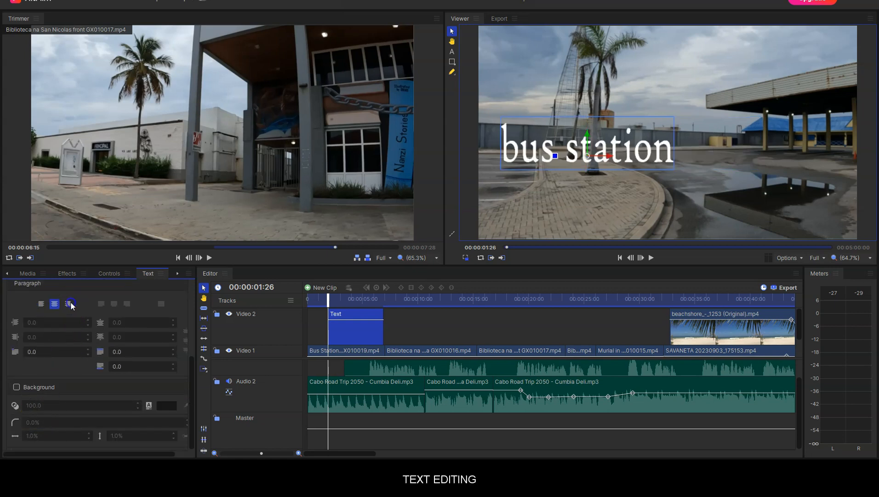
click(69, 303)
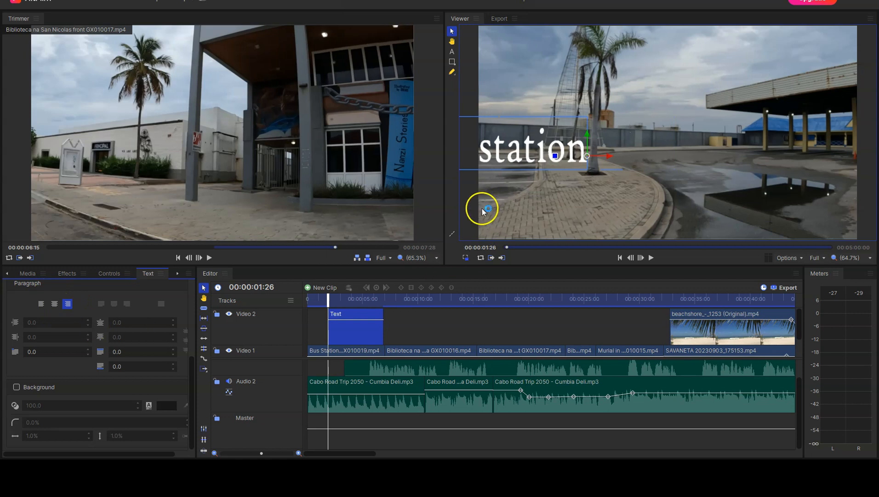
drag(535, 128, 691, 146)
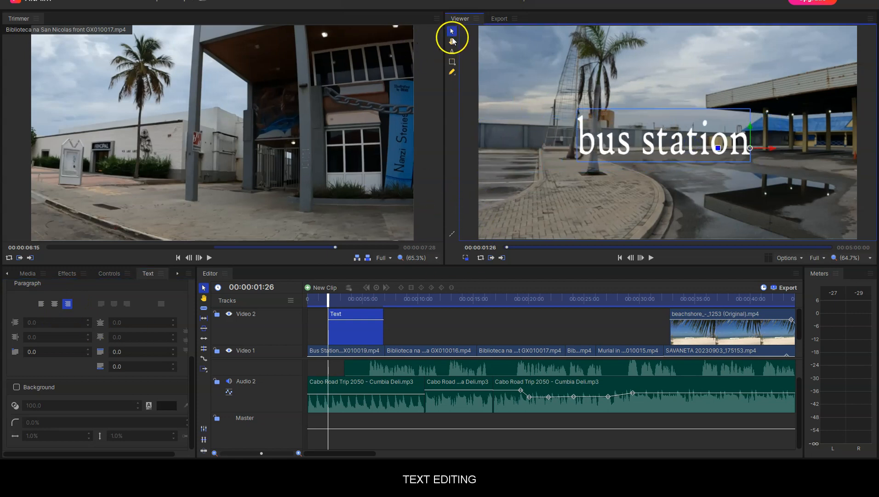
mouse_move(649, 131)
mouse_down()
mouse_move(646, 142)
mouse_move(650, 132)
mouse_up()
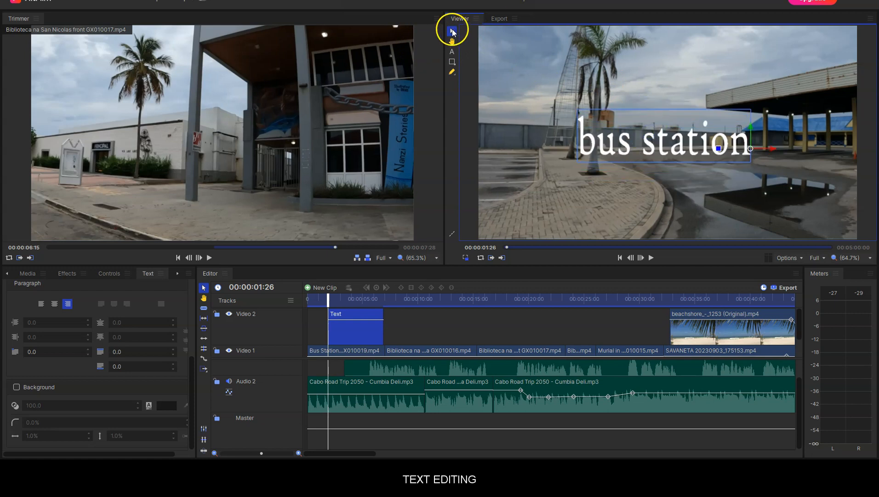
Enable the text background and set its colour to #A5A8B7.
click(60, 352)
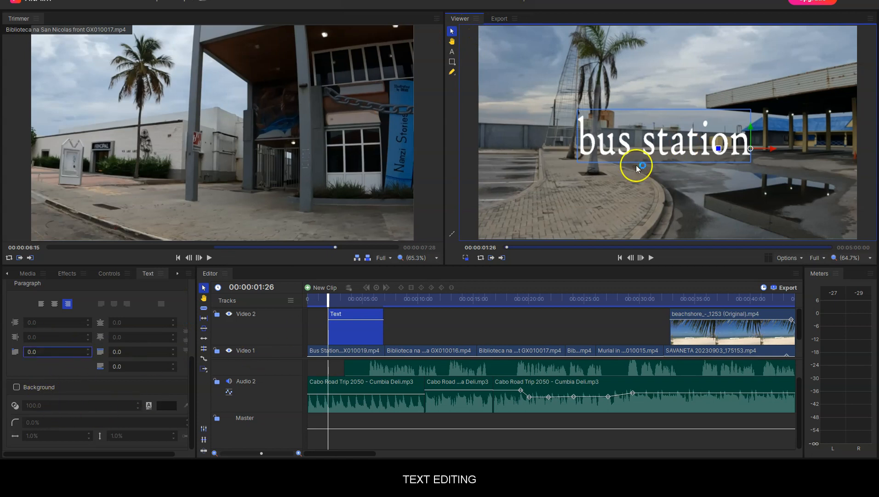
click(16, 387)
click(170, 405)
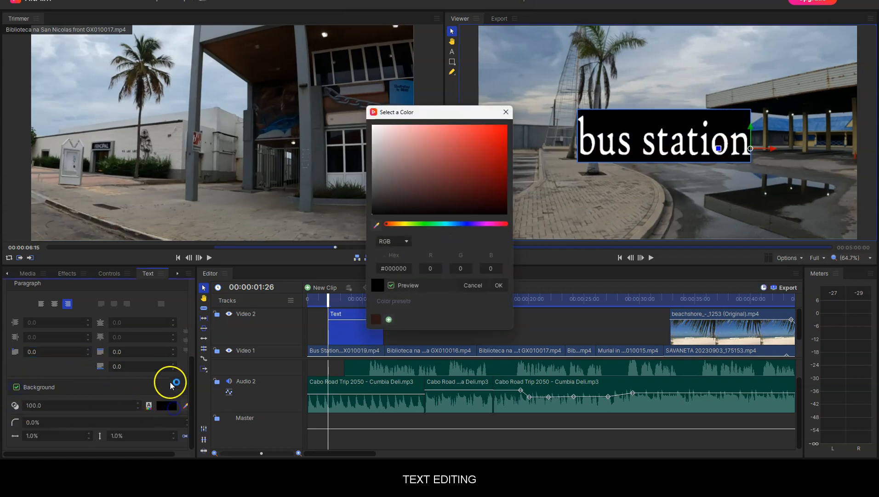
click(434, 172)
click(477, 173)
click(473, 144)
click(378, 144)
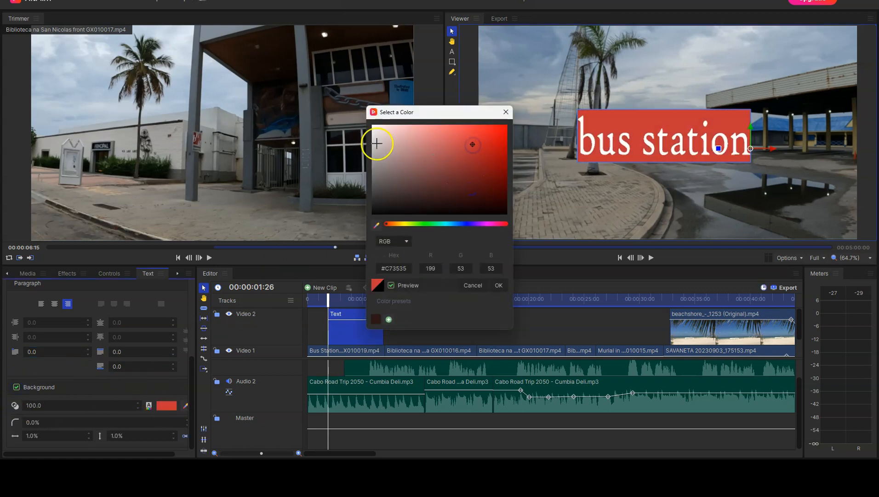
click(462, 224)
click(410, 169)
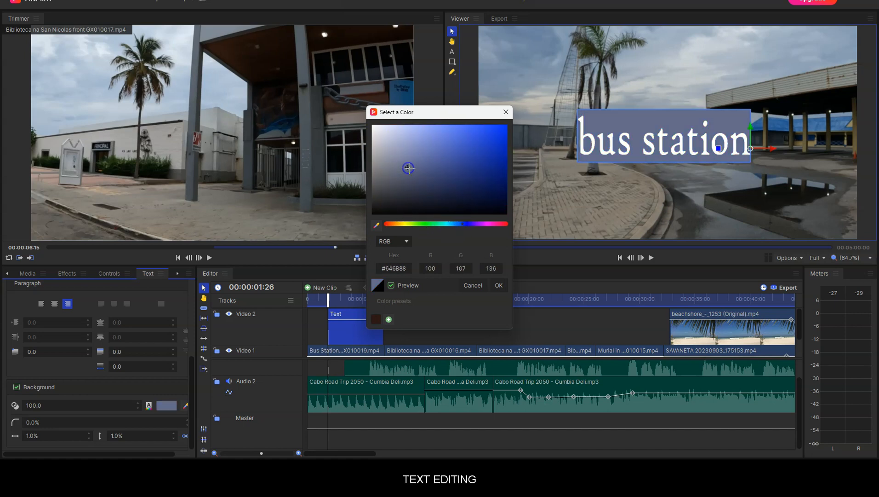
click(385, 151)
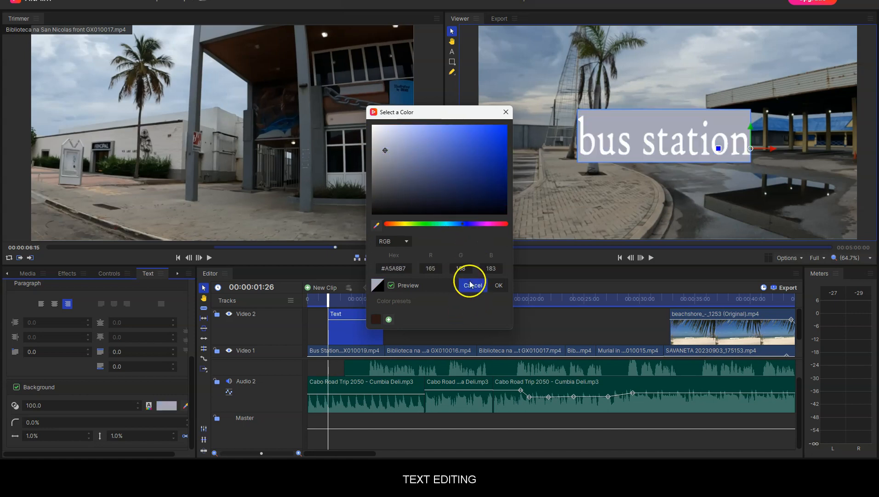
click(506, 112)
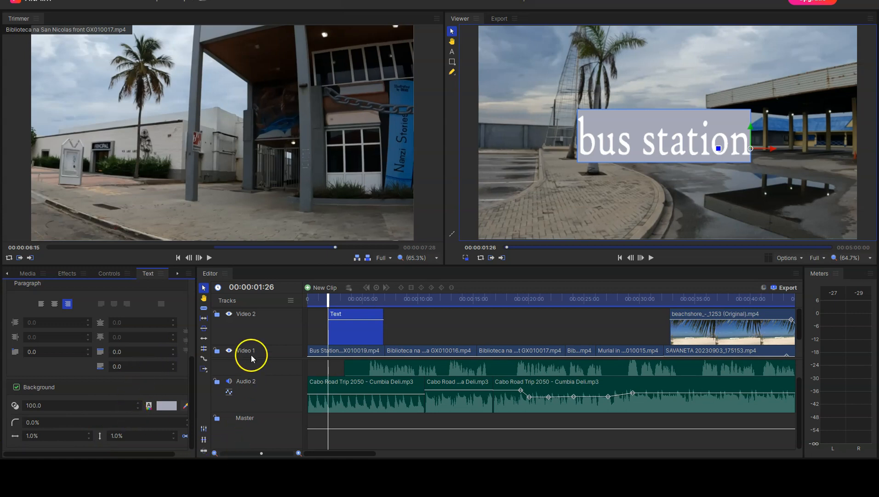
Move the playhead to 00:00:10:06 and add a new text layer in the frame with the Text tool.
click(354, 332)
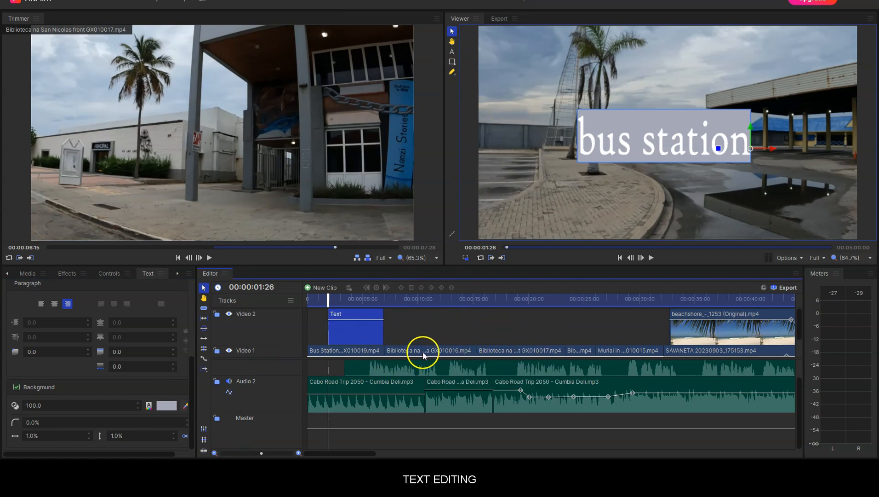
click(420, 299)
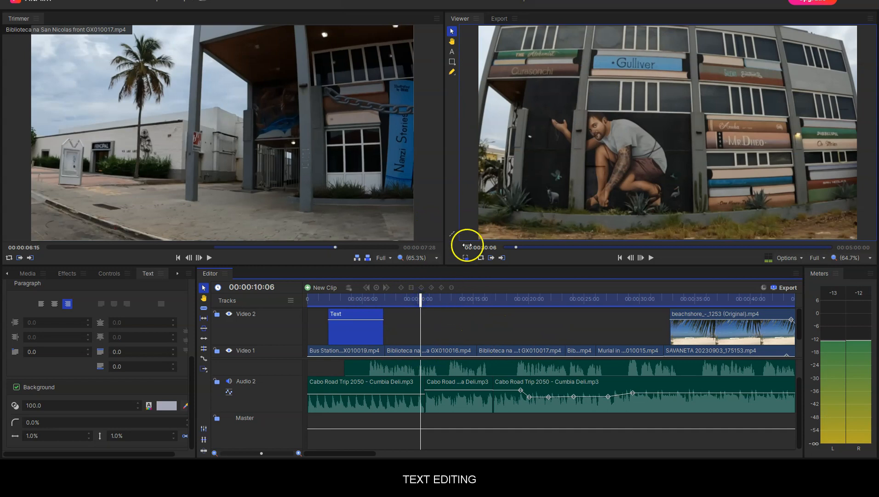
click(452, 52)
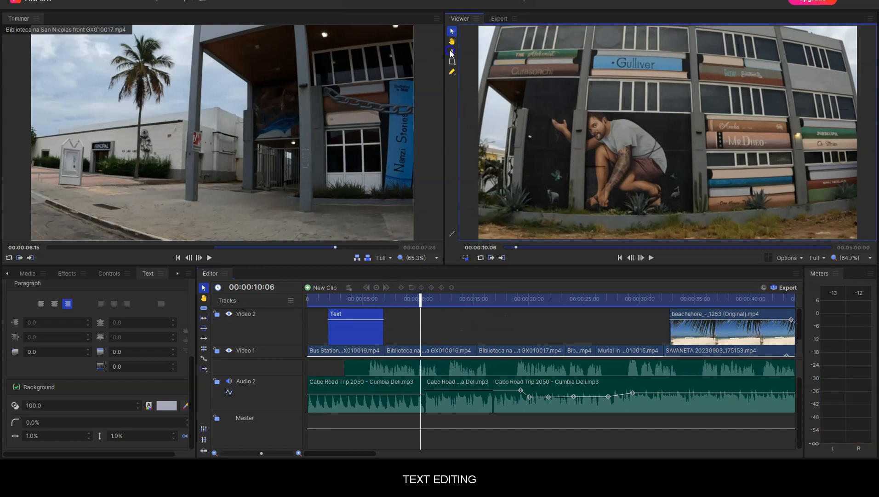
click(561, 147)
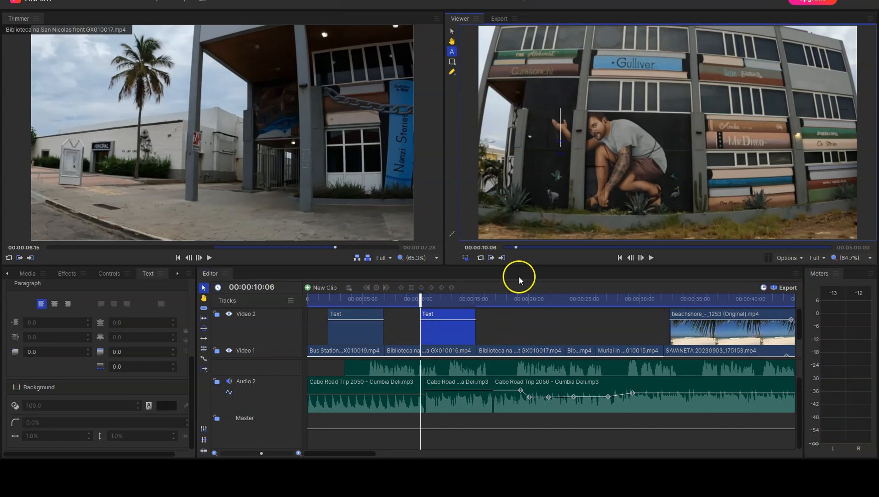
Select each text clip on the Video 2 track in turn to inspect them.
right_click(359, 326)
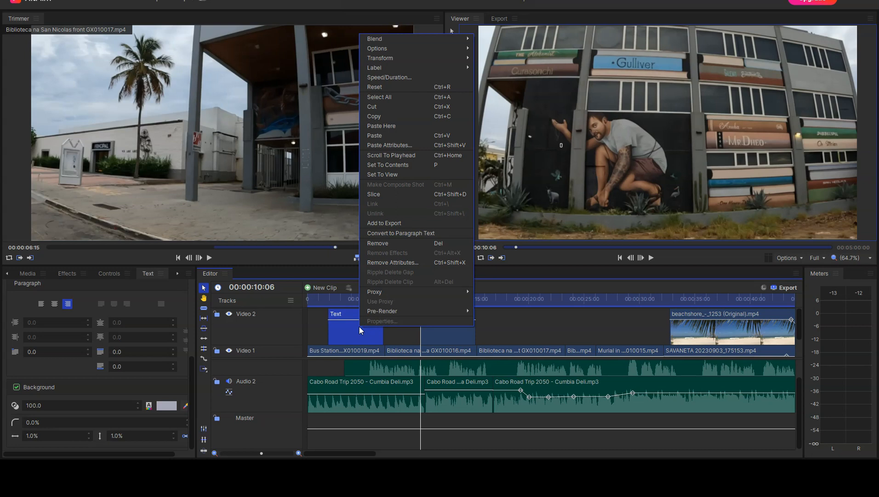
click(360, 329)
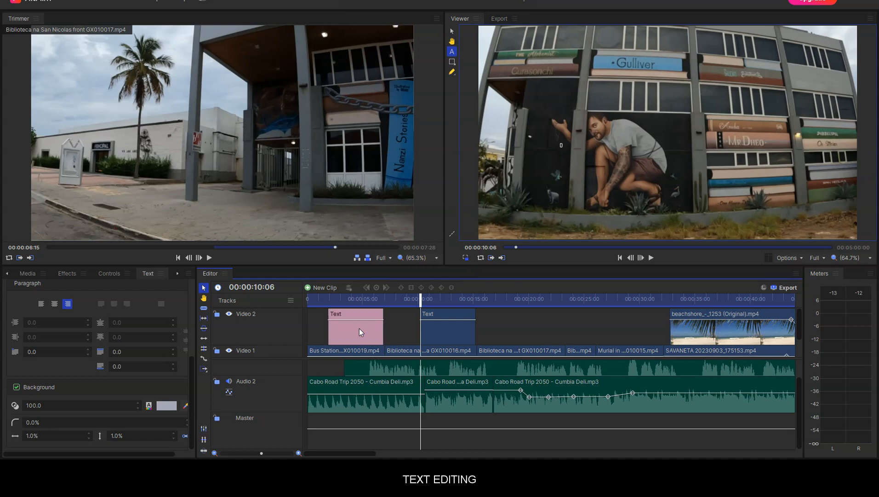
click(441, 330)
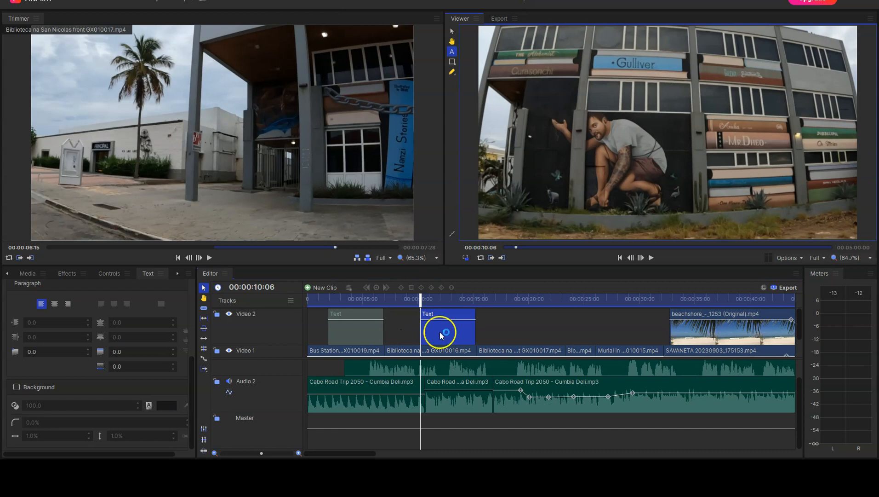
click(352, 329)
click(351, 325)
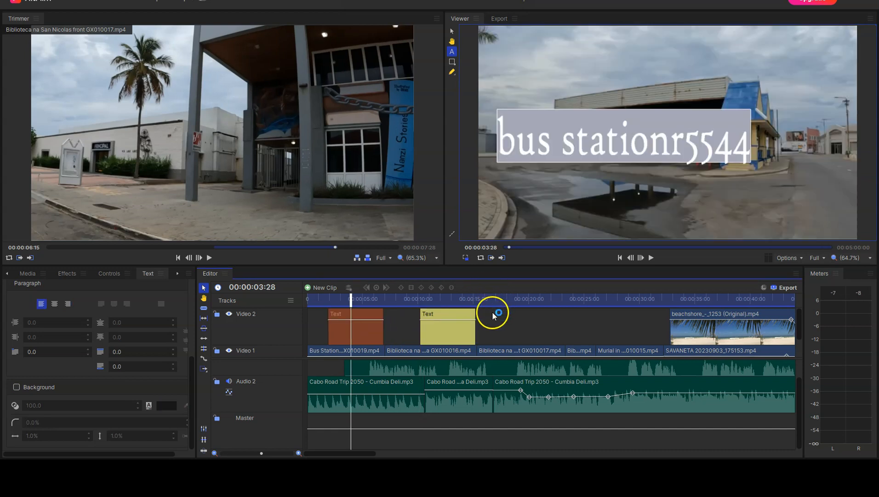
click(371, 324)
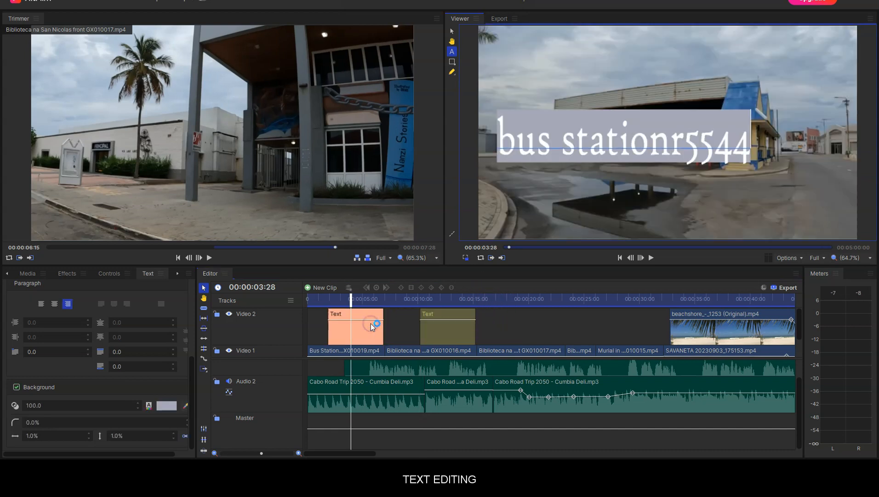
click(433, 341)
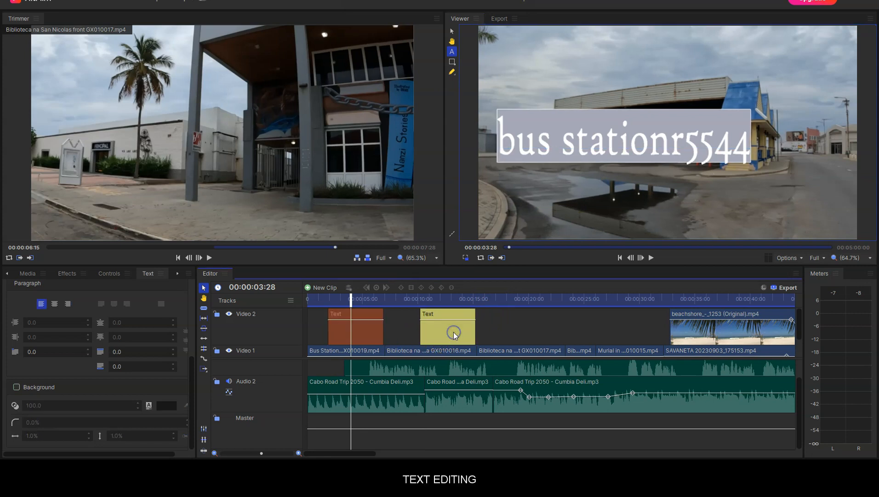
click(359, 329)
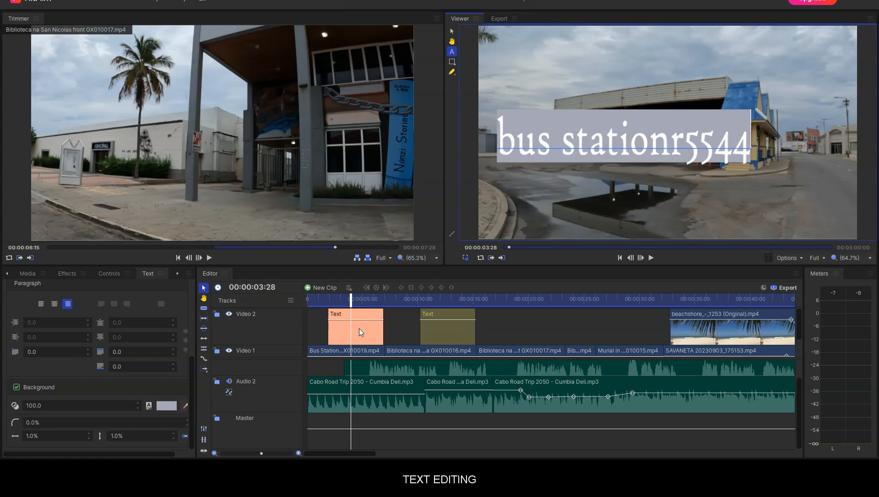
Delete the first text clip from the Video 2 track.
drag(348, 297, 436, 318)
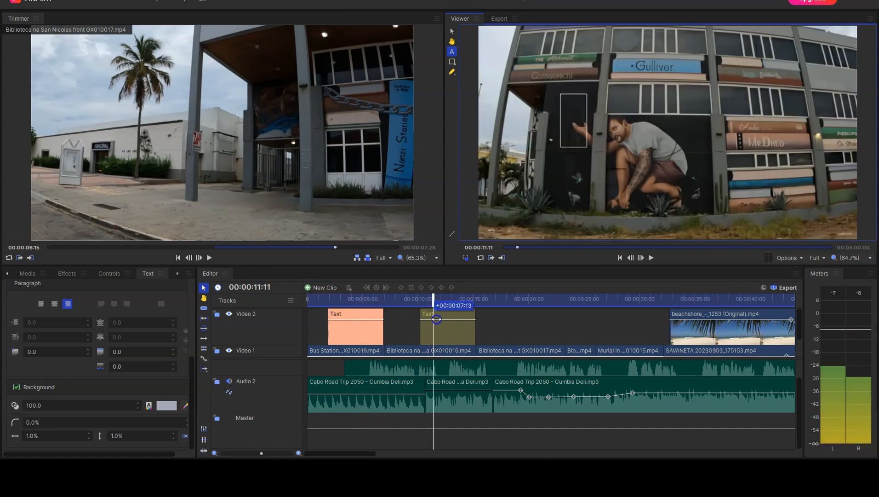
click(375, 328)
key(Delete)
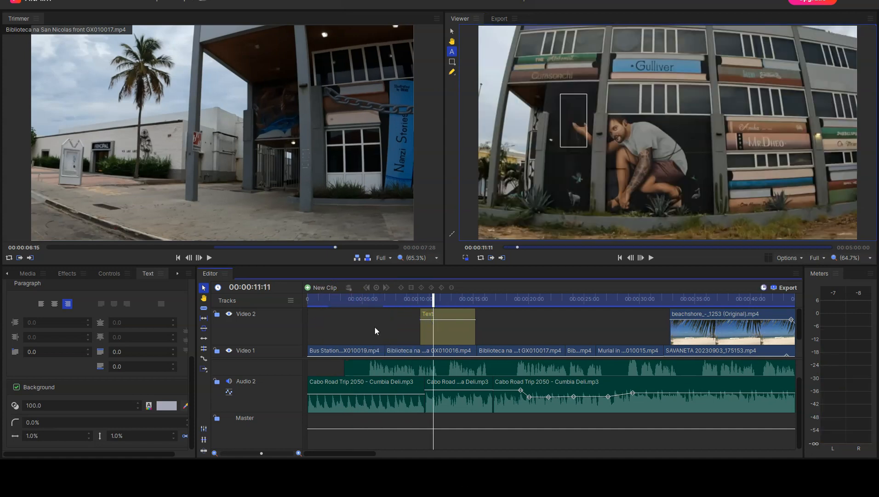
Select the remaining text clip and scrub the playhead over it.
click(489, 455)
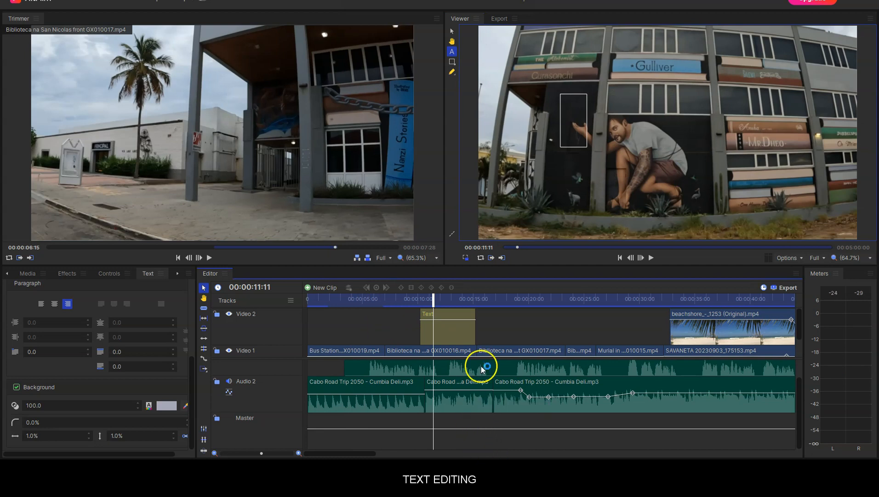
click(446, 332)
mouse_move(440, 302)
mouse_down()
mouse_move(452, 302)
mouse_move(441, 314)
mouse_up()
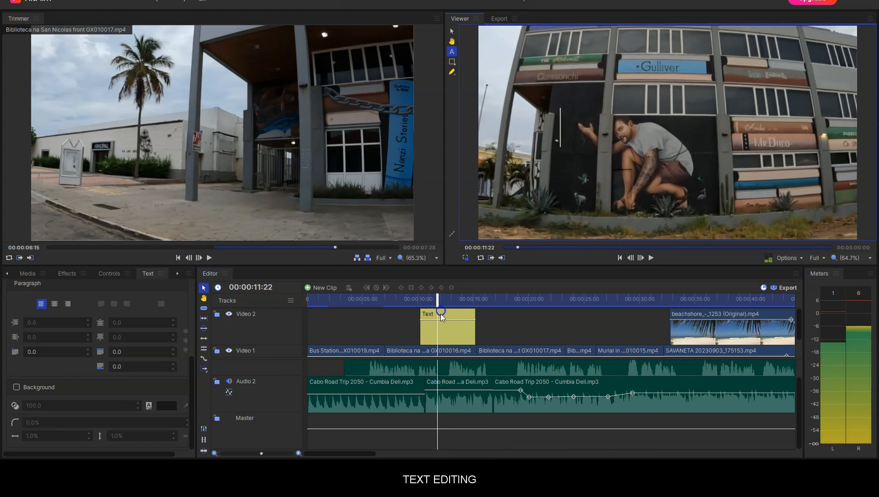
Place a text box on the mural in the viewer frame with the Text tool.
click(500, 196)
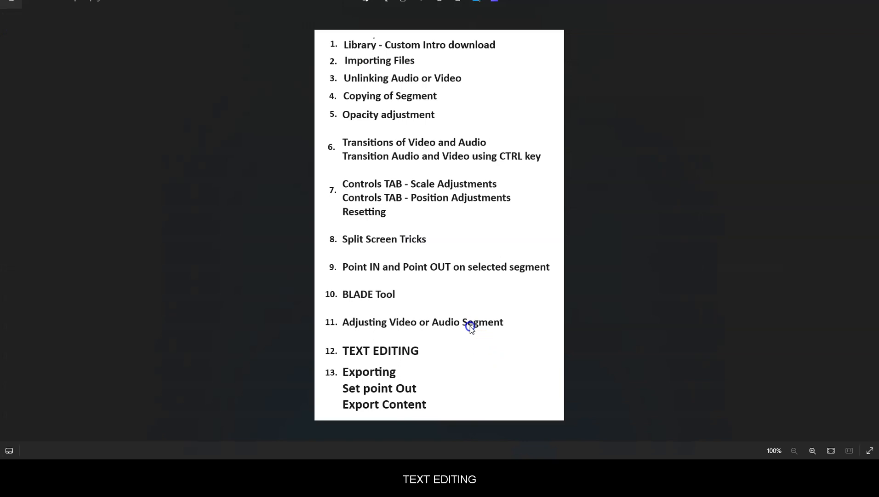
click(691, 308)
Look over a reference image of the editing tool shortcuts, from Pointer to Ripple Edit Tool.
click(871, 226)
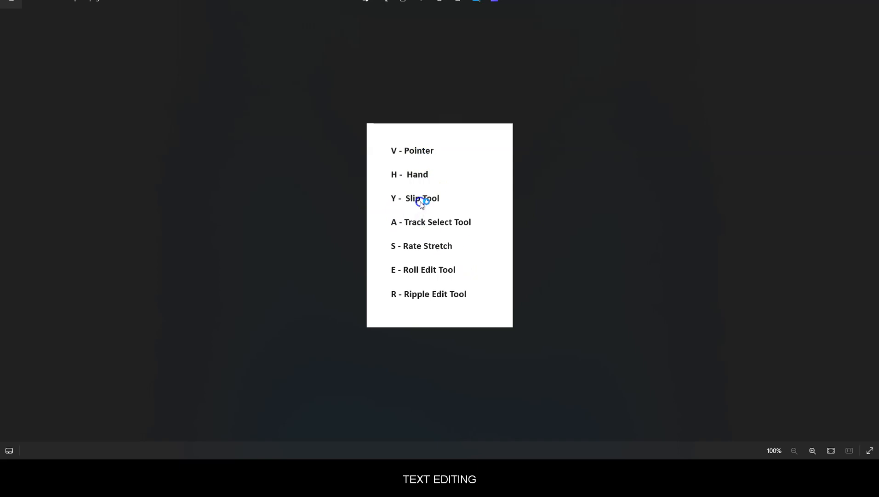
click(430, 283)
click(809, 205)
click(501, 470)
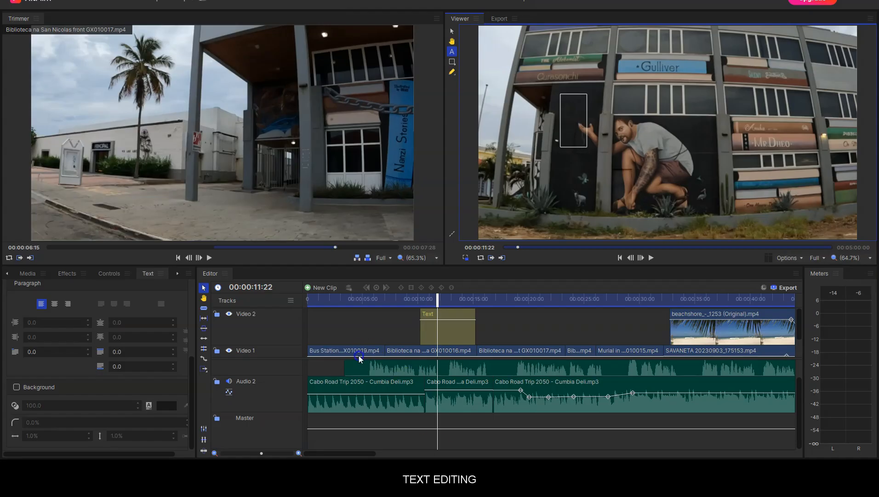
Scrub the playhead across the text clip between about 00:00:10:01 and 00:00:12:08.
click(437, 298)
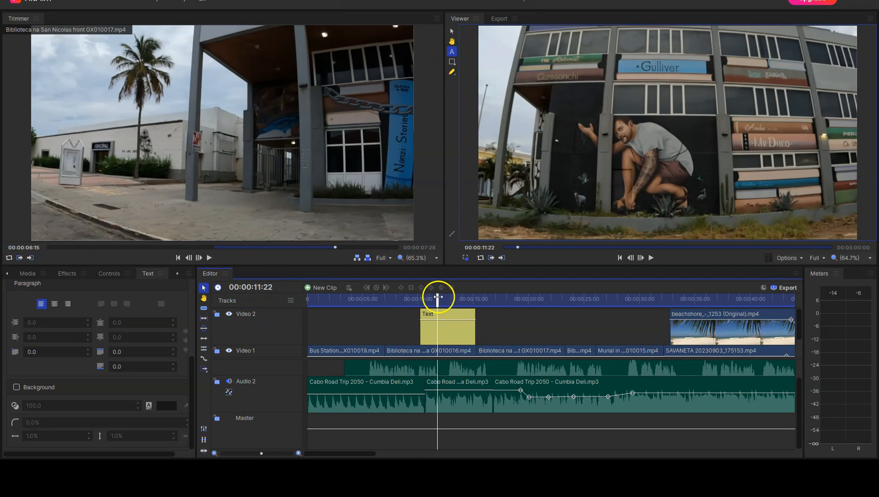
drag(438, 295, 420, 295)
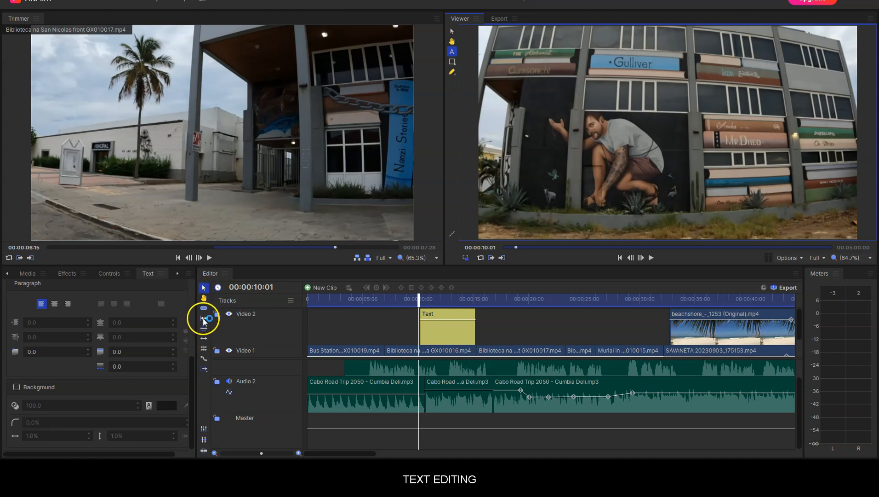
click(443, 299)
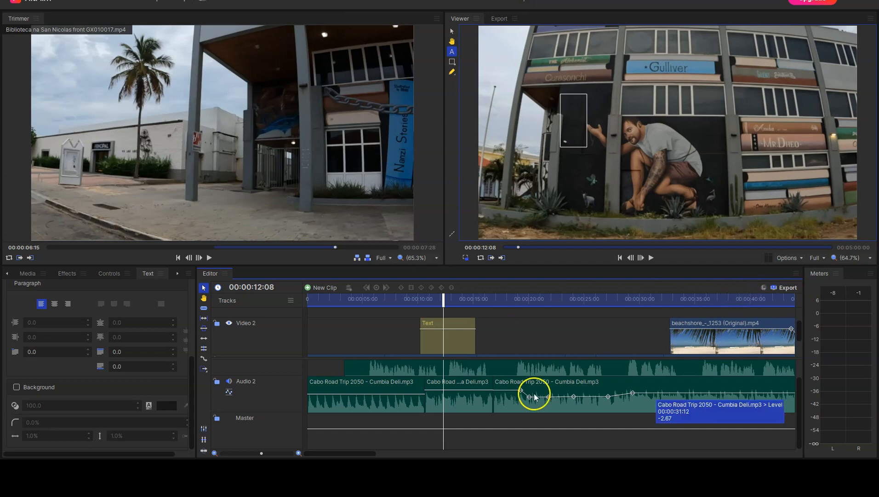
Delete the empty Video 3 track from the timeline.
scroll(424, 355, up, 3)
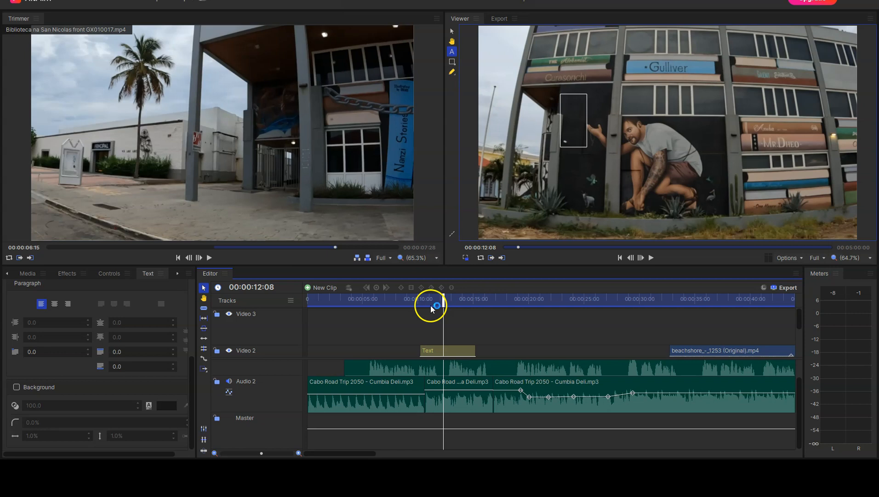
right_click(271, 326)
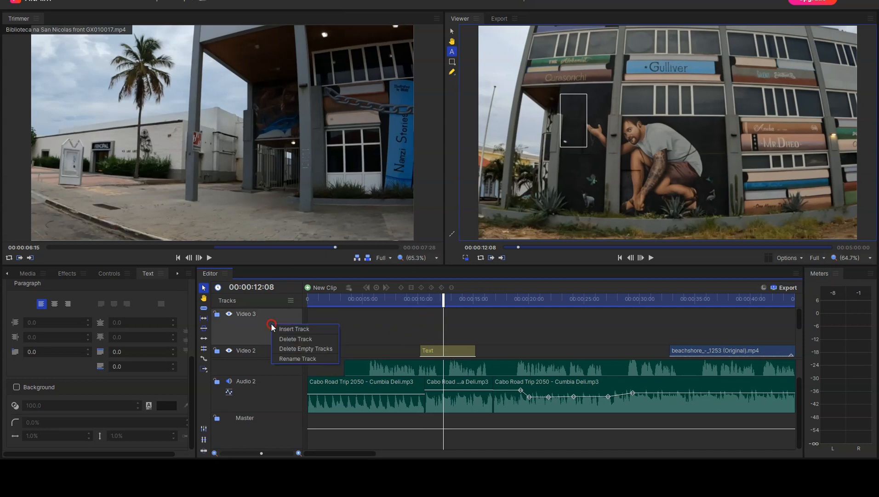
click(295, 342)
scroll(389, 365, up, 2)
scroll(399, 373, down, 2)
scroll(457, 379, up, 2)
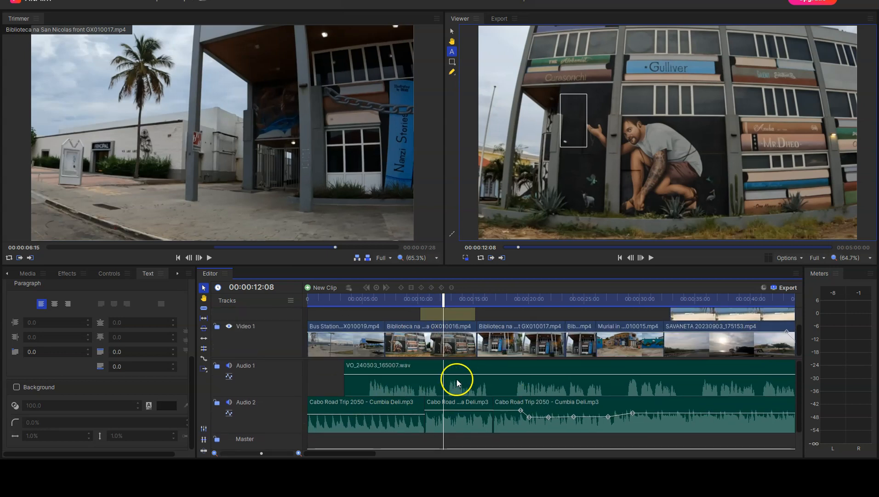
Move the playhead to 00:00:35:10, zoom the timeline out, and review the Export options and media panels.
drag(443, 299, 699, 323)
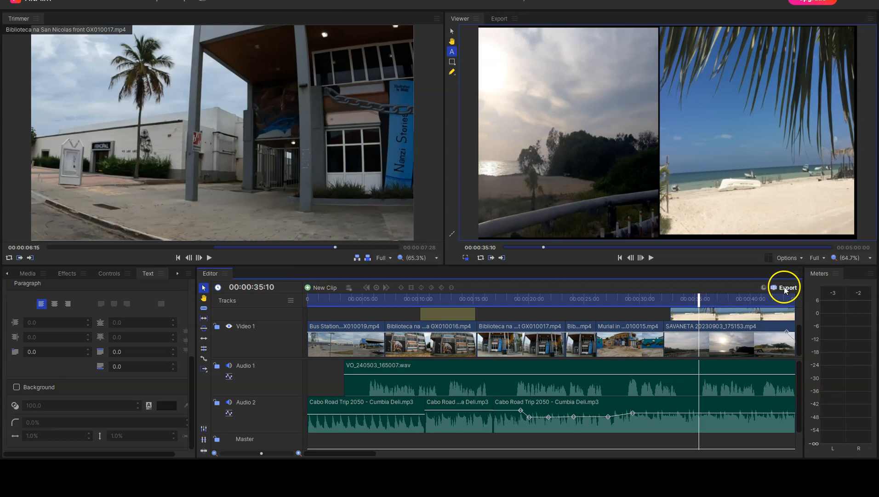
click(785, 288)
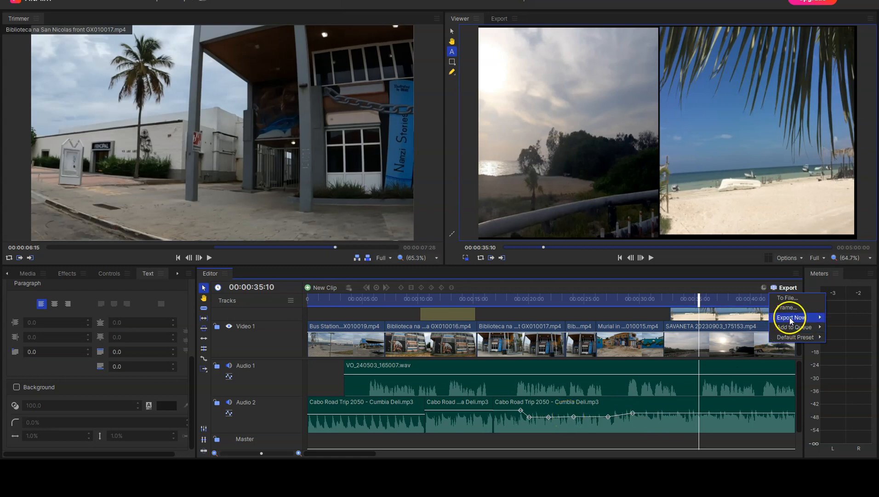
mouse_move(791, 318)
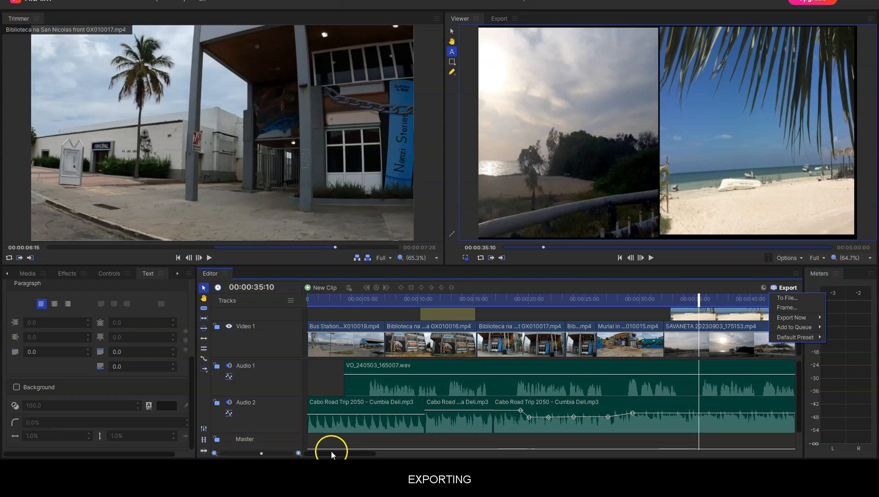
click(261, 451)
drag(261, 451, 235, 452)
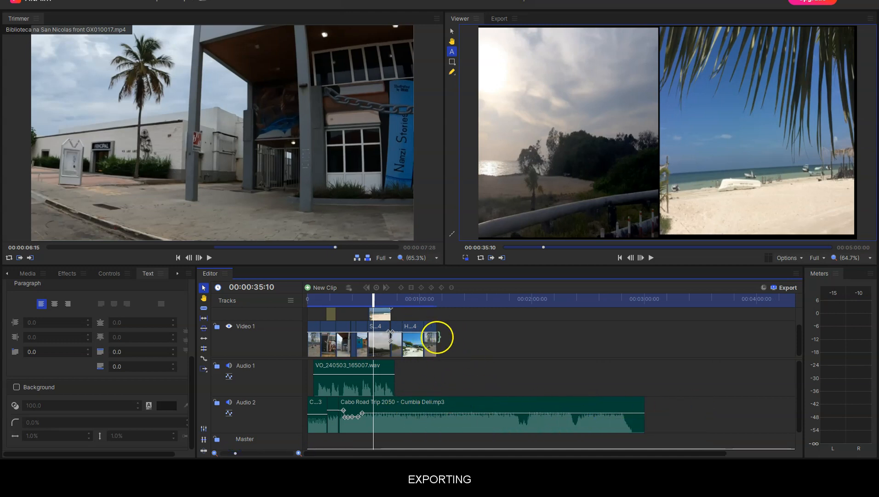
click(793, 291)
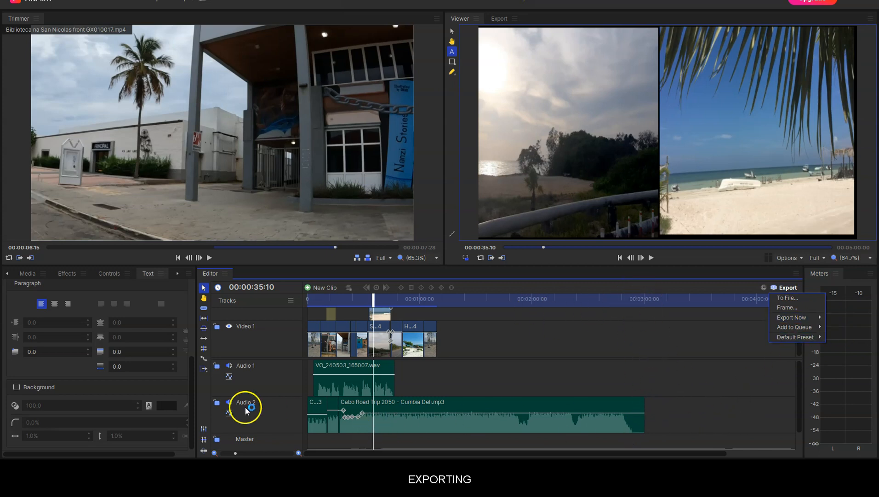
click(68, 274)
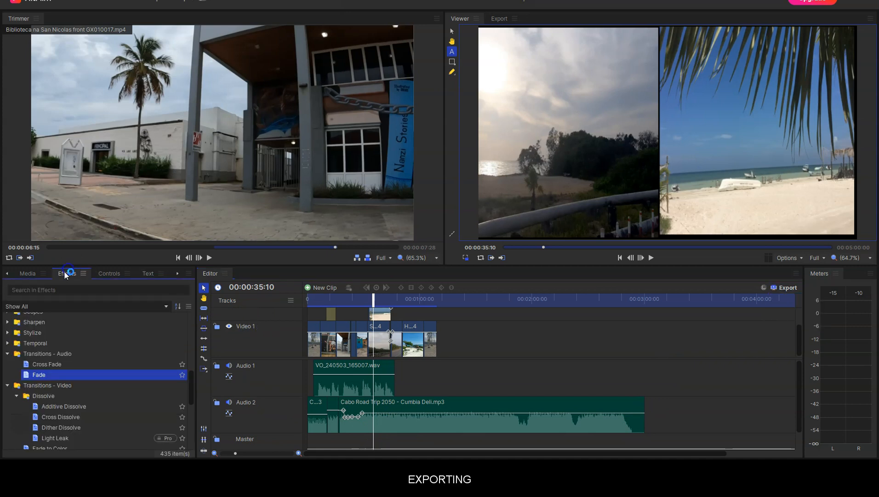
click(28, 273)
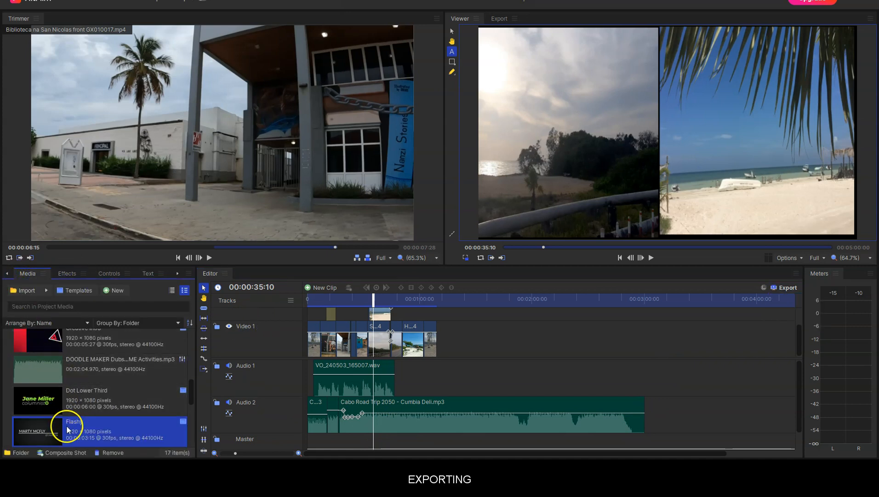
scroll(65, 409, down, 5)
drag(49, 375, 761, 354)
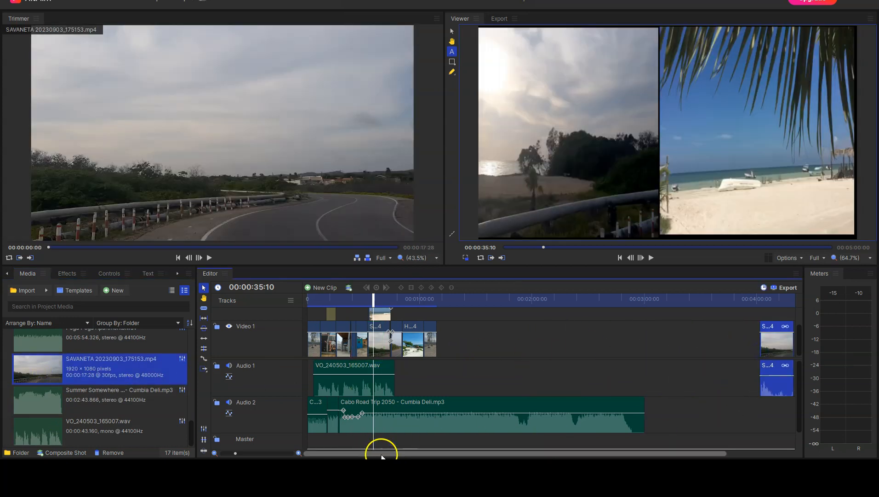
drag(491, 453, 589, 454)
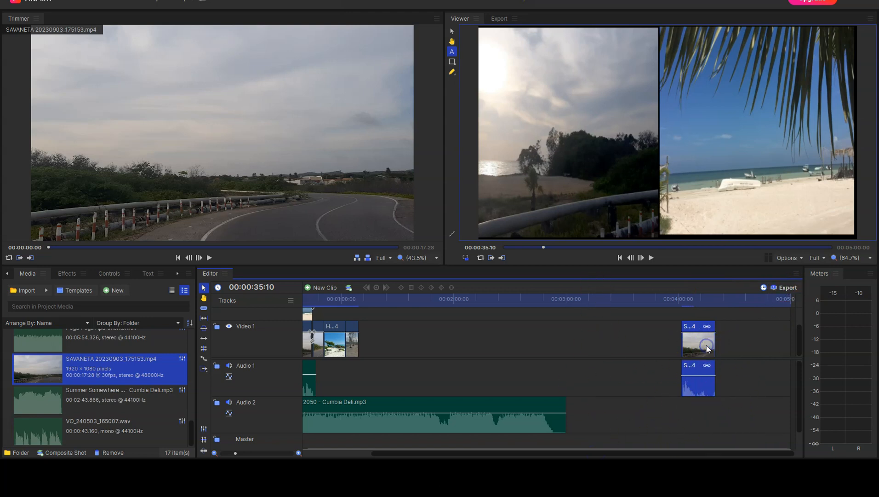
key(Delete)
drag(712, 453, 573, 454)
Export the timeline contents by adding them to the export queue.
click(780, 288)
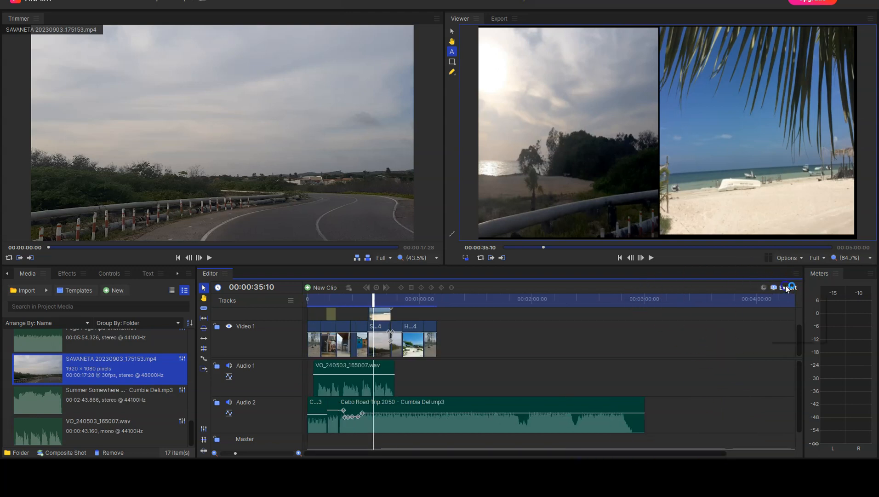
click(801, 316)
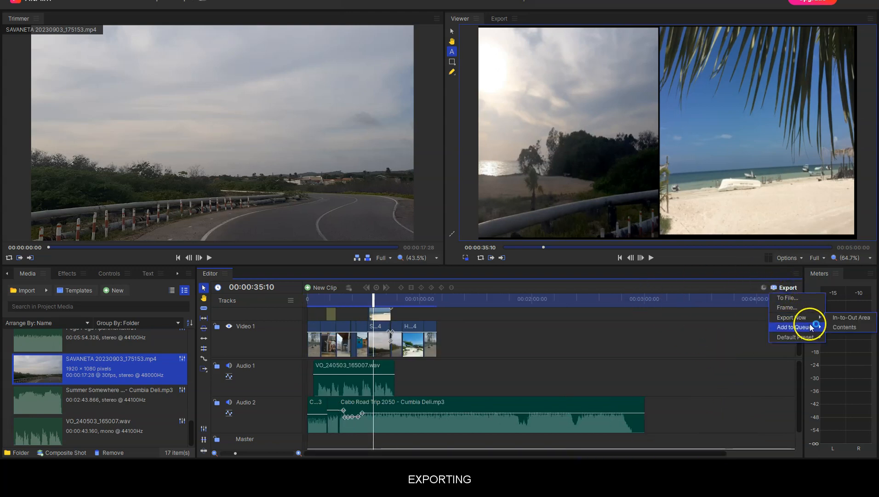
click(840, 327)
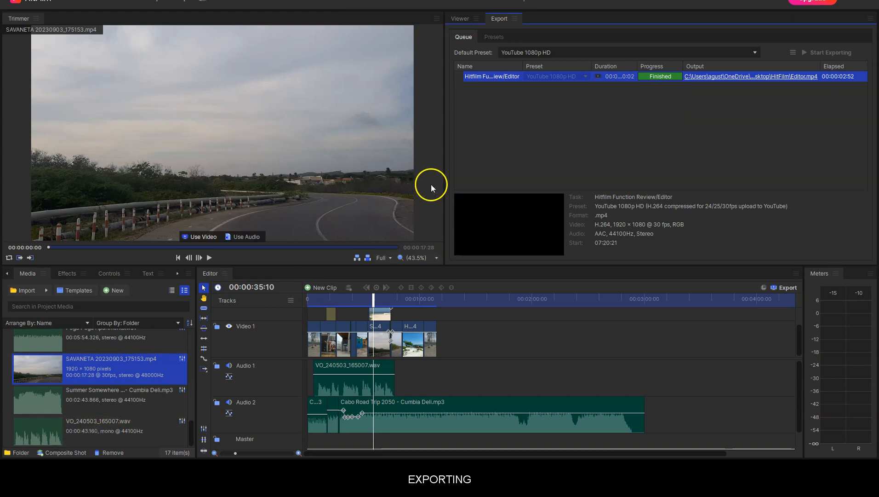
Reveal the exported Editor.mp4 in its folder and open it for playback.
right_click(664, 78)
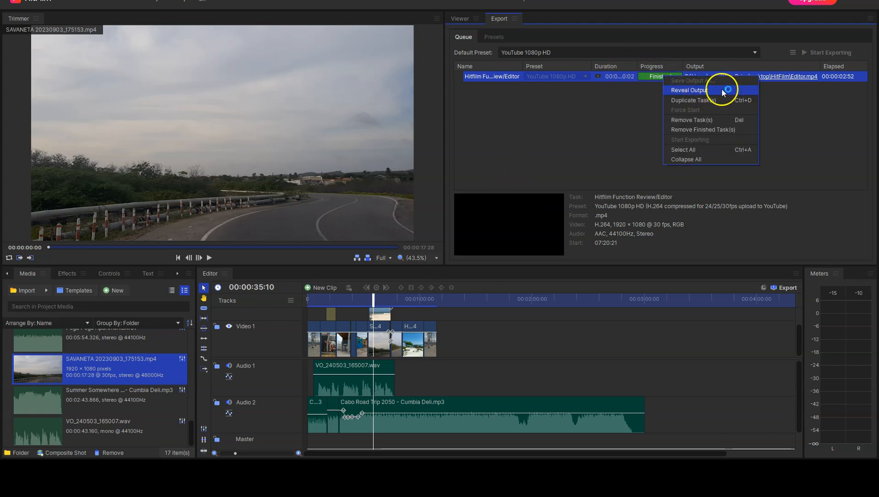
right_click(655, 77)
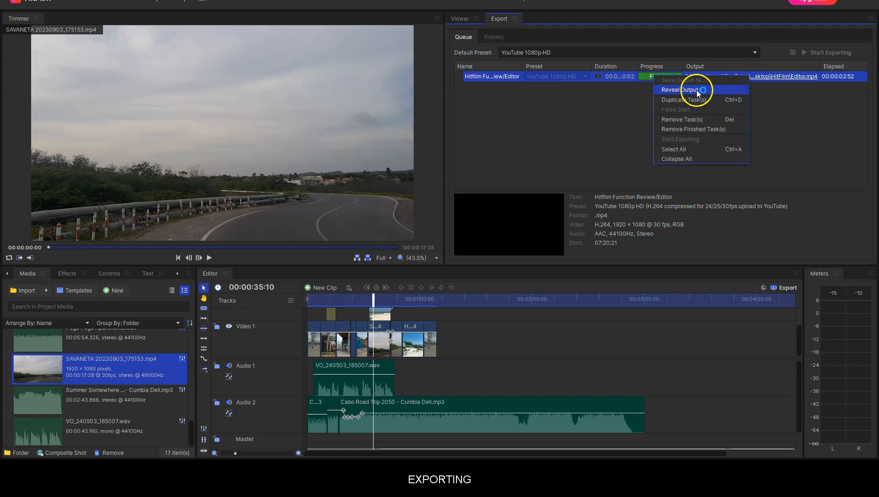
click(712, 92)
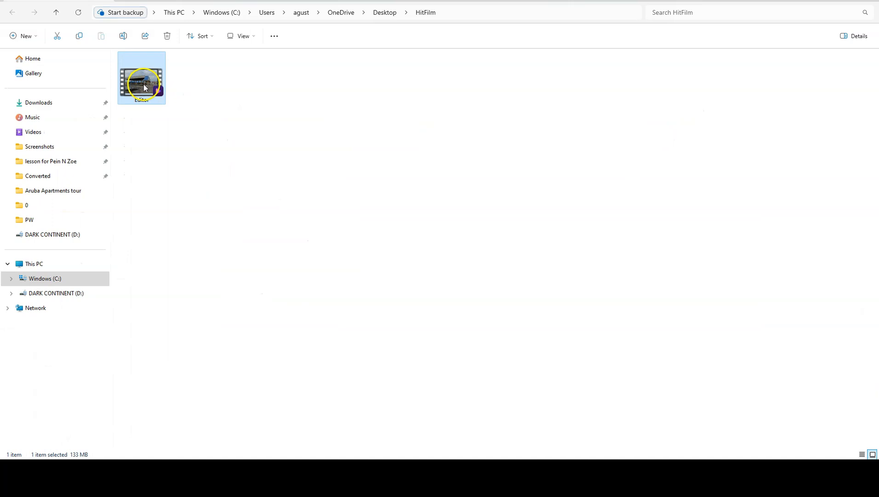
double_click(144, 86)
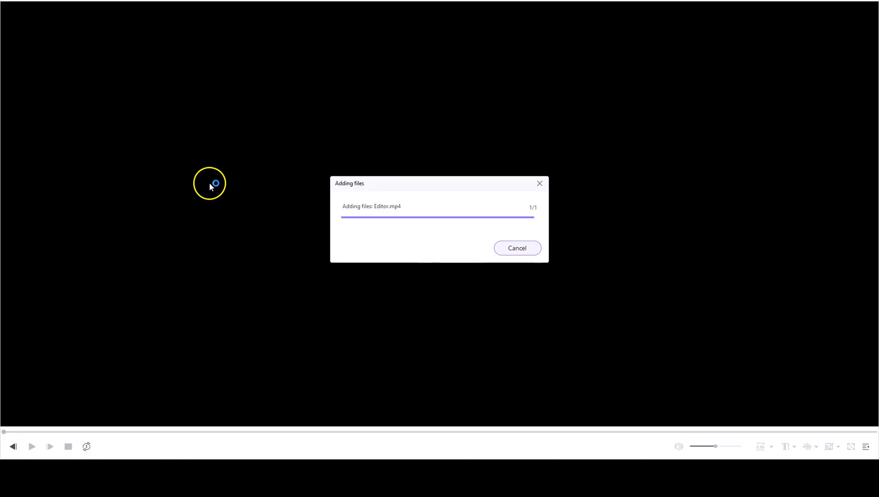